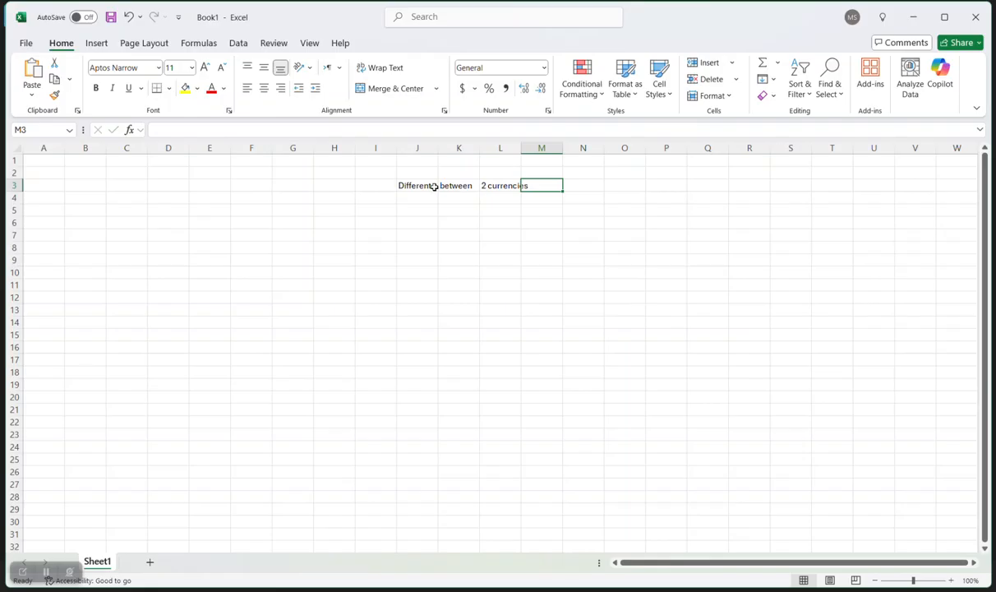
Correct the M3 heading to '3 currencies' and autofit columns L and M.
{"action": "type", "text": "ecnies"}
{"action": "key", "text": "BackSpace"}
{"action": "key", "text": "BackSpace"}
{"action": "key", "text": "BackSpace"}
{"action": "key", "text": "BackSpace"}
{"action": "key", "text": "BackSpace"}
{"action": "type", "text": "ncies"}
{"action": "key", "text": "Return"}
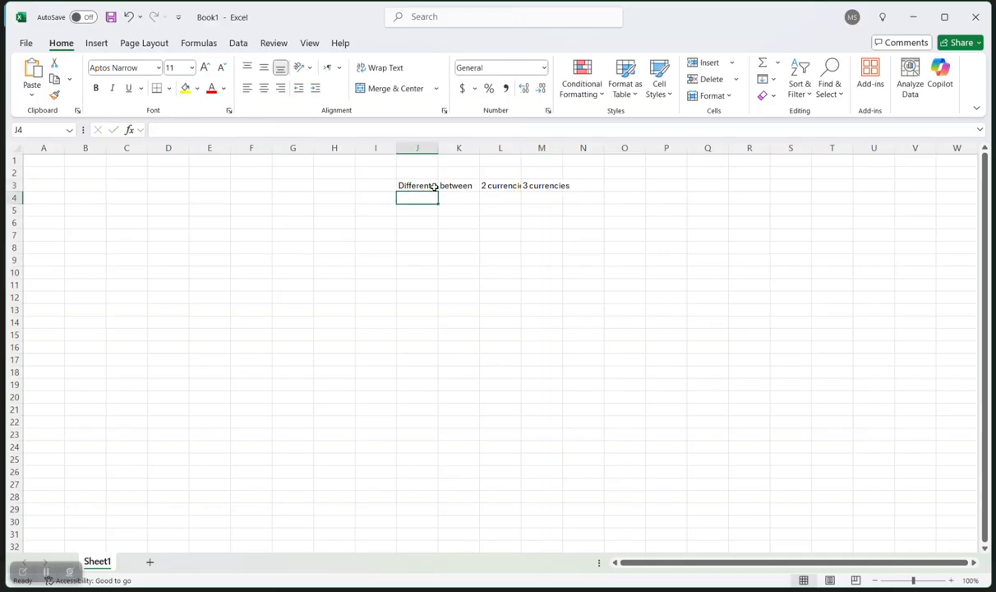
{"action": "double_click", "coordinate": [563, 148]}
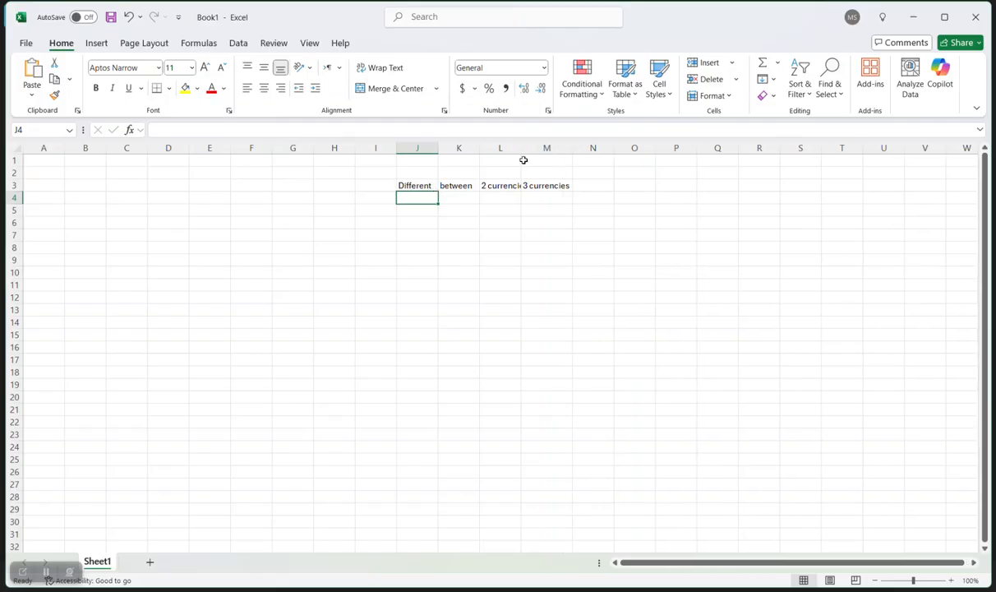
{"action": "double_click", "coordinate": [523, 148]}
Enter 'enabled currency' in cell L6.
{"action": "left_click", "coordinate": [506, 222]}
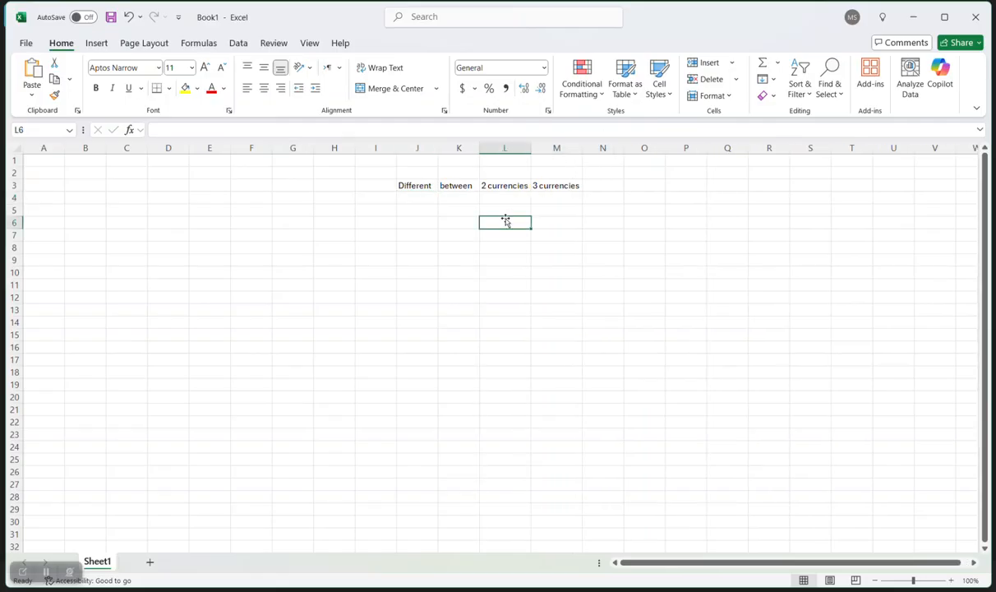
{"action": "type", "text": "enable"}
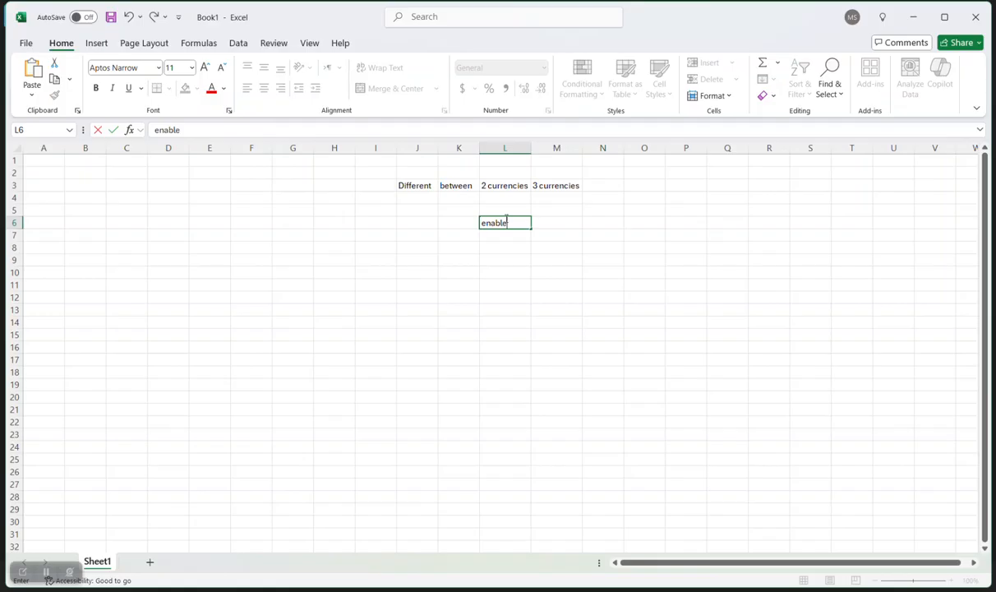
{"action": "type", "text": "d currency"}
{"action": "left_click", "coordinate": [652, 256]}
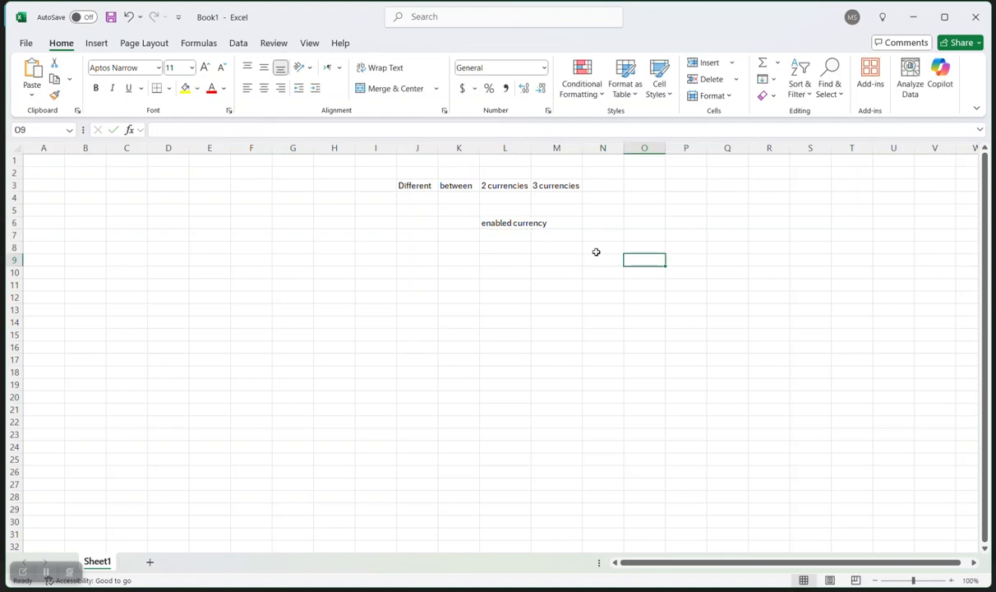
Enter rate, corporate, spot and user in N6–Q6, then autofit column L.
{"action": "left_click", "coordinate": [603, 224]}
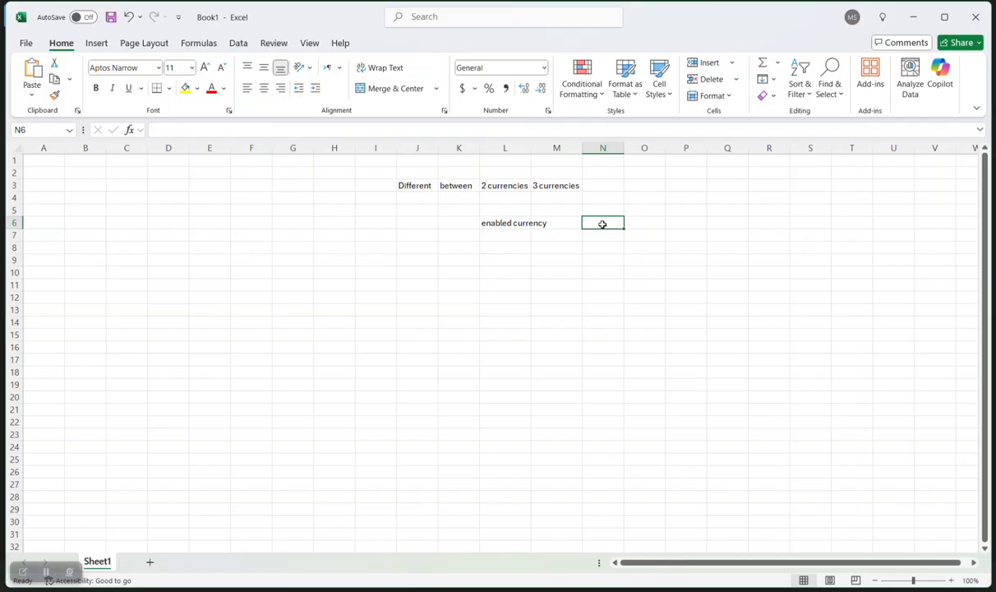
{"action": "type", "text": "rate"}
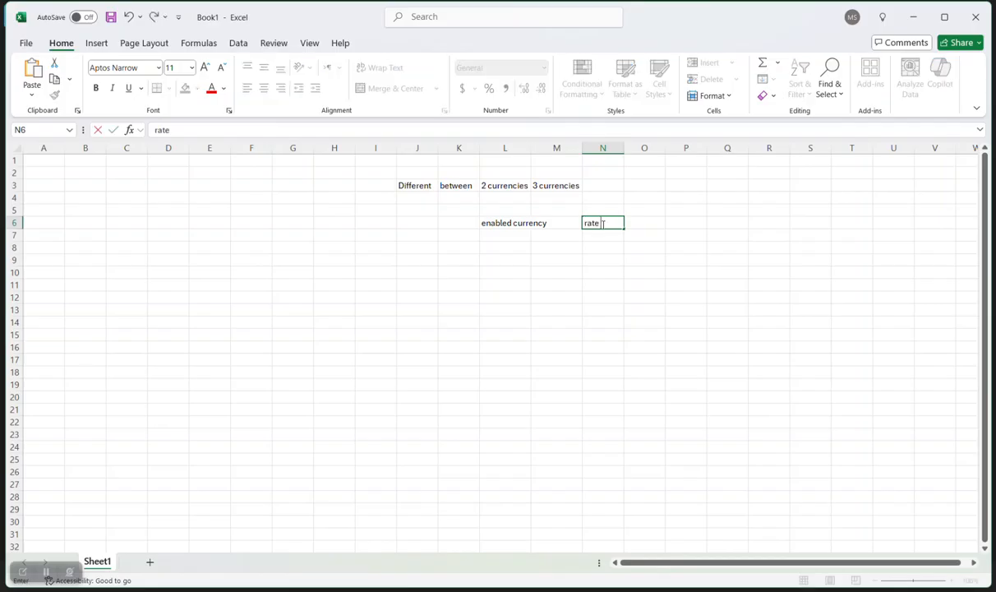
{"action": "key", "text": "Tab"}
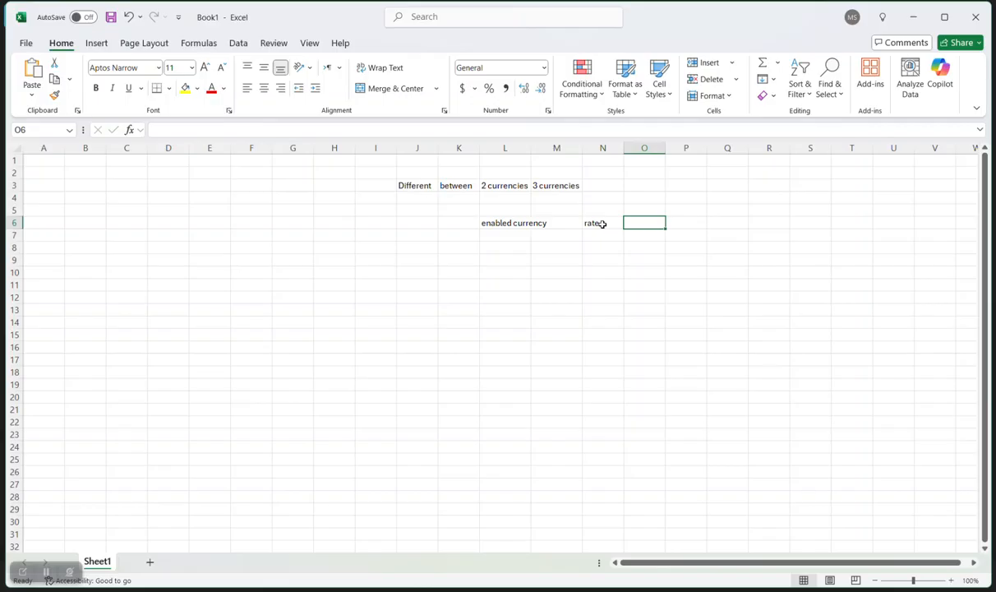
{"action": "type", "text": "corporate"}
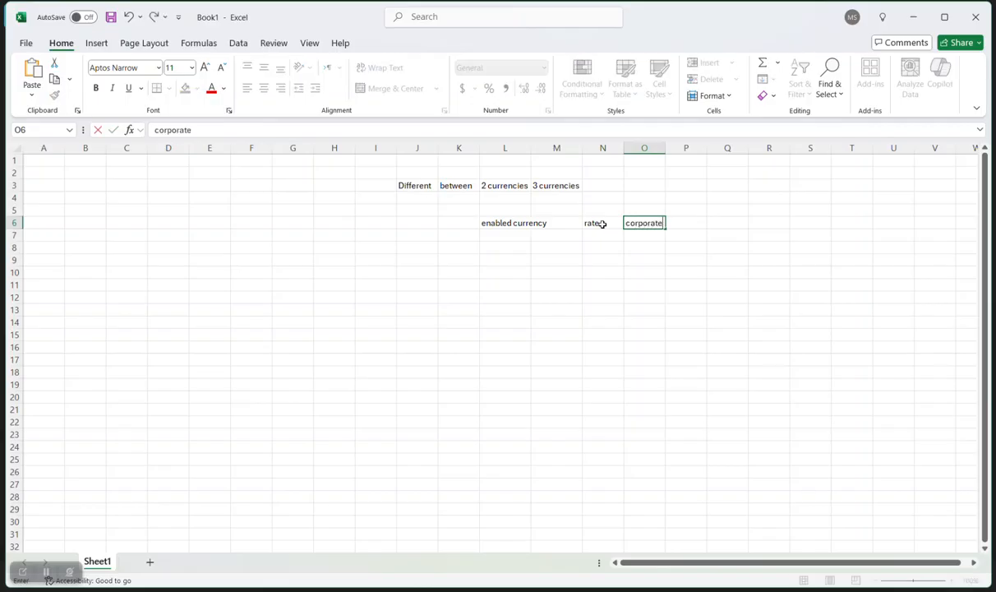
{"action": "key", "text": "Tab"}
{"action": "type", "text": "spot"}
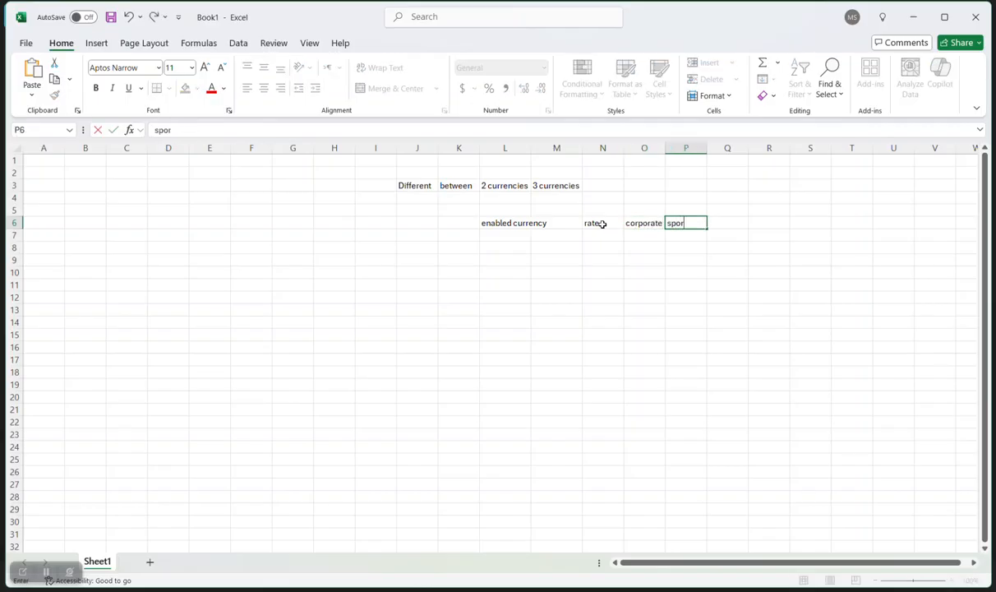
{"action": "key", "text": "Tab"}
{"action": "type", "text": "user"}
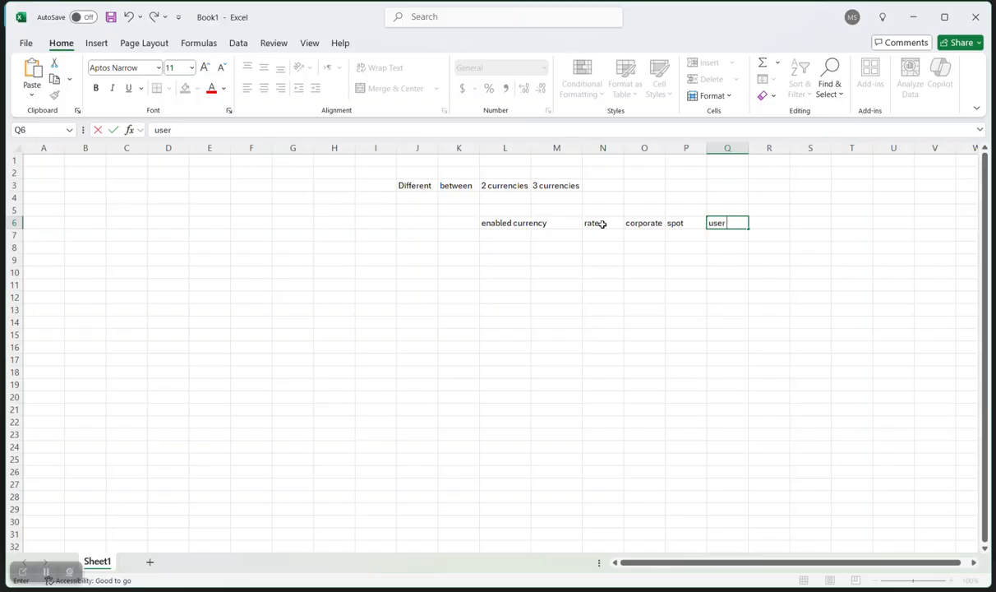
{"action": "double_click", "coordinate": [532, 148]}
{"action": "left_click", "coordinate": [755, 278]}
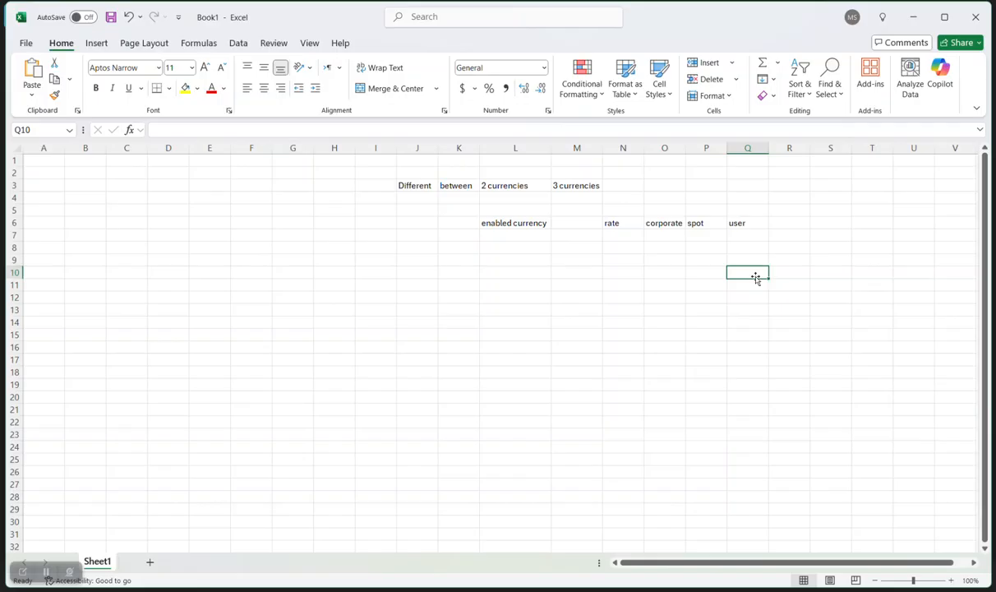
Enter 'gl ledger', 'main currency' and 'accounted curency' in Q10–S10, autofitting columns R and S.
{"action": "type", "text": "gl ledger"}
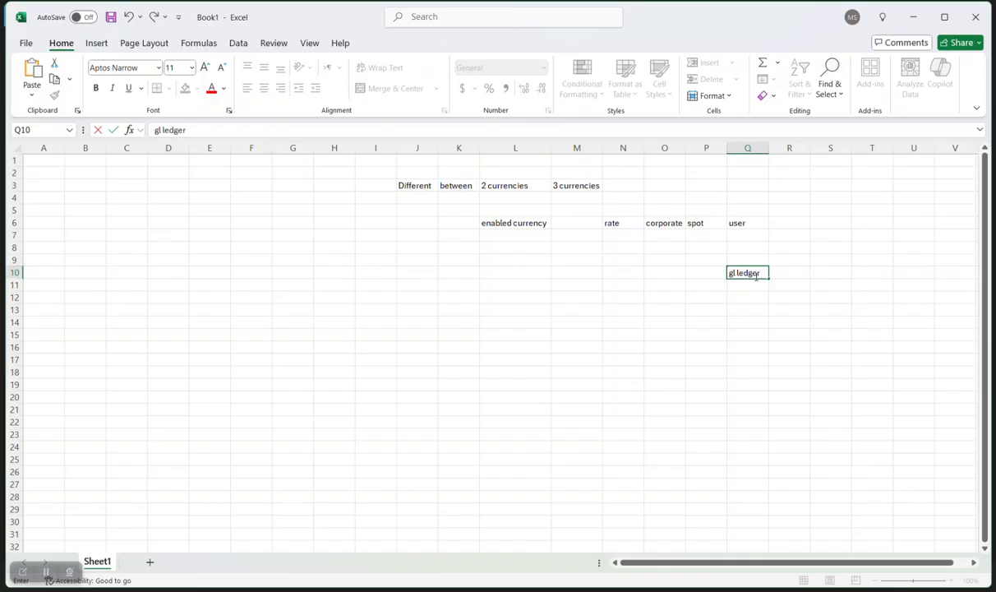
{"action": "key", "text": "Tab"}
{"action": "type", "text": "main currency"}
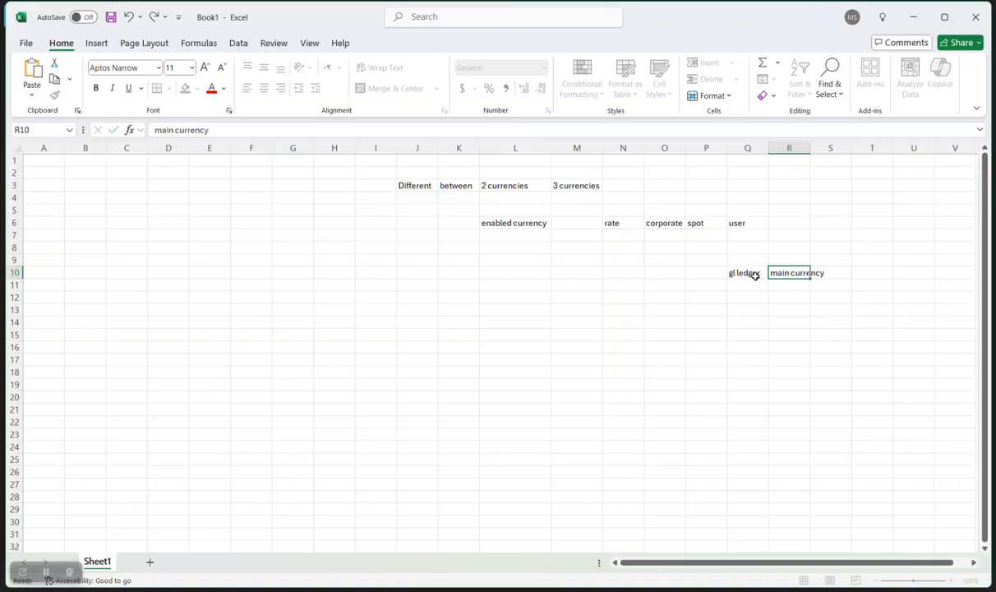
{"action": "key", "text": "Tab"}
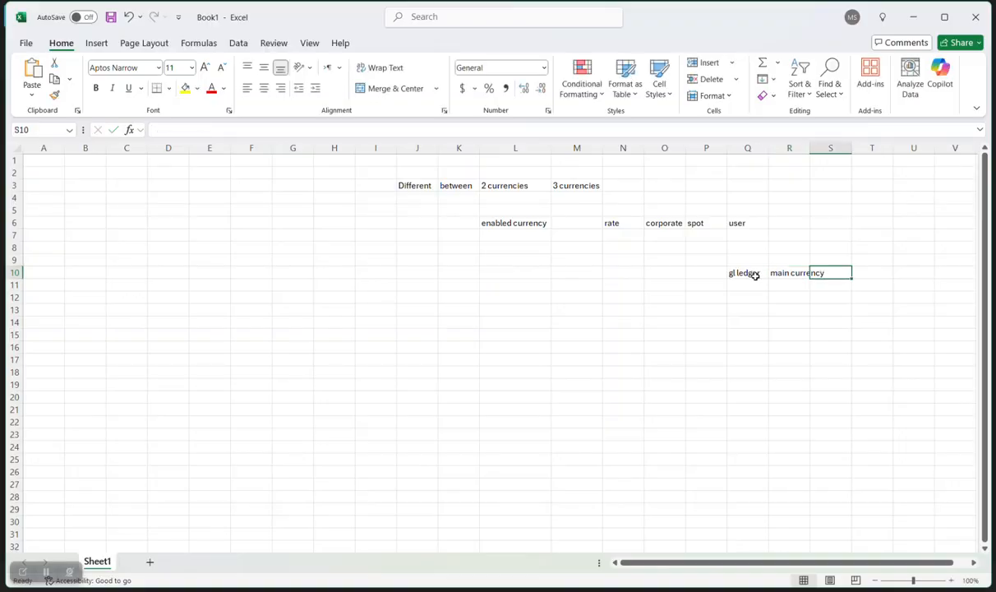
{"action": "type", "text": "accounted curecny"}
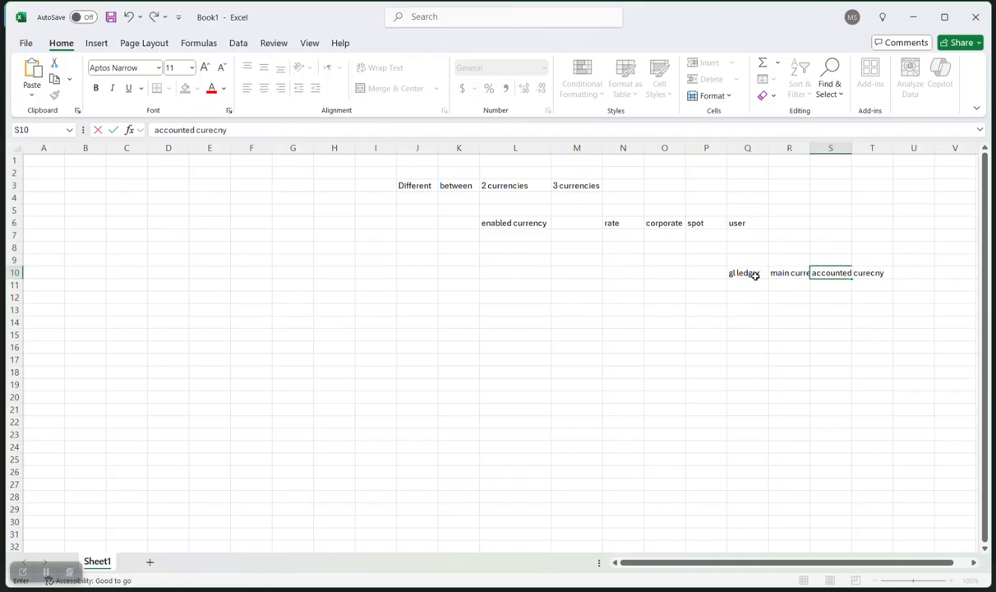
{"action": "key", "text": "BackSpace"}
{"action": "key", "text": "BackSpace"}
{"action": "key", "text": "BackSpace"}
{"action": "type", "text": "ncy"}
{"action": "double_click", "coordinate": [851, 148]}
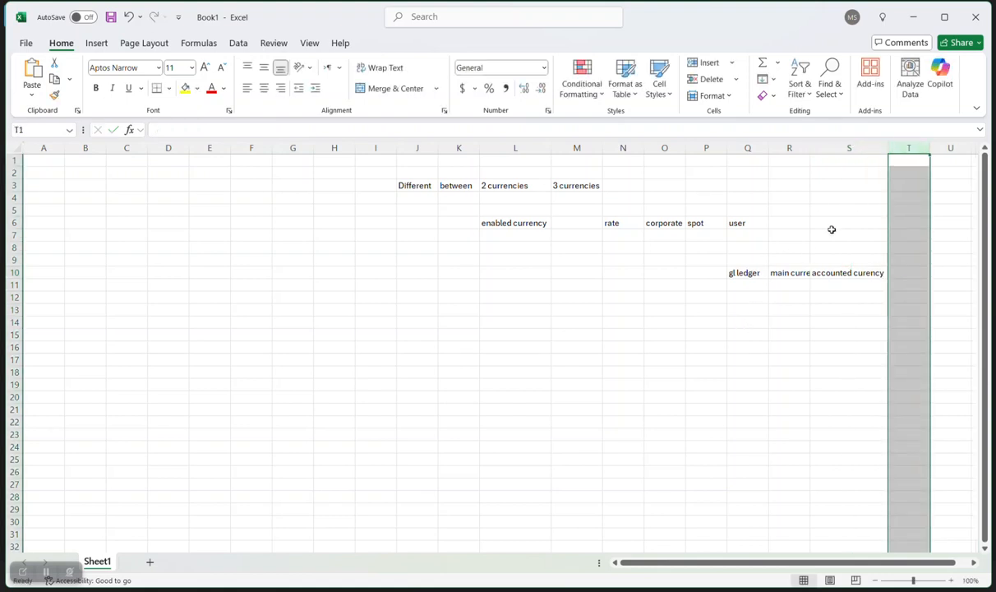
{"action": "double_click", "coordinate": [810, 148]}
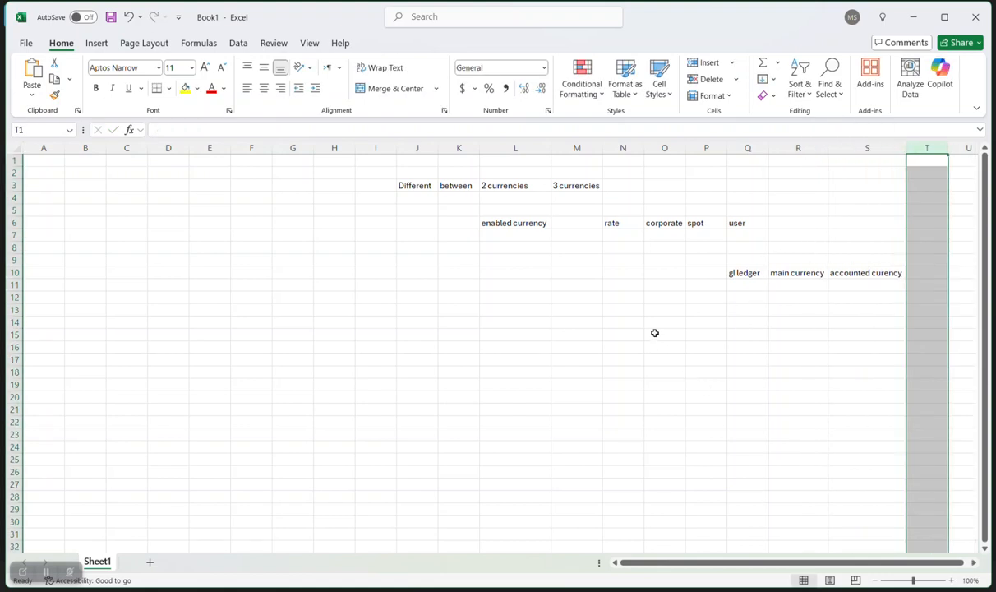
{"action": "left_click", "coordinate": [629, 327]}
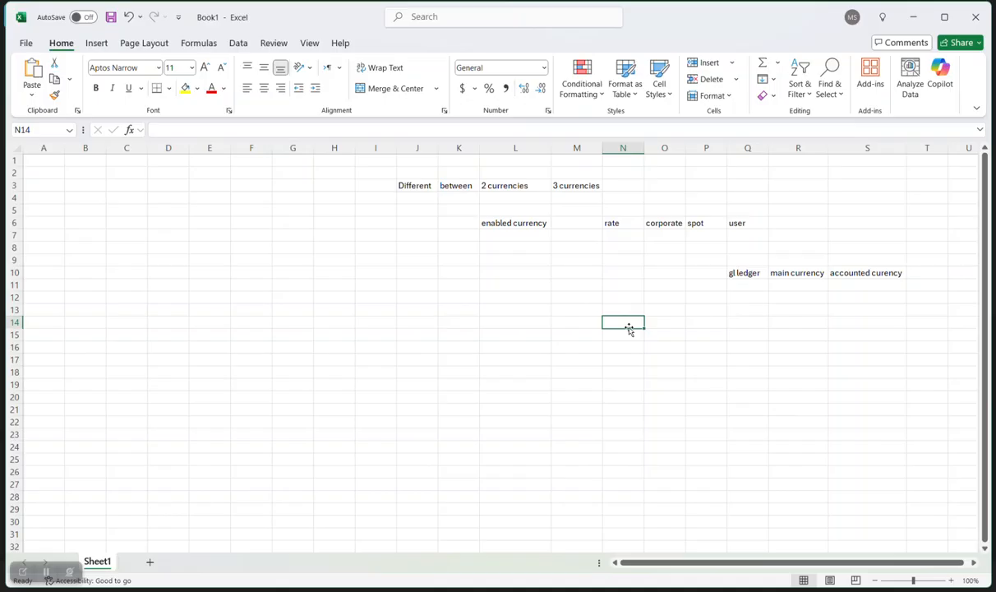
Enter 'entered currency' in N14 with dr in N15 and cr in O16.
{"action": "type", "text": "en"}
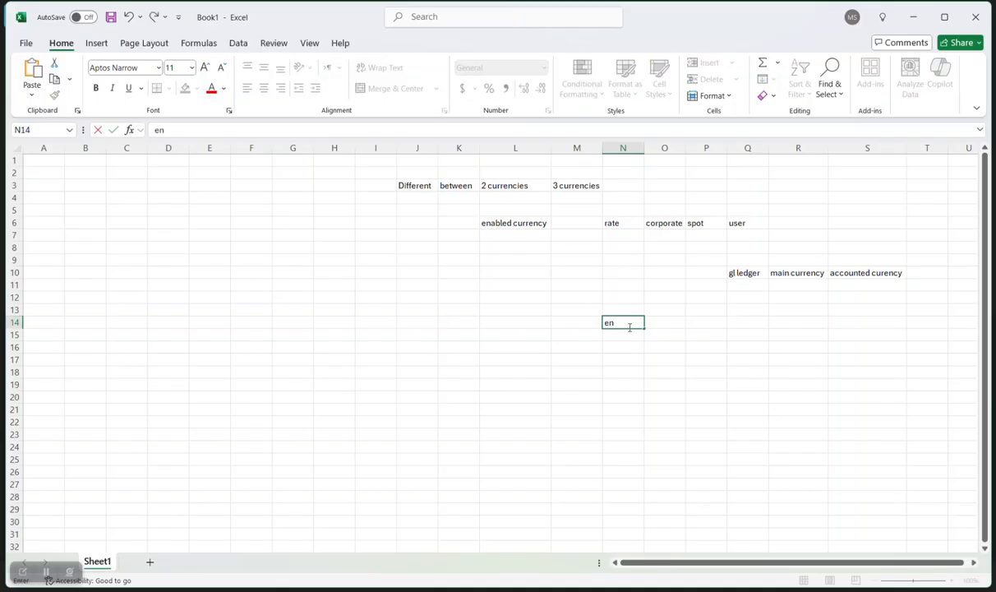
{"action": "type", "text": "tered currency"}
{"action": "key", "text": "Tab"}
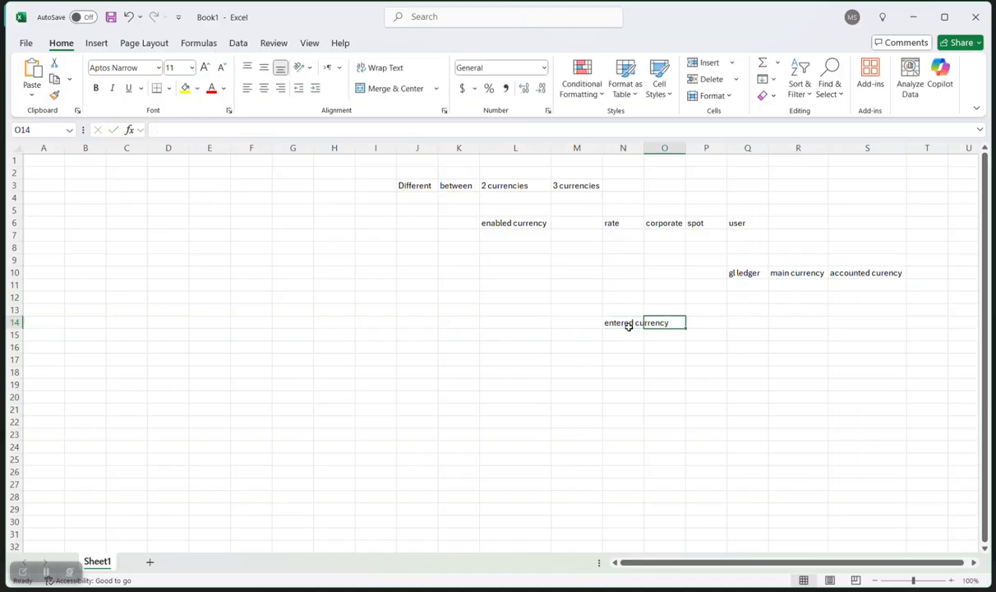
{"action": "left_click", "coordinate": [629, 336]}
{"action": "type", "text": "dr"}
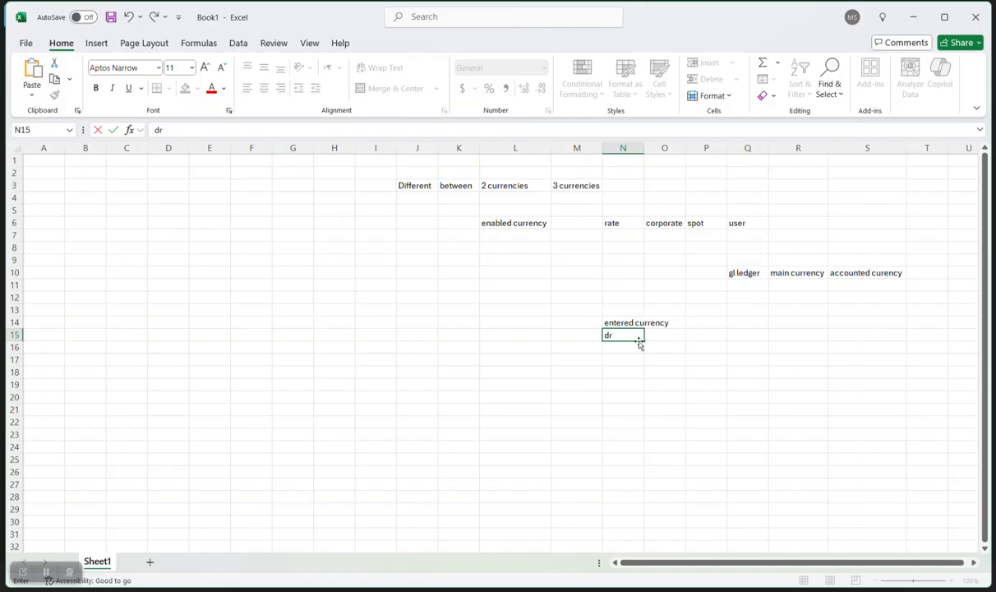
{"action": "left_click", "coordinate": [658, 346]}
{"action": "type", "text": "cr"}
{"action": "key", "text": "Tab"}
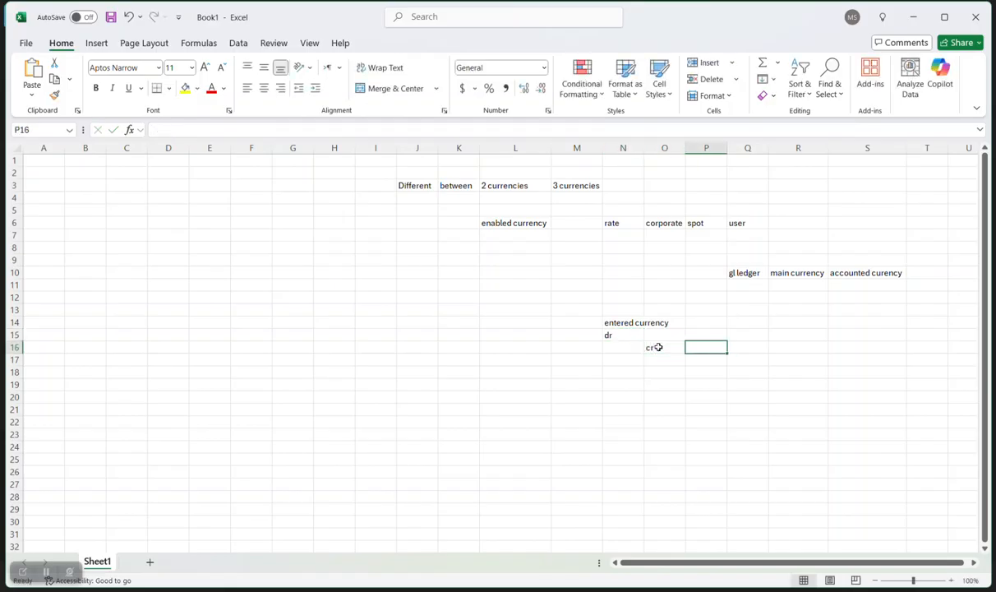
Label Q14 'accounted currency' and autofit column Q.
{"action": "left_click", "coordinate": [739, 325]}
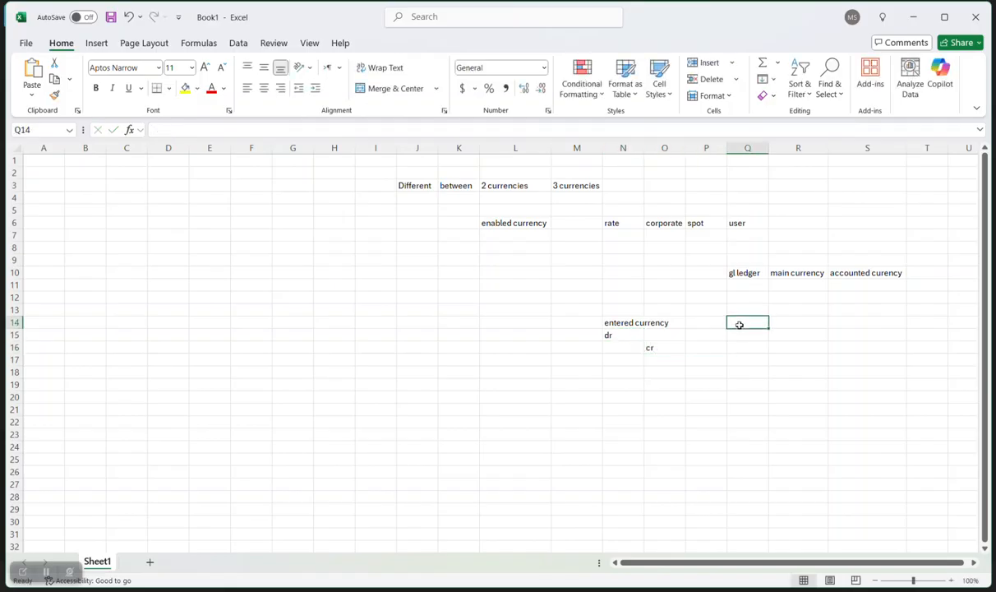
{"action": "type", "text": "accounte"}
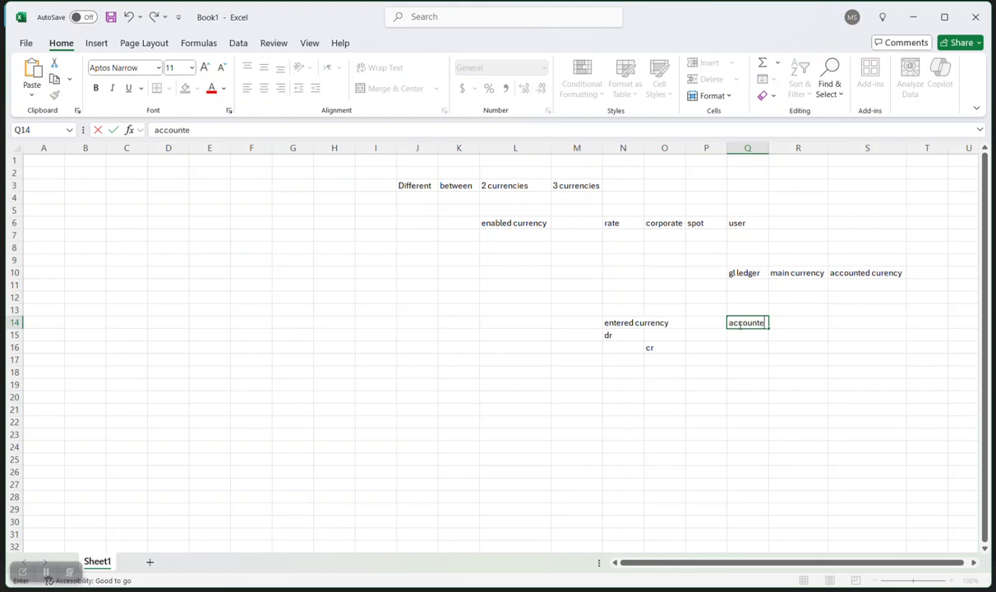
{"action": "type", "text": "d cusrreny"}
{"action": "double_click", "coordinate": [803, 323]}
{"action": "type", "text": "currency"}
{"action": "left_click", "coordinate": [783, 352]}
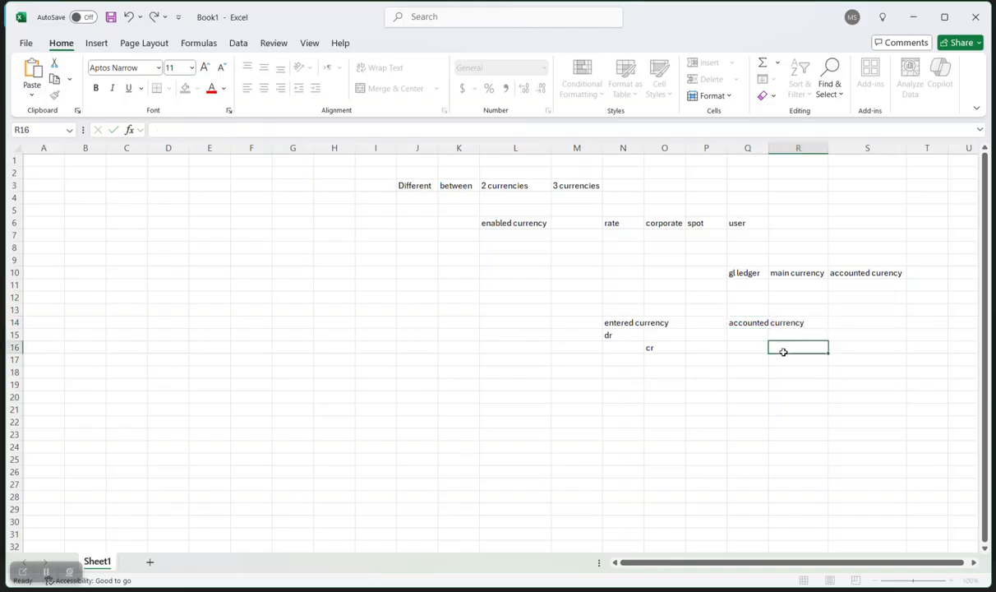
{"action": "double_click", "coordinate": [769, 148]}
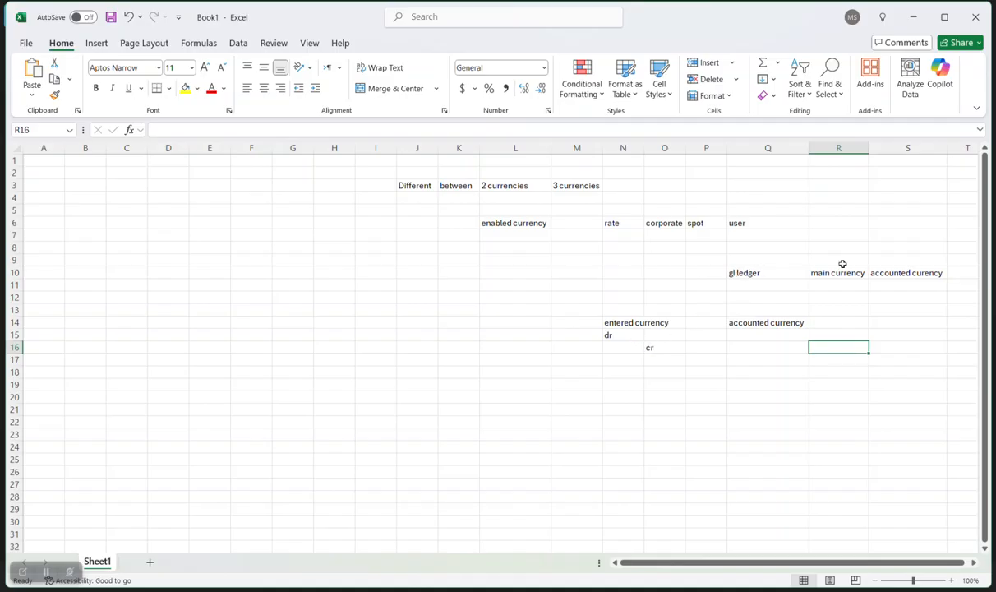
Enter dr in Q15 and cr in R16 under accounted currency.
{"action": "left_click", "coordinate": [759, 334]}
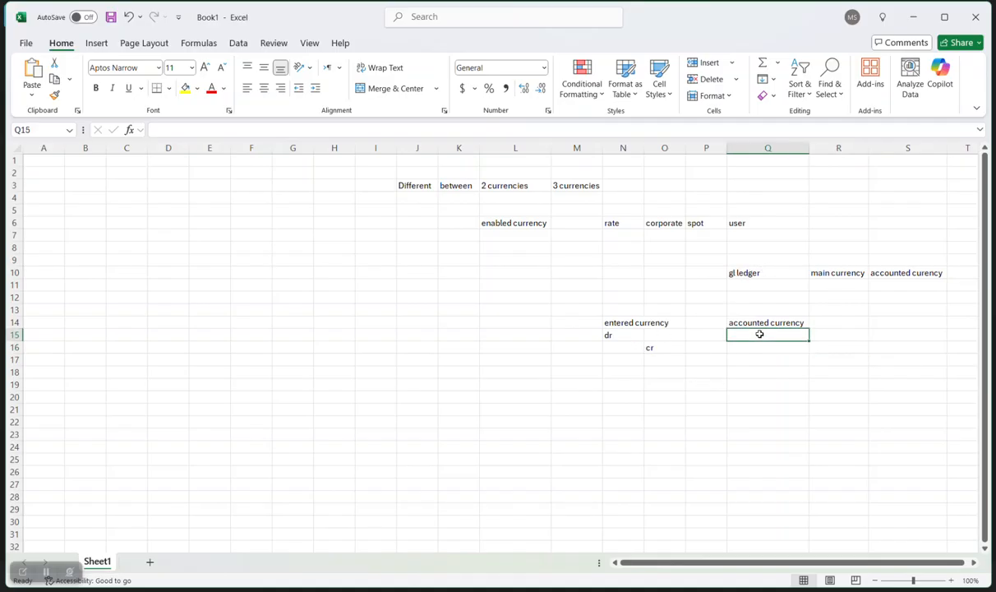
{"action": "type", "text": "dr"}
{"action": "key", "text": "Tab"}
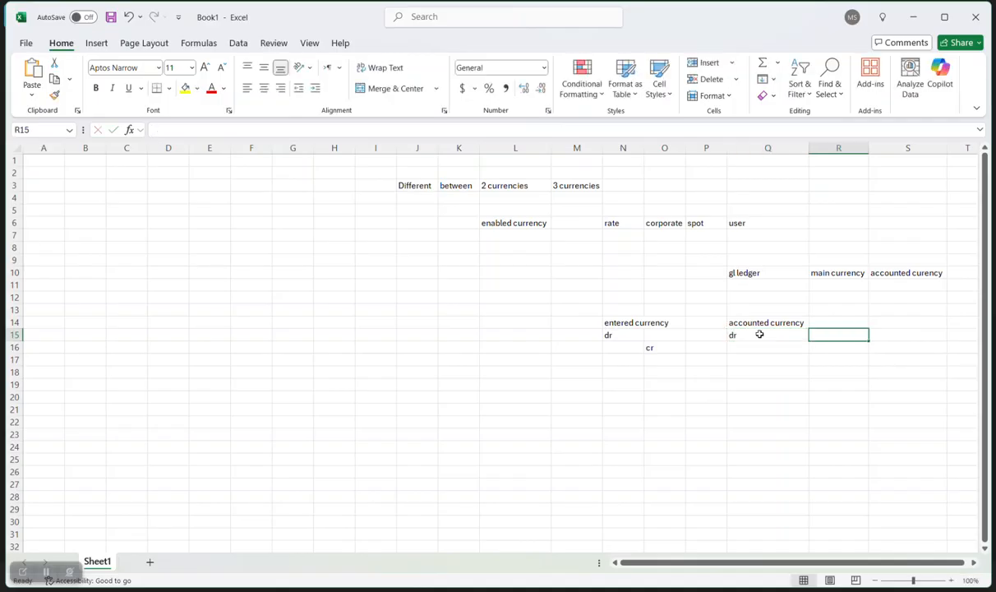
{"action": "left_click", "coordinate": [820, 352]}
{"action": "type", "text": "cr"}
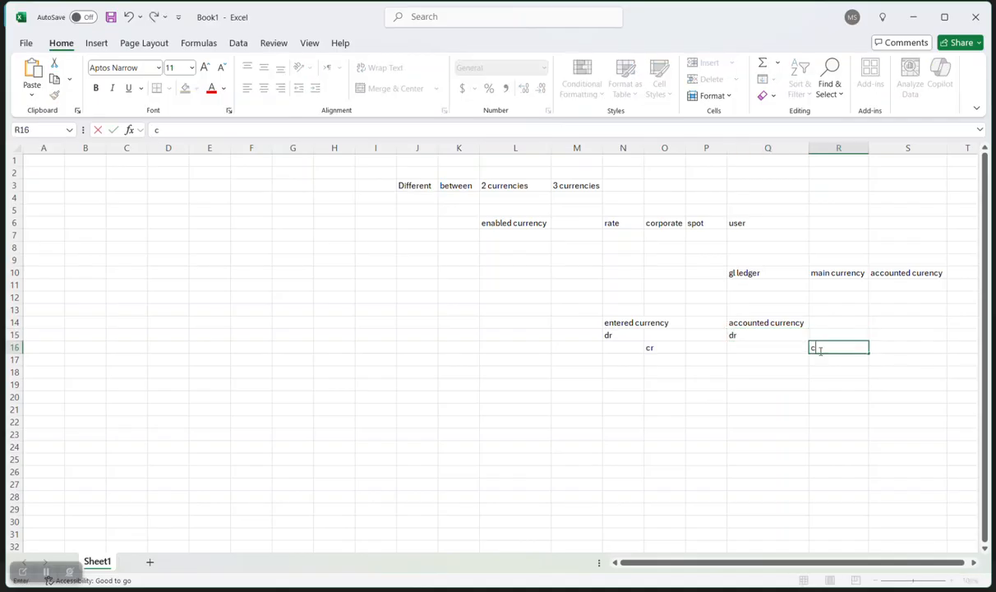
{"action": "left_click", "coordinate": [788, 360]}
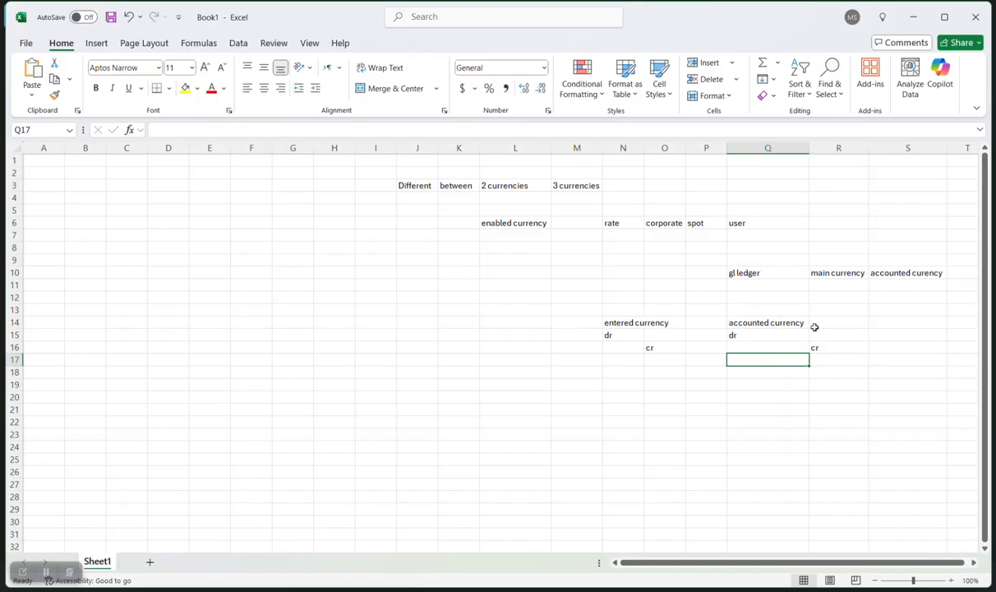
{"action": "left_click_drag", "start_coordinate": [773, 325], "coordinate": [818, 349]}
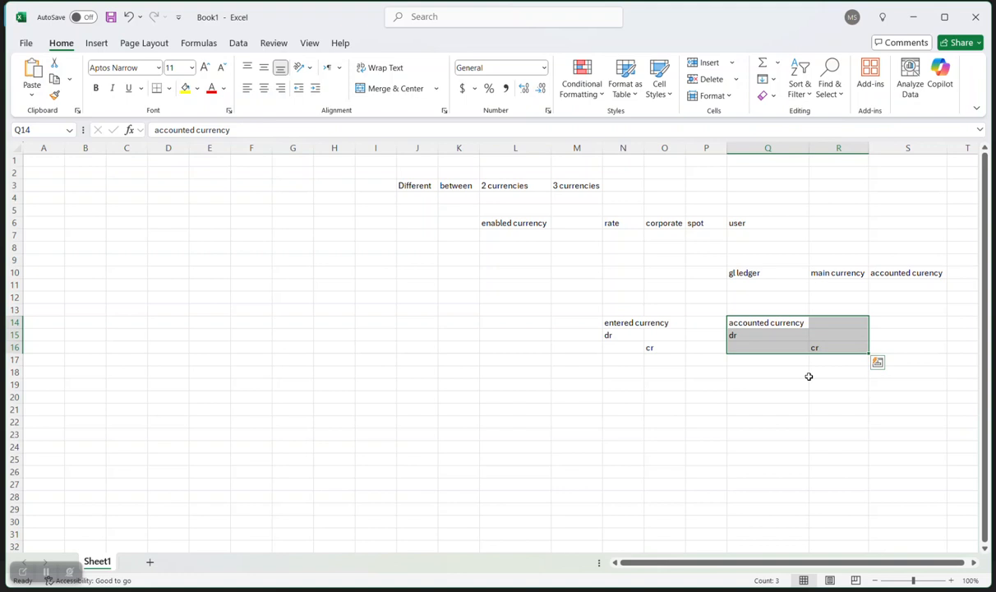
{"action": "left_click", "coordinate": [543, 392]}
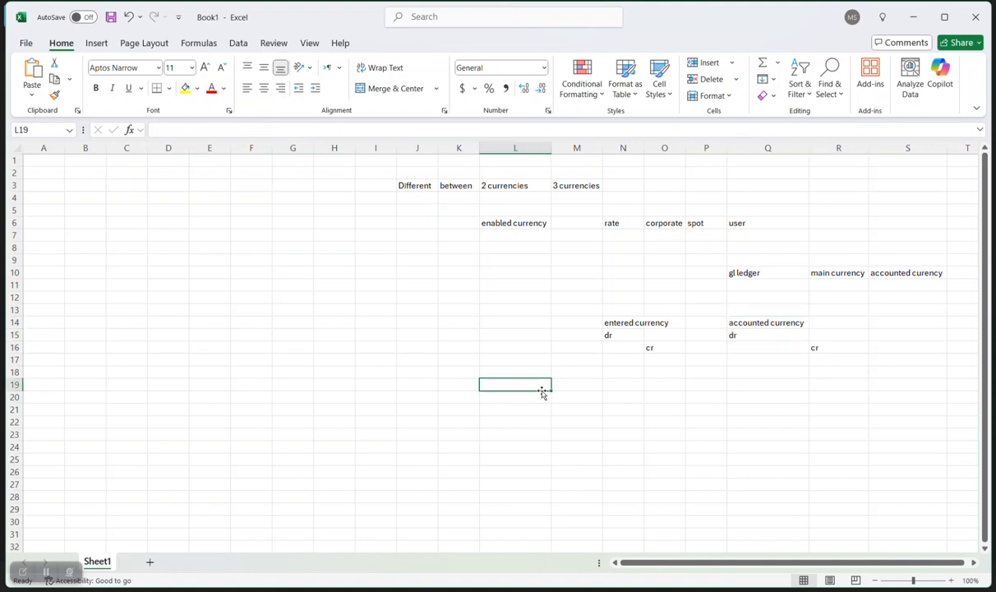
Fill L19:O19 with bank account, currency, ledger, 'allow multicurrency account at bank account setup'.
{"action": "type", "text": "bank a"}
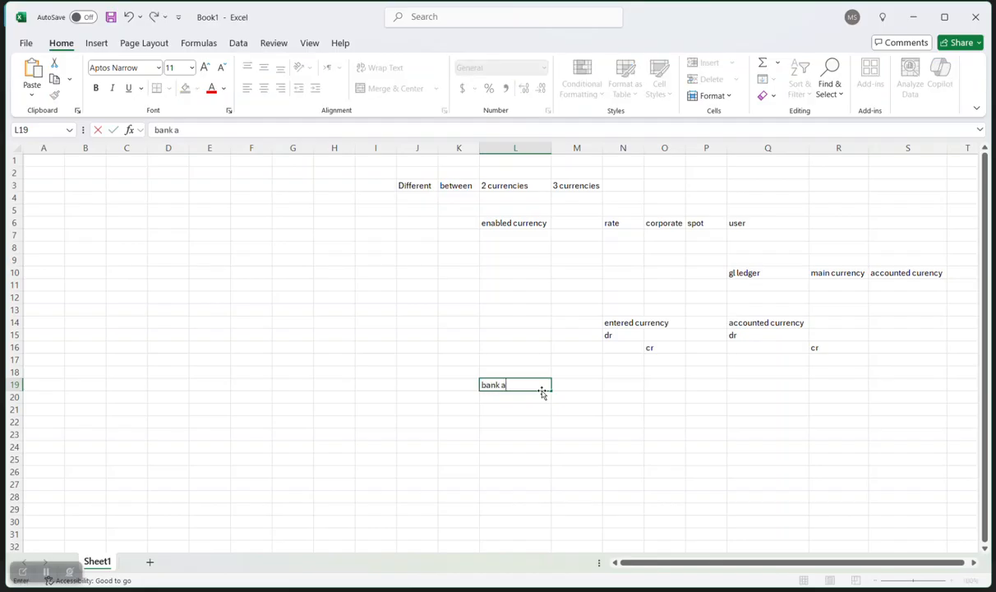
{"action": "type", "text": "ccount"}
{"action": "key", "text": "Tab"}
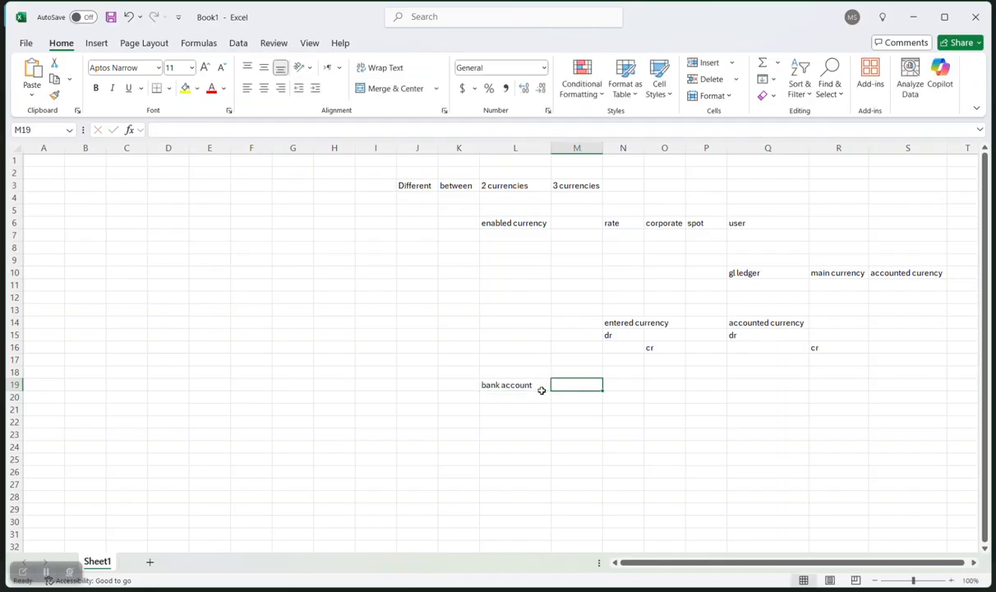
{"action": "type", "text": "currency"}
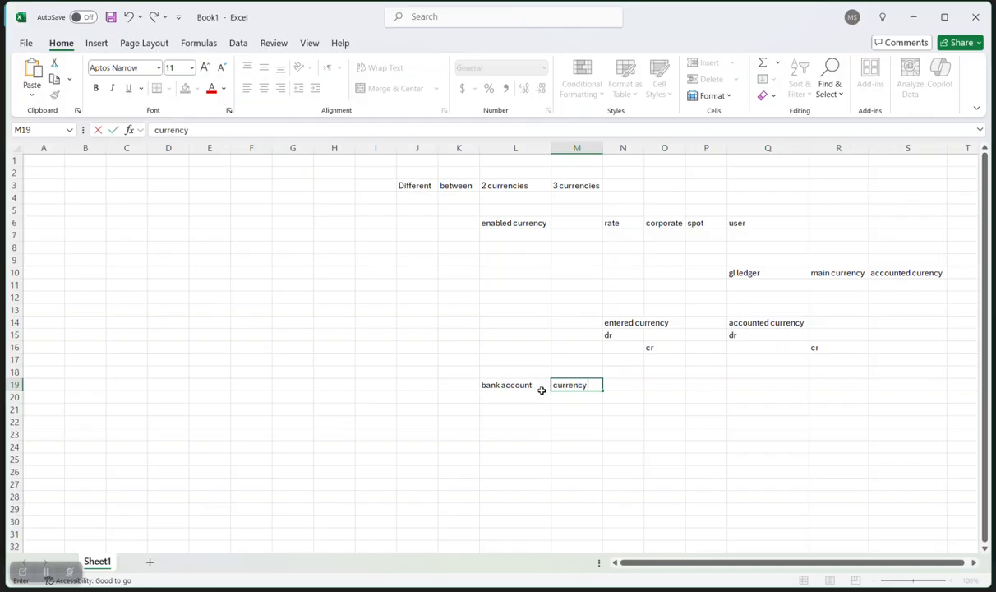
{"action": "key", "text": "Tab"}
{"action": "type", "text": "ledger"}
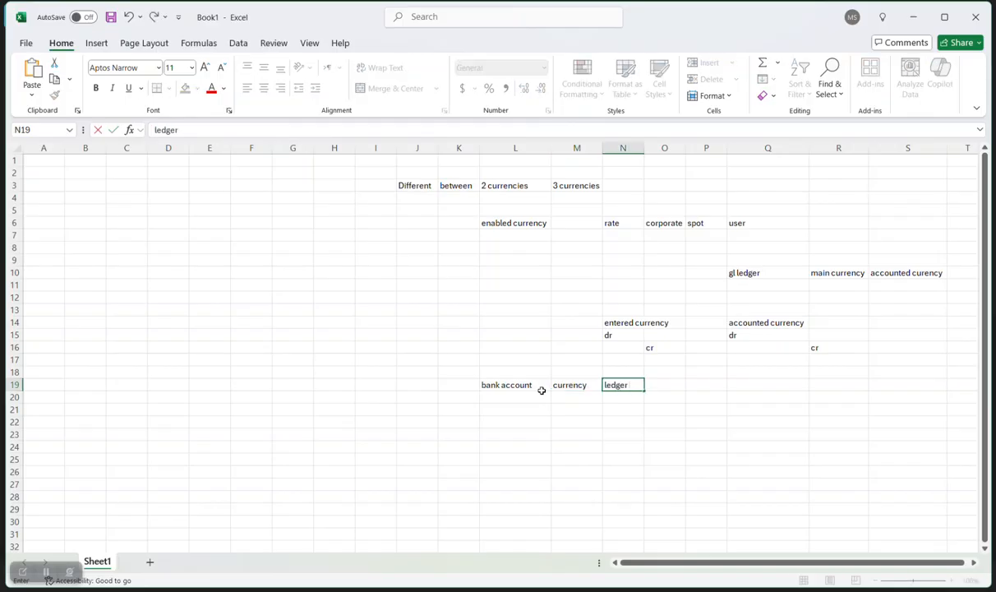
{"action": "key", "text": "Tab"}
{"action": "type", "text": "al"}
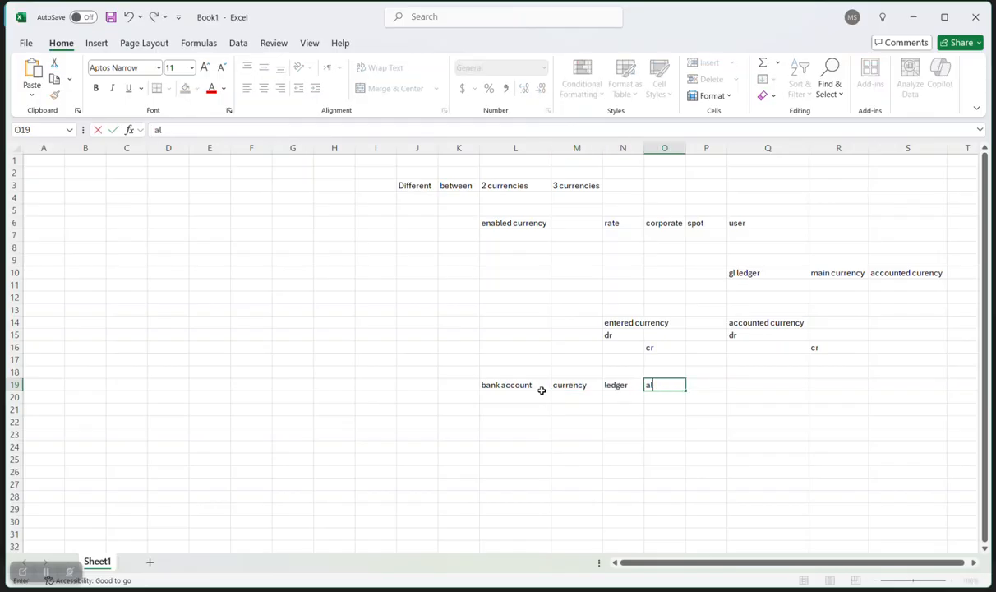
{"action": "type", "text": "low multicu"}
{"action": "type", "text": "rr"}
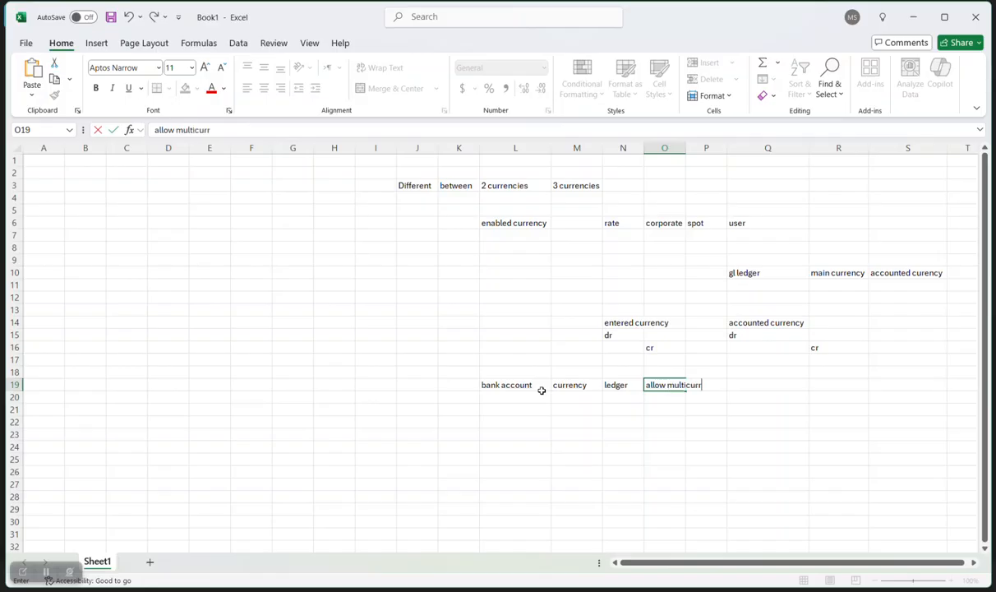
{"action": "type", "text": "ency account "}
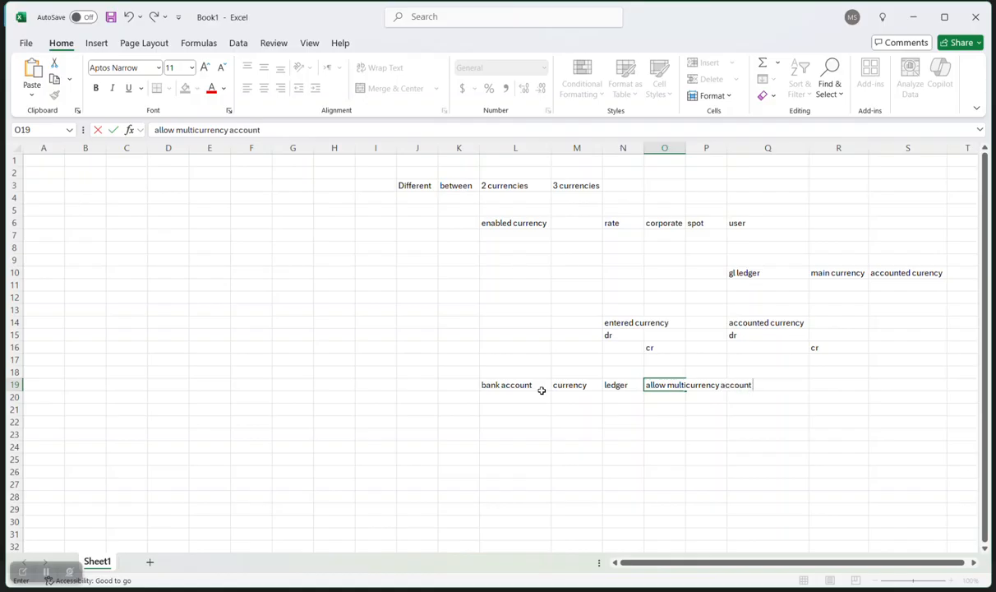
{"action": "type", "text": "at bank account setup"}
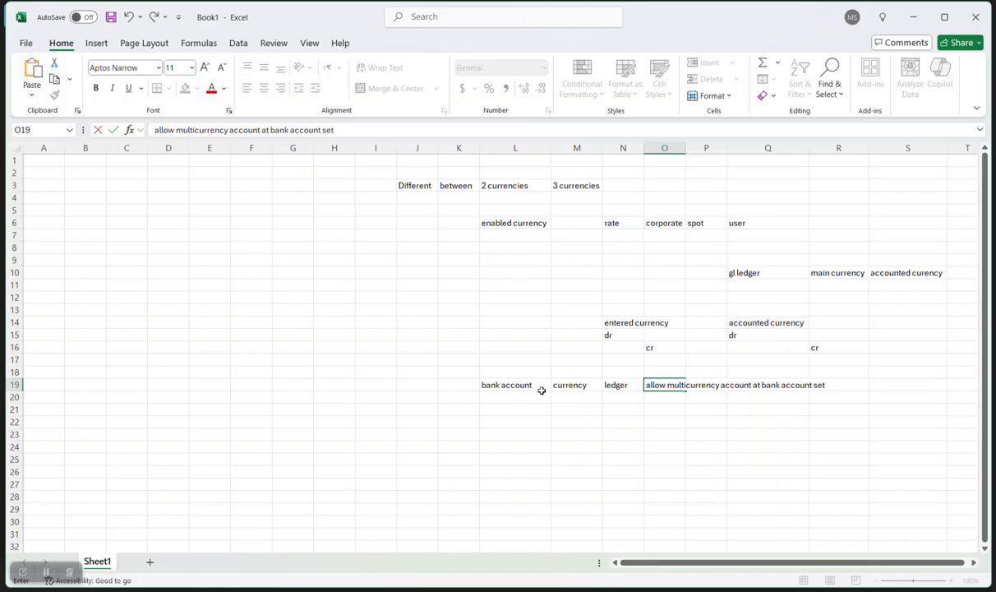
{"action": "key", "text": "Return"}
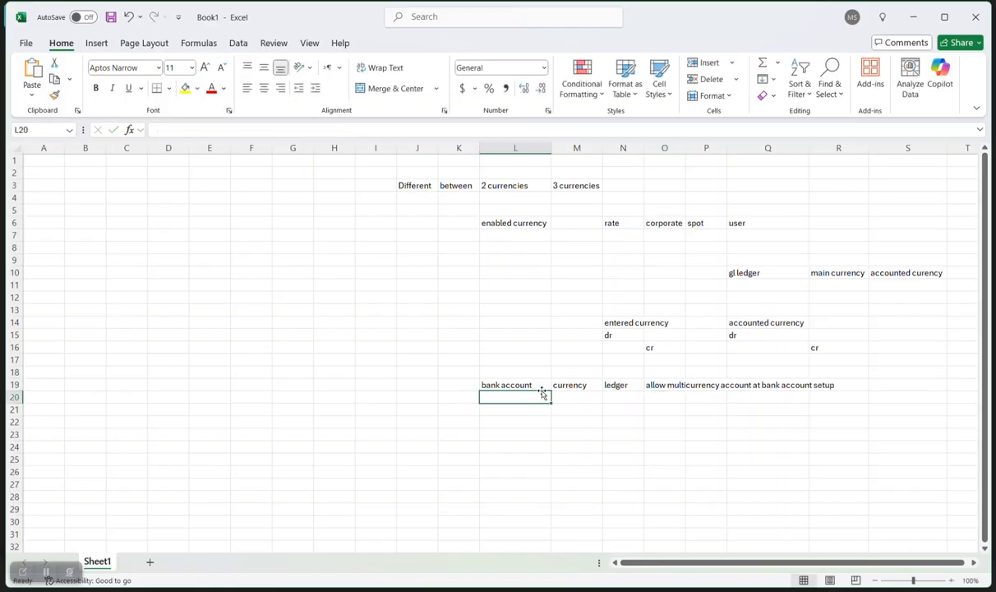
Enter 'tax' in L20 and 'manage tax tax conversion rate' in M20.
{"action": "type", "text": "tax"}
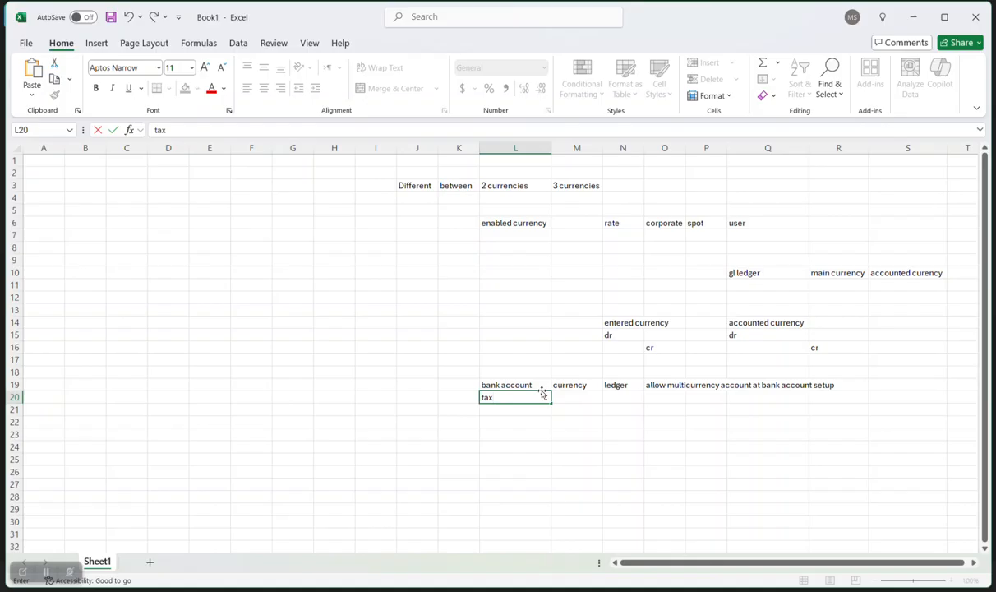
{"action": "key", "text": "Tab"}
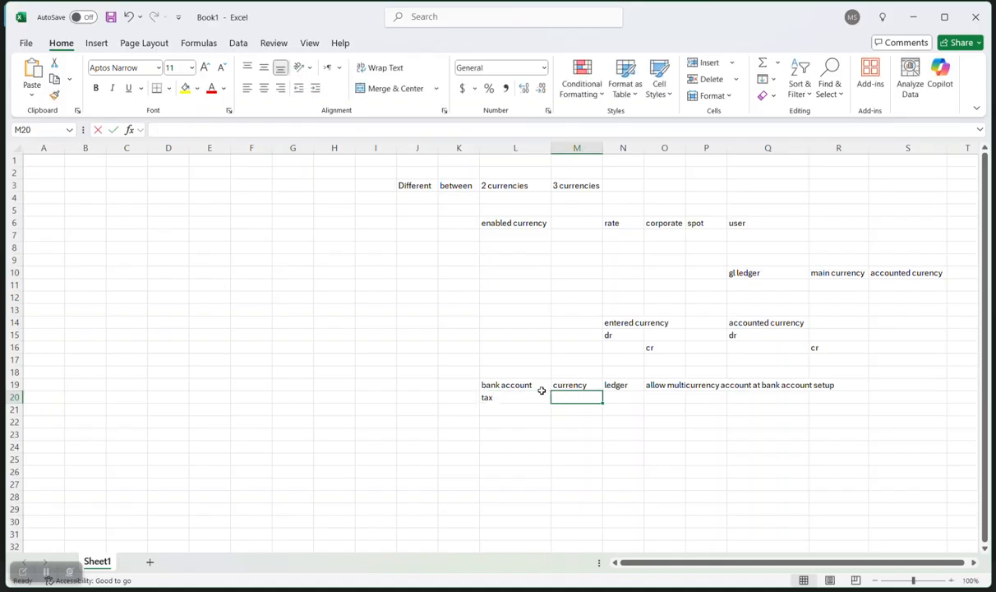
{"action": "type", "text": "manage tax tax"}
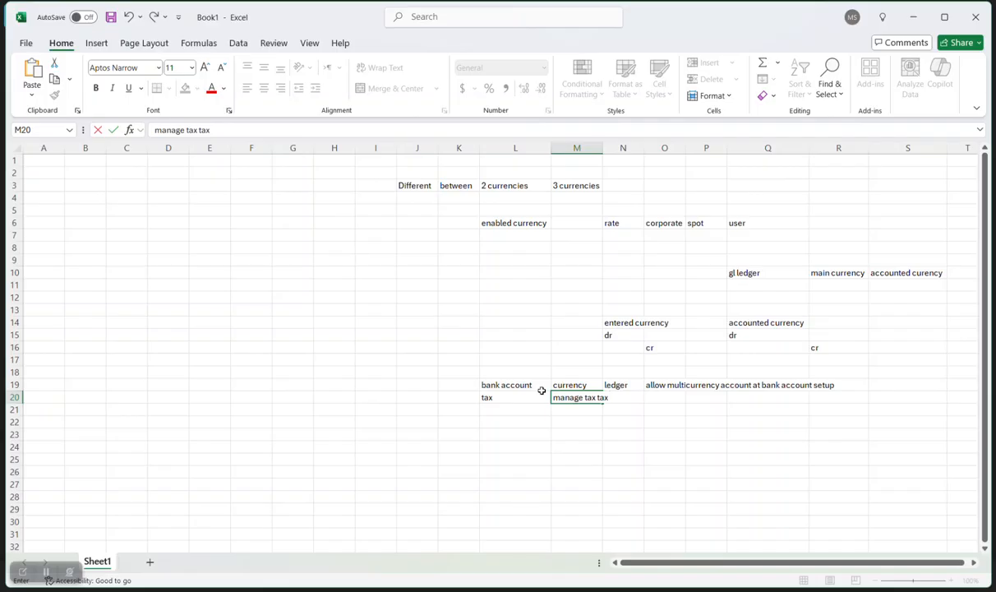
{"action": "type", "text": " conversion rate"}
{"action": "key", "text": "Return"}
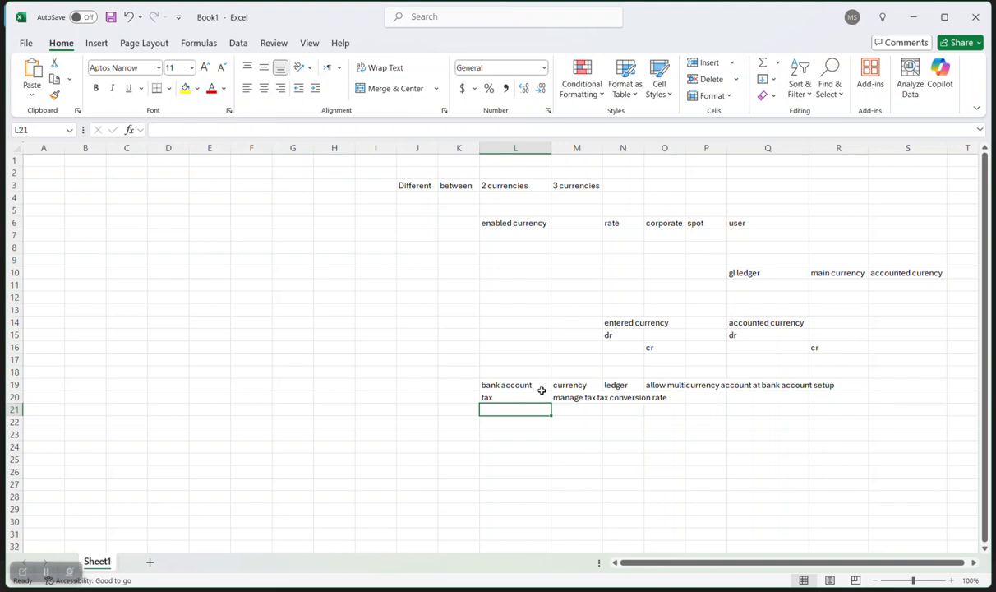
Enter 'budget' in cell L21.
{"action": "type", "text": "budget"}
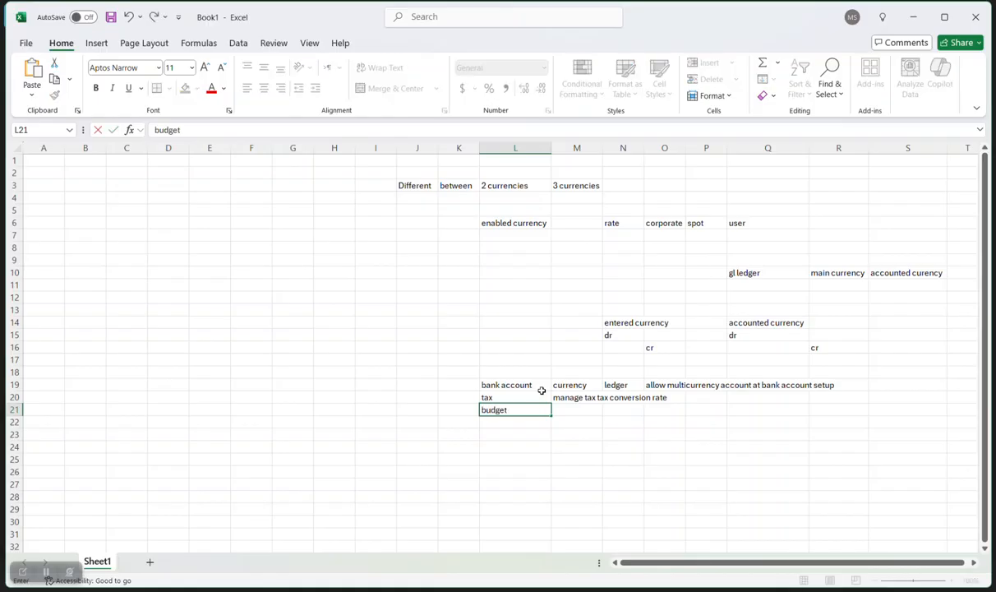
{"action": "key", "text": "Tab"}
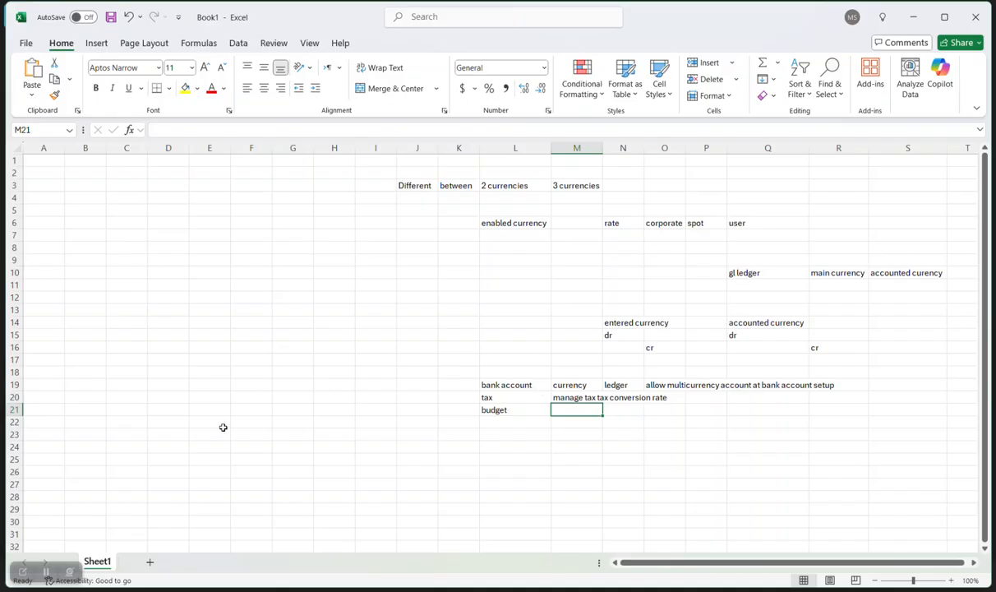
Enter 'ap' in E10 and invoice, payment, cross currency conversion rate in F11:F13, widening column F.
{"action": "left_click", "coordinate": [215, 272]}
{"action": "type", "text": "ap"}
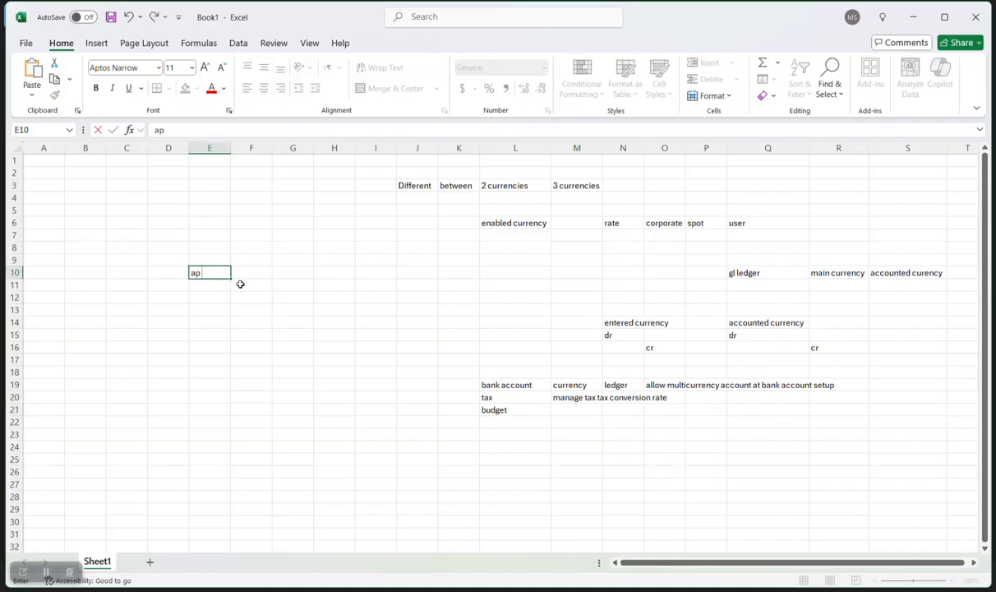
{"action": "left_click", "coordinate": [243, 286]}
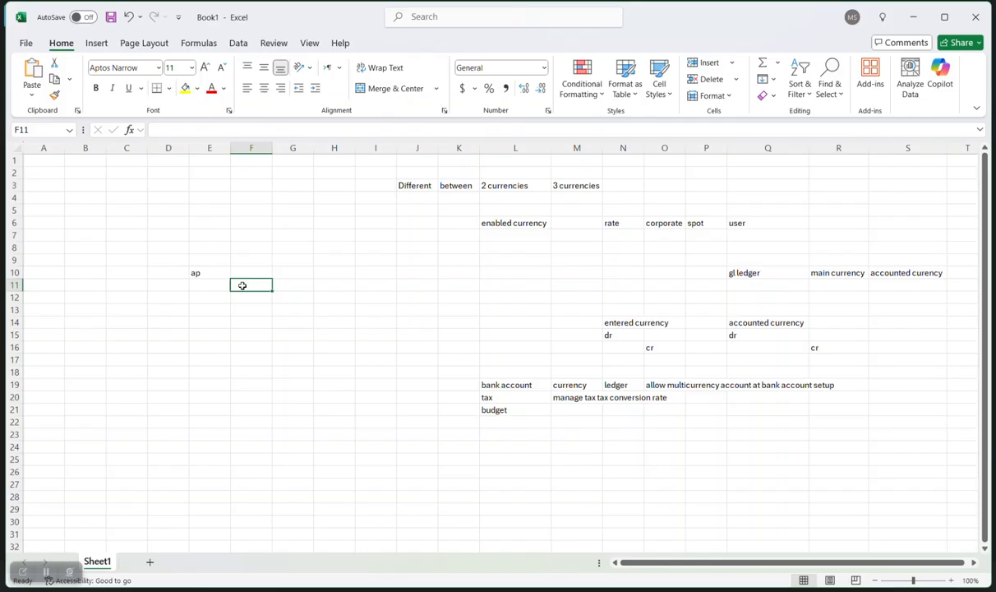
{"action": "type", "text": "invo"}
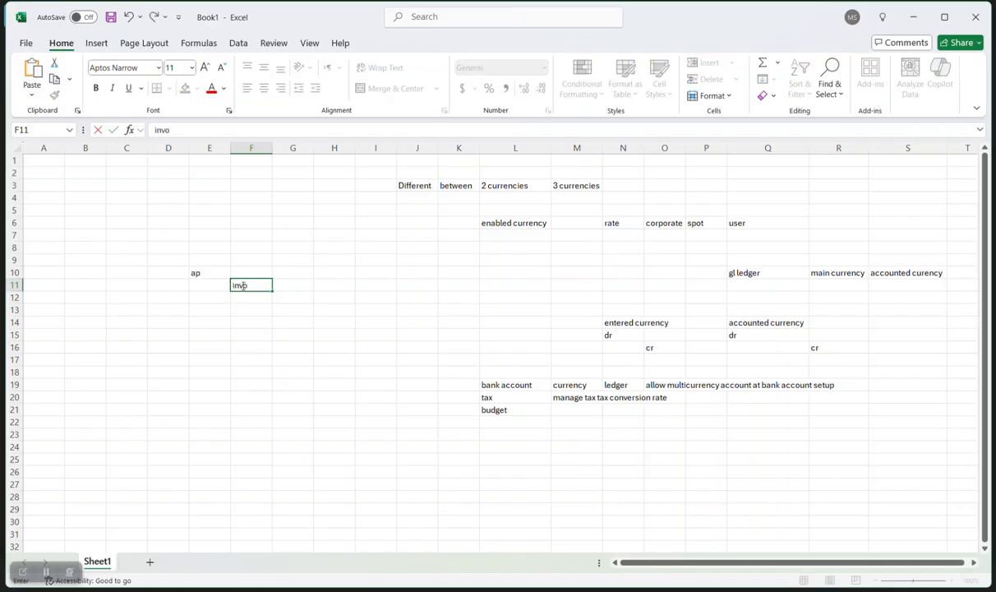
{"action": "type", "text": "ice conversion rate"}
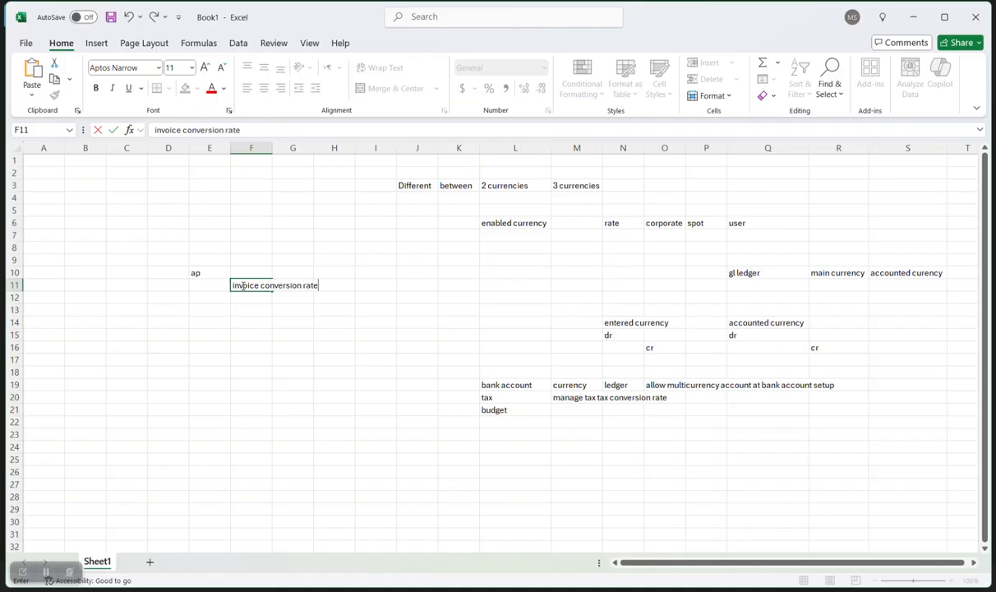
{"action": "left_click", "coordinate": [249, 296]}
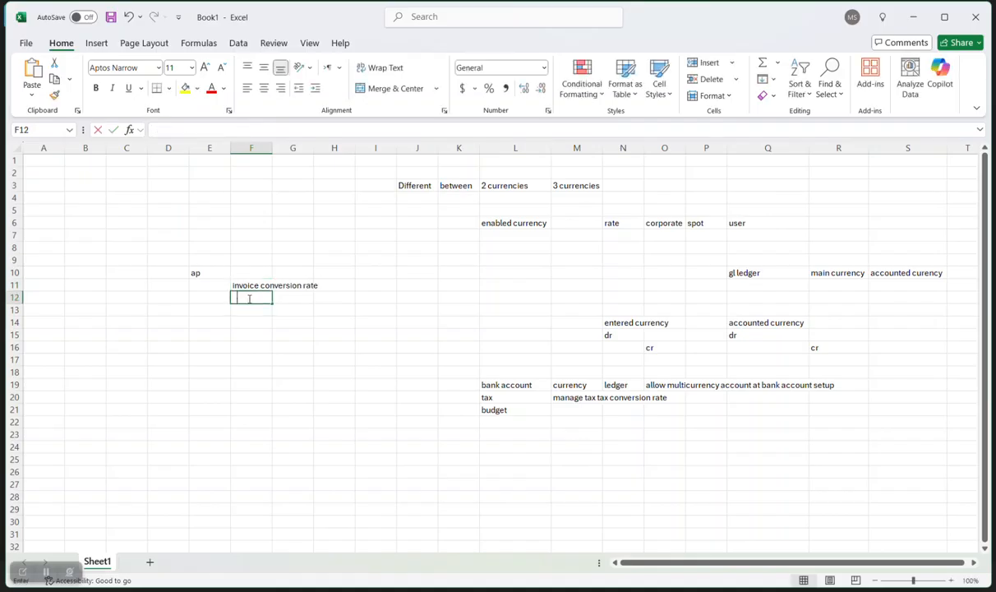
{"action": "type", "text": "payment con"}
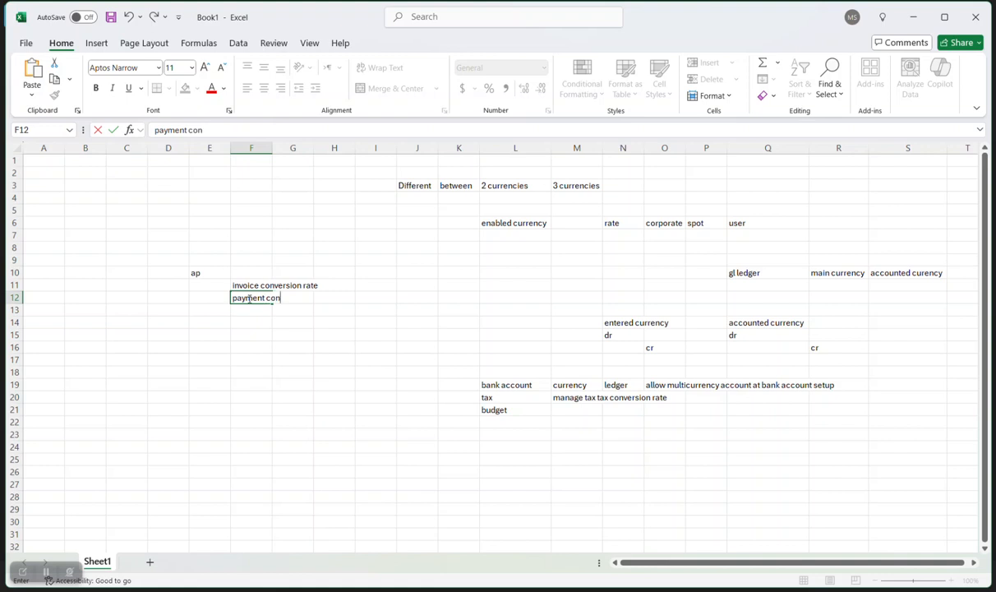
{"action": "type", "text": "version rate"}
{"action": "left_click", "coordinate": [254, 311]}
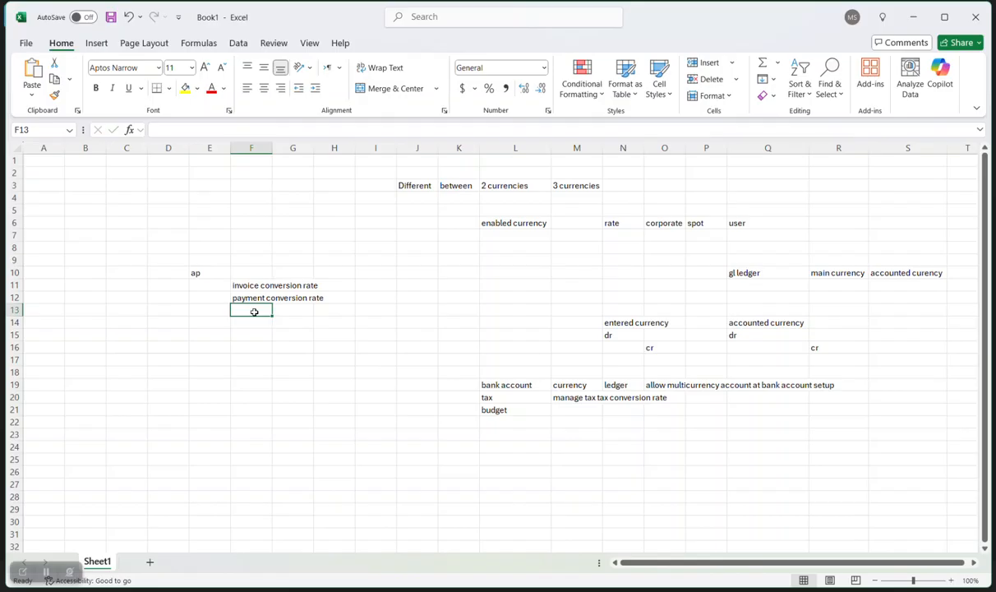
{"action": "type", "text": "cr"}
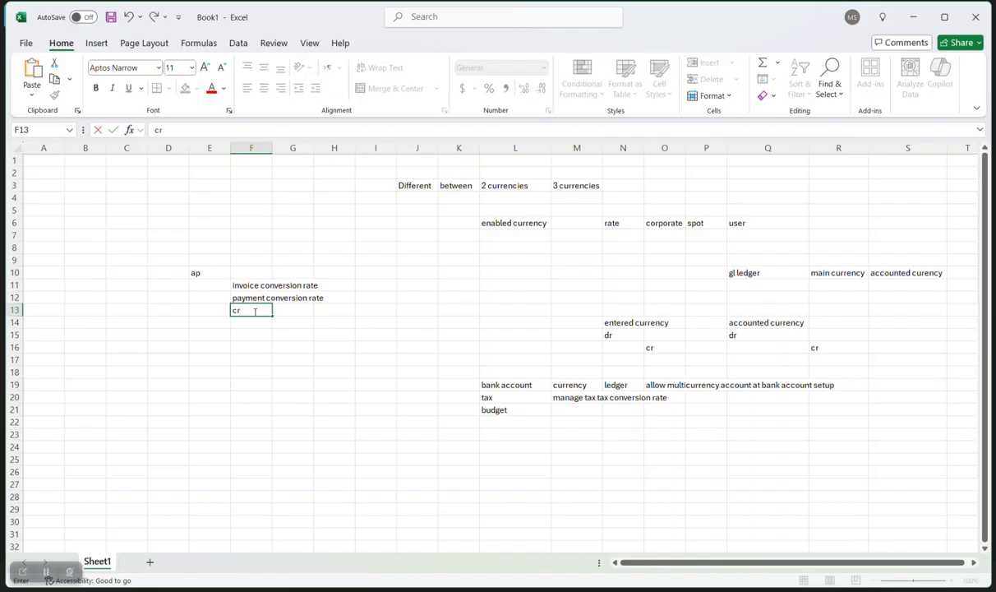
{"action": "type", "text": "oss currency conversion rate"}
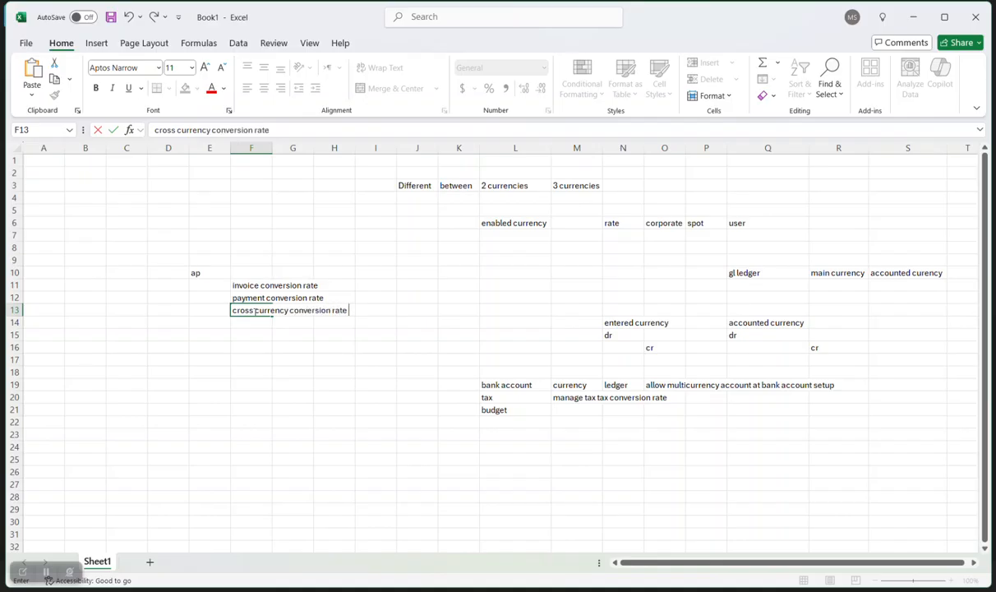
{"action": "double_click", "coordinate": [273, 148]}
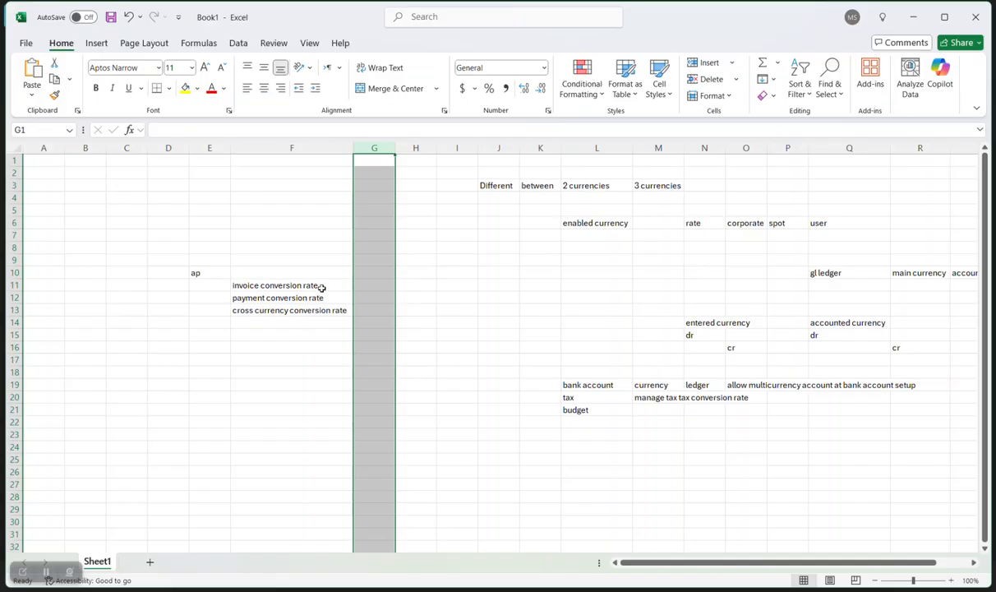
Add the note 'ap inv in USD' in cell H9.
{"action": "left_click", "coordinate": [322, 286]}
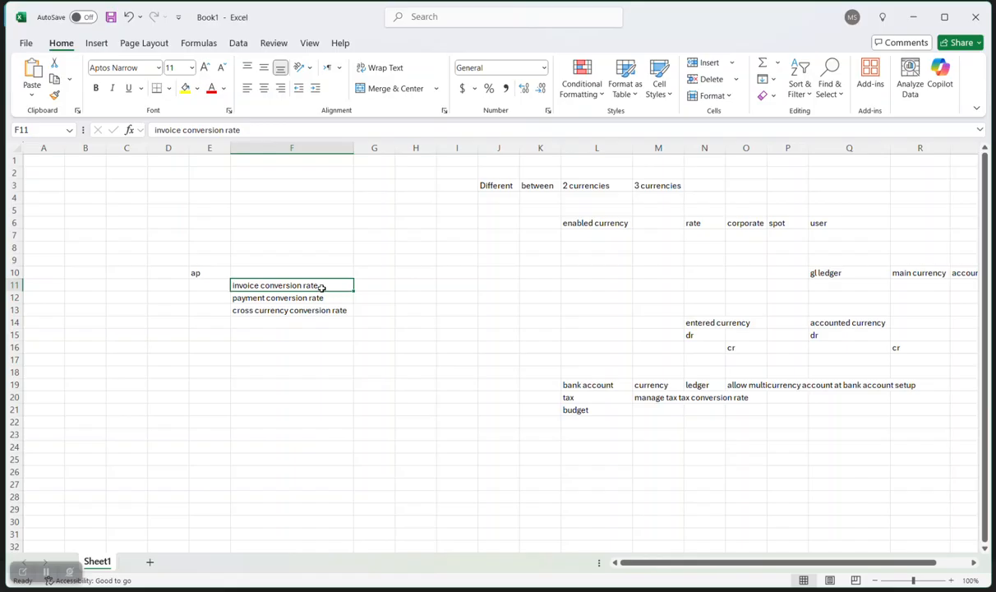
{"action": "left_click", "coordinate": [368, 285]}
{"action": "left_click", "coordinate": [413, 260]}
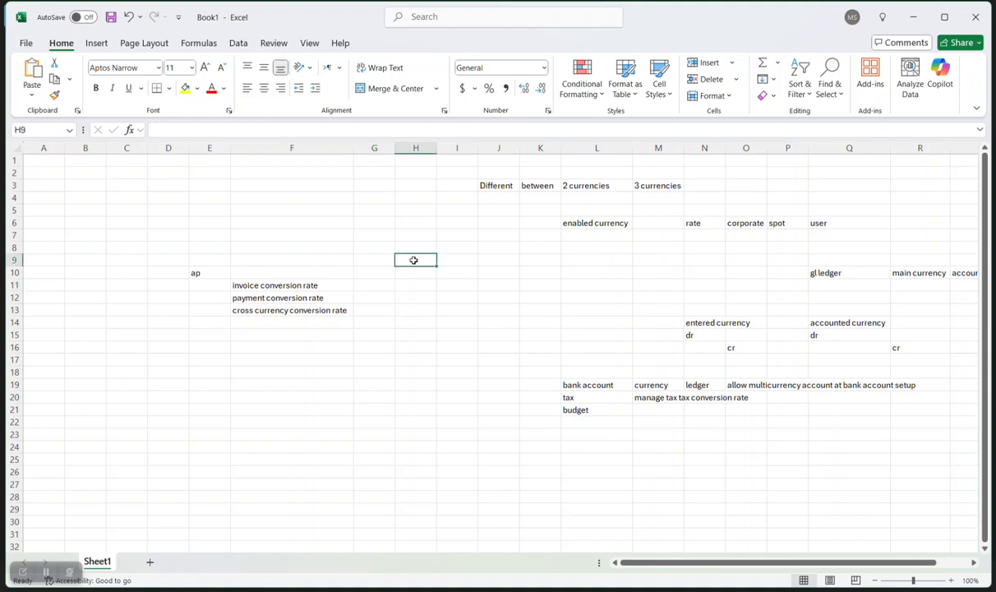
{"action": "type", "text": "ap inv in"}
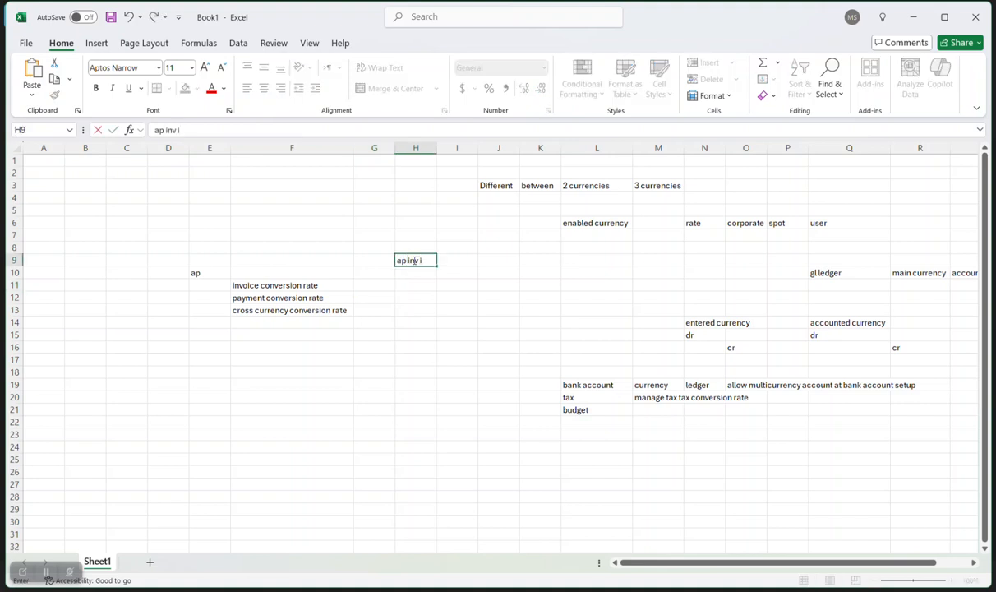
{"action": "key", "text": "Caps_Lock"}
{"action": "type", "text": "USD"}
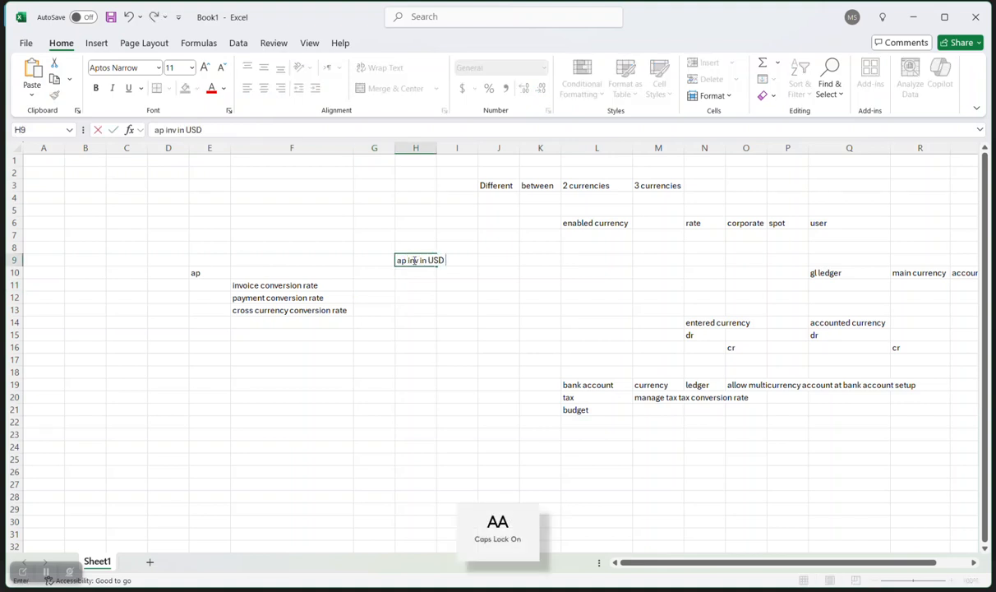
{"action": "key", "text": "Tab"}
{"action": "key", "text": "Tab"}
Add 'Ledger curr EUR' in J9 and autofit columns J and H.
{"action": "type", "text": "LE"}
{"action": "key", "text": "BackSpace"}
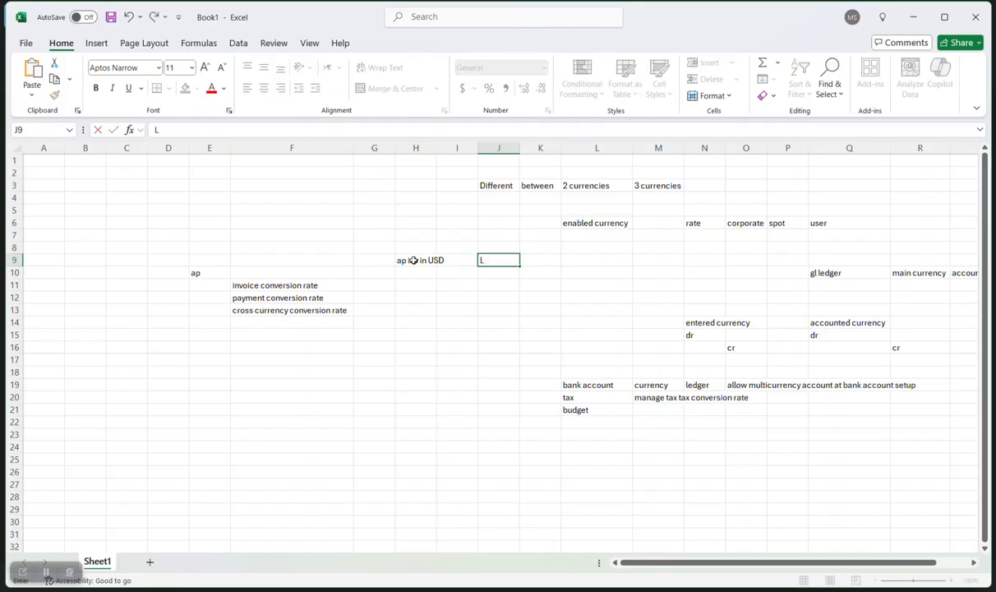
{"action": "key", "text": "Caps_Lock"}
{"action": "type", "text": "ed"}
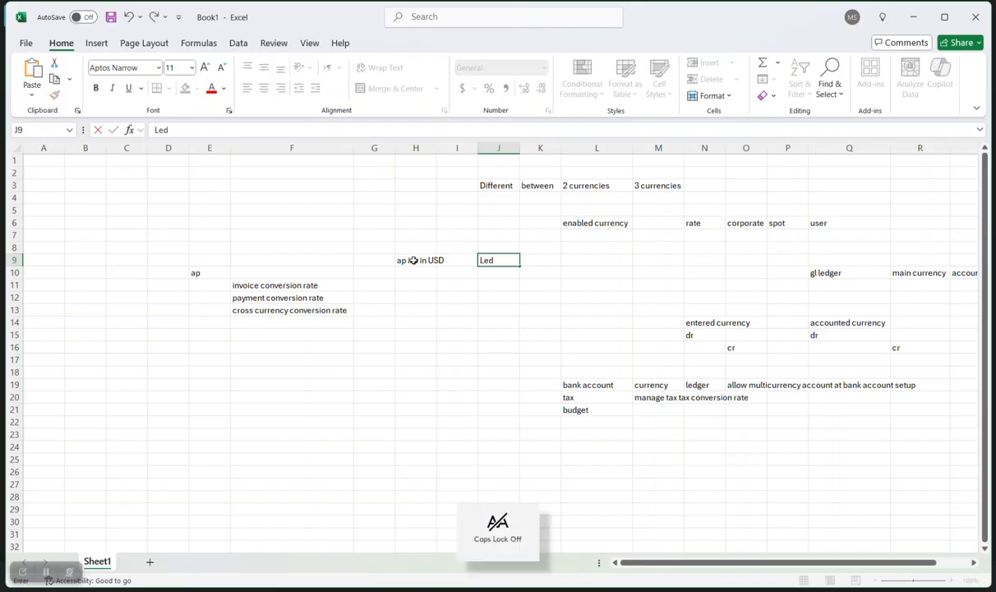
{"action": "type", "text": "ger curr"}
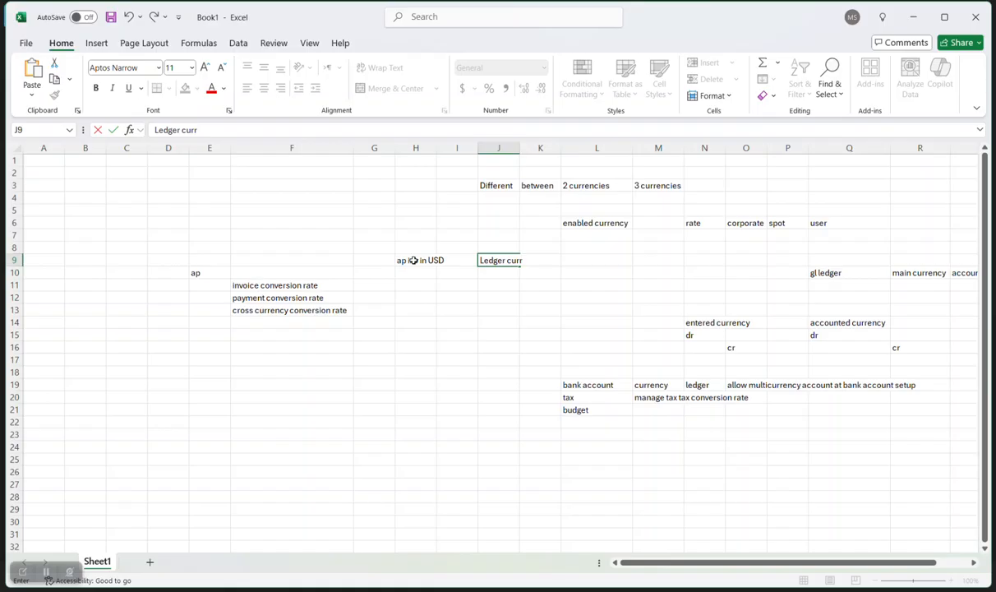
{"action": "key", "text": "Caps_Lock"}
{"action": "type", "text": "EUR"}
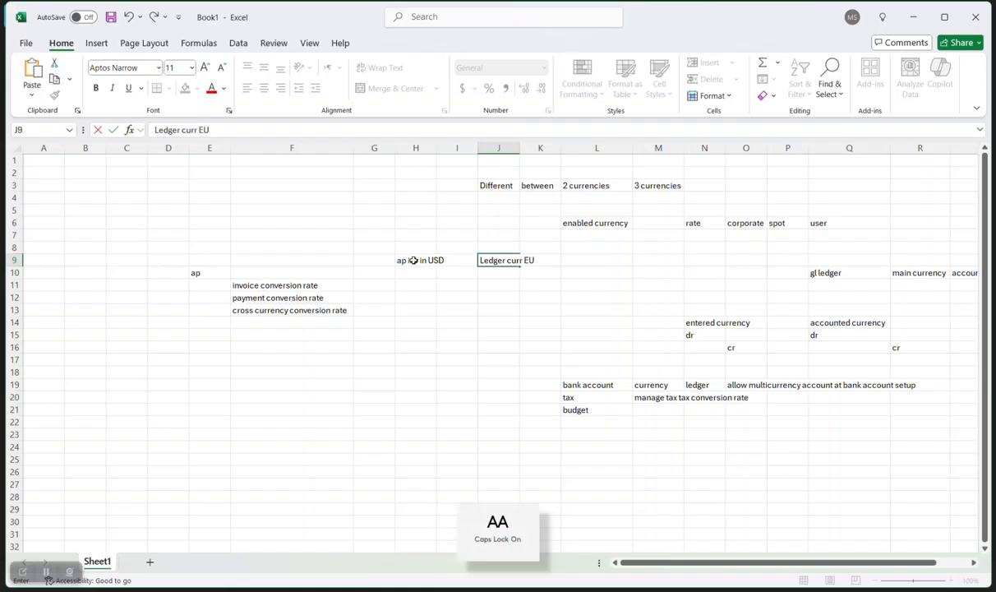
{"action": "left_click", "coordinate": [498, 147]}
{"action": "double_click", "coordinate": [519, 147]}
{"action": "left_click", "coordinate": [421, 267]}
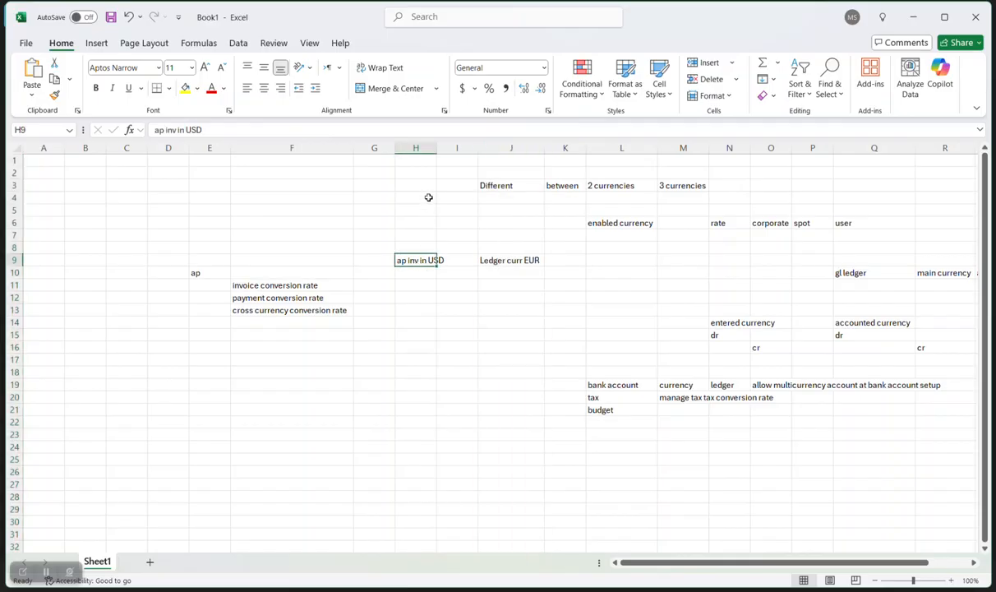
{"action": "double_click", "coordinate": [437, 147]}
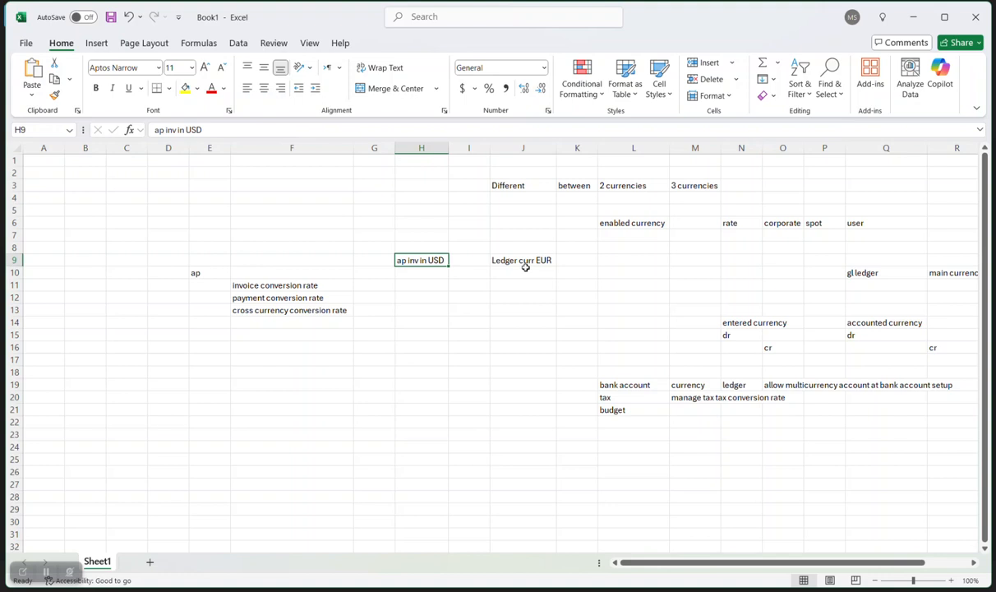
Review the gl ledger, Ledger curr EUR and conversion-rate notes.
{"action": "left_click", "coordinate": [863, 273]}
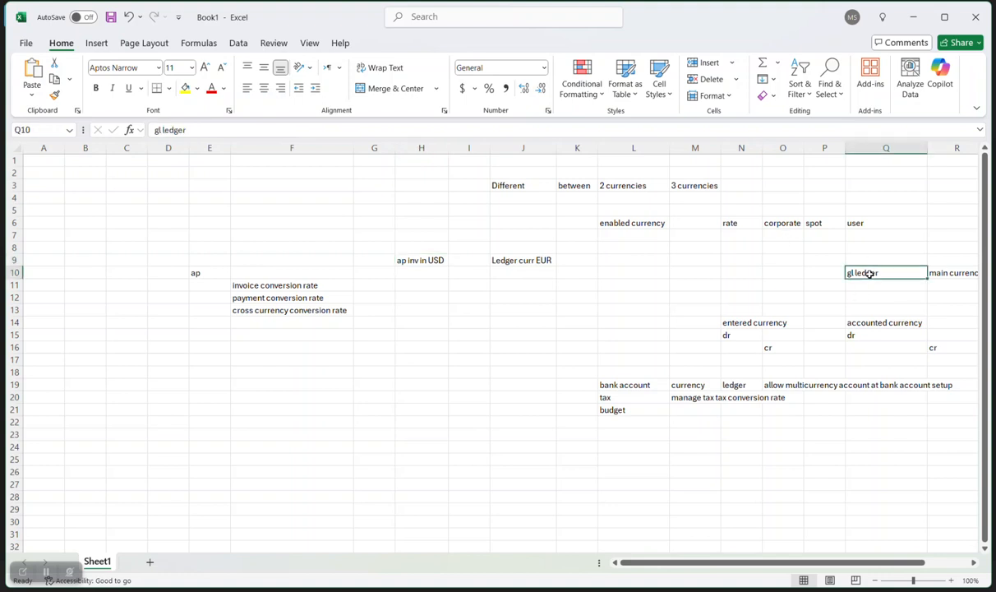
{"action": "left_click", "coordinate": [533, 258]}
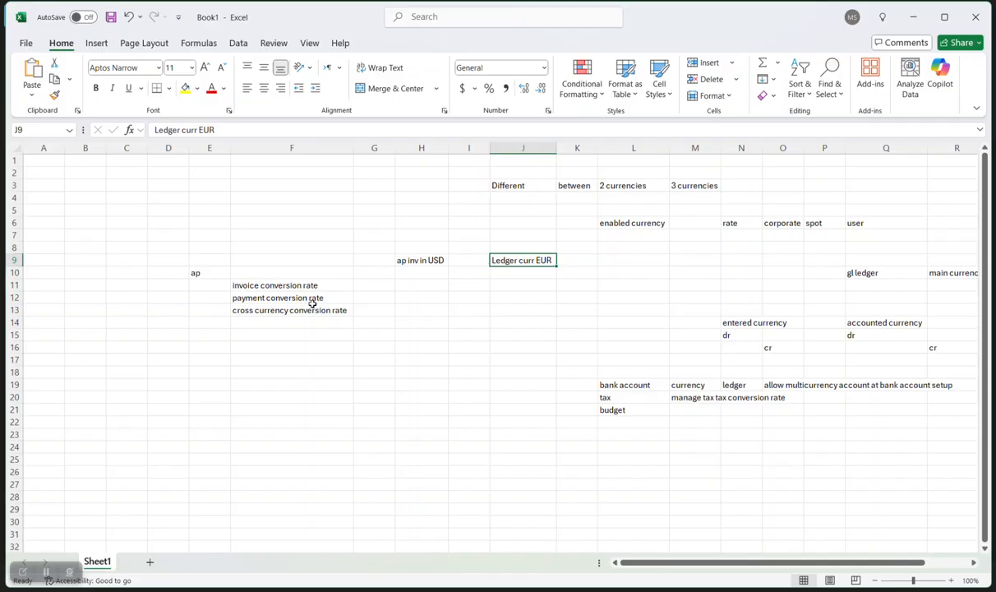
{"action": "left_click", "coordinate": [377, 312]}
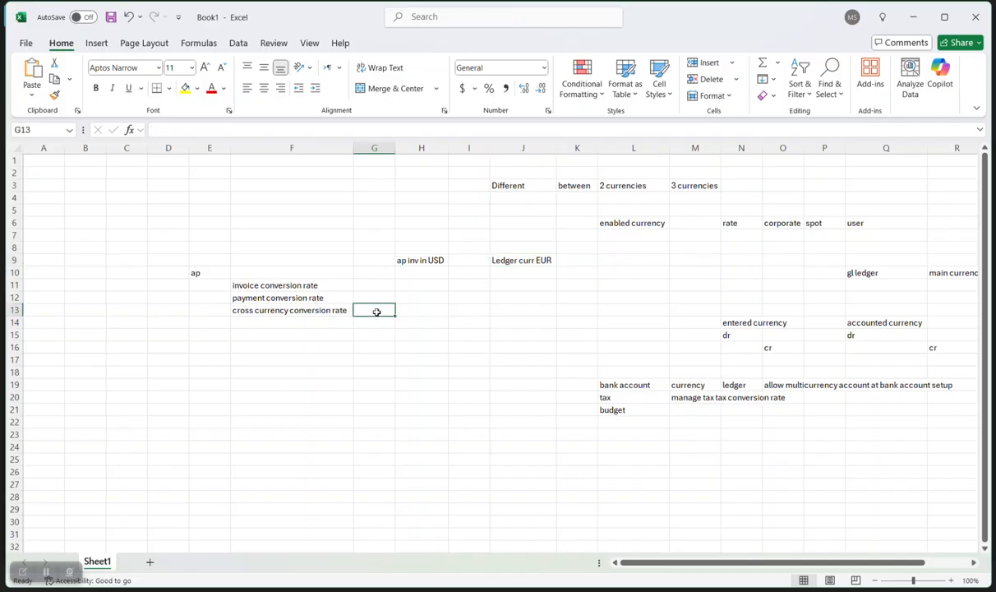
{"action": "left_click", "coordinate": [338, 297]}
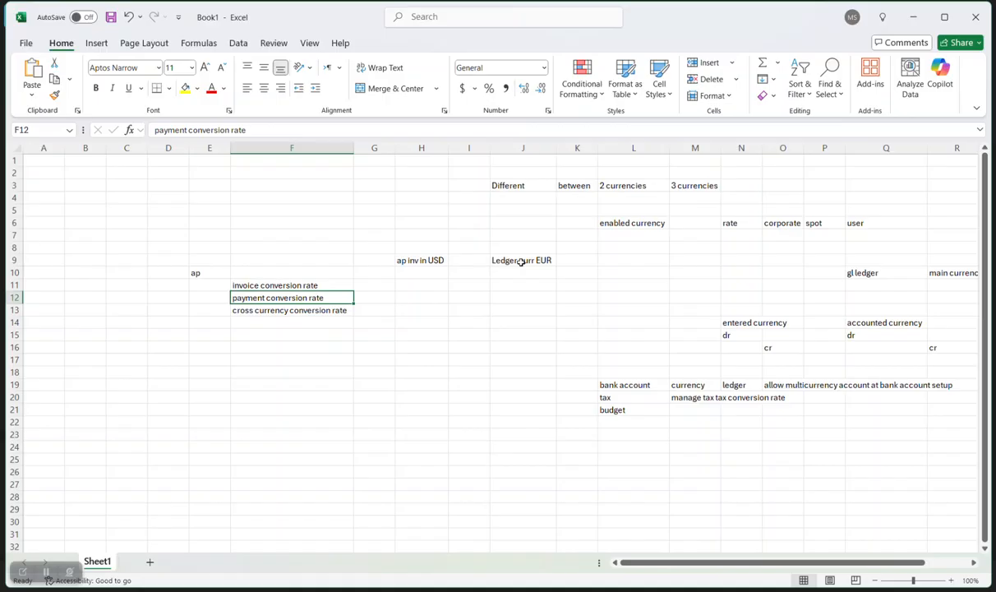
{"action": "left_click", "coordinate": [344, 313]}
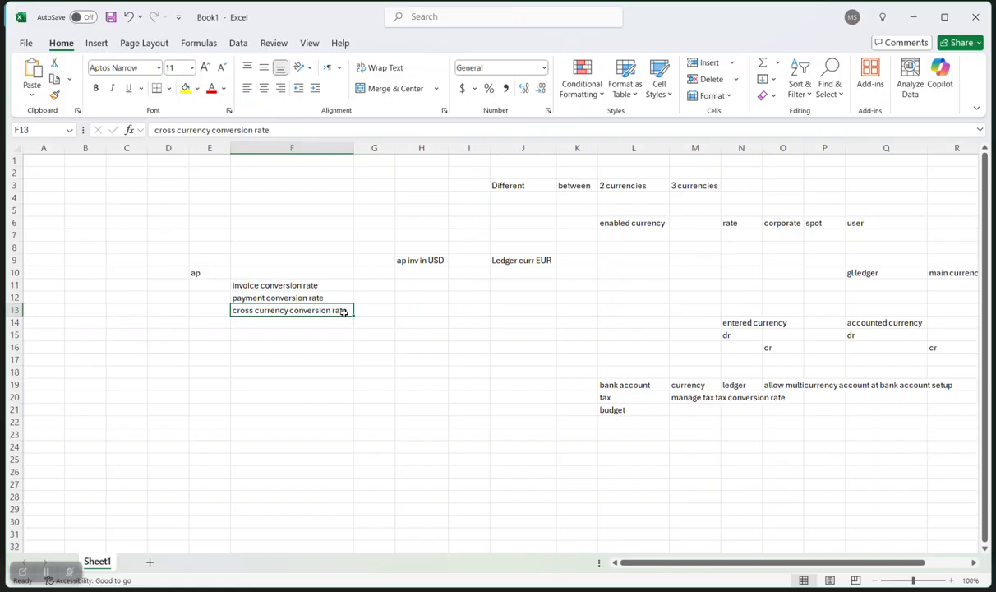
Enter example labels Ex1 in E17 and Ex2 in E23.
{"action": "left_click", "coordinate": [209, 359]}
{"action": "type", "text": "E"}
{"action": "key", "text": "Caps_Lock"}
{"action": "type", "text": "x1"}
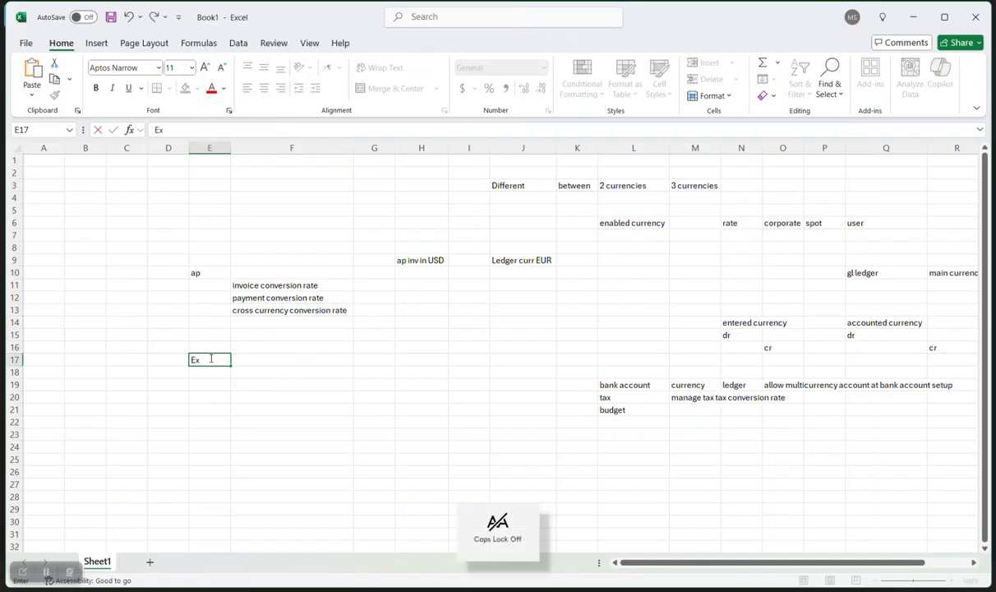
{"action": "left_click", "coordinate": [207, 436]}
{"action": "key", "text": "Caps_Lock"}
{"action": "type", "text": "E"}
{"action": "key", "text": "Caps_Lock"}
{"action": "type", "text": "x2"}
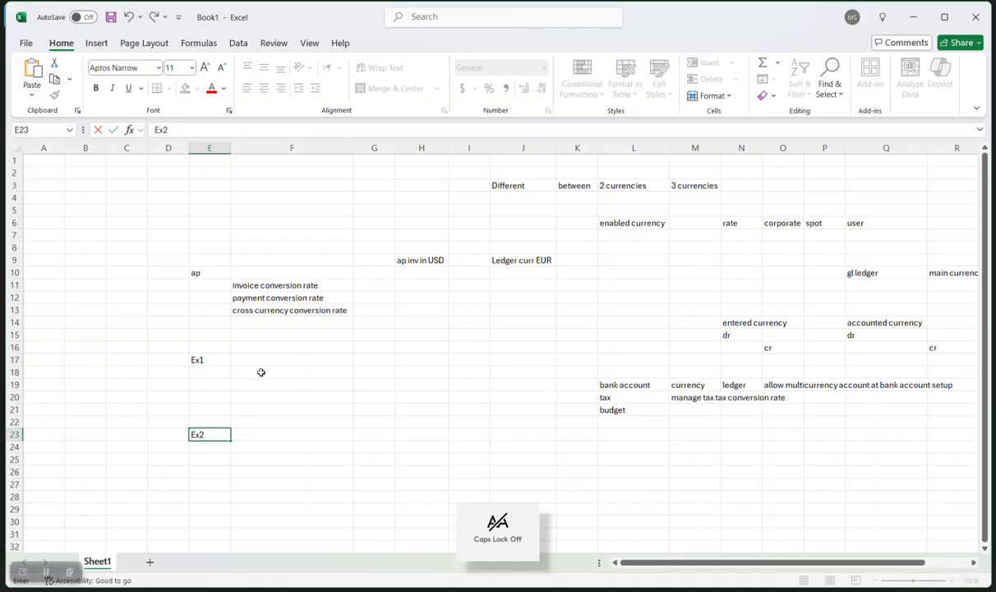
Note in F18 'invoice currncy is the same ledger currency'.
{"action": "left_click", "coordinate": [261, 369]}
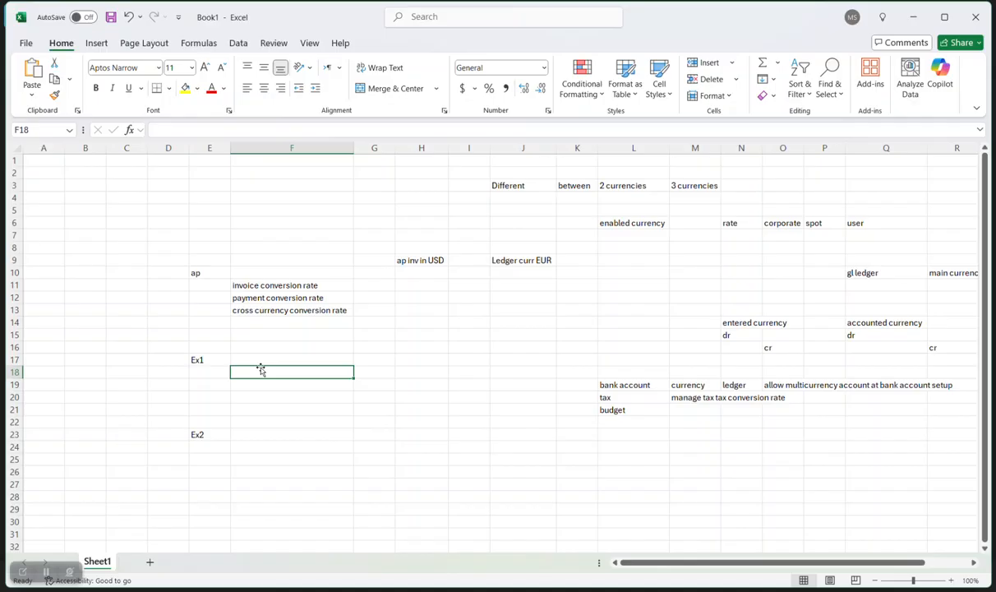
{"action": "type", "text": "invoice"}
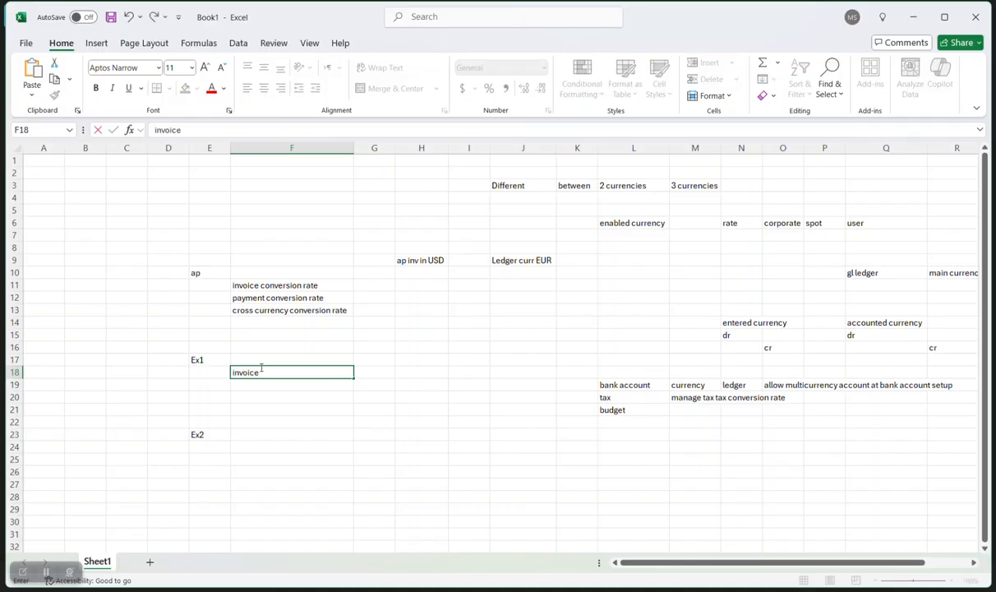
{"action": "type", "text": " currncy is the same le"}
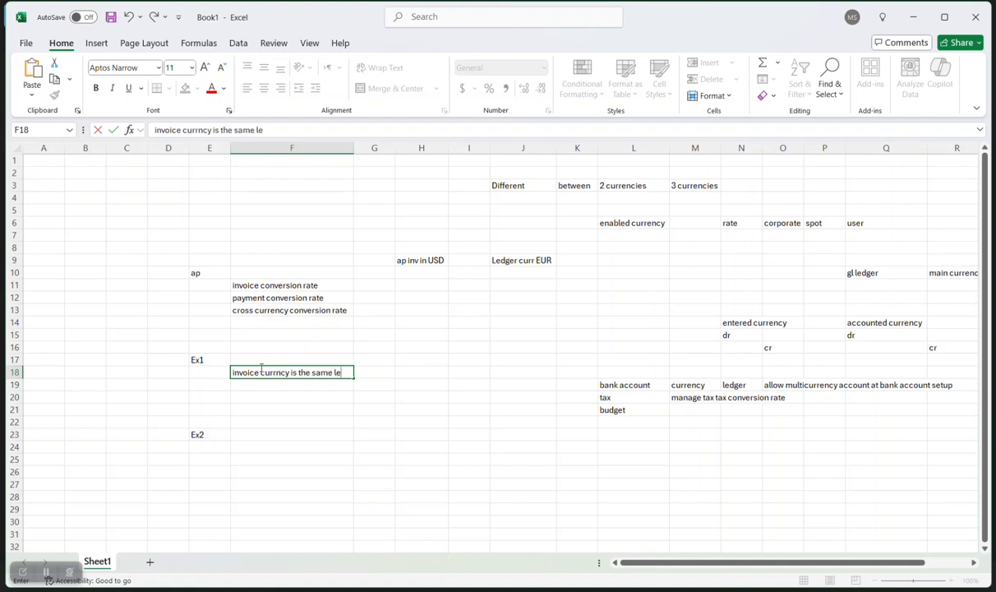
{"action": "type", "text": "dger currency"}
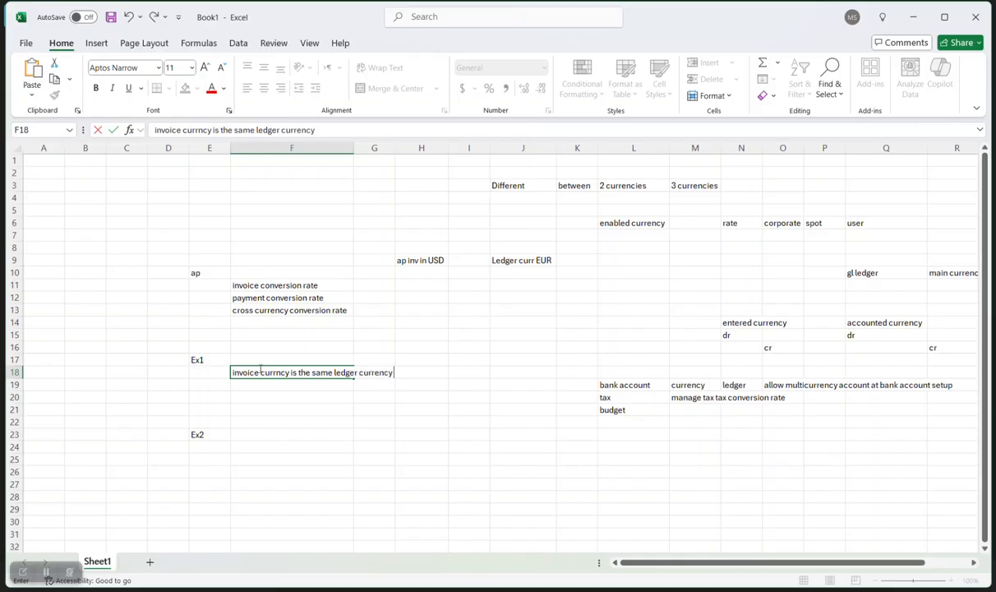
{"action": "key", "text": "Return"}
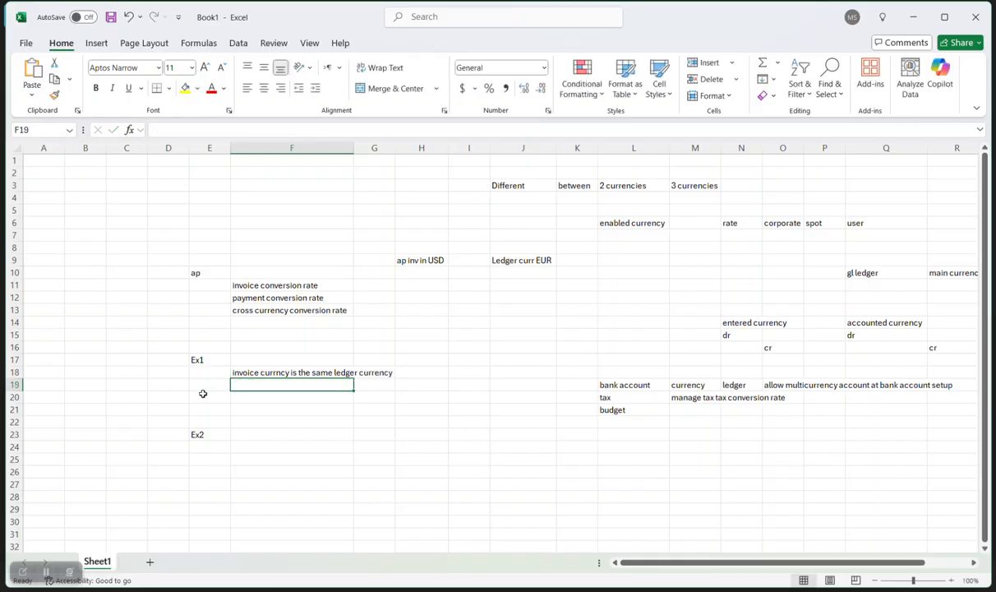
Enter Ledger curr, Invoice Curr and Payment Curr labels in E20:E22.
{"action": "left_click", "coordinate": [213, 394]}
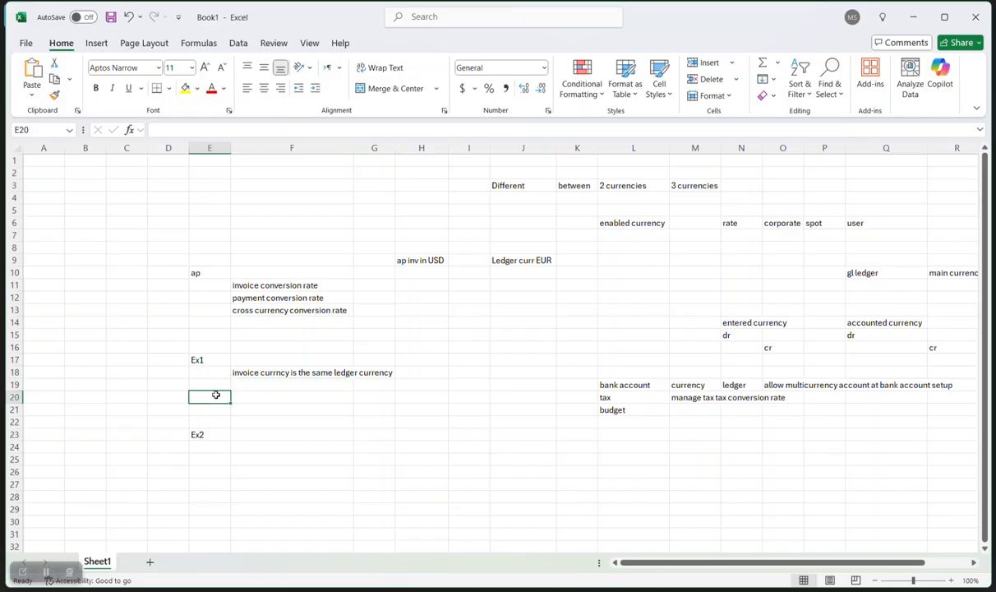
{"action": "key", "text": "Caps_Lock"}
{"action": "type", "text": "L"}
{"action": "key", "text": "Caps_Lock"}
{"action": "type", "text": "edger curr"}
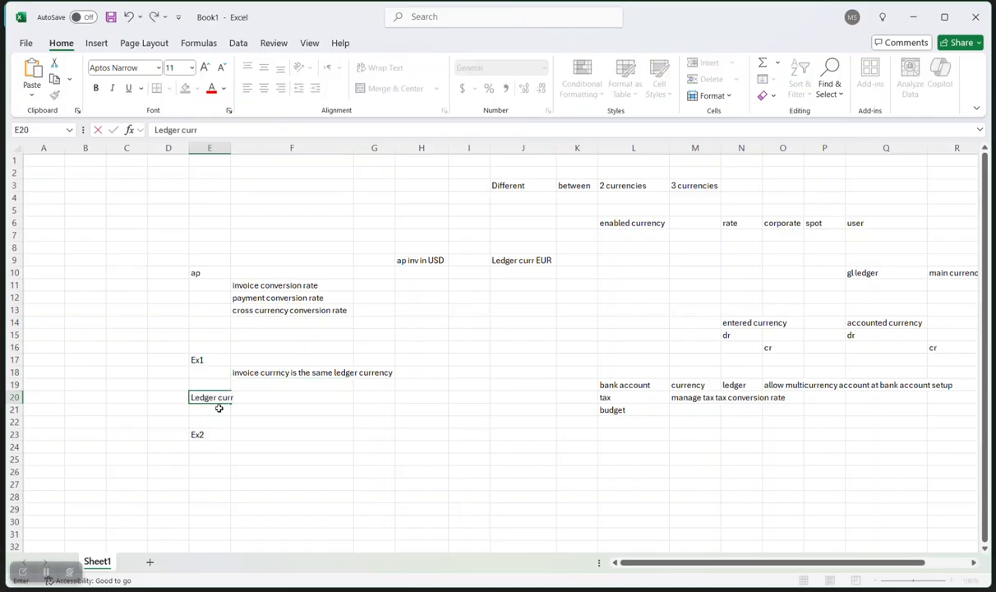
{"action": "left_click", "coordinate": [219, 411]}
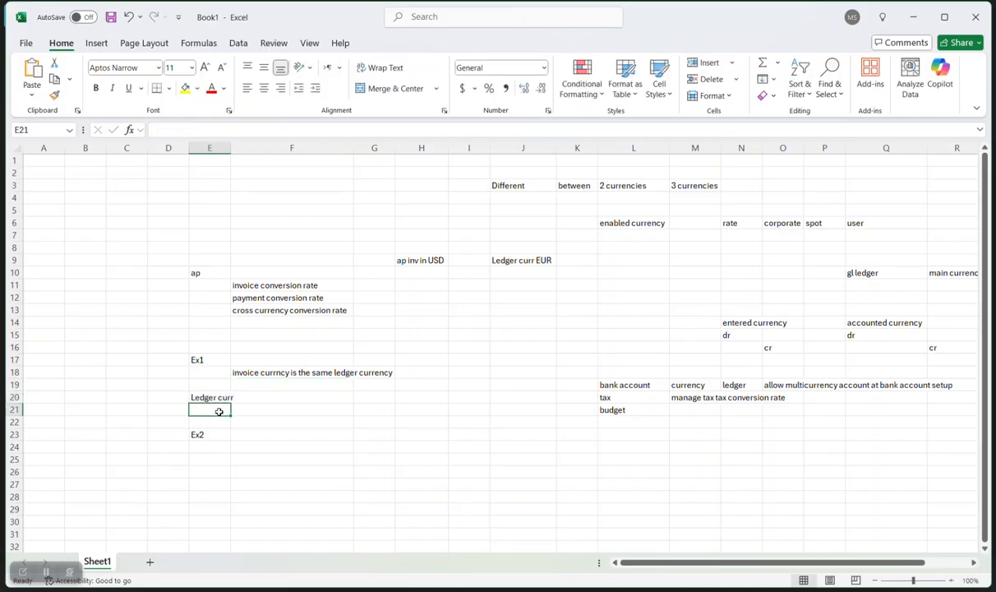
{"action": "key", "text": "Caps_Lock"}
{"action": "type", "text": "I"}
{"action": "key", "text": "Caps_Lock"}
{"action": "type", "text": "nvo"}
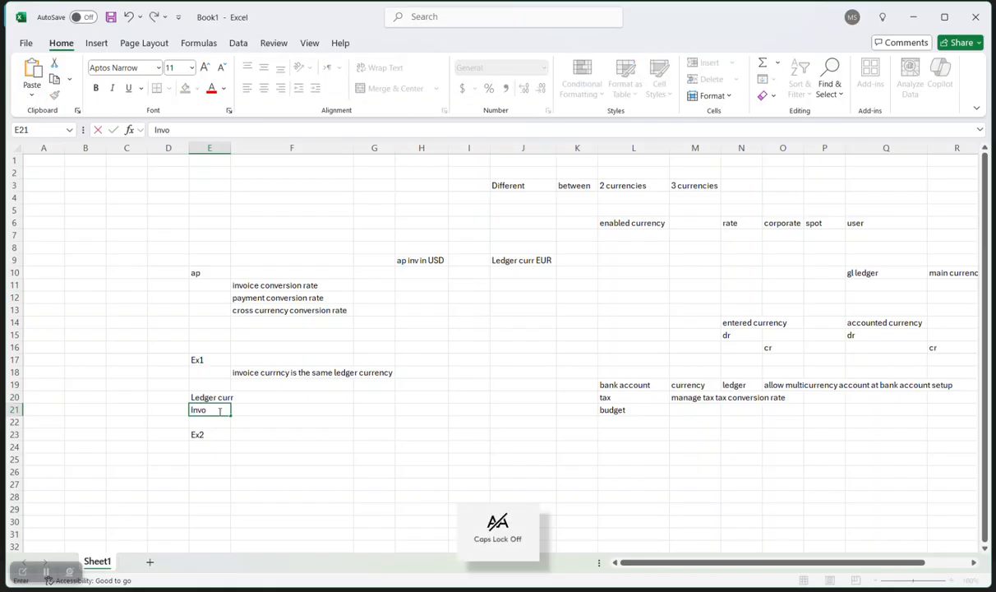
{"action": "type", "text": "ice Curr"}
{"action": "left_click", "coordinate": [218, 423]}
{"action": "key", "text": "Caps_Lock"}
{"action": "type", "text": "P"}
{"action": "key", "text": "Caps_Lock"}
{"action": "type", "text": "ayment"}
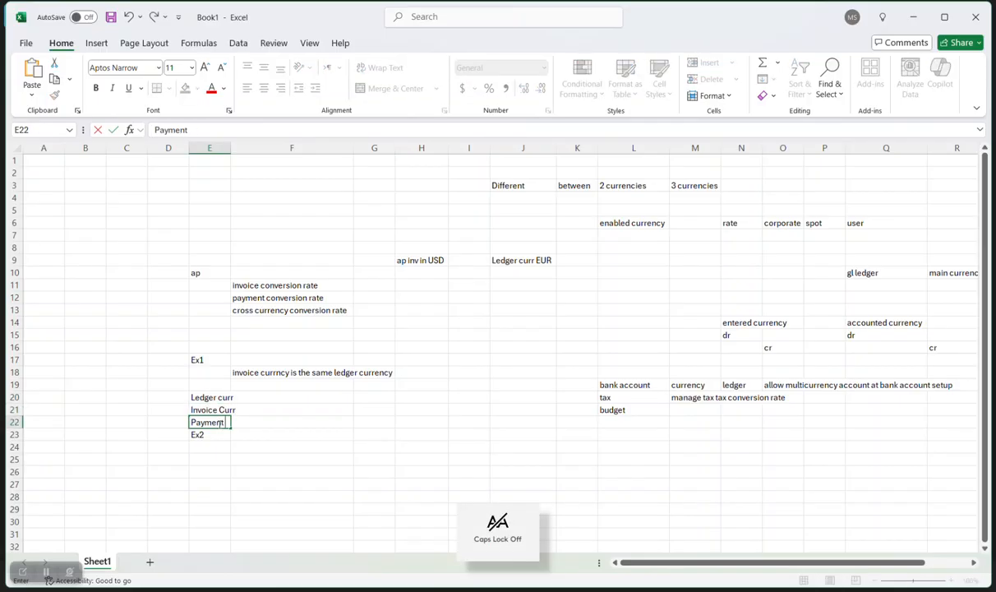
{"action": "key", "text": "Caps_Lock"}
{"action": "type", "text": "C"}
{"action": "key", "text": "Caps_Lock"}
{"action": "type", "text": "urr"}
{"action": "left_click", "coordinate": [210, 435]}
Move the Ex2 label from E23 to E25 and autofit column E.
{"action": "key", "text": "Delete"}
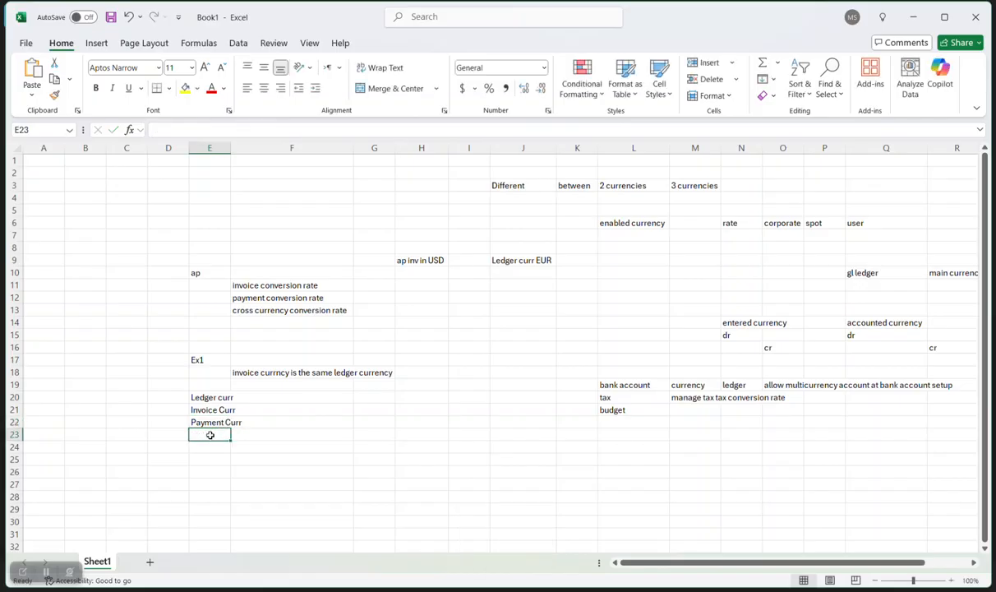
{"action": "left_click", "coordinate": [202, 460]}
{"action": "key", "text": "Caps_Lock"}
{"action": "type", "text": "Ex"}
{"action": "key", "text": "Caps_Lock"}
{"action": "type", "text": "x2"}
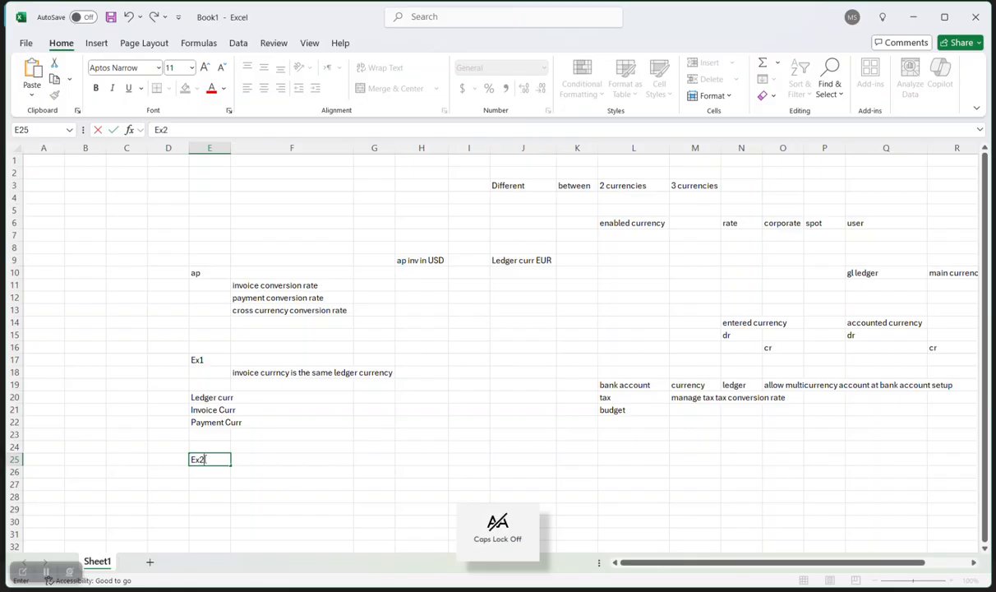
{"action": "double_click", "coordinate": [232, 147]}
{"action": "left_click", "coordinate": [288, 383]}
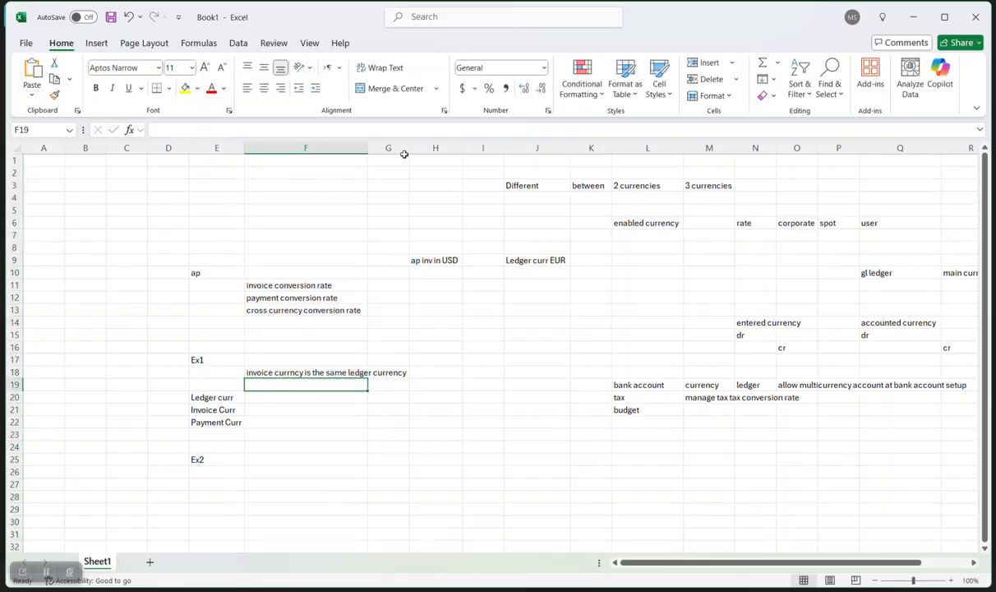
Auto-fit column F to the Ex1 sentence and fill the Ex1 block E17:F18 yellow.
{"action": "double_click", "coordinate": [368, 150]}
{"action": "left_click_drag", "start_coordinate": [258, 375], "coordinate": [219, 361]}
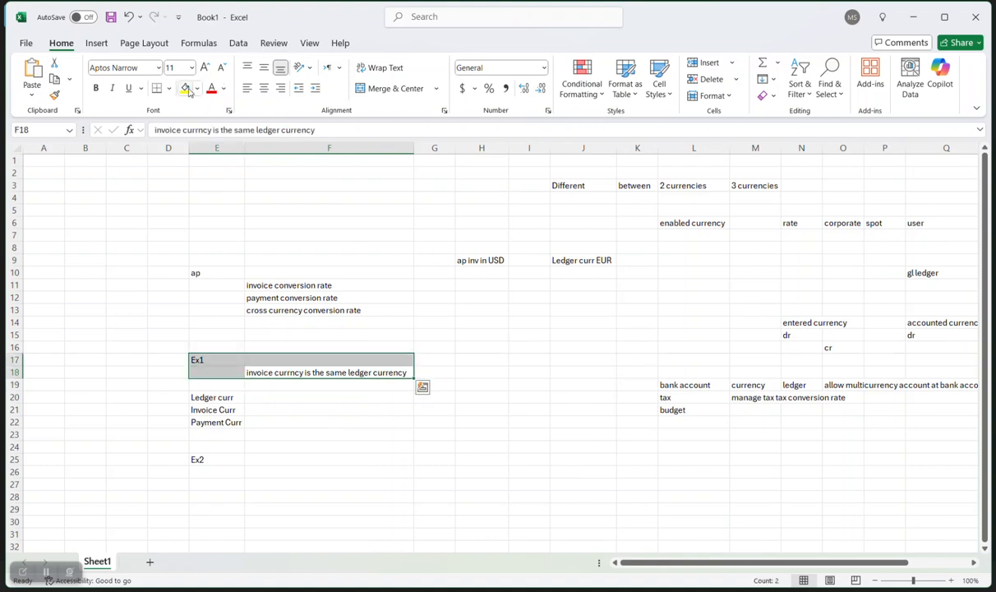
{"action": "left_click", "coordinate": [184, 88]}
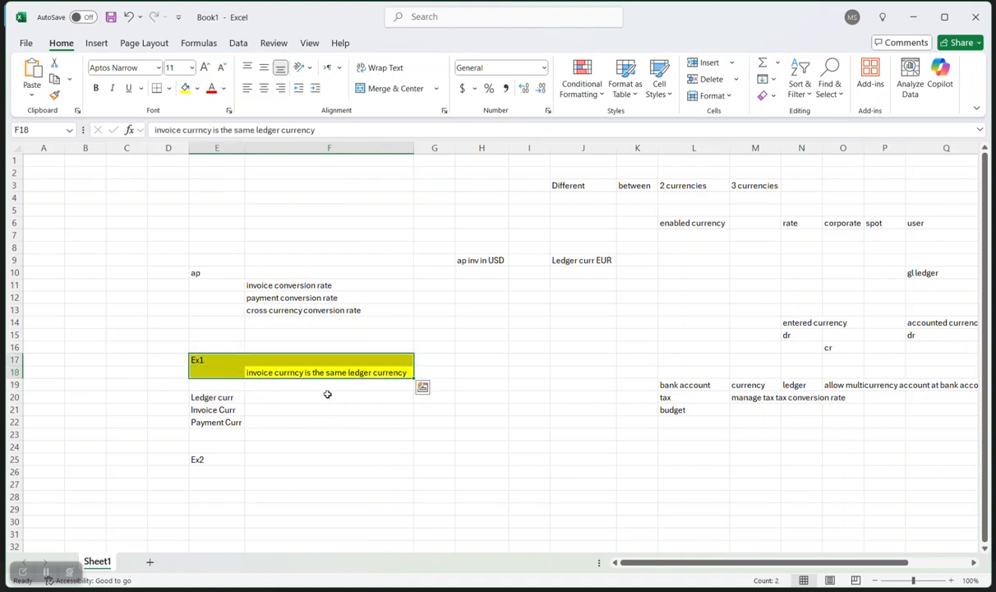
{"action": "left_click", "coordinate": [265, 398]}
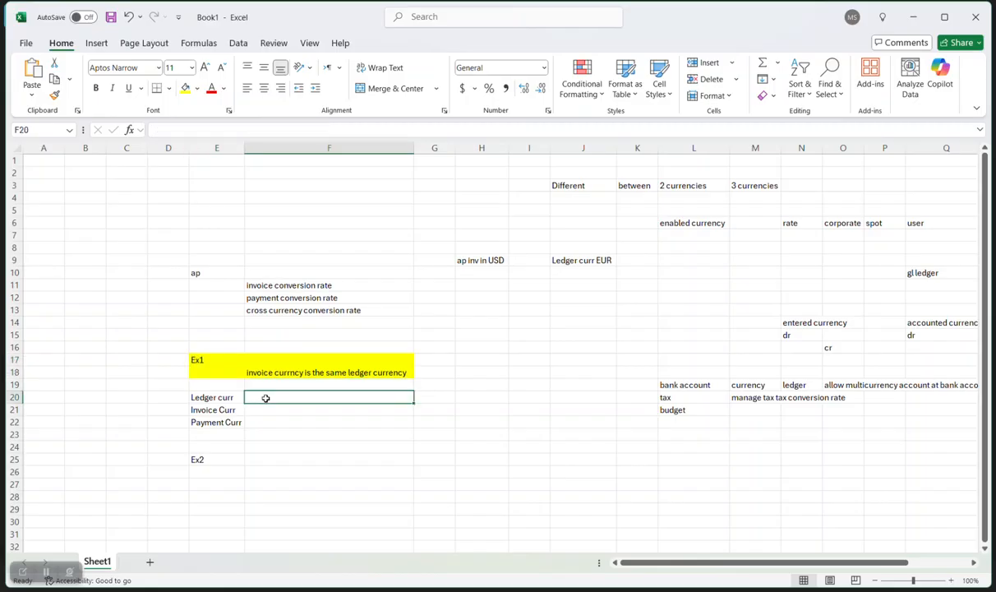
{"action": "key", "text": "Caps_Lock"}
Enter USD as ledger currency (F20), USD as invoice currency (F21) and EUR as payment currency (F22).
{"action": "type", "text": "USD"}
{"action": "key", "text": "Caps_Lock"}
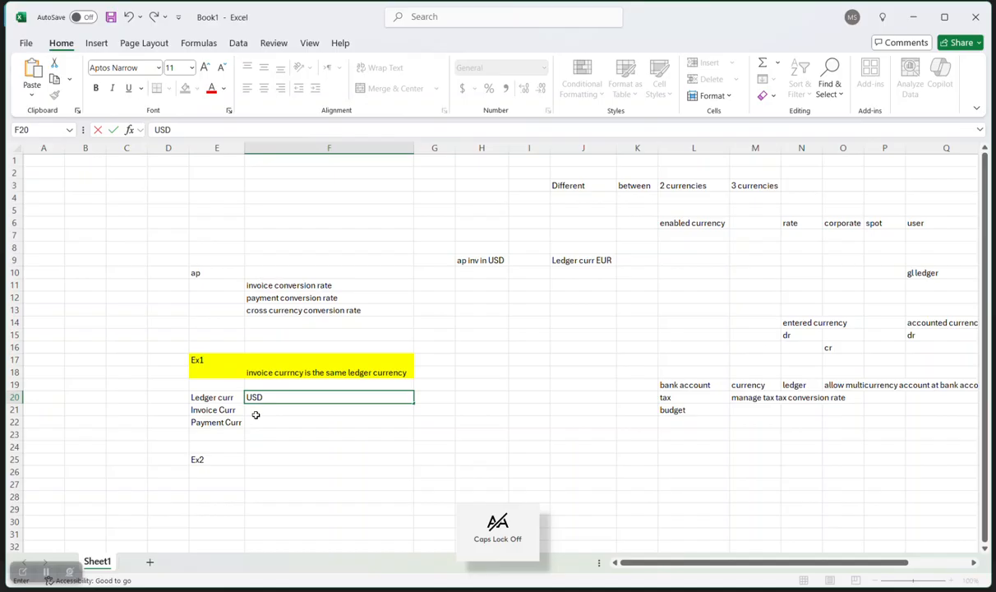
{"action": "left_click", "coordinate": [257, 408]}
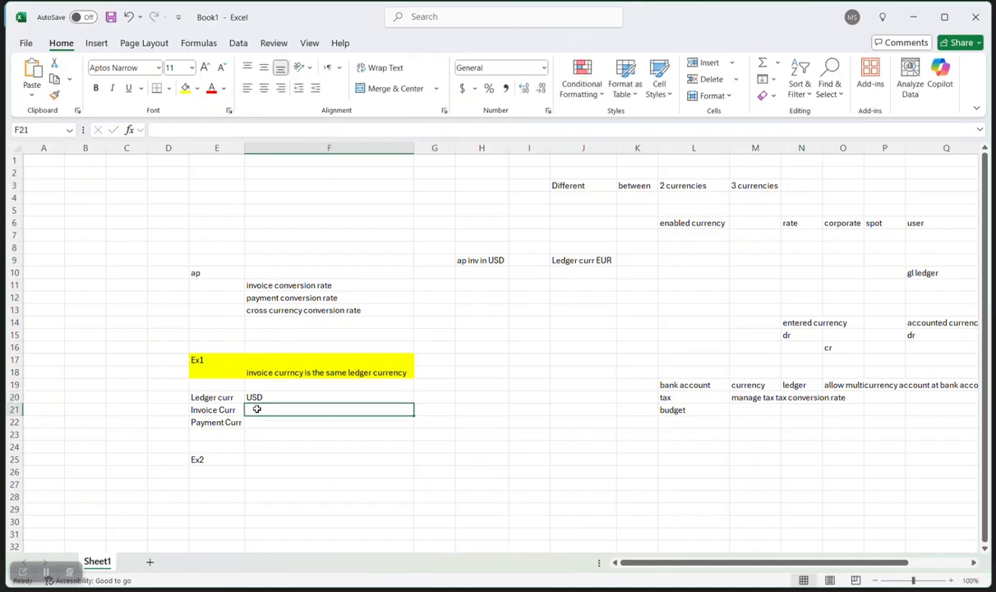
{"action": "key", "text": "Caps_Lock"}
{"action": "type", "text": "USD"}
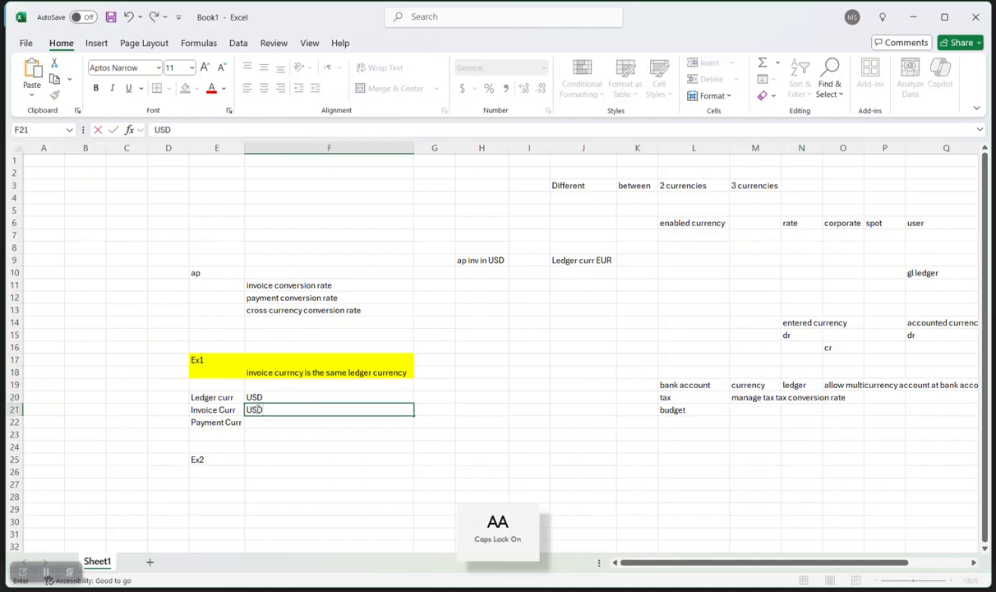
{"action": "left_click", "coordinate": [263, 422]}
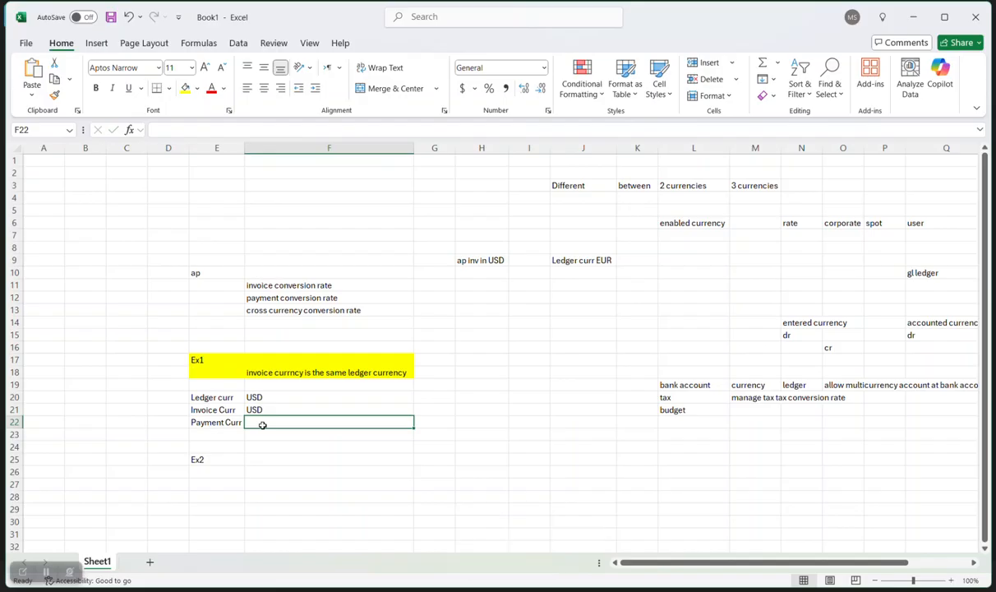
{"action": "type", "text": "EUR"}
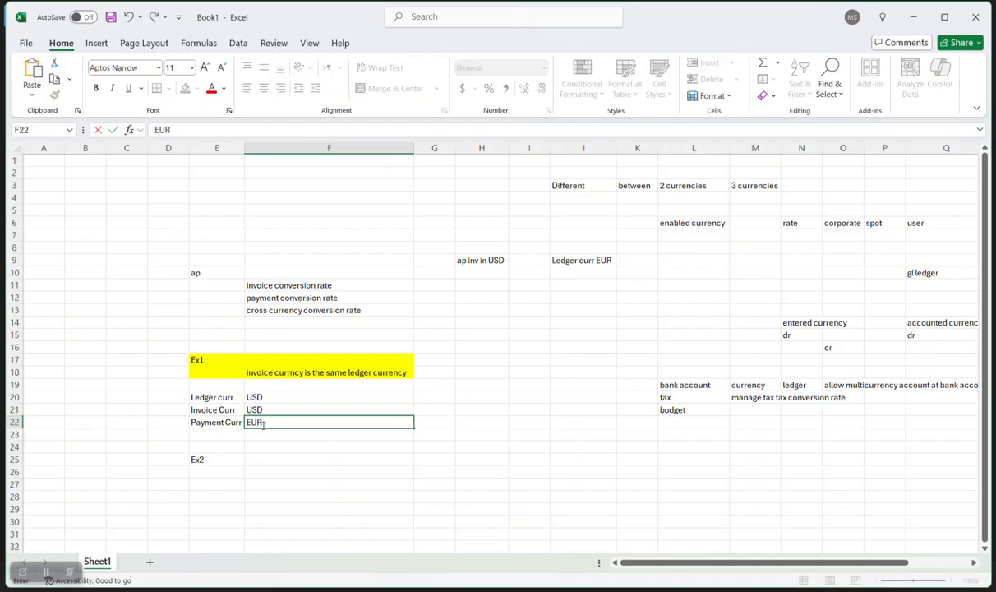
{"action": "key", "text": "Caps_Lock"}
{"action": "left_click", "coordinate": [281, 444]}
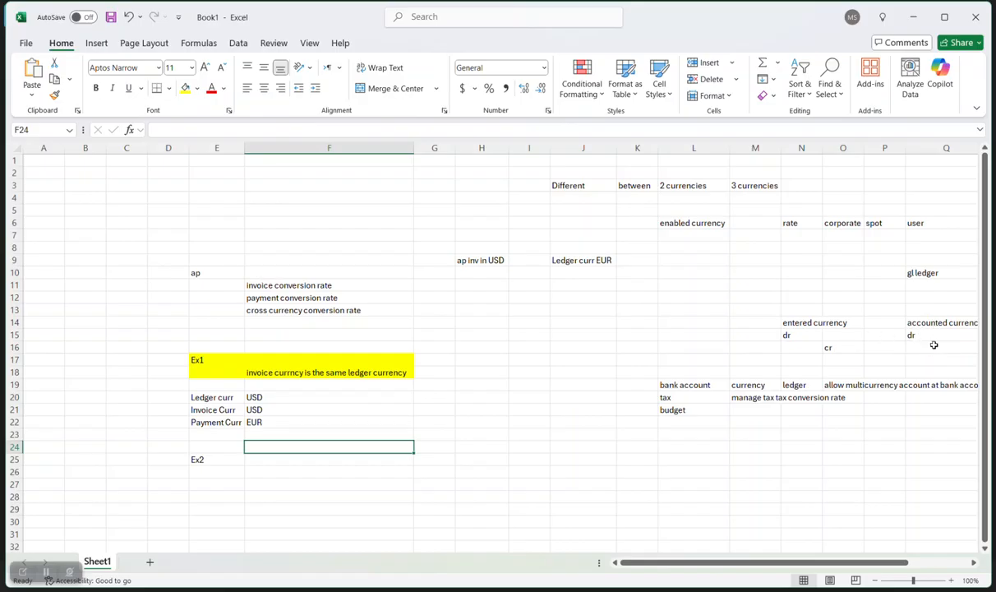
{"action": "left_click", "coordinate": [261, 396]}
{"action": "left_click", "coordinate": [270, 409]}
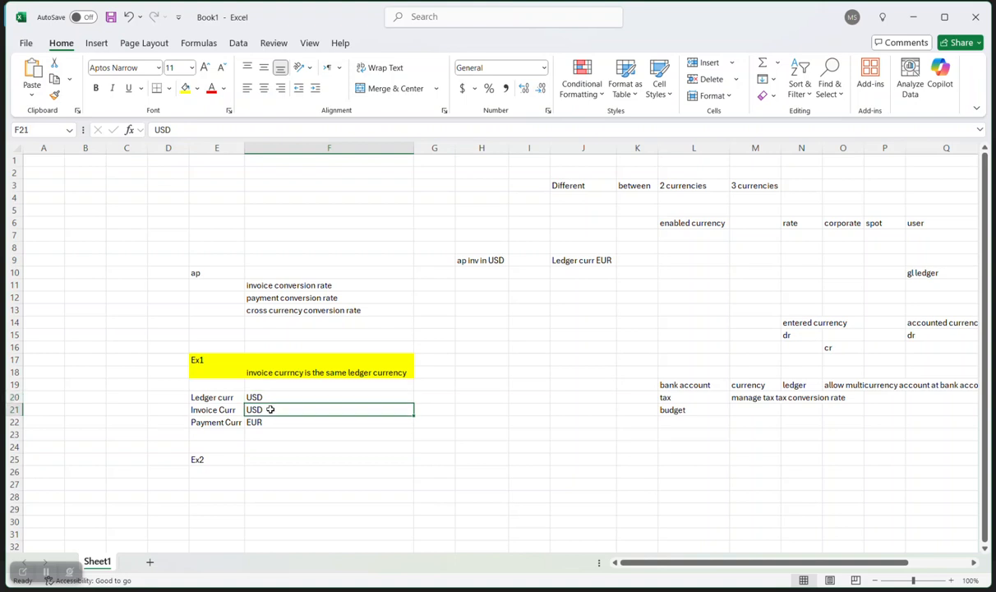
{"action": "left_click", "coordinate": [264, 421]}
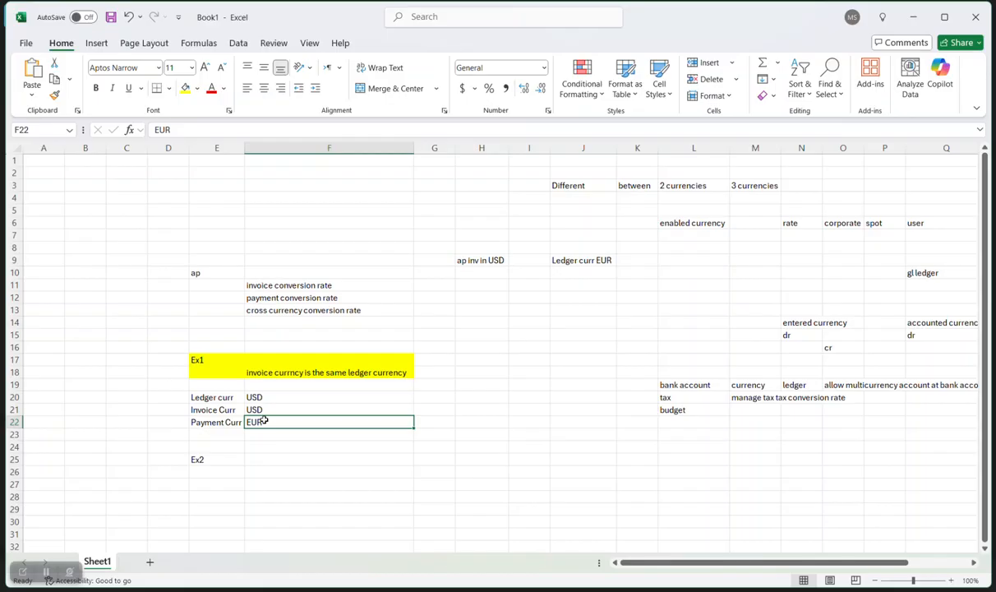
{"action": "left_click", "coordinate": [257, 398]}
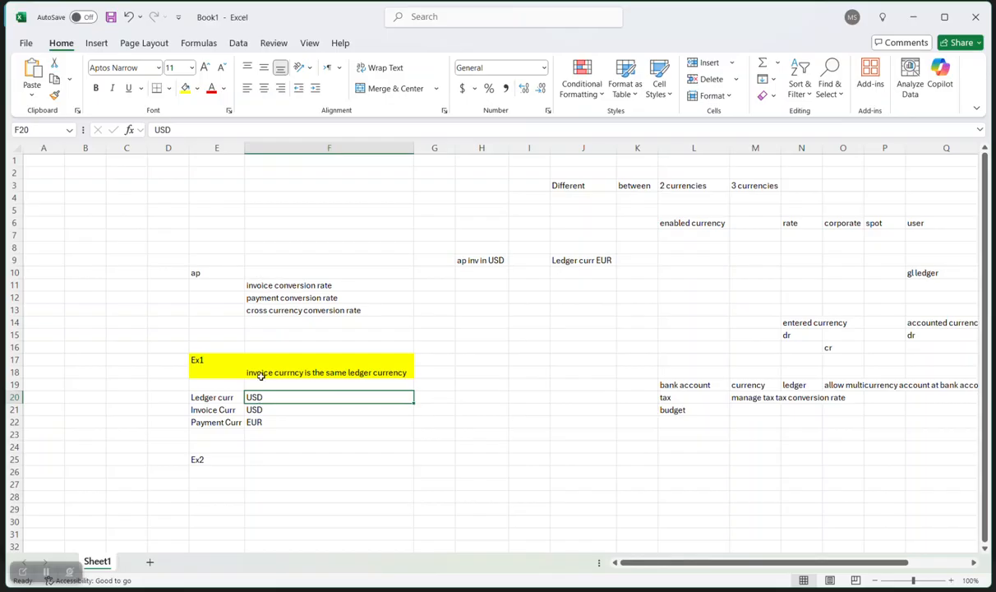
{"action": "left_click", "coordinate": [273, 301]}
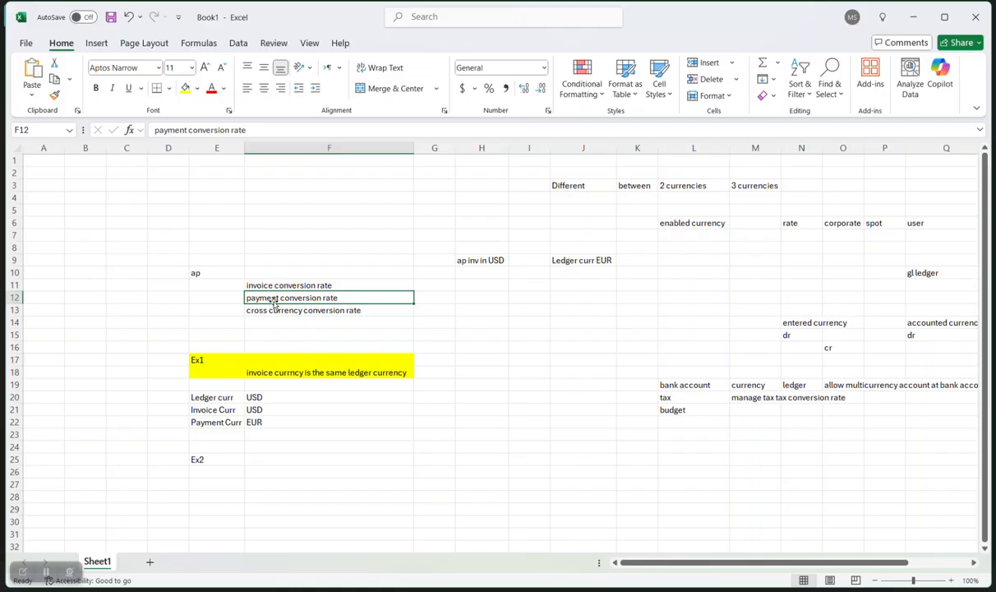
{"action": "left_click", "coordinate": [275, 424]}
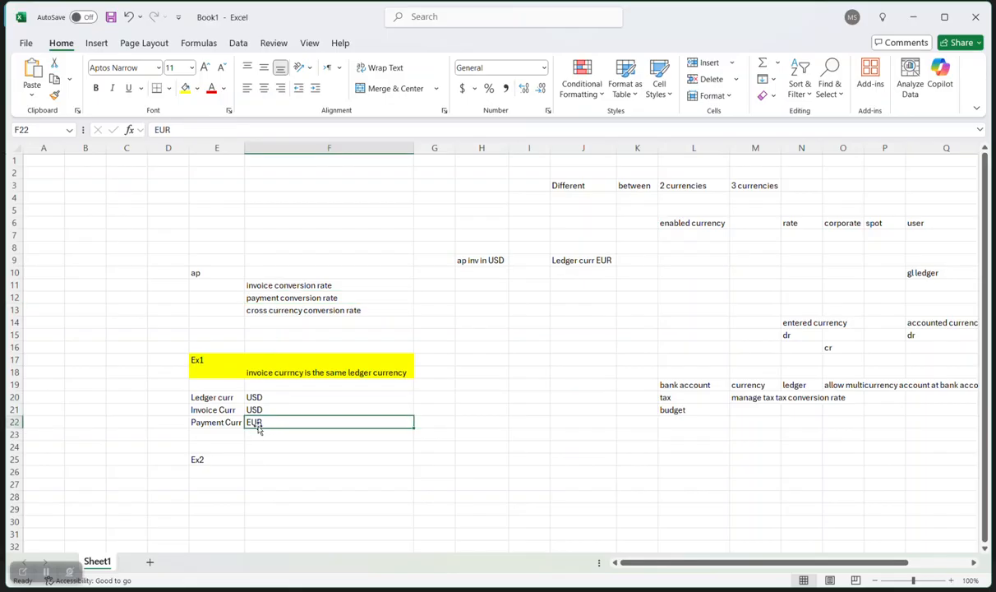
{"action": "left_click", "coordinate": [278, 408]}
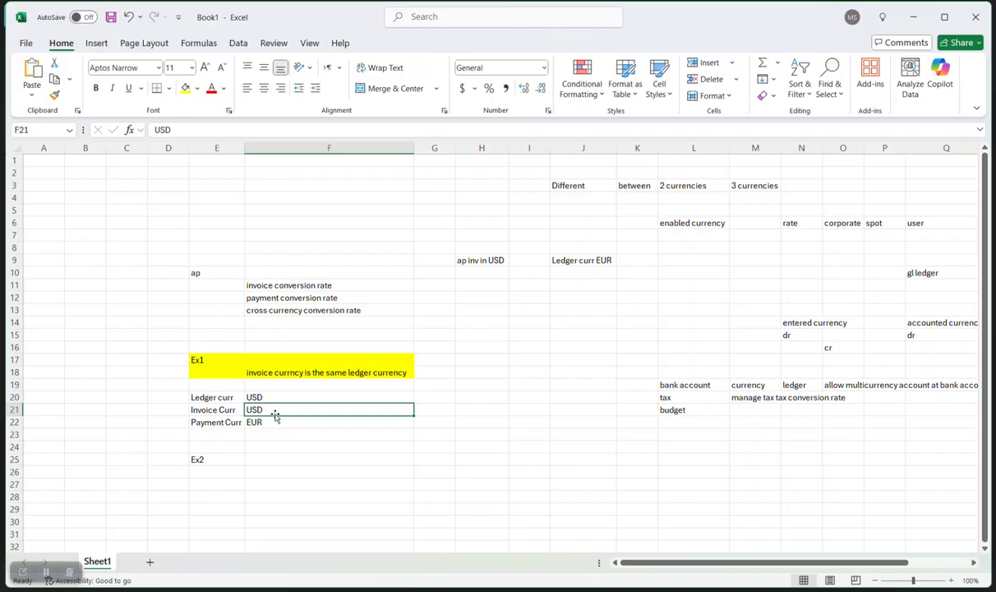
{"action": "left_click", "coordinate": [270, 421]}
{"action": "left_click", "coordinate": [277, 410]}
{"action": "left_click", "coordinate": [662, 370]}
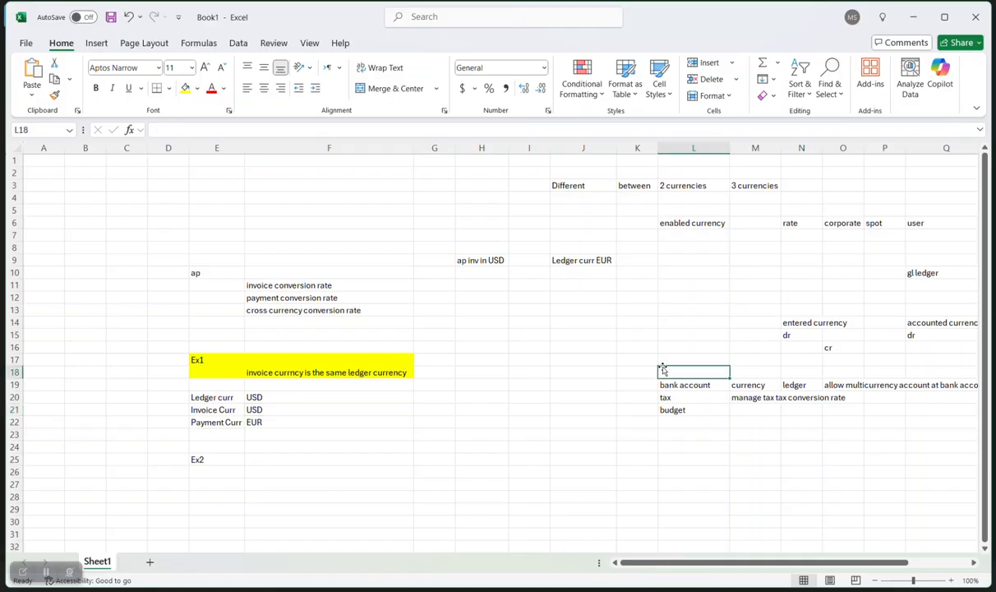
{"action": "left_click", "coordinate": [267, 410]}
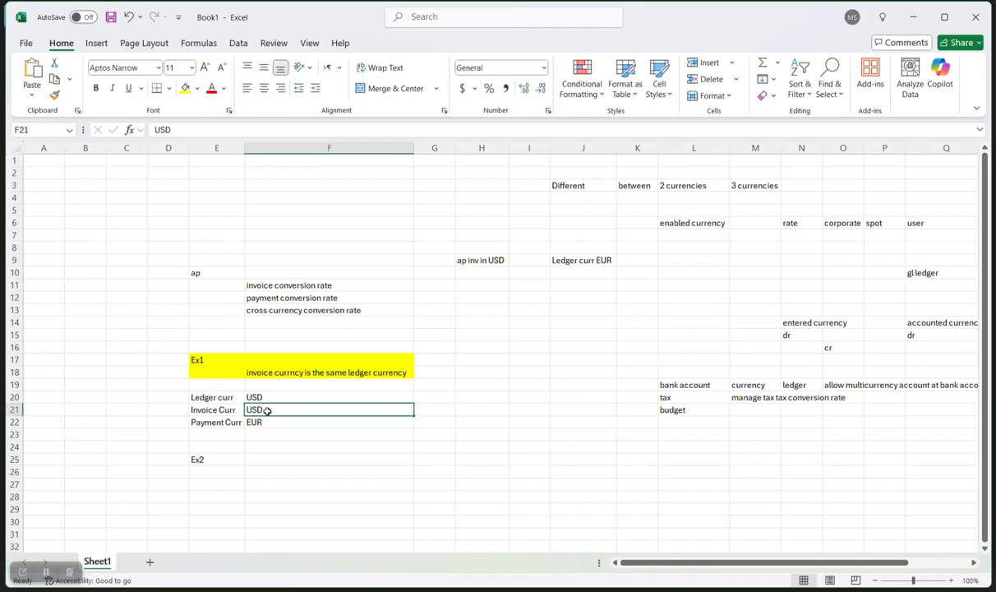
{"action": "left_click", "coordinate": [233, 473]}
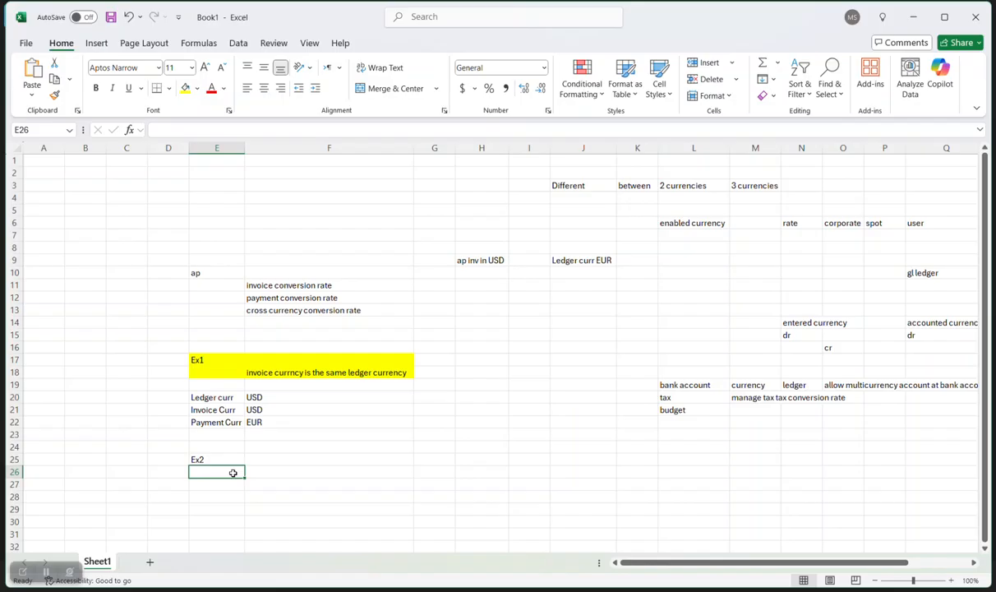
Copy the Ex1 sentence beside the Ex2 label and reword it to say 'different than'.
{"action": "left_click", "coordinate": [292, 374]}
{"action": "key", "text": "ctrl+c"}
{"action": "left_click", "coordinate": [265, 458]}
{"action": "key", "text": "ctrl+v"}
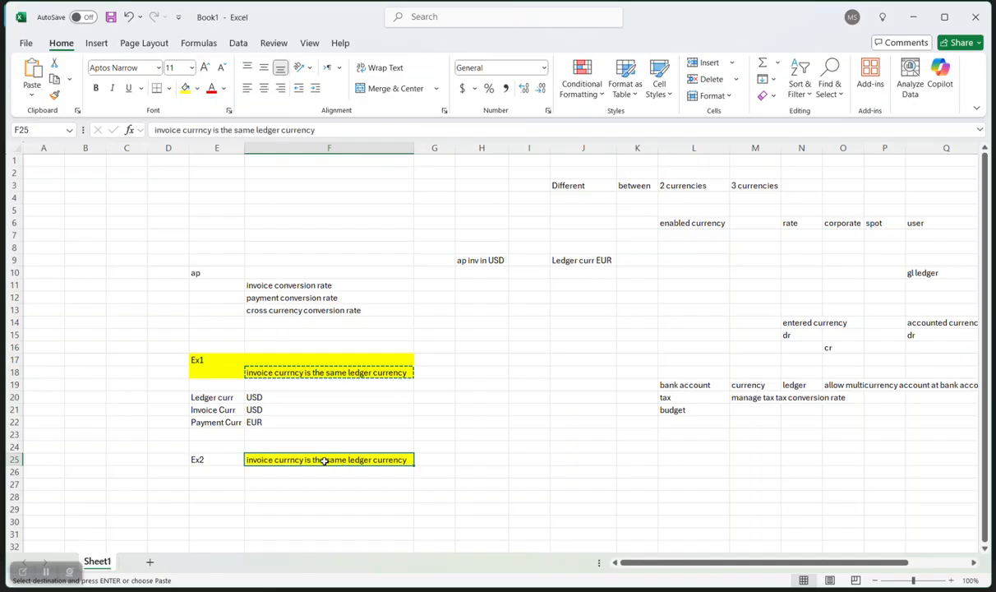
{"action": "double_click", "coordinate": [329, 460]}
{"action": "left_click_drag", "start_coordinate": [348, 461], "coordinate": [313, 460]}
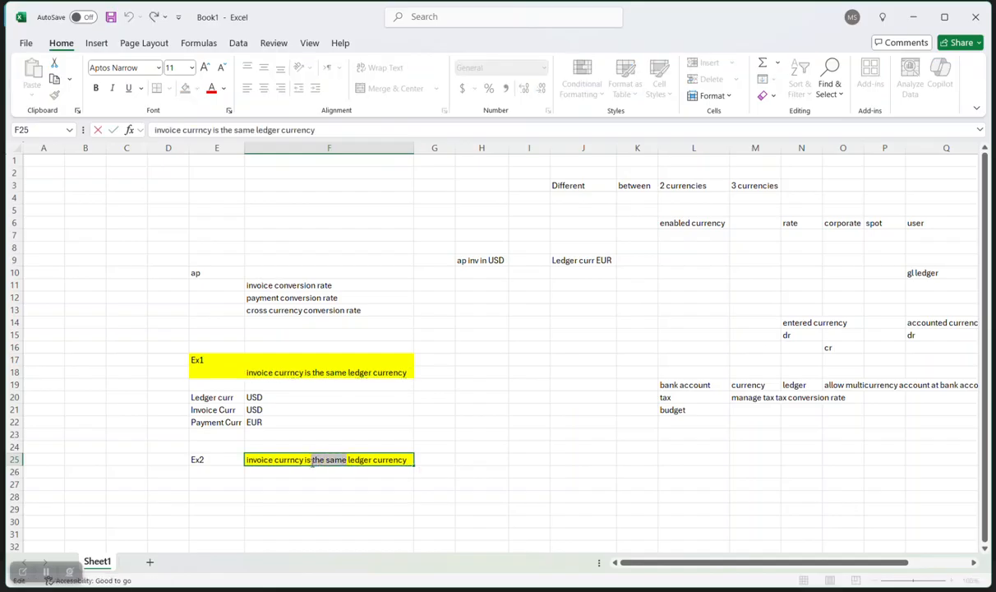
{"action": "type", "text": "diffe"}
{"action": "type", "text": "rent than"}
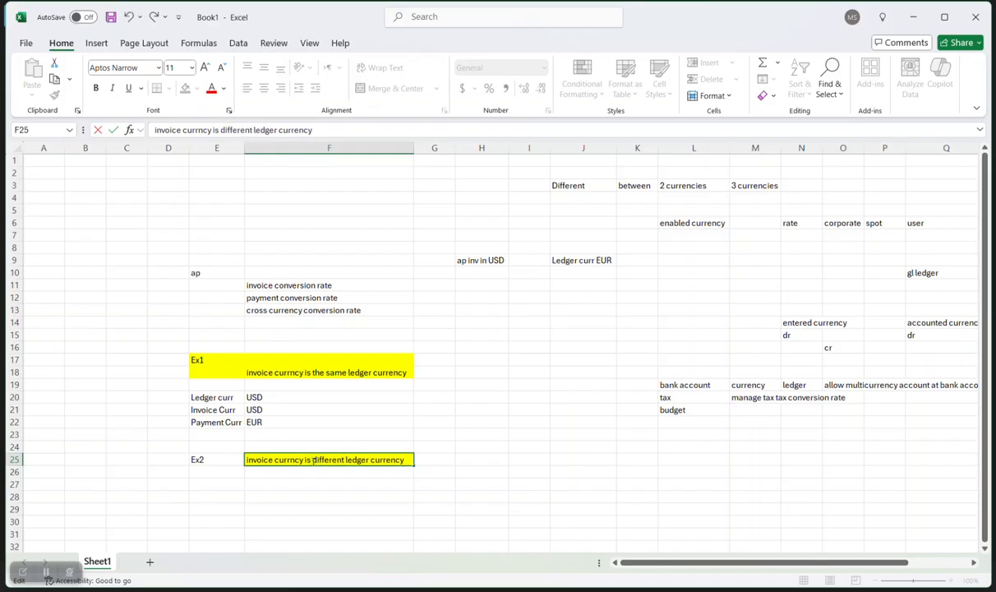
{"action": "left_click", "coordinate": [328, 484]}
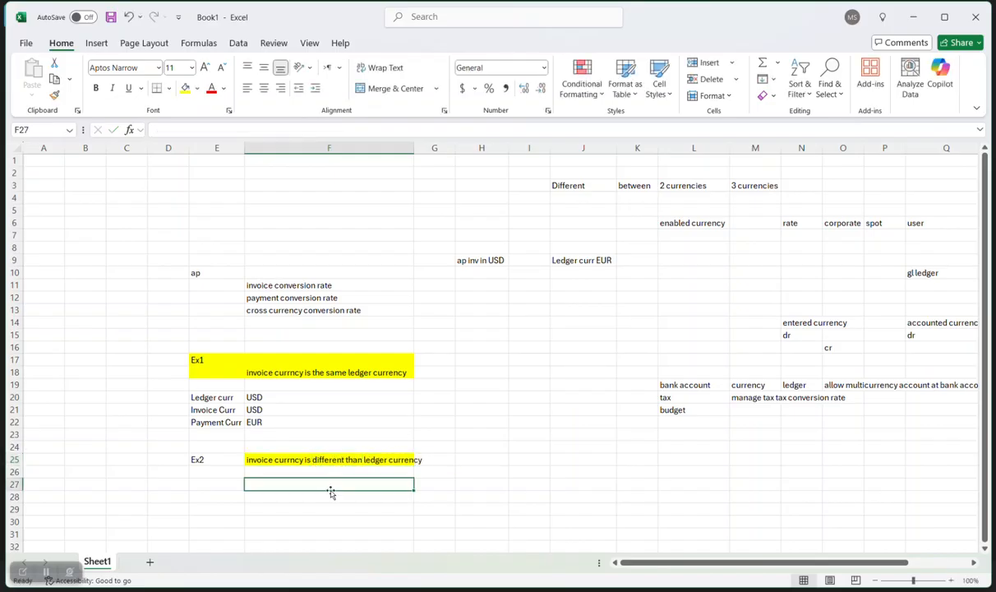
Copy the Ex1 currency block under Ex2 and change its invoice currency to GBP.
{"action": "left_click_drag", "start_coordinate": [232, 400], "coordinate": [260, 421]}
{"action": "key", "text": "ctrl+c"}
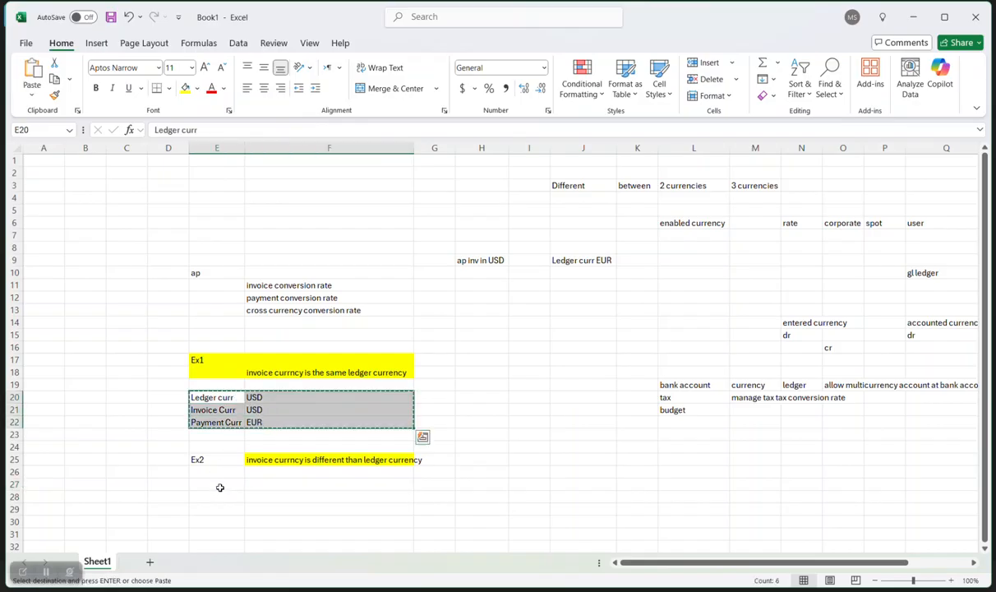
{"action": "left_click", "coordinate": [219, 482]}
{"action": "key", "text": "ctrl+v"}
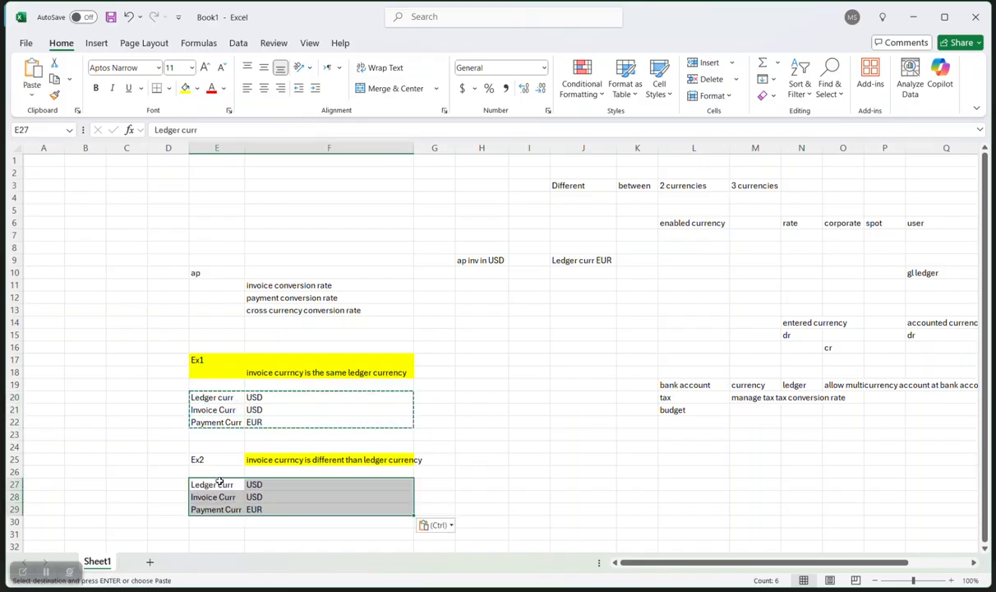
{"action": "double_click", "coordinate": [265, 497]}
{"action": "key", "text": "BackSpace"}
{"action": "key", "text": "BackSpace"}
{"action": "key", "text": "BackSpace"}
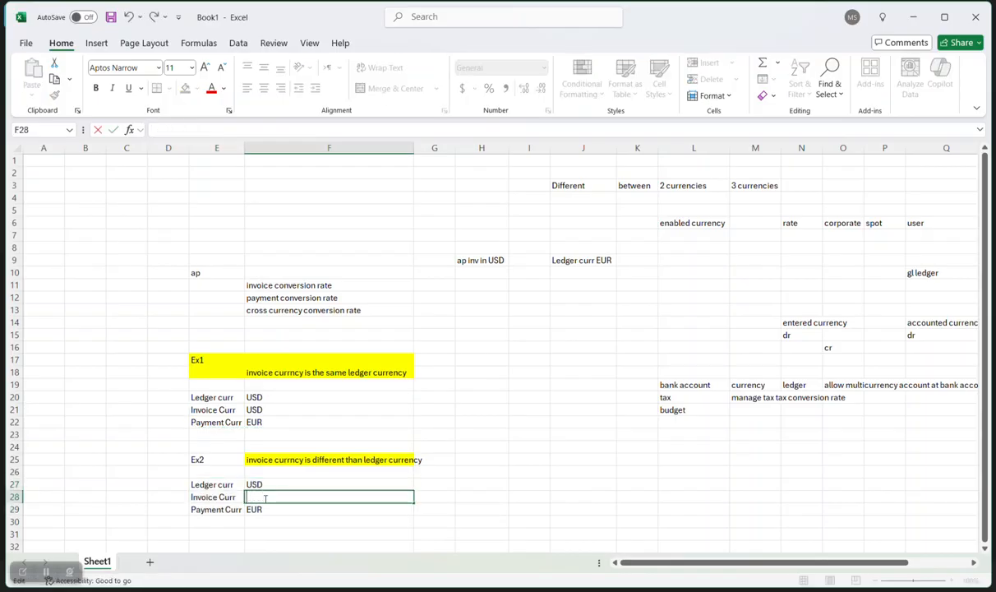
{"action": "type", "text": "gbp"}
{"action": "key", "text": "BackSpace"}
{"action": "key", "text": "BackSpace"}
{"action": "key", "text": "BackSpace"}
{"action": "key", "text": "Caps_Lock"}
{"action": "type", "text": "GBP"}
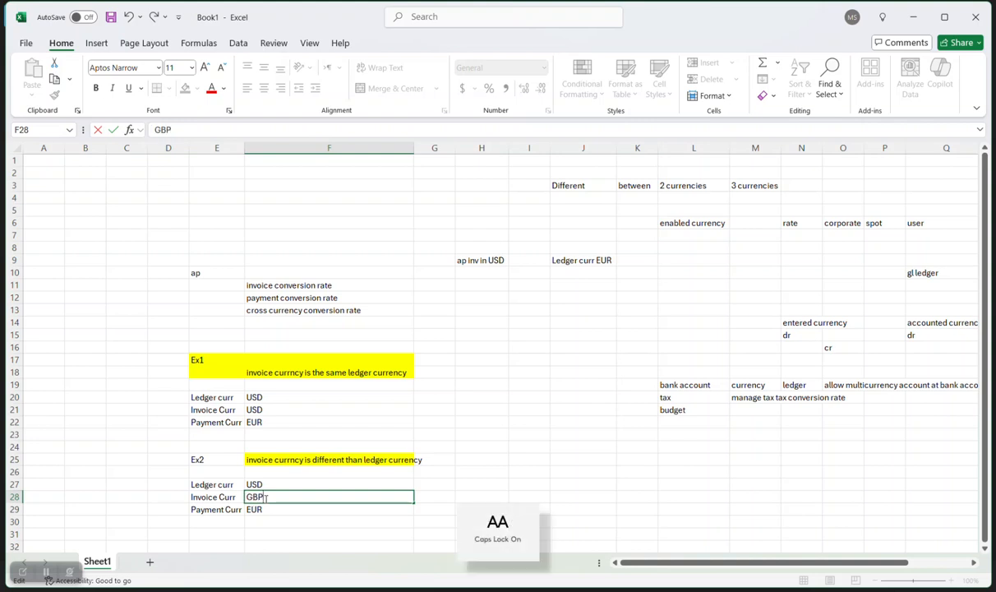
{"action": "key", "text": "Return"}
{"action": "left_click", "coordinate": [280, 497]}
{"action": "left_click", "coordinate": [319, 518]}
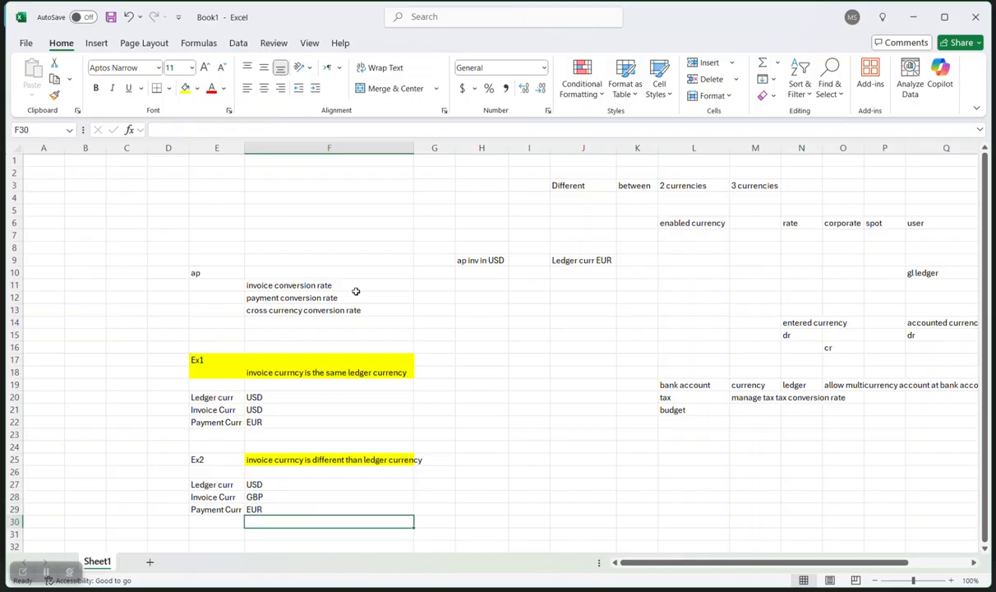
{"action": "left_click_drag", "start_coordinate": [343, 280], "coordinate": [344, 310]}
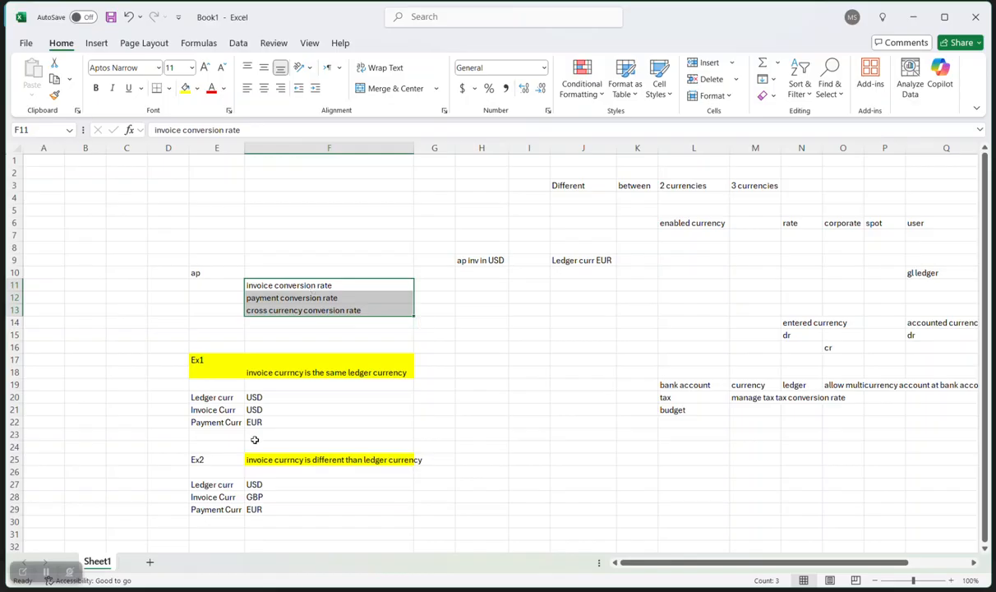
{"action": "left_click", "coordinate": [274, 498]}
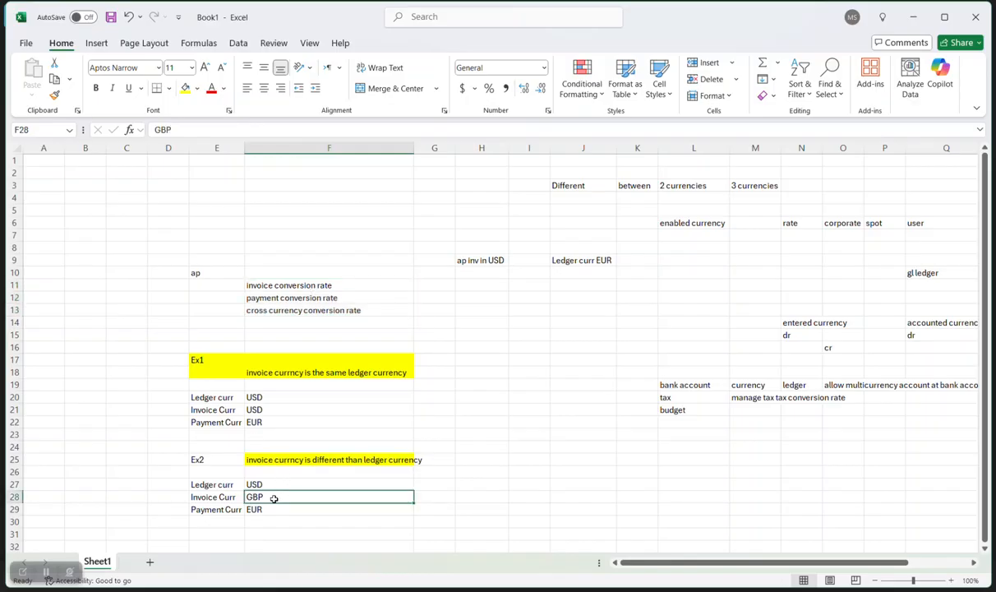
{"action": "left_click", "coordinate": [274, 484]}
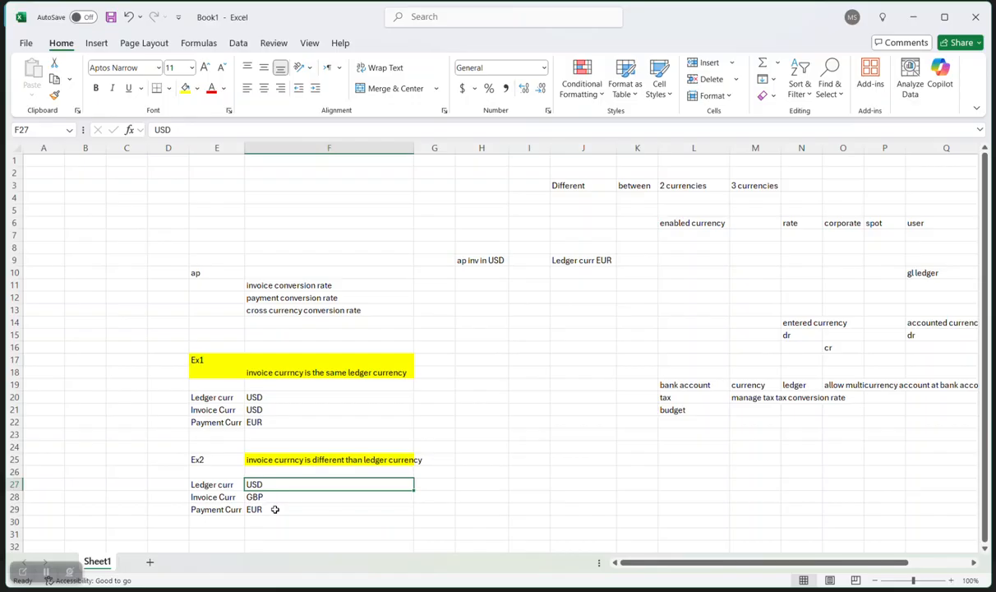
{"action": "left_click", "coordinate": [265, 295]}
{"action": "left_click", "coordinate": [273, 509]}
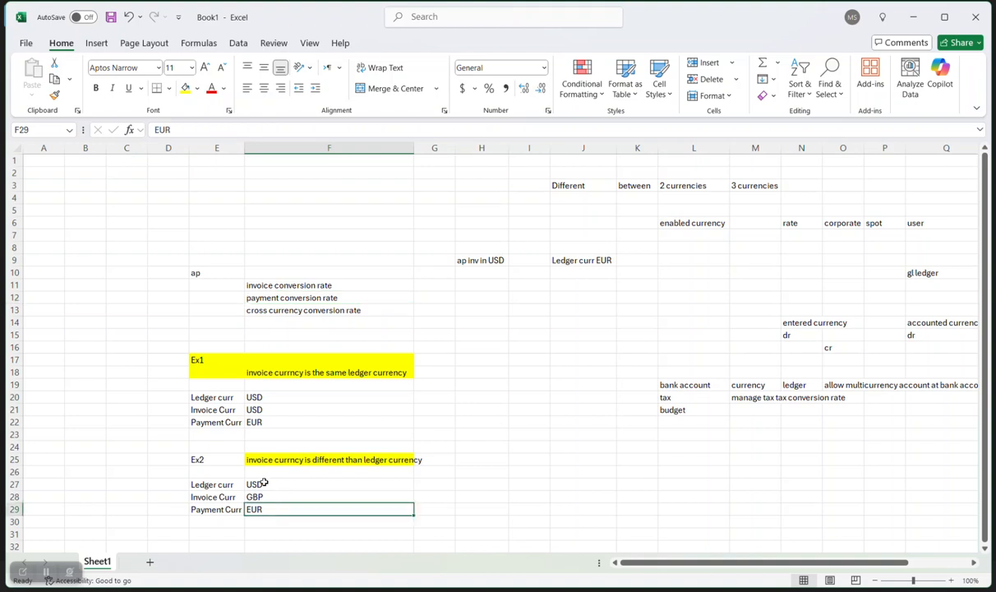
{"action": "left_click", "coordinate": [264, 483]}
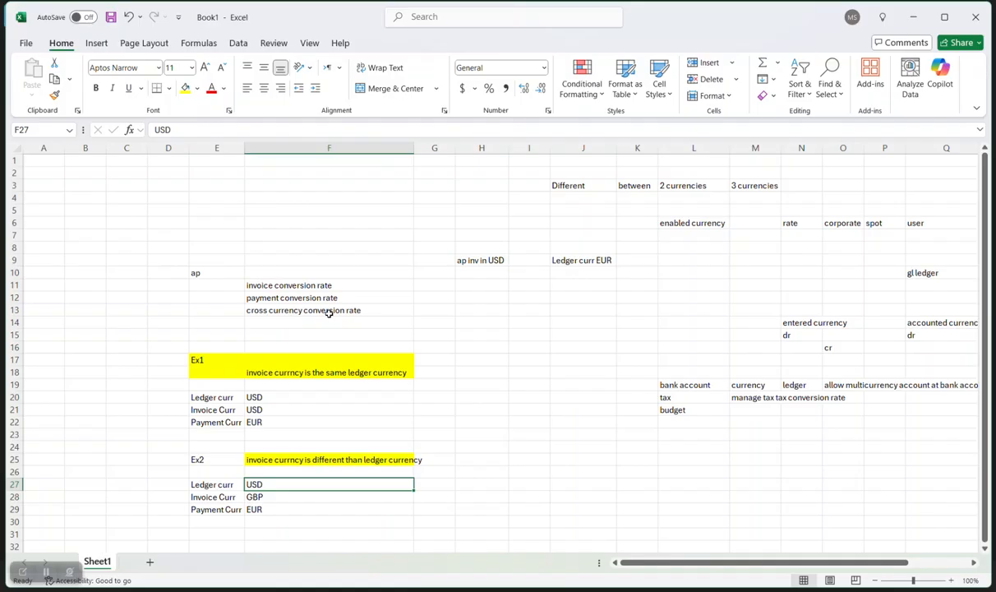
{"action": "left_click", "coordinate": [280, 495]}
{"action": "left_click", "coordinate": [273, 510]}
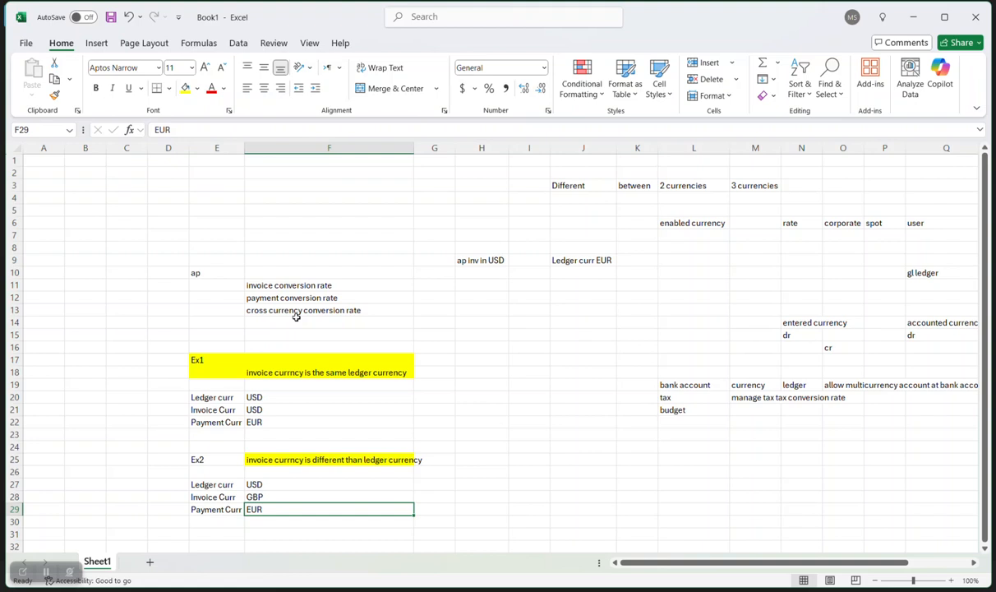
{"action": "left_click", "coordinate": [256, 409]}
{"action": "left_click", "coordinate": [270, 400]}
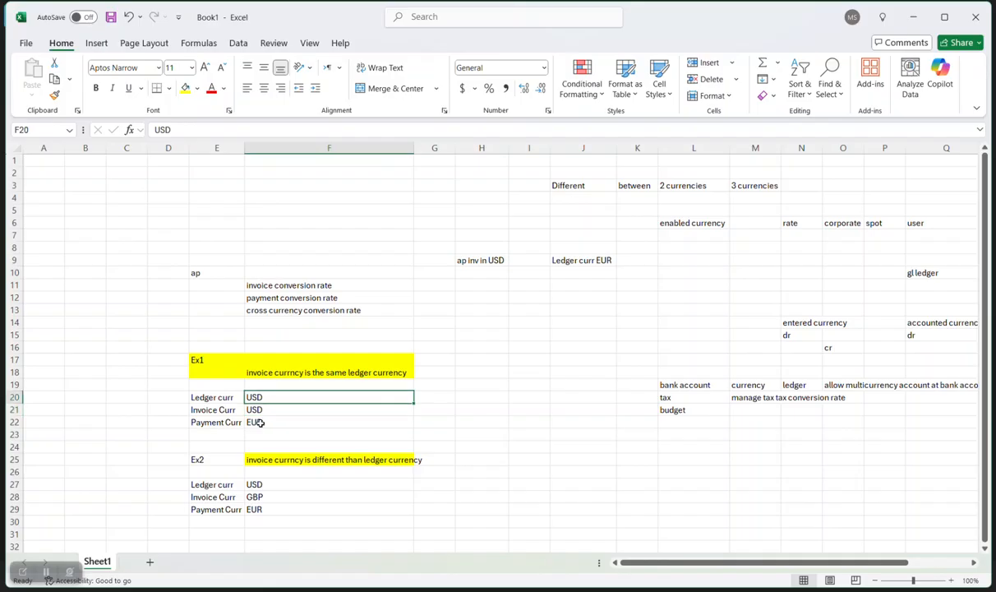
{"action": "left_click", "coordinate": [267, 423]}
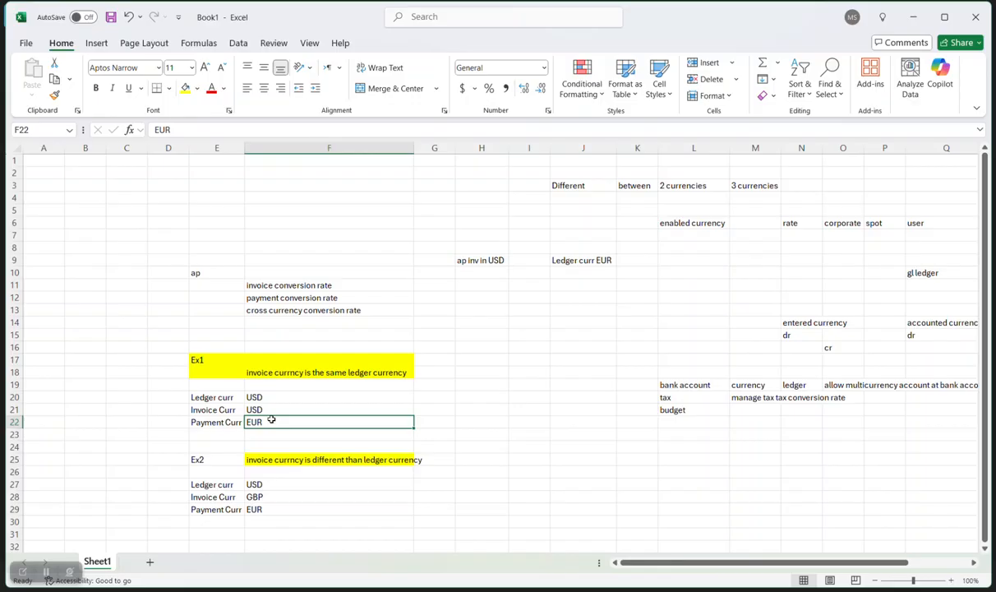
{"action": "left_click", "coordinate": [267, 487]}
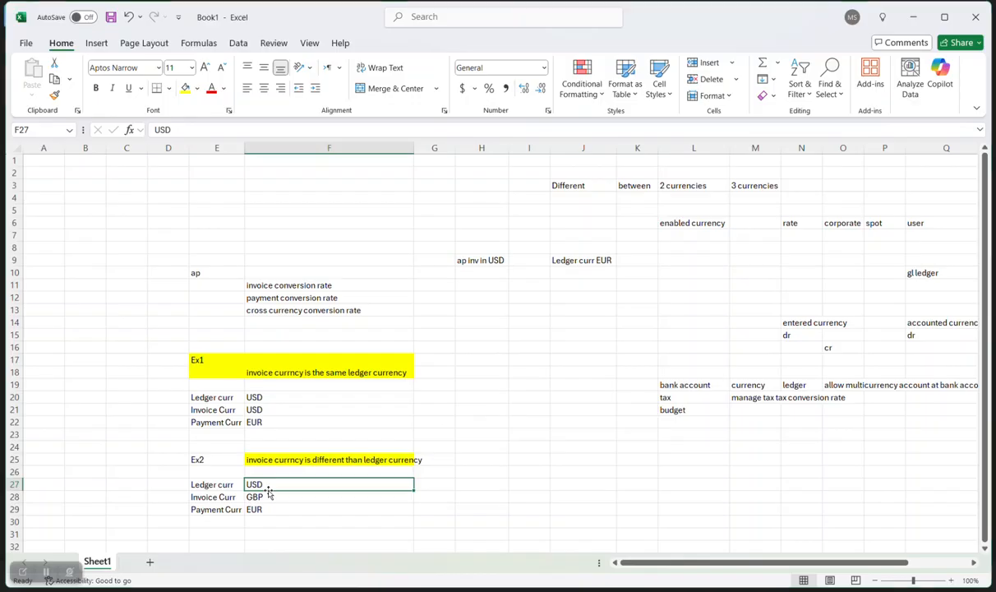
In Setup and Maintenance, search tasks for 'manage cur' and open Manage Currencies.
{"action": "key", "text": "alt+Tab"}
{"action": "key", "text": "alt+Tab"}
{"action": "key", "text": "alt+Tab"}
{"action": "key", "text": "alt+Tab"}
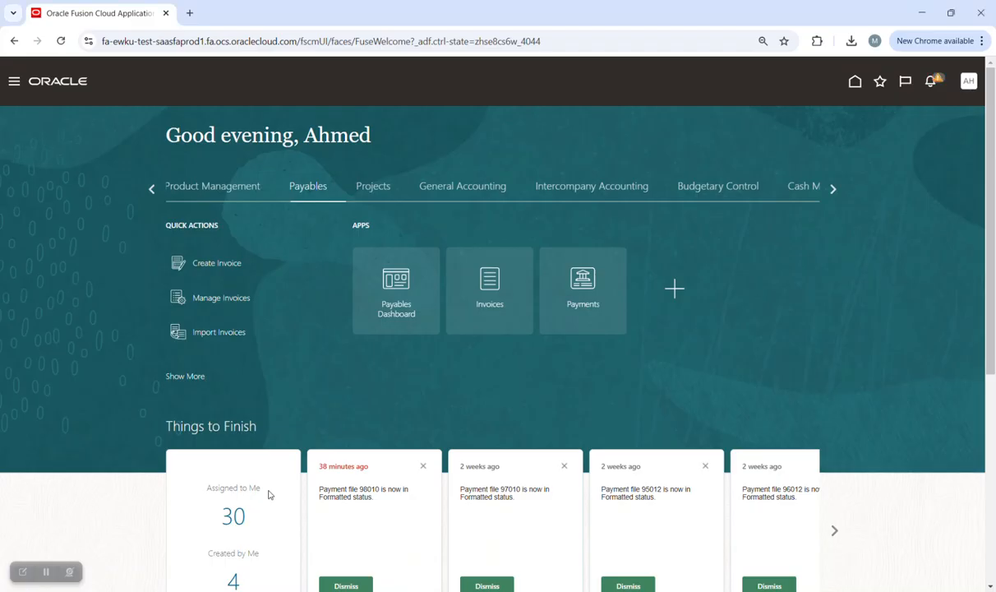
{"action": "left_click", "coordinate": [969, 82]}
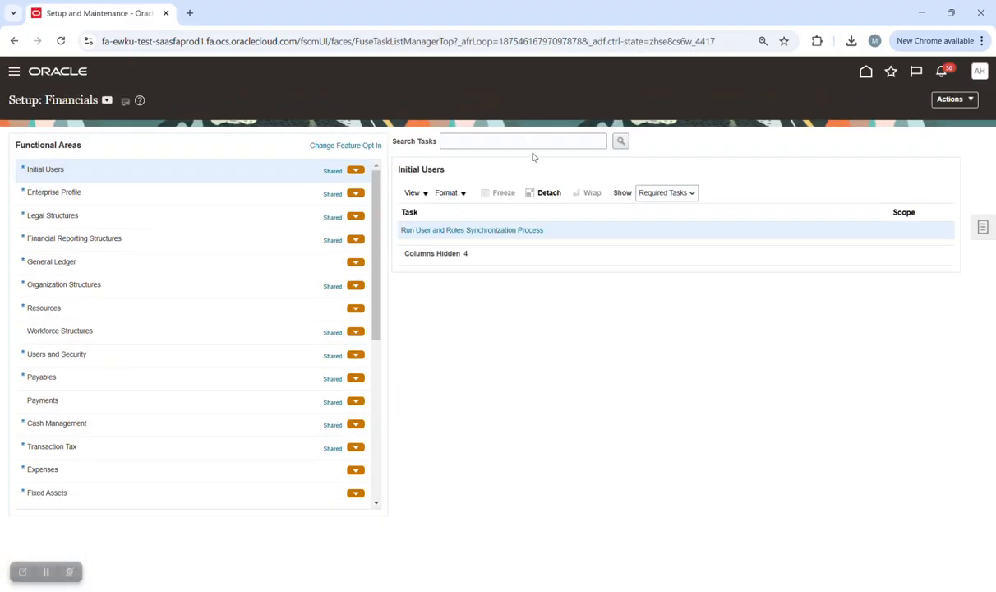
{"action": "left_click", "coordinate": [533, 144]}
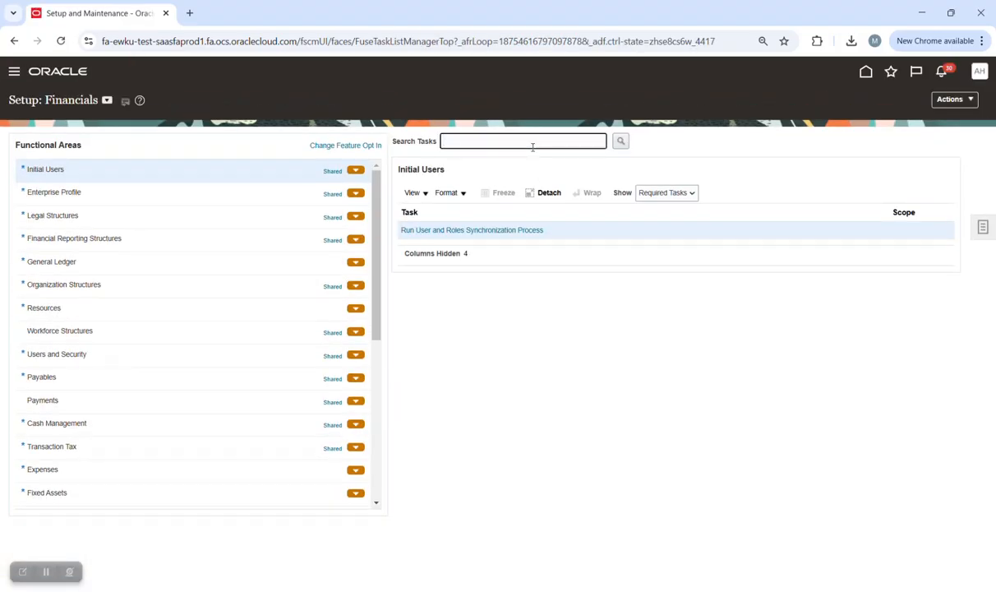
{"action": "key", "text": "Caps_Lock"}
{"action": "type", "text": "manage cur"}
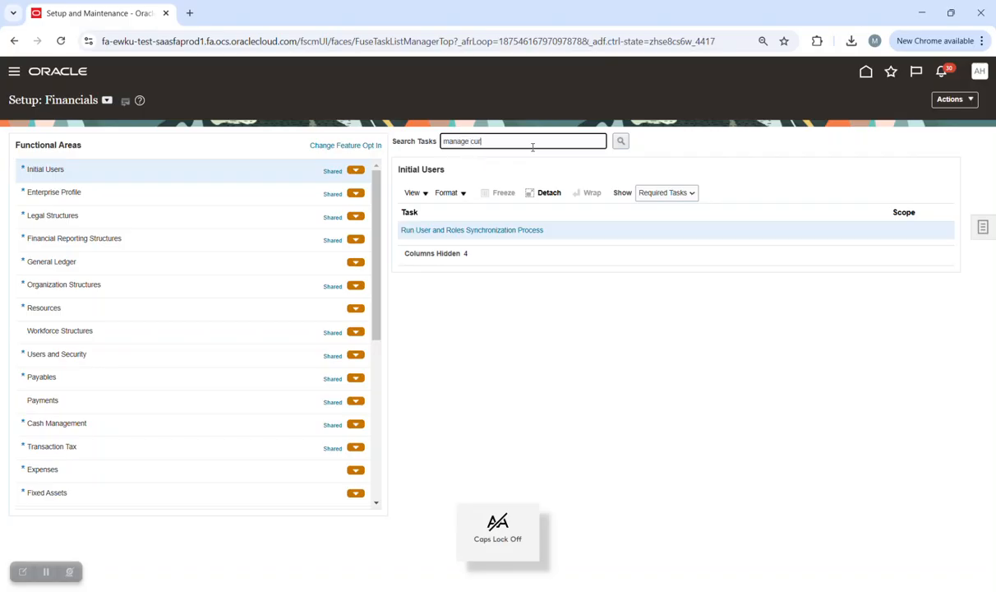
{"action": "key", "text": "Return"}
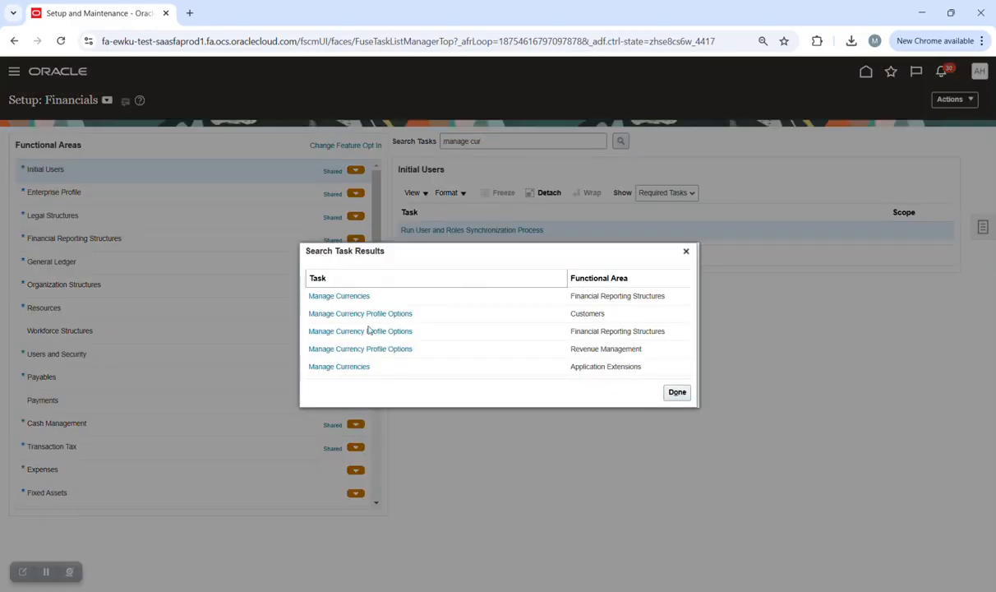
{"action": "left_click", "coordinate": [356, 297]}
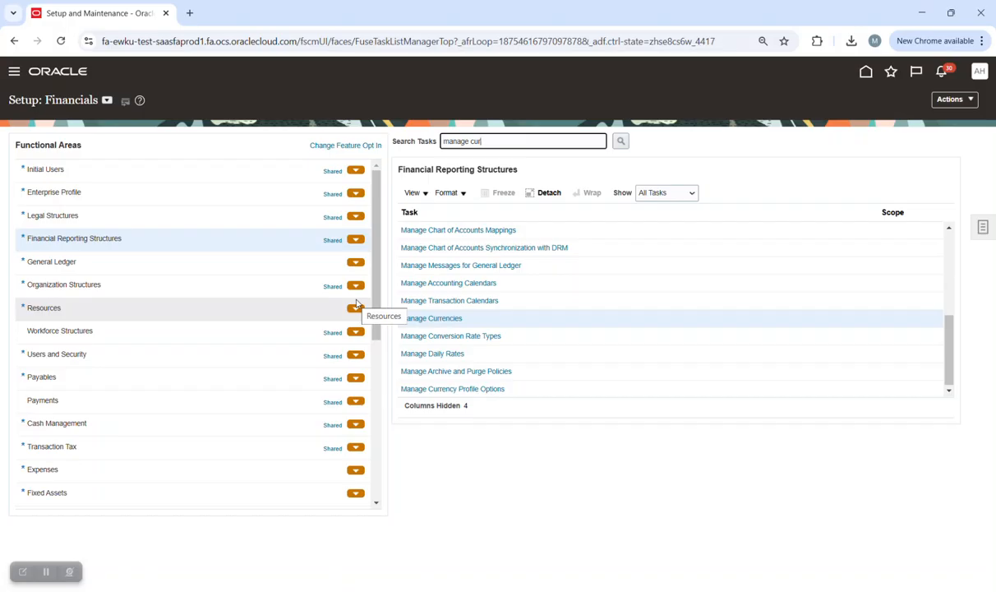
{"action": "left_click", "coordinate": [454, 319]}
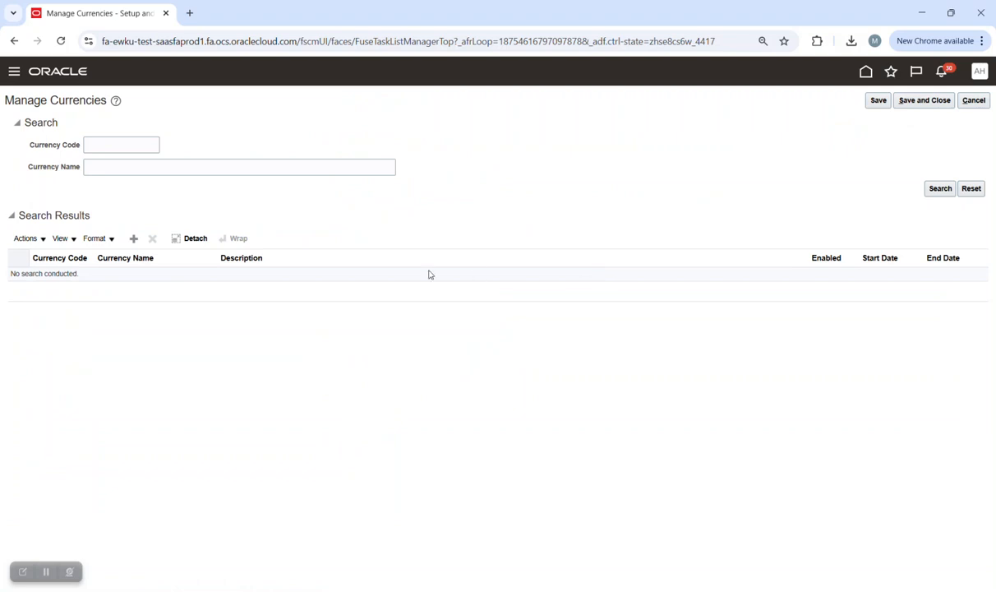
List all defined currencies, look through them, and cancel out without saving.
{"action": "left_click", "coordinate": [941, 188]}
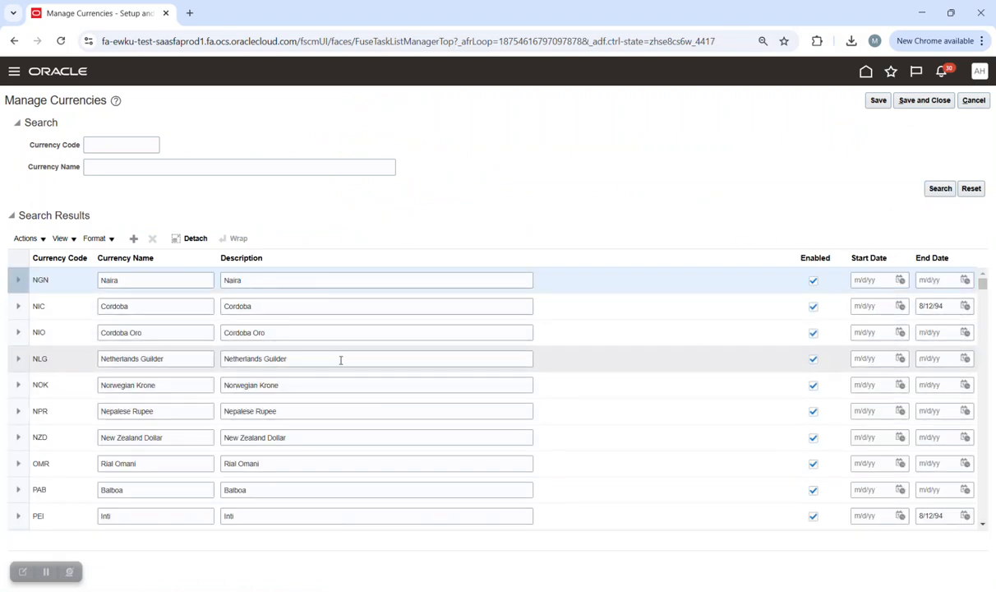
{"action": "scroll", "coordinate": [359, 353], "scroll_direction": "down", "scroll_amount": 3}
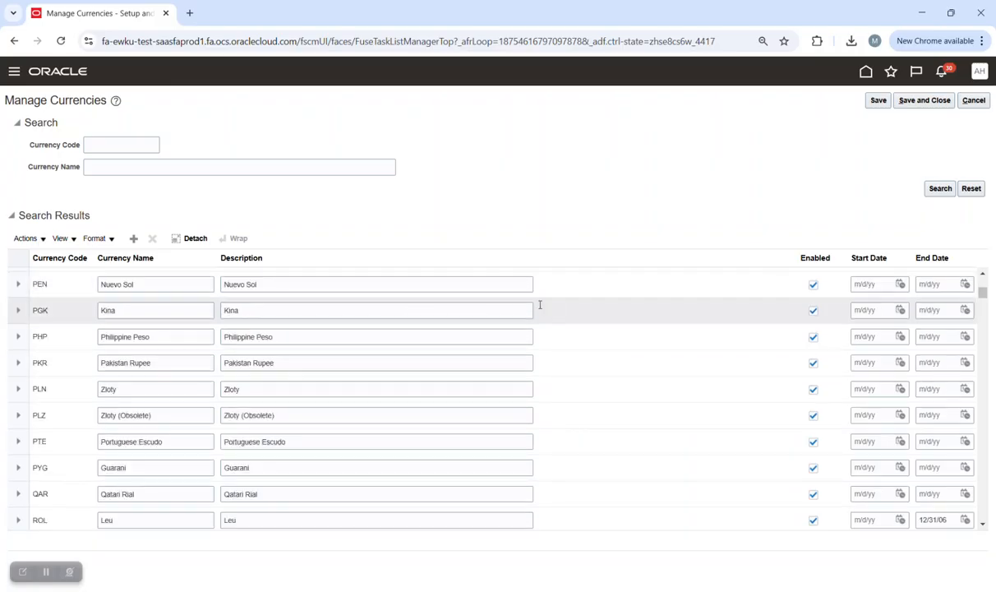
{"action": "left_click", "coordinate": [973, 100]}
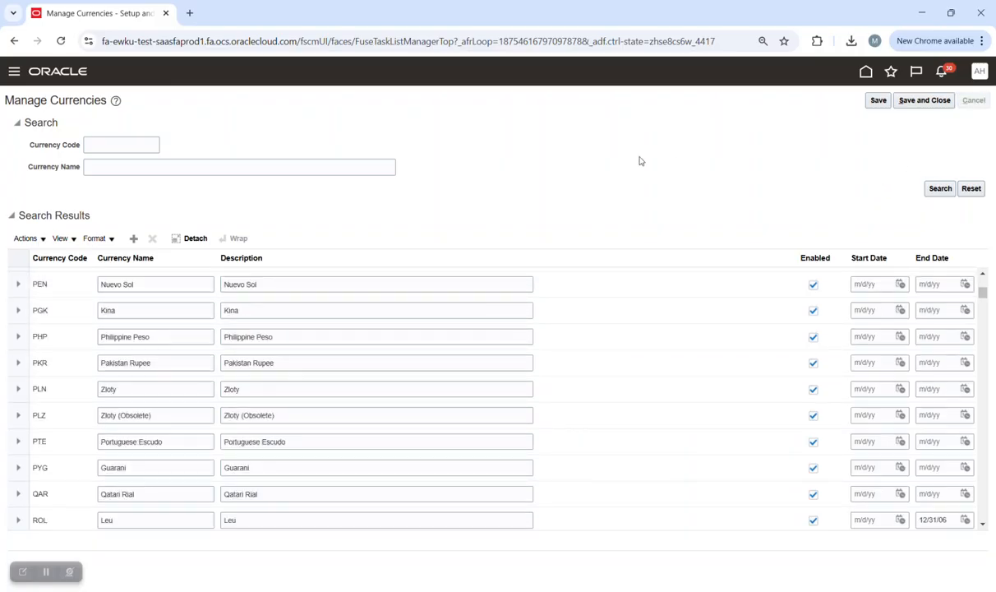
Search the setup tasks for 'manage bank' and open Manage Bank Accounts.
{"action": "double_click", "coordinate": [536, 141]}
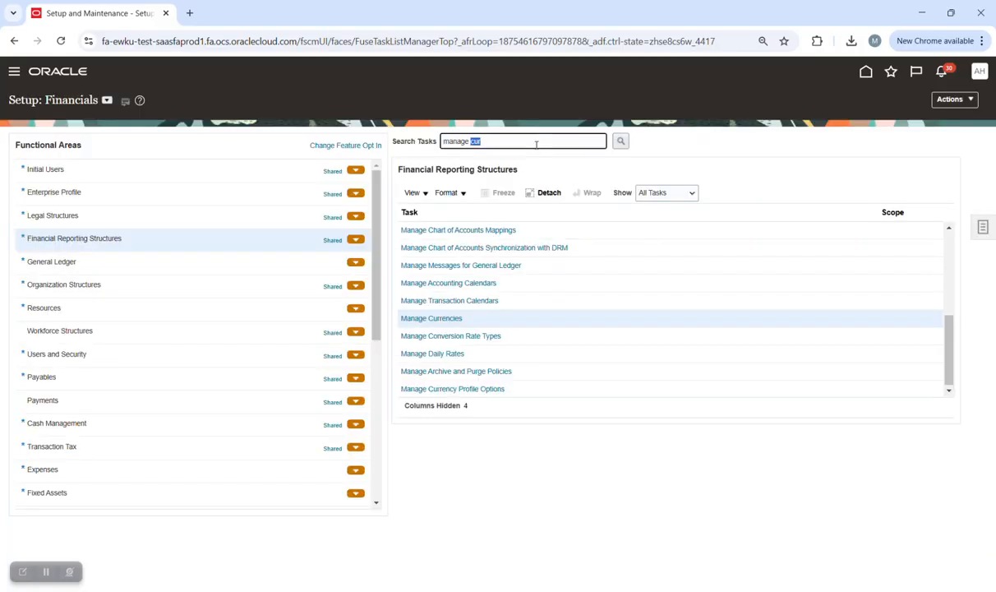
{"action": "type", "text": "bank"}
{"action": "key", "text": "Return"}
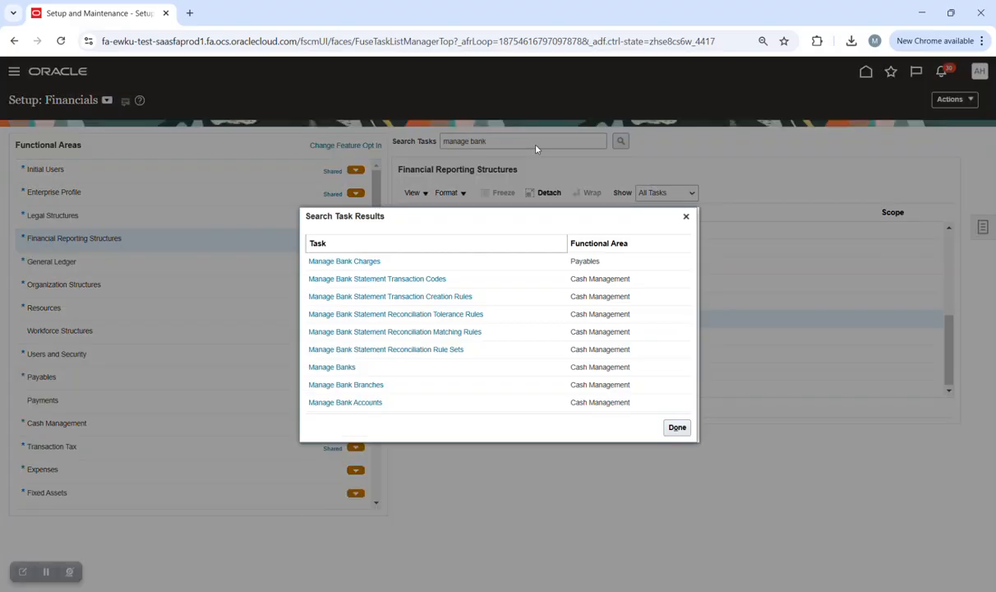
{"action": "left_click", "coordinate": [355, 402]}
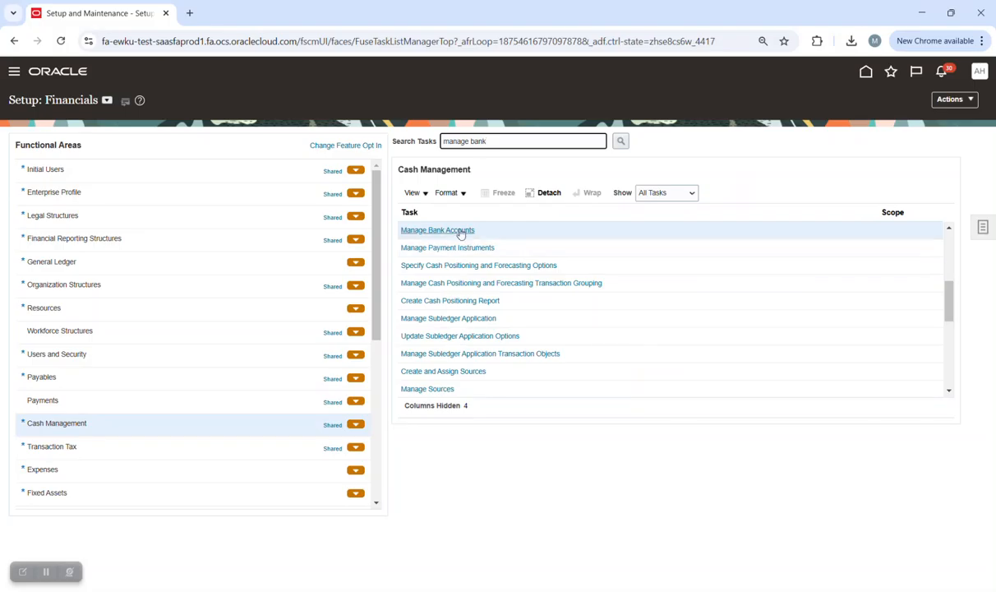
Browse the bank list and try looking up the bank by the name 'NBK'.
{"action": "left_click", "coordinate": [460, 231]}
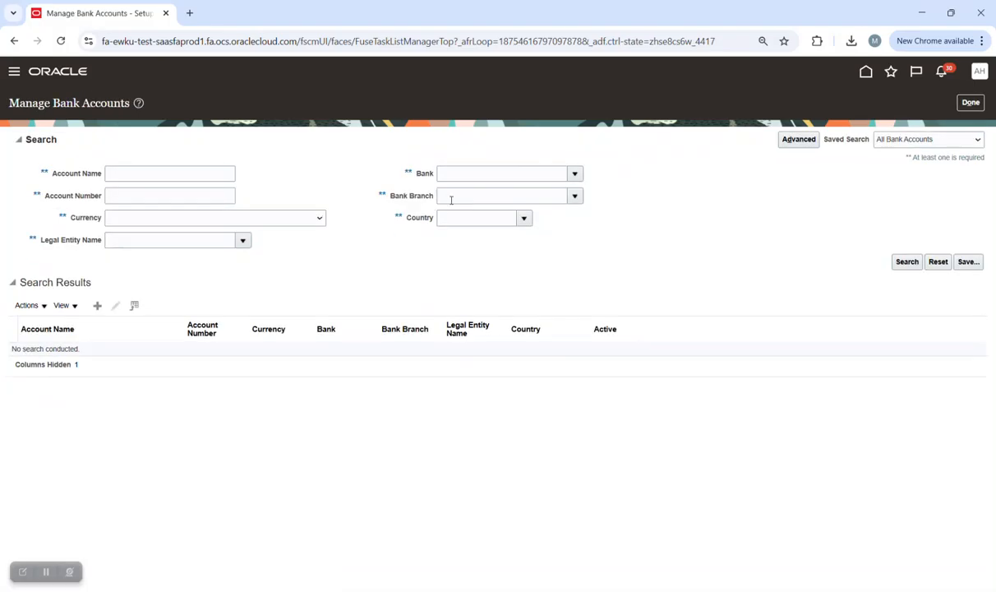
{"action": "left_click", "coordinate": [575, 174]}
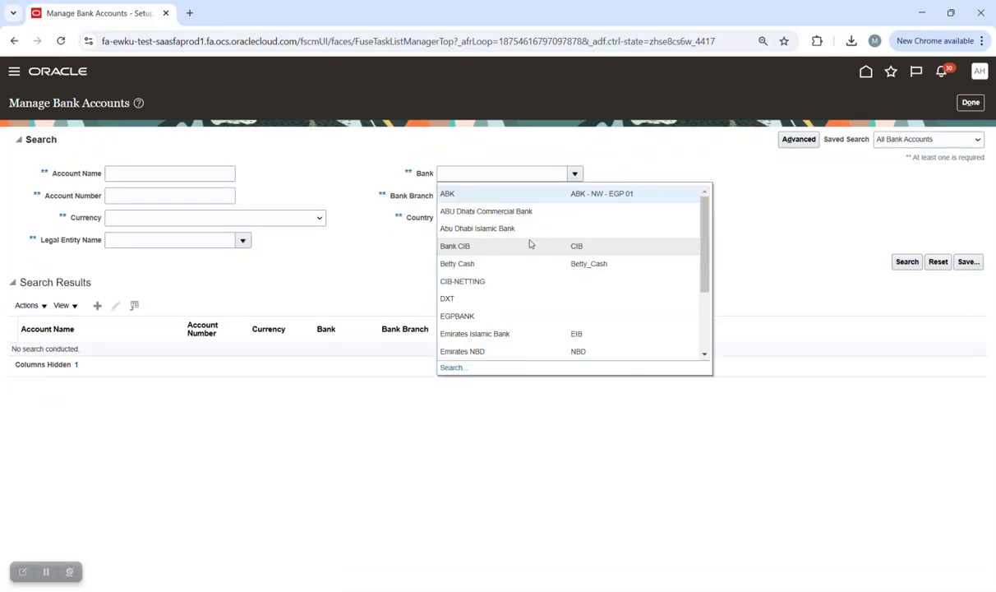
{"action": "scroll", "coordinate": [521, 291], "scroll_direction": "down", "scroll_amount": 3}
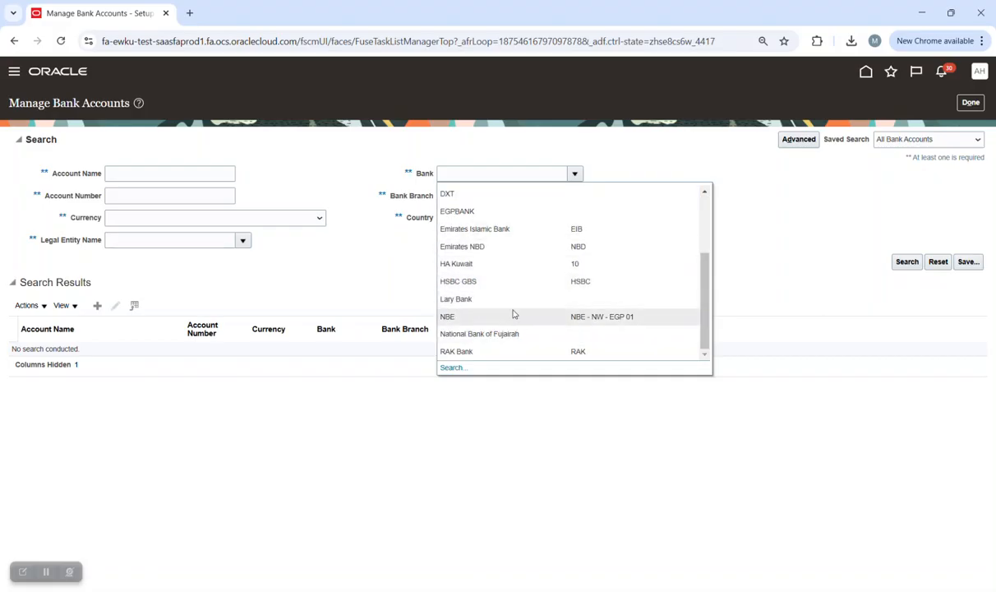
{"action": "scroll", "coordinate": [515, 322], "scroll_direction": "up", "scroll_amount": 3}
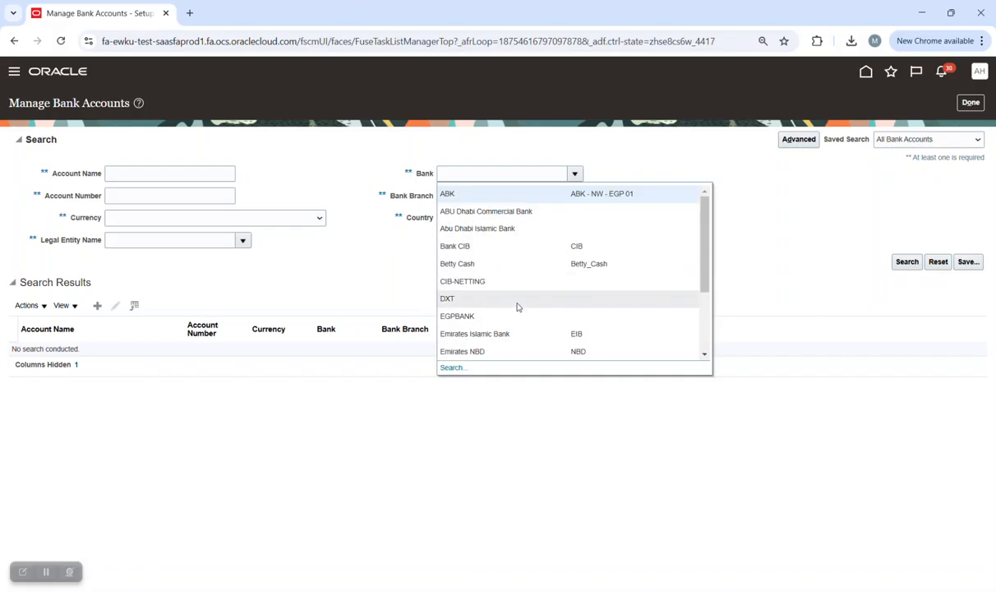
{"action": "scroll", "coordinate": [518, 306], "scroll_direction": "down", "scroll_amount": 3}
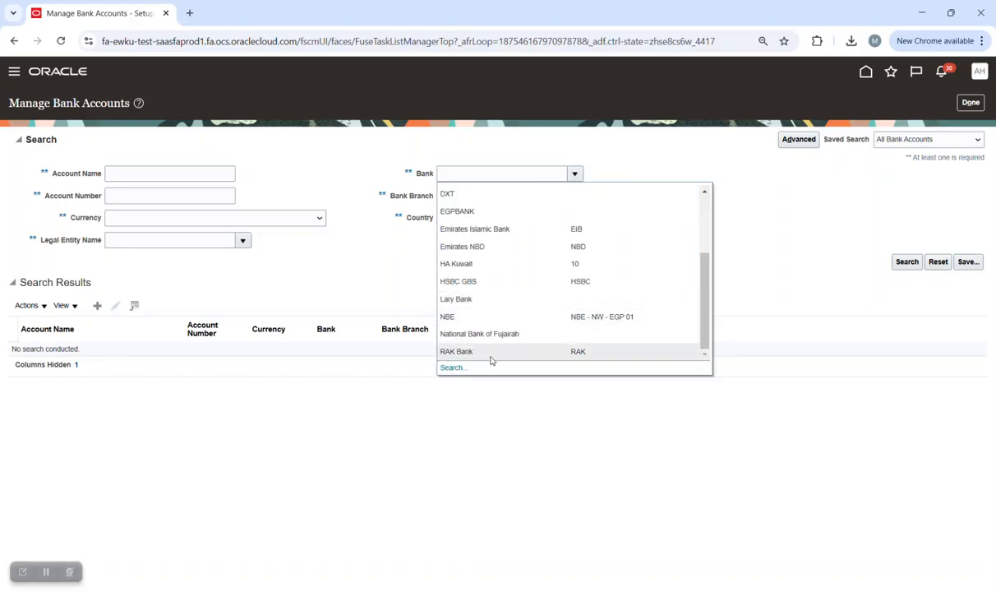
{"action": "left_click", "coordinate": [452, 367]}
{"action": "left_click", "coordinate": [540, 280]}
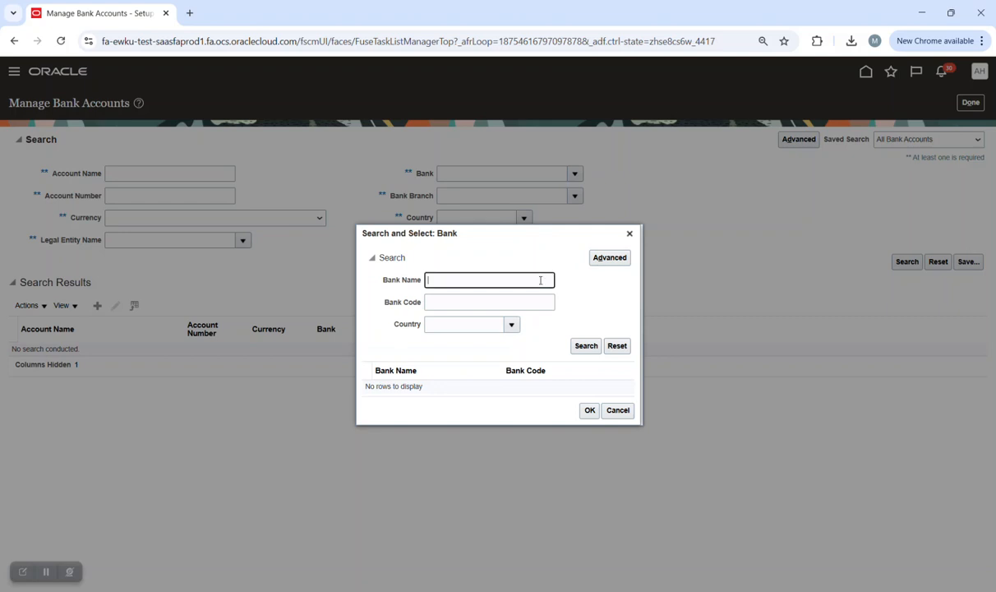
{"action": "key", "text": "Caps_Lock"}
{"action": "type", "text": "NBK"}
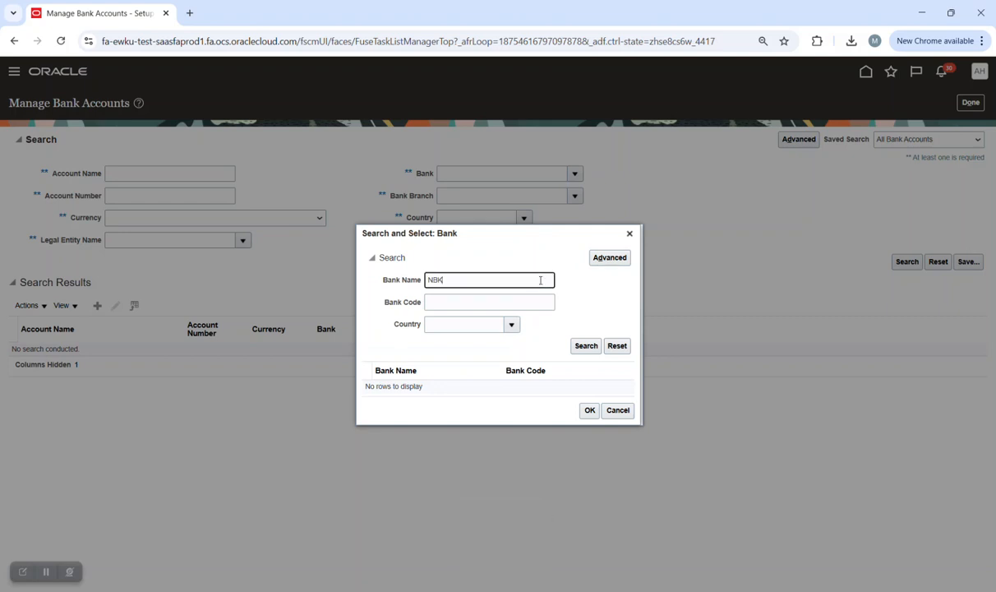
{"action": "left_click", "coordinate": [589, 349]}
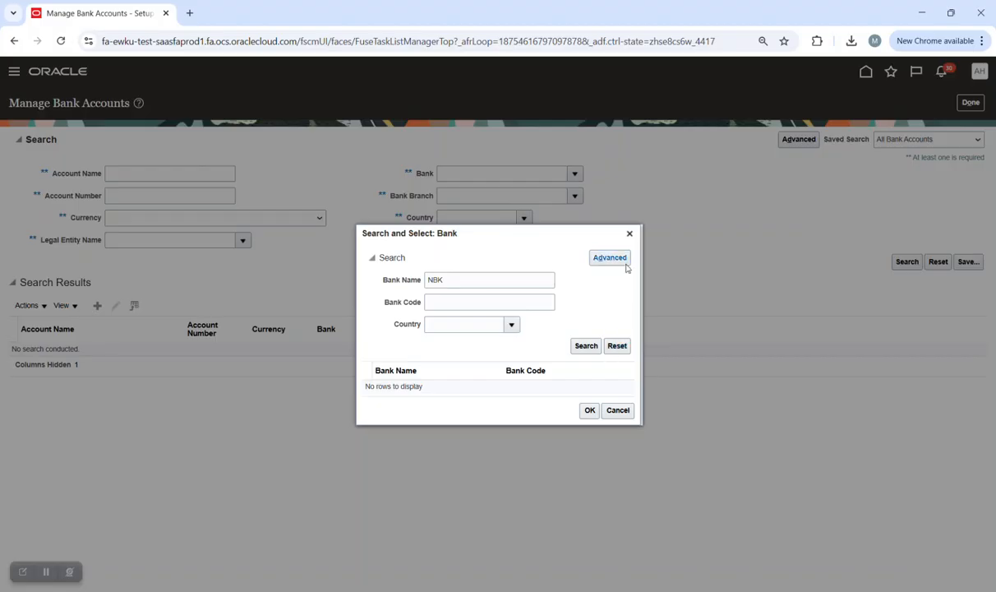
{"action": "left_click", "coordinate": [629, 234]}
Filter the bank account search to NBE, run it, then go back a page.
{"action": "left_click", "coordinate": [575, 173]}
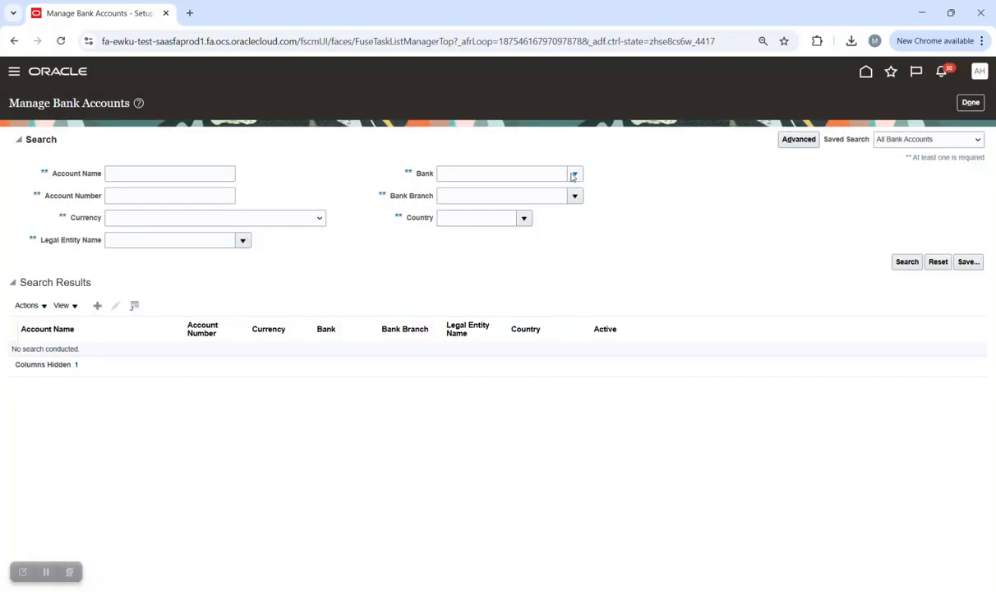
{"action": "scroll", "coordinate": [547, 259], "scroll_direction": "down", "scroll_amount": 2}
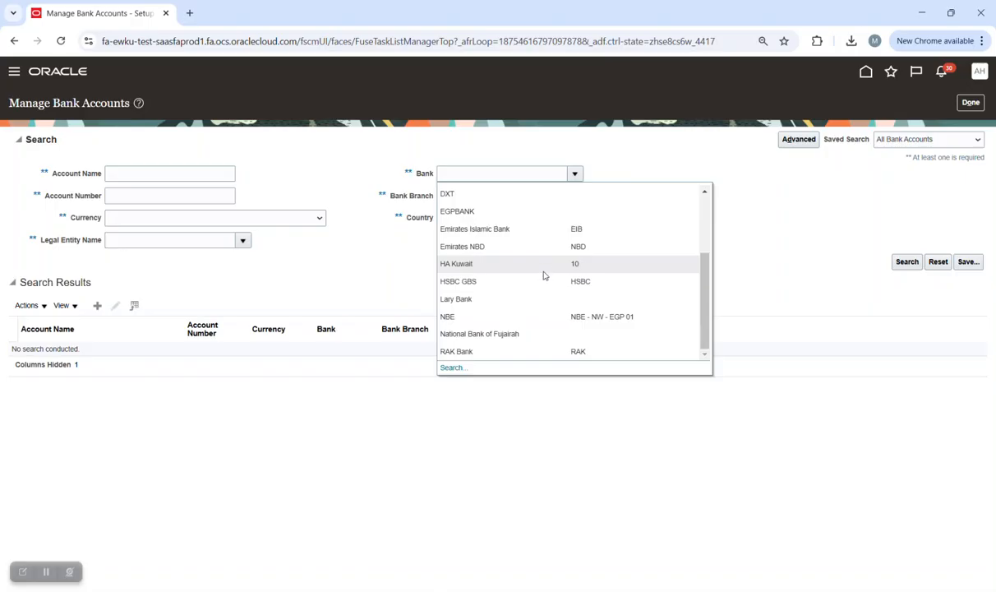
{"action": "left_click", "coordinate": [541, 322]}
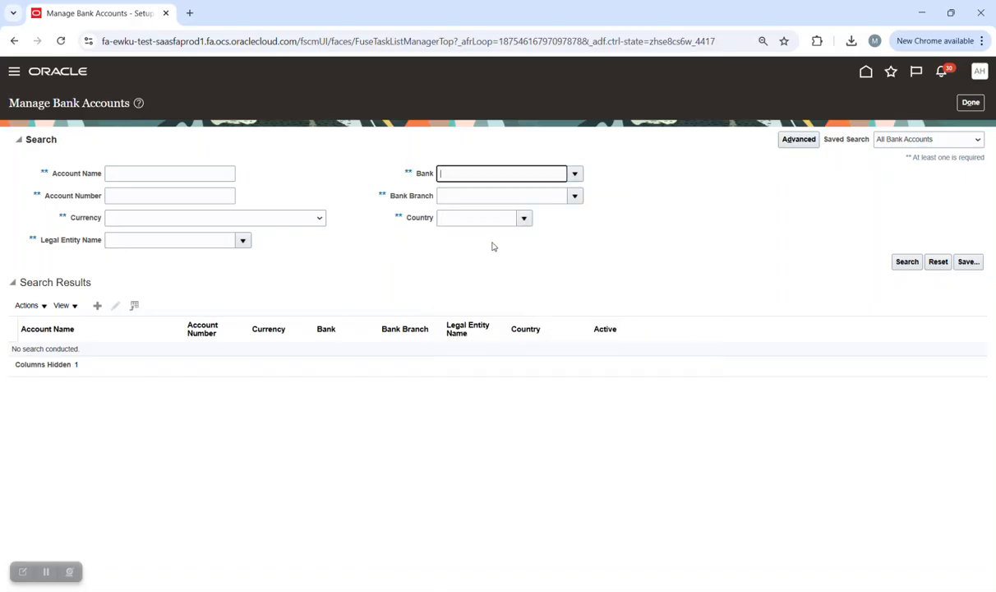
{"action": "left_click", "coordinate": [908, 262]}
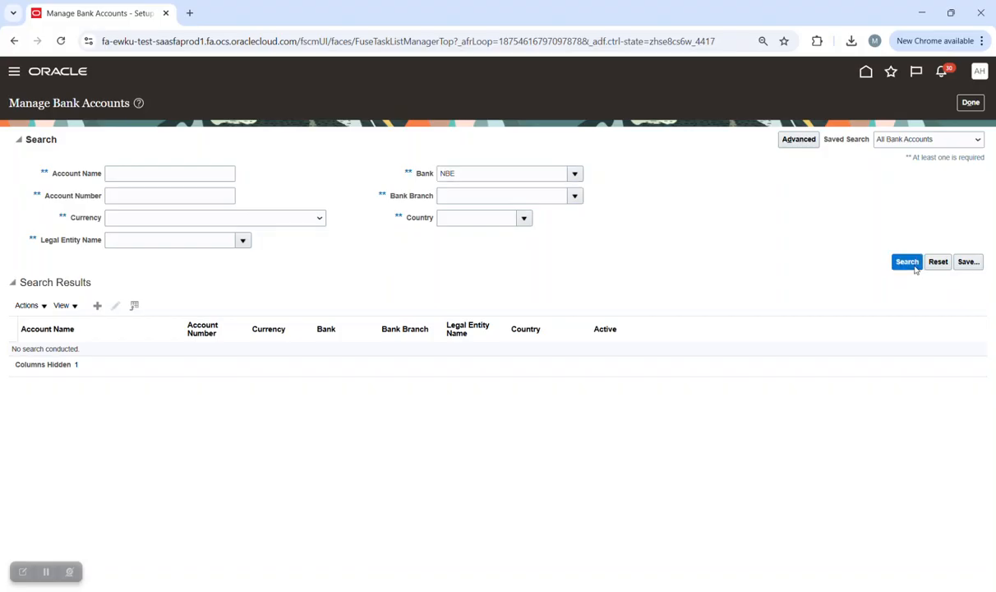
{"action": "key", "text": "alt+Left"}
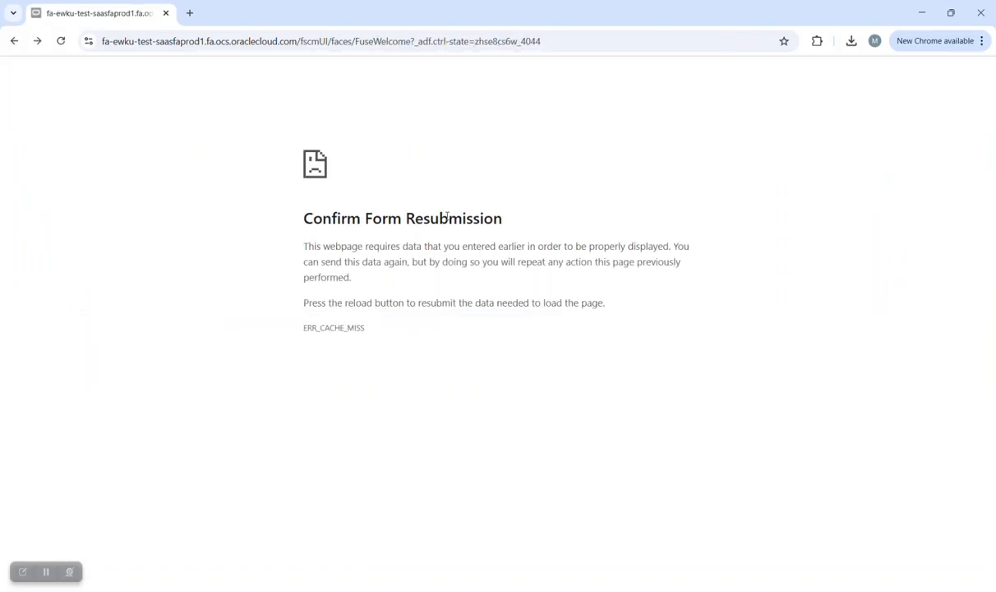
Reload the application and reopen Manage Bank Accounts through a 'BANK ACC' setup task search.
{"action": "left_click", "coordinate": [486, 41]}
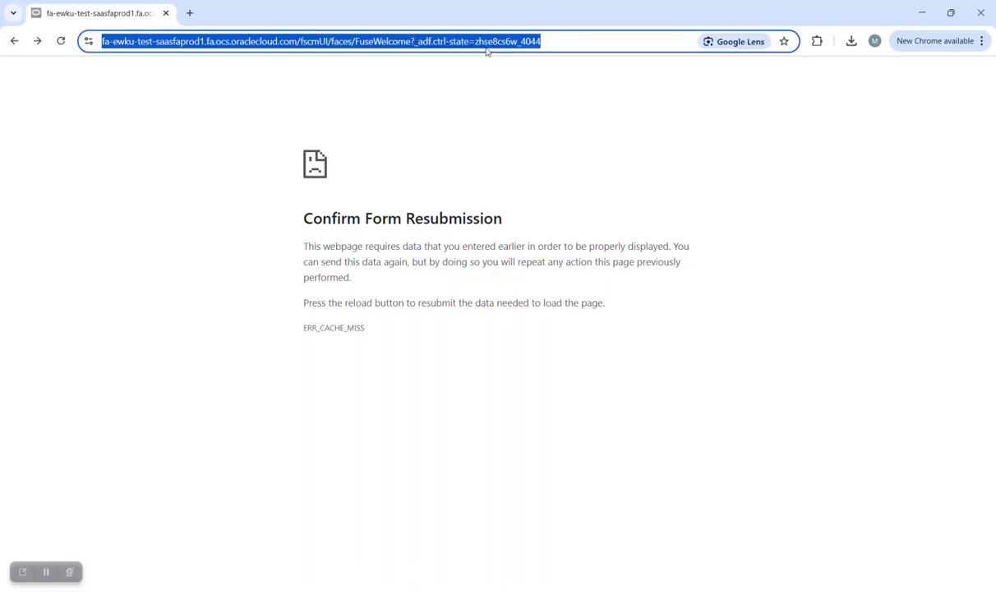
{"action": "key", "text": "Return"}
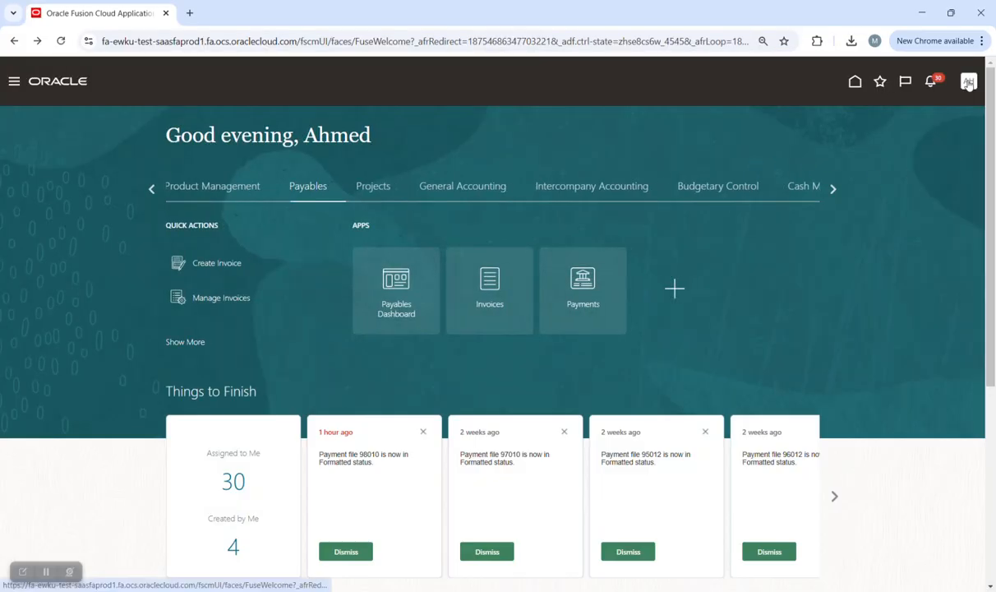
{"action": "left_click", "coordinate": [968, 81]}
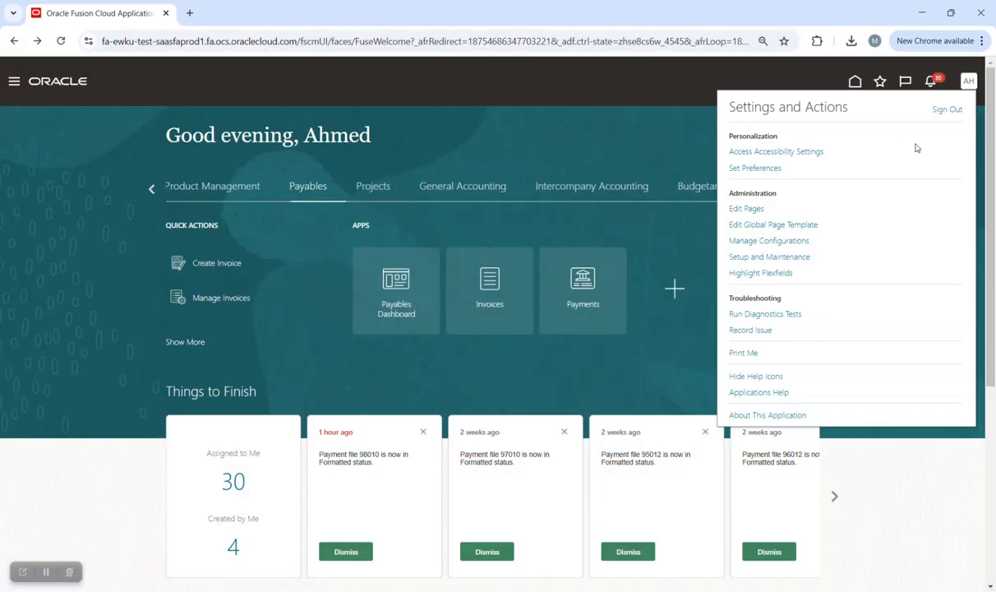
{"action": "left_click", "coordinate": [799, 257]}
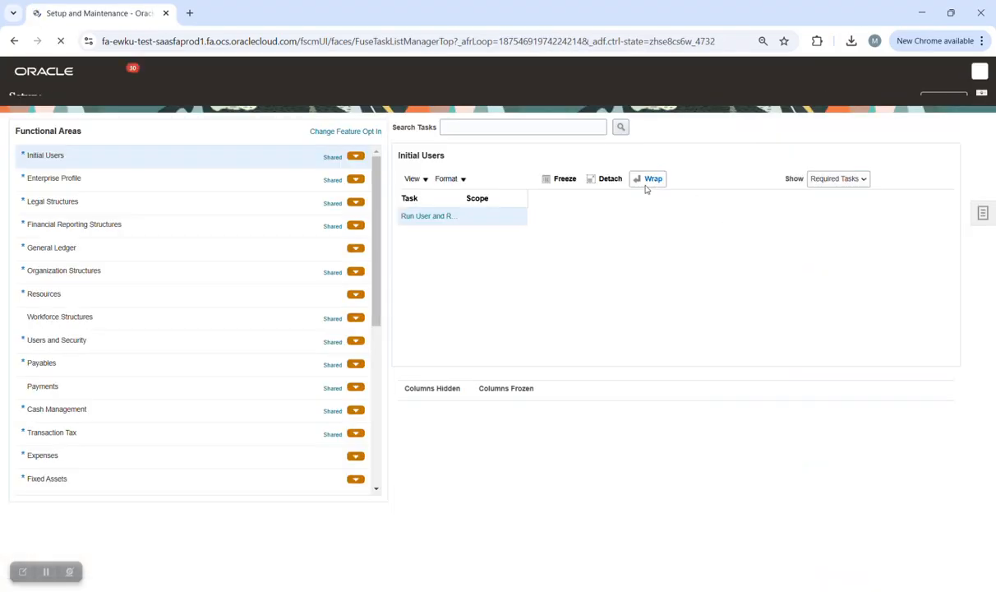
{"action": "left_click", "coordinate": [554, 144]}
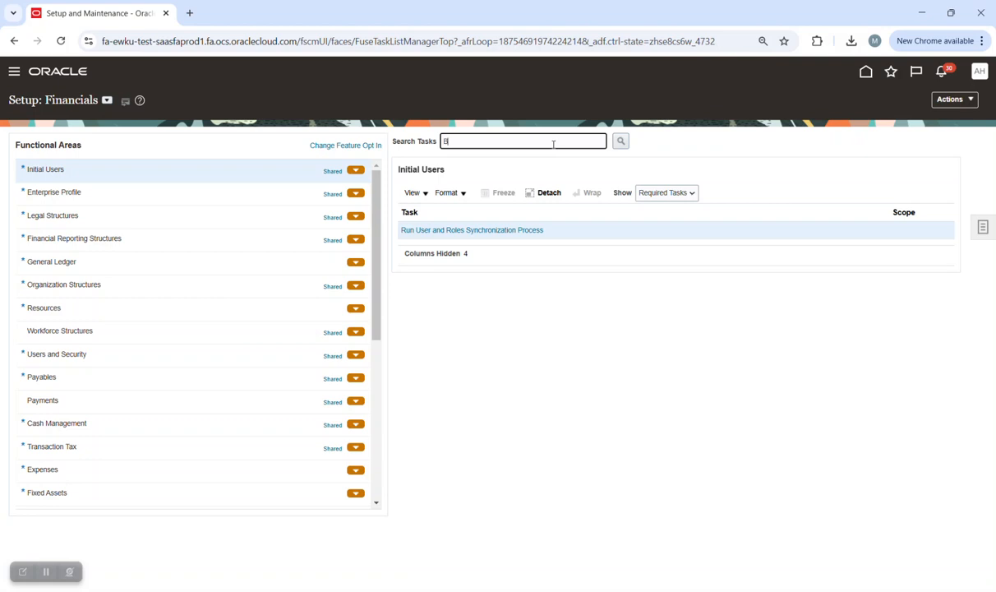
{"action": "type", "text": "BANK ACC"}
{"action": "key", "text": "Caps_Lock"}
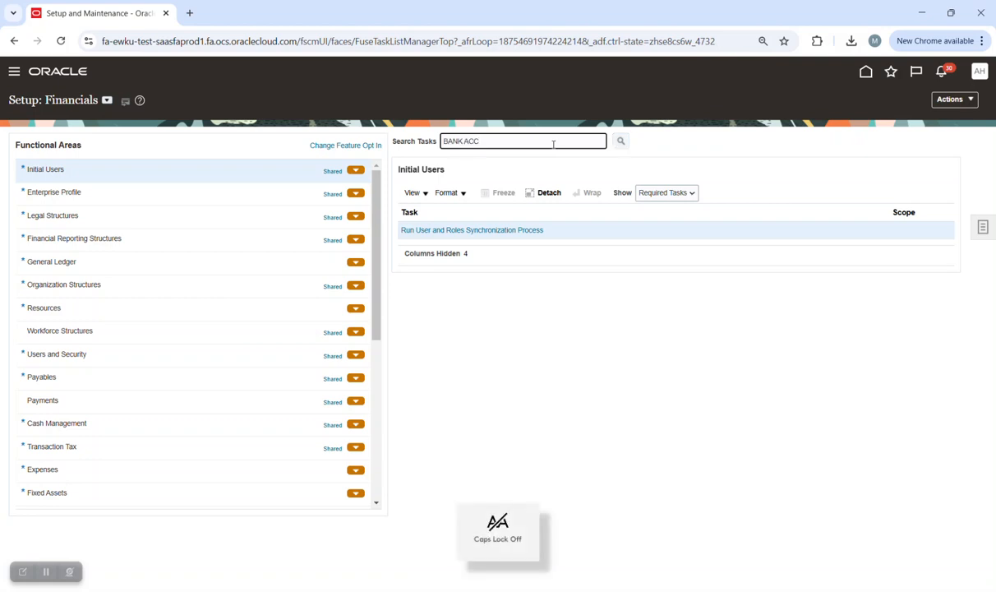
{"action": "key", "text": "Return"}
{"action": "left_click", "coordinate": [457, 230]}
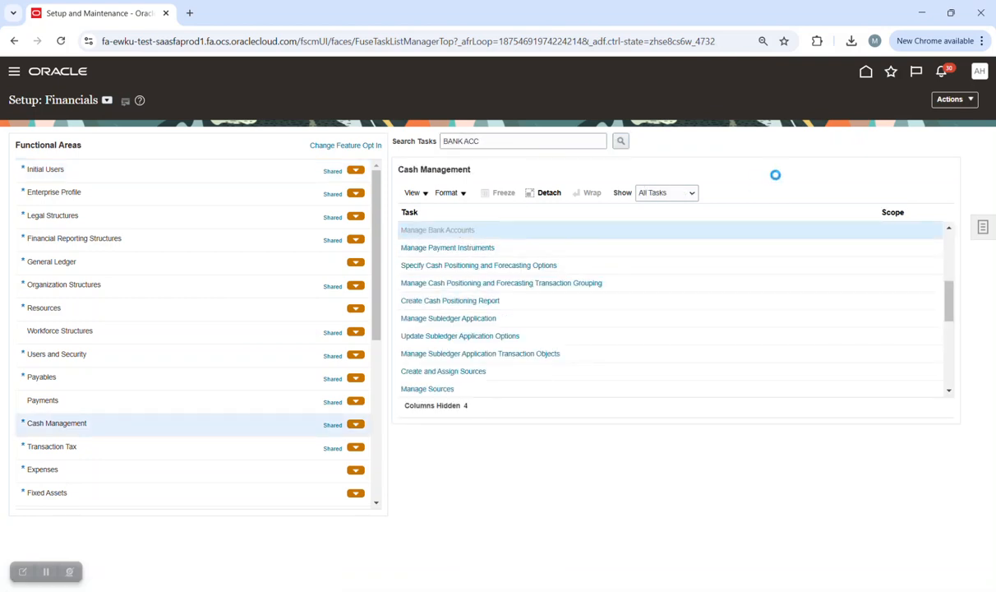
{"action": "left_click", "coordinate": [575, 173]}
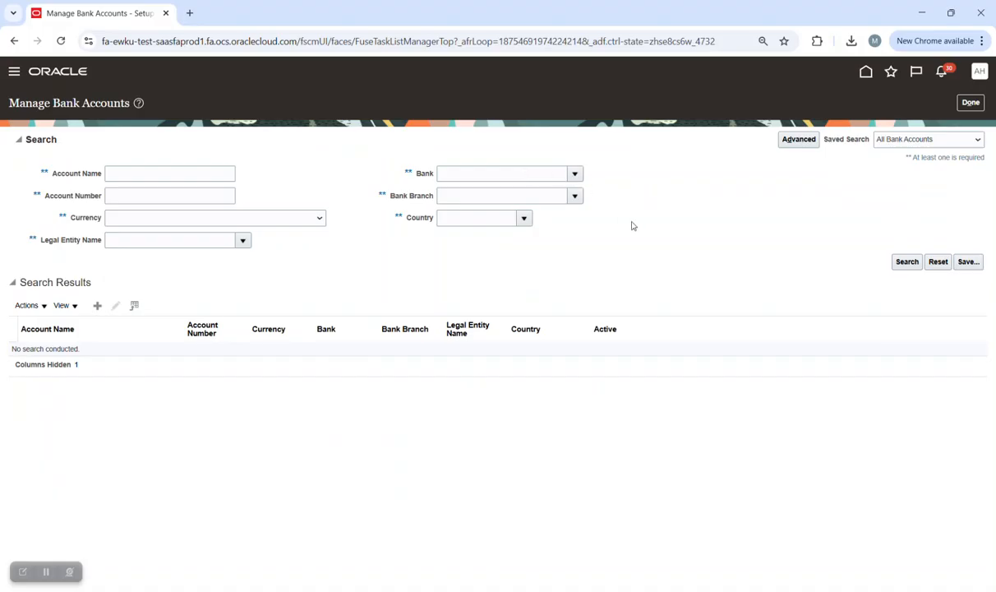
Search NBE's bank accounts and review the Nile Wood_NBK_EGP account, leaving without saving.
{"action": "left_click", "coordinate": [461, 194]}
{"action": "left_click", "coordinate": [901, 263]}
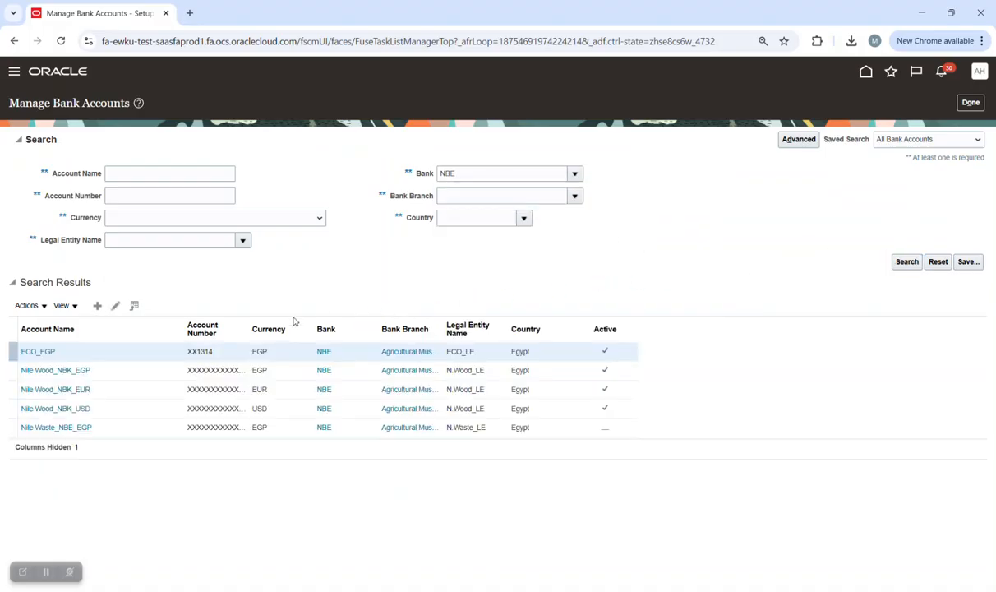
{"action": "left_click", "coordinate": [101, 370]}
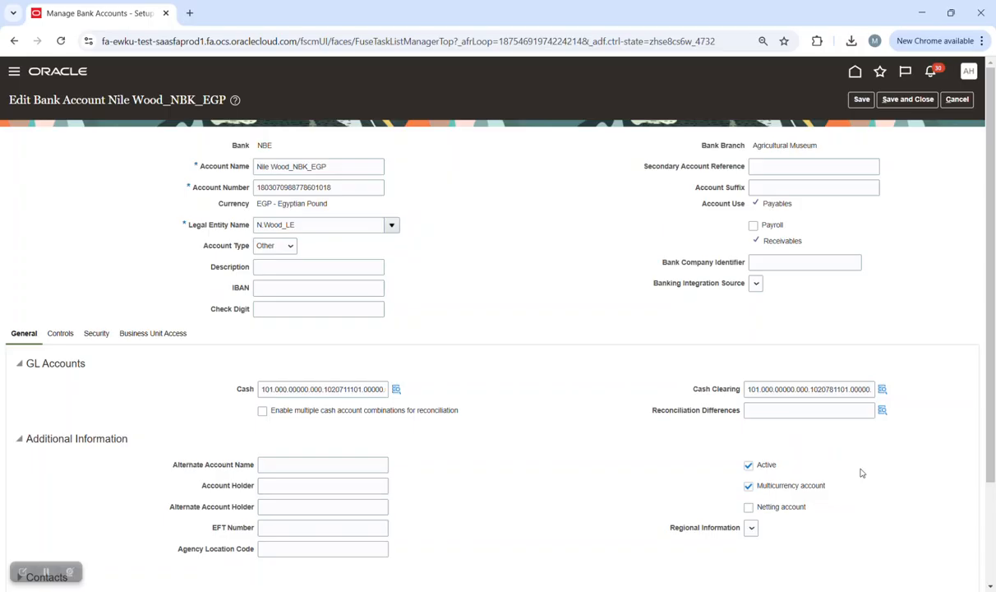
{"action": "scroll", "coordinate": [946, 255], "scroll_direction": "down", "scroll_amount": 2}
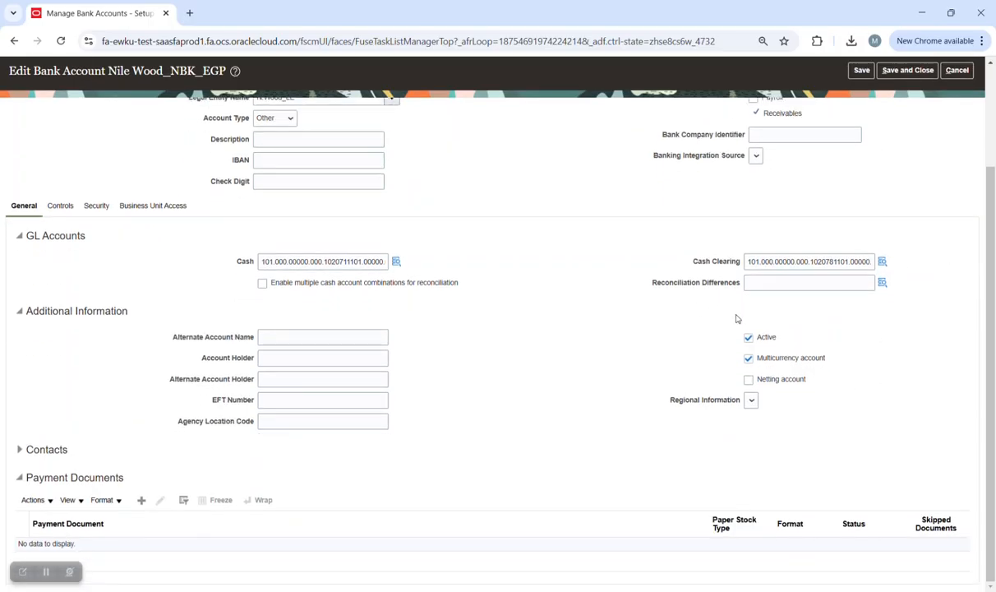
{"action": "scroll", "coordinate": [527, 254], "scroll_direction": "up", "scroll_amount": 2}
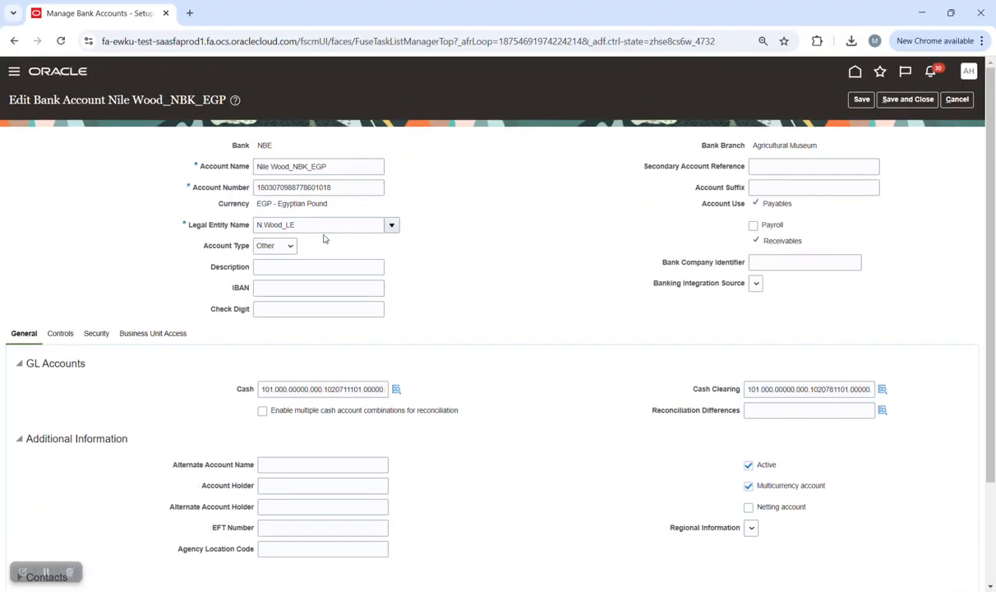
{"action": "scroll", "coordinate": [518, 301], "scroll_direction": "down", "scroll_amount": 2}
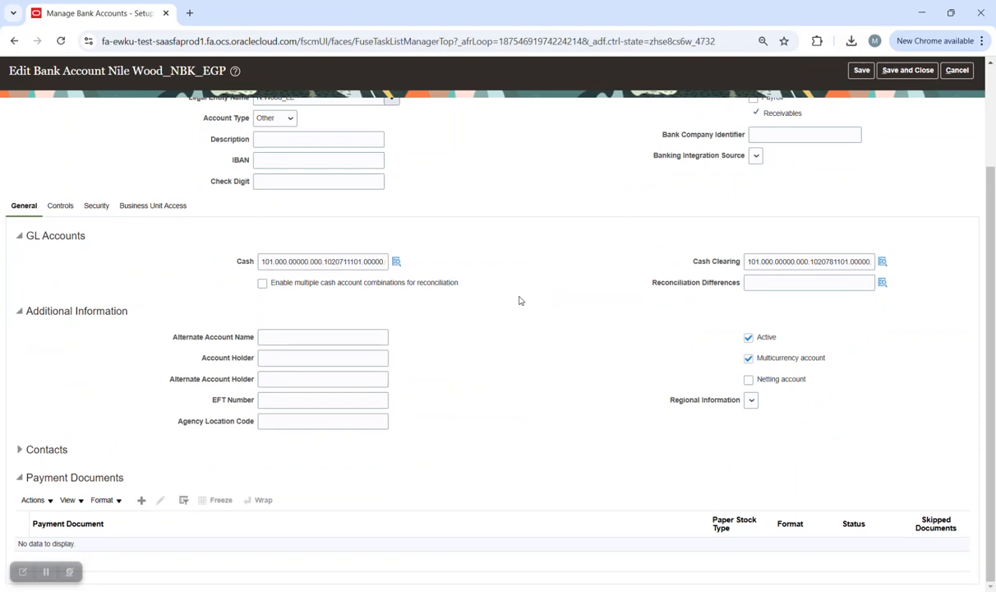
{"action": "left_click", "coordinate": [955, 72]}
{"action": "left_click", "coordinate": [970, 102]}
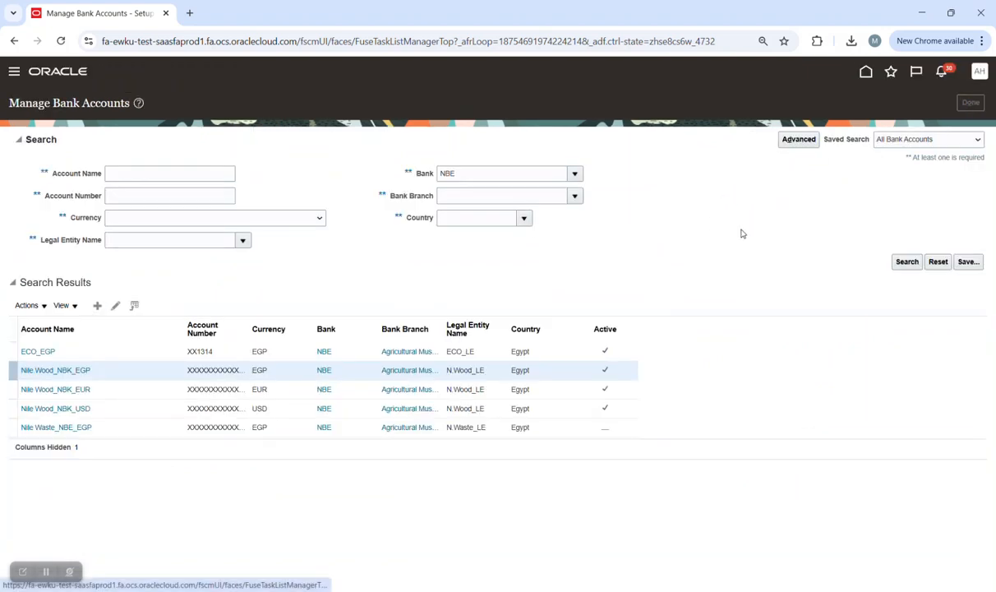
Search setup tasks for 'daily', view Manage Daily Rates, then return to the home page.
{"action": "triple_click", "coordinate": [498, 142]}
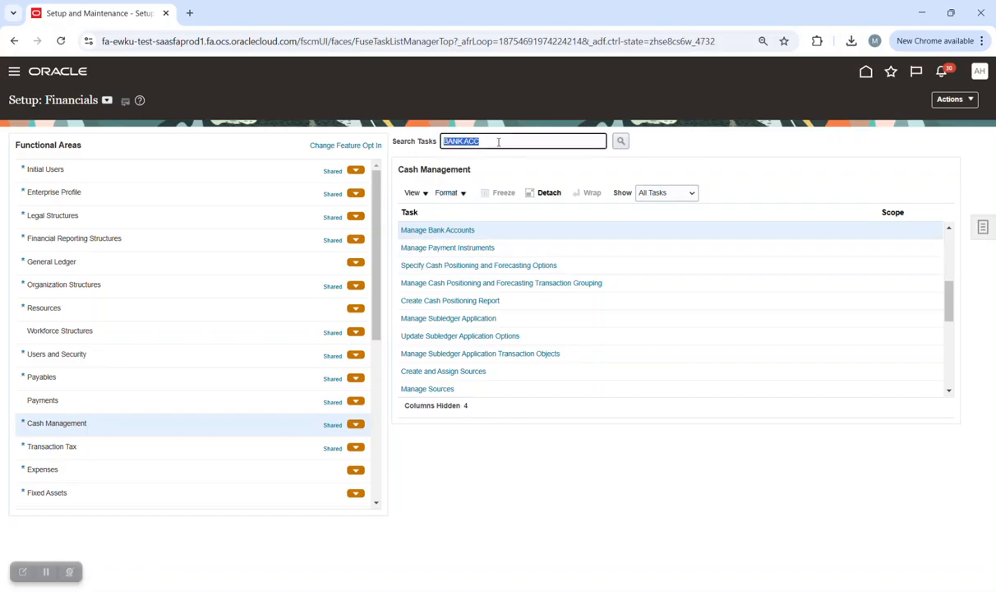
{"action": "type", "text": "daily"}
{"action": "key", "text": "Return"}
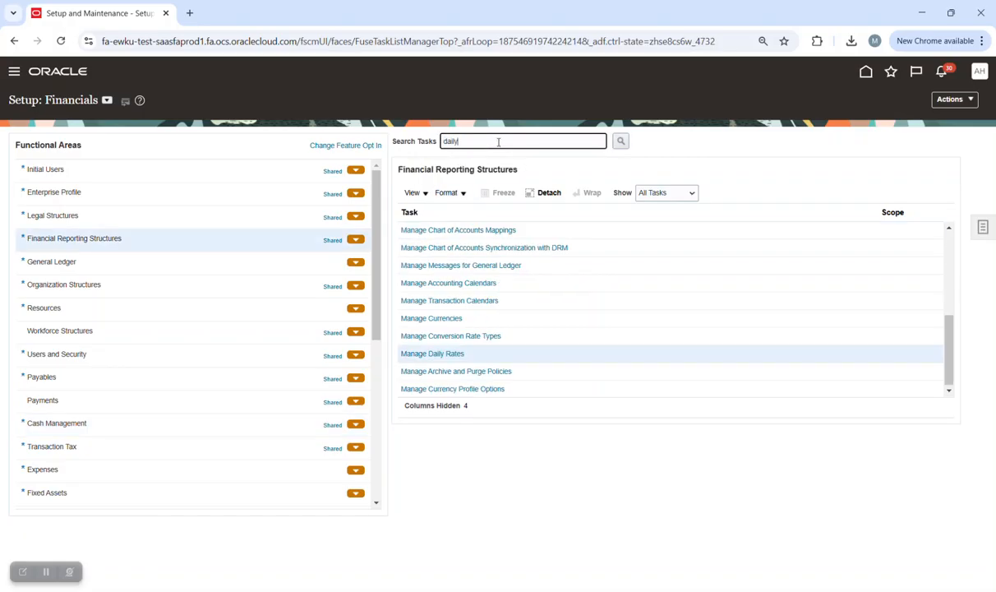
{"action": "left_click", "coordinate": [457, 353]}
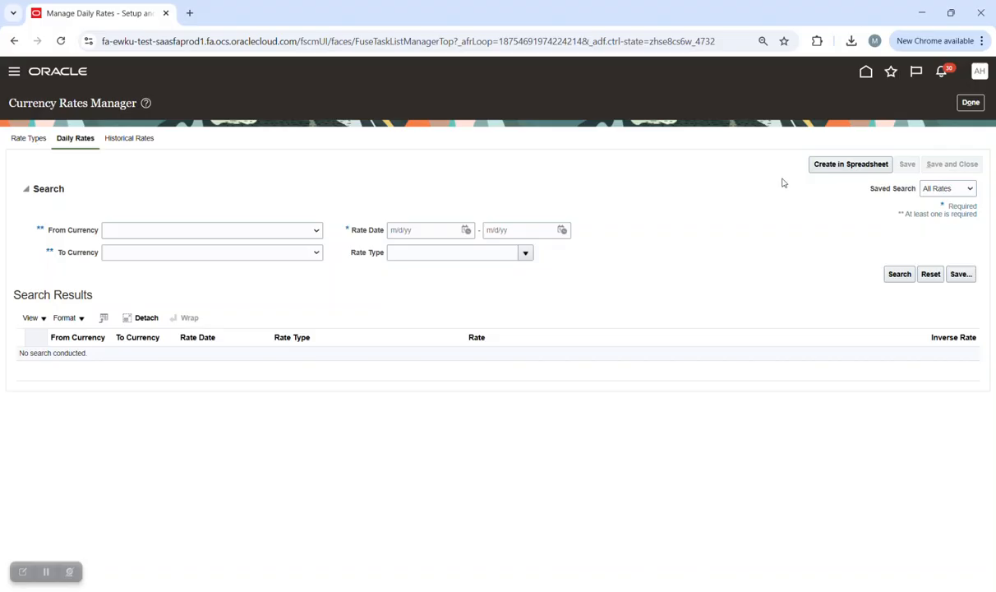
{"action": "left_click", "coordinate": [970, 102]}
{"action": "left_click", "coordinate": [867, 73]}
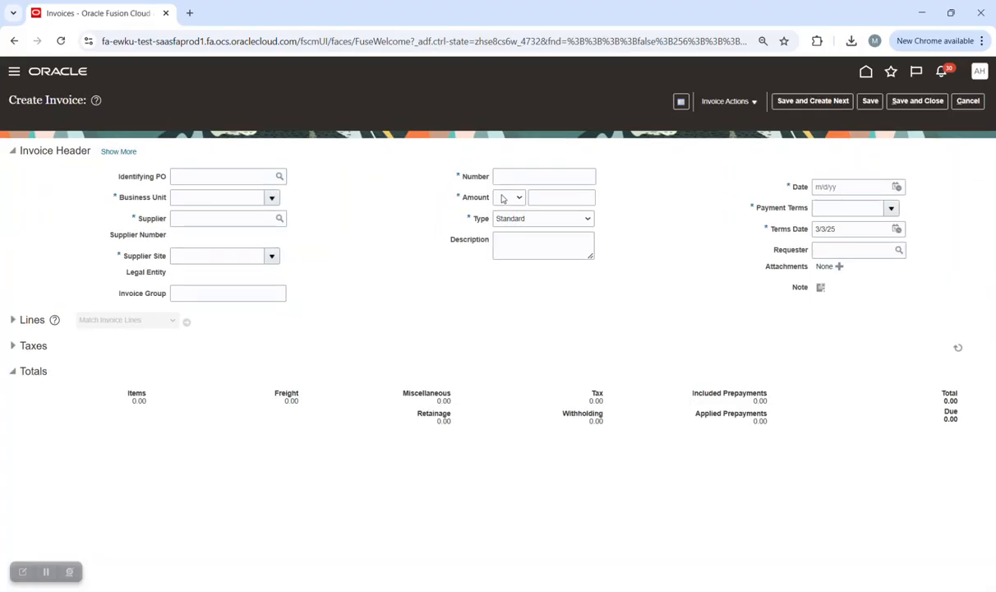
Set the invoice business unit to N.Wood_BU and pick the supplier found by a name search.
{"action": "left_click", "coordinate": [272, 199]}
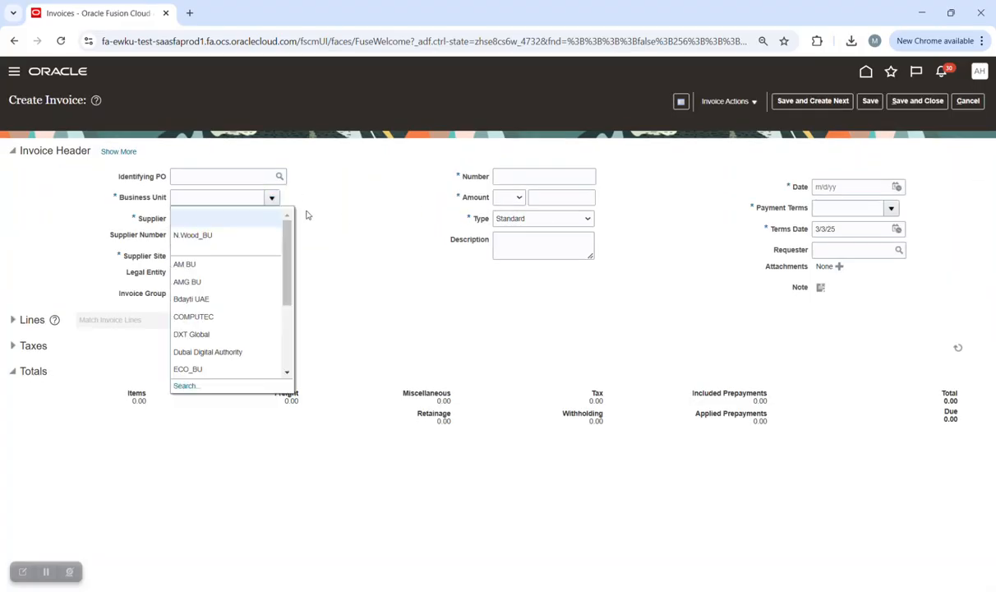
{"action": "left_click", "coordinate": [214, 238]}
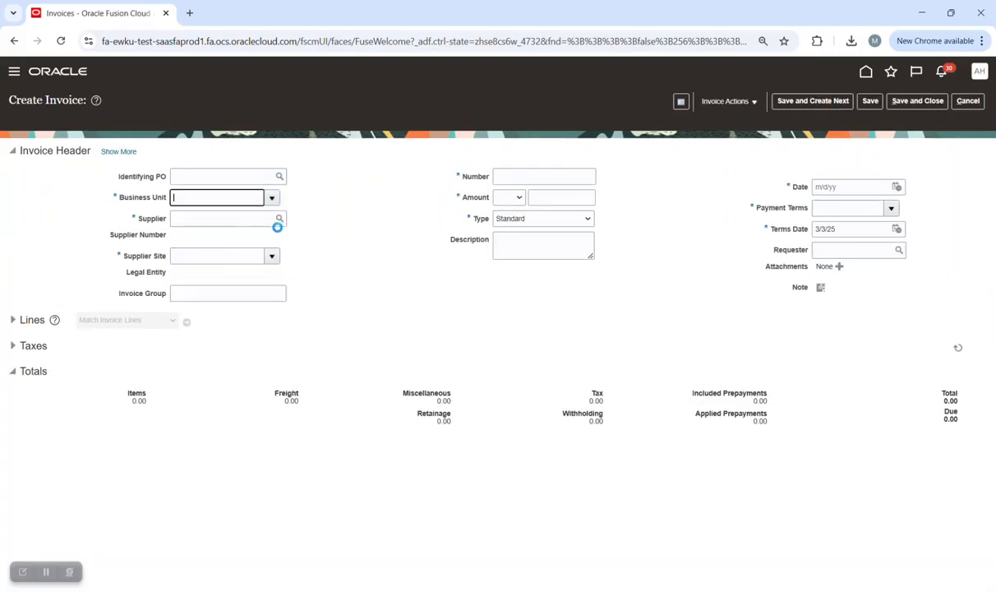
{"action": "left_click", "coordinate": [229, 219]}
{"action": "type", "text": "ahmed s"}
{"action": "key", "text": "Tab"}
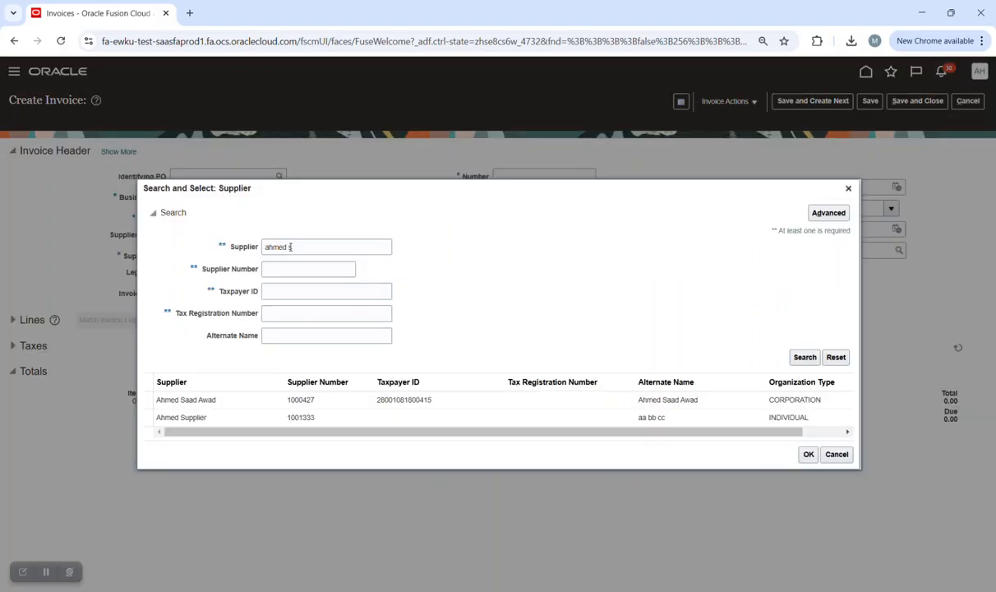
{"action": "left_click", "coordinate": [808, 454]}
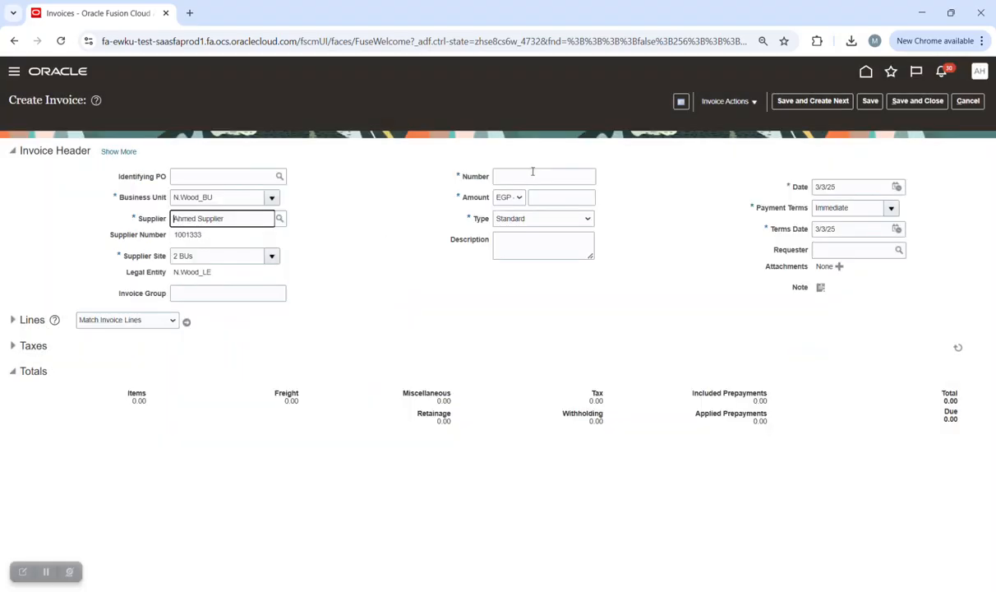
Enter invoice number ABC with an amount of 1,500.00 EGP.
{"action": "left_click", "coordinate": [528, 178]}
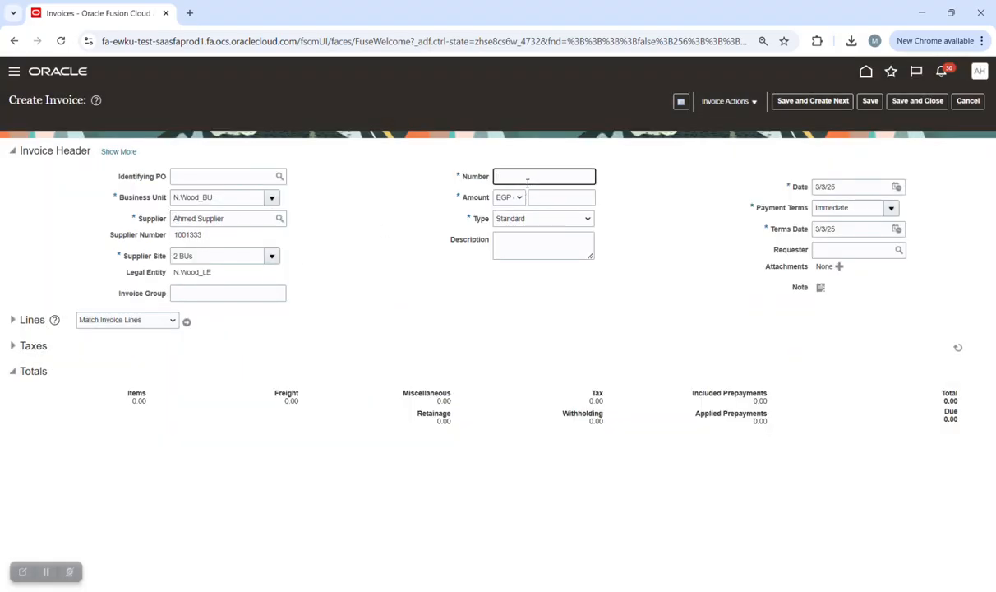
{"action": "key", "text": "Caps_Lock"}
{"action": "type", "text": "ABC"}
{"action": "key", "text": "Tab"}
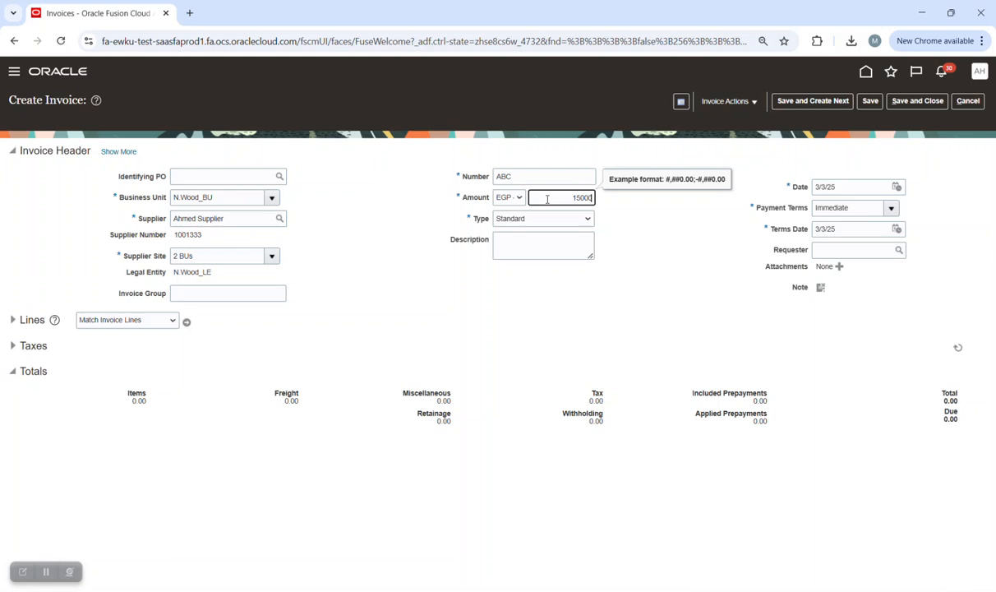
{"action": "left_click", "coordinate": [682, 249]}
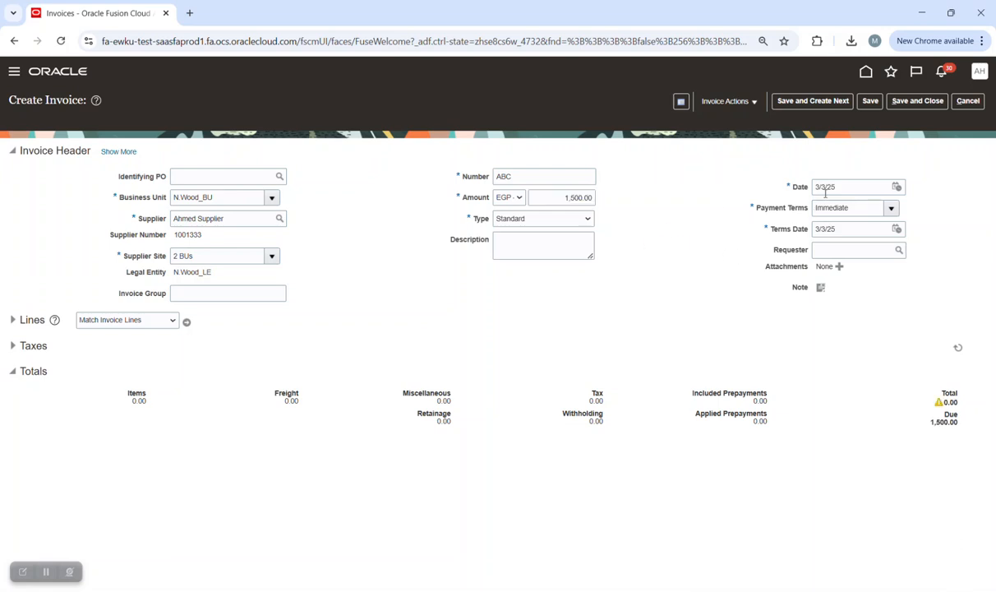
Expand the invoice header and set the payment currency to EUR - Euro.
{"action": "left_click", "coordinate": [118, 152]}
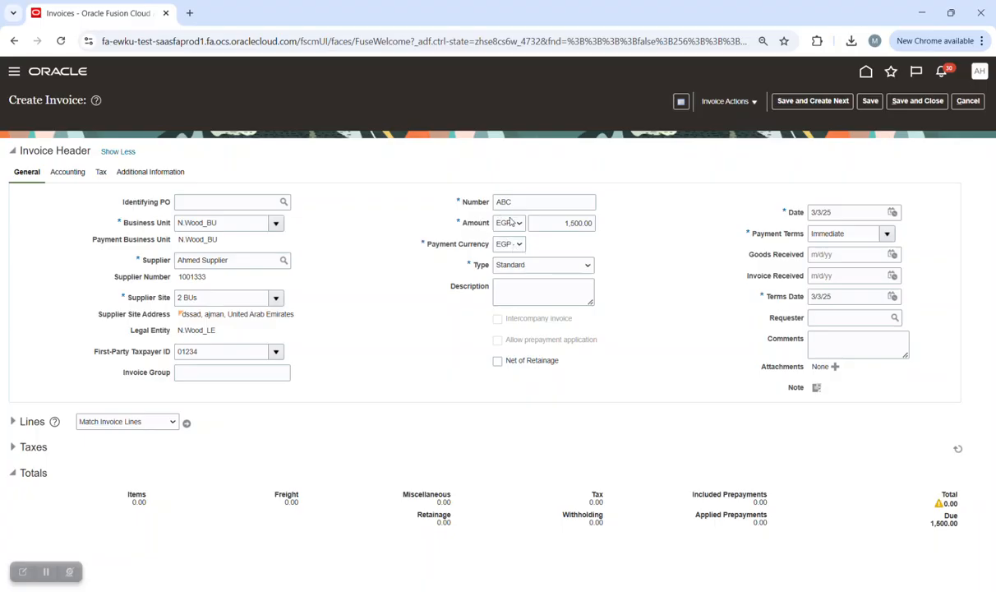
{"action": "left_click", "coordinate": [511, 245]}
{"action": "left_click_drag", "start_coordinate": [714, 325], "coordinate": [704, 276]}
{"action": "left_click", "coordinate": [666, 291]}
Check the Accounting header details, then return to General and expand the invoice Lines section.
{"action": "left_click", "coordinate": [70, 173]}
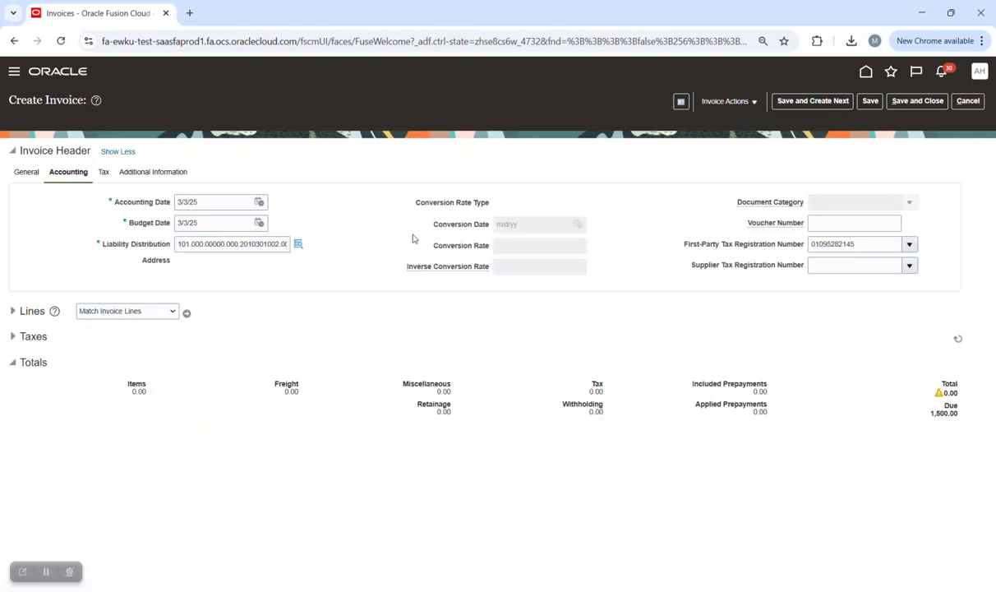
{"action": "left_click", "coordinate": [26, 172]}
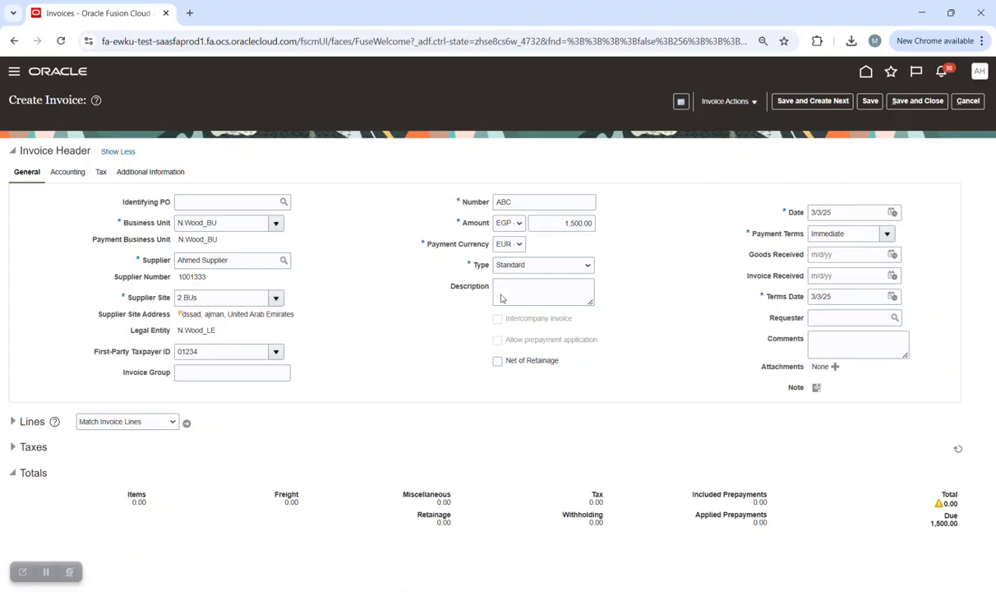
{"action": "left_click", "coordinate": [13, 421]}
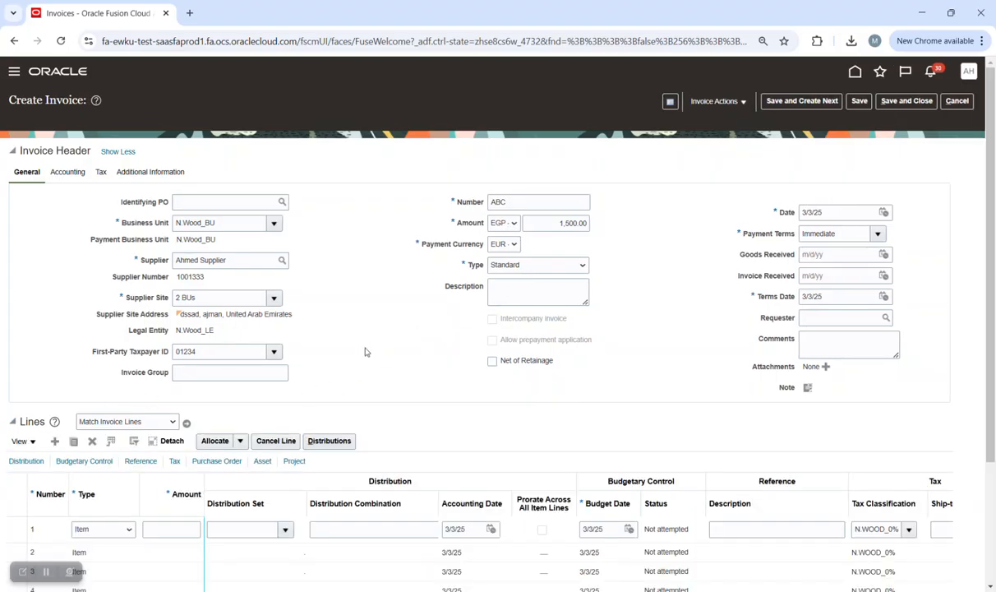
Enter 1,500 as line 1's amount and widen the Distribution Combination column.
{"action": "left_click", "coordinate": [65, 177]}
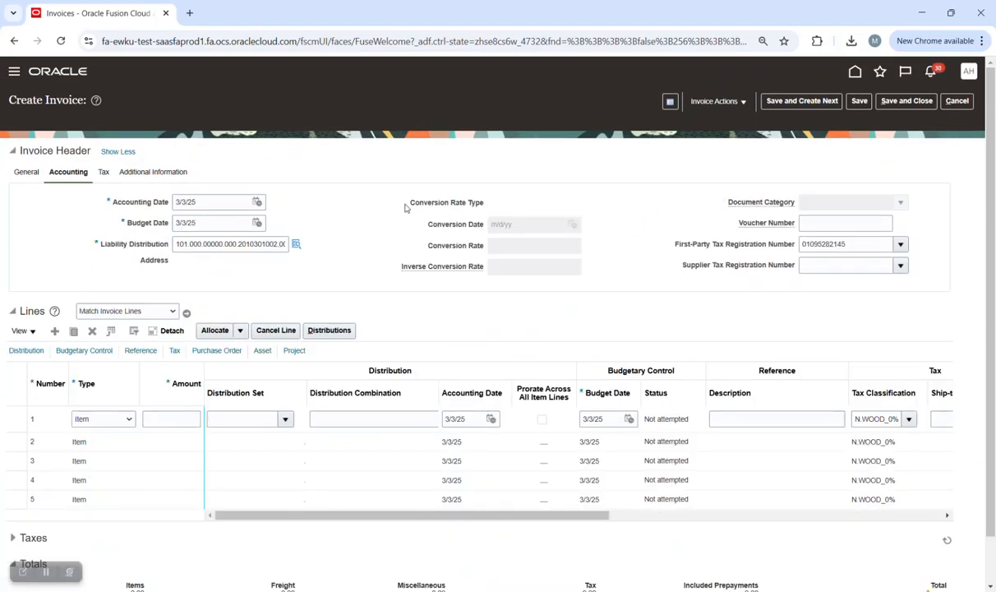
{"action": "left_click", "coordinate": [27, 173]}
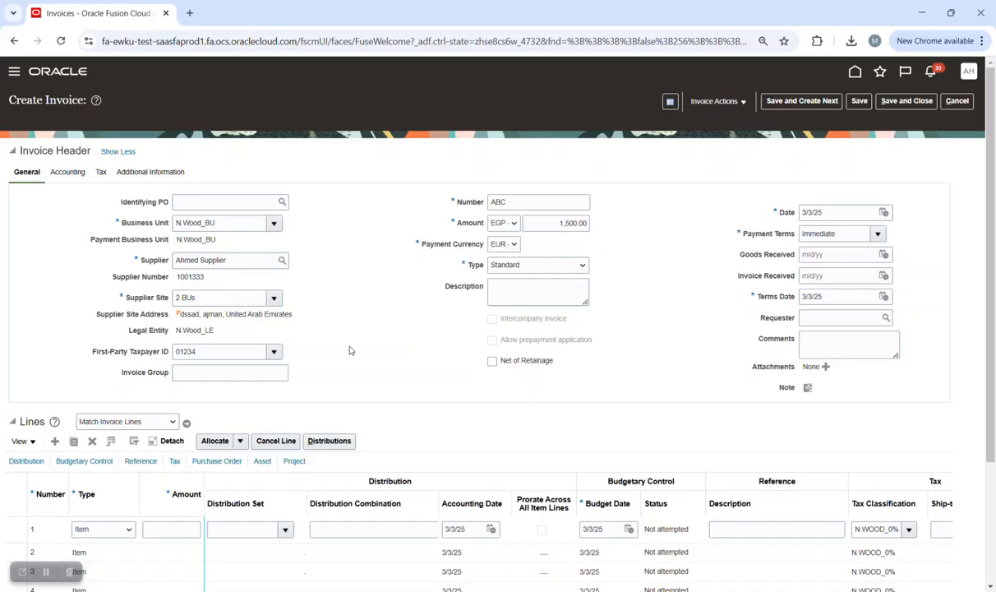
{"action": "scroll", "coordinate": [387, 338], "scroll_direction": "down", "scroll_amount": 1}
{"action": "left_click", "coordinate": [189, 463]}
{"action": "type", "text": "1,50"}
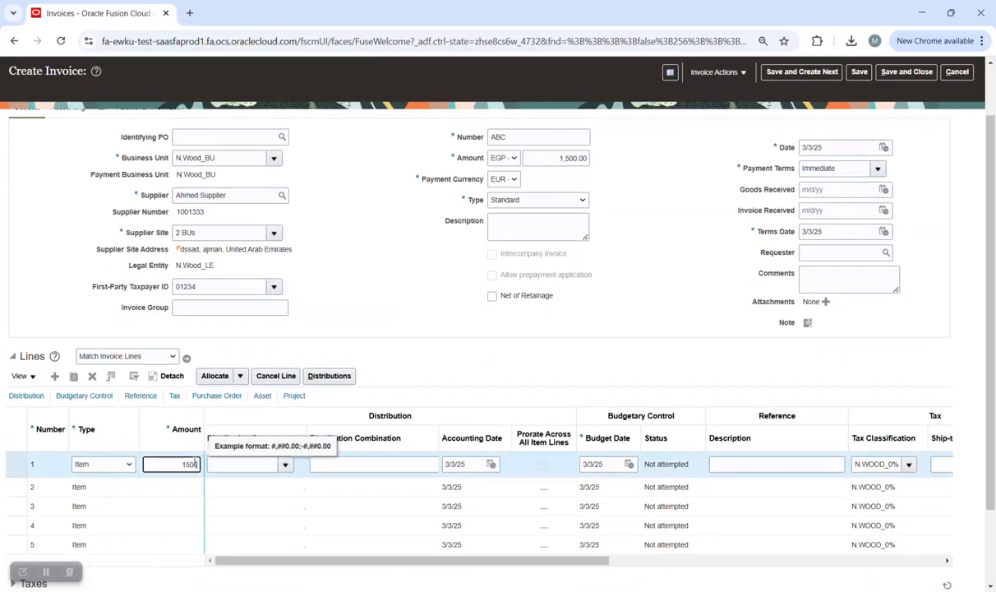
{"action": "type", "text": "0"}
{"action": "key", "text": "Tab"}
{"action": "key", "text": "Tab"}
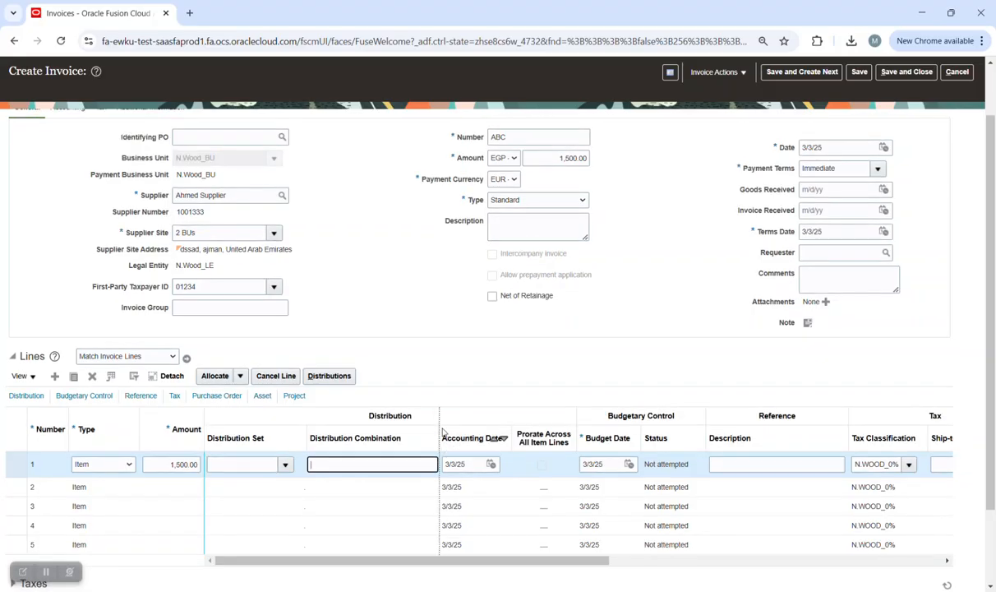
{"action": "left_click_drag", "start_coordinate": [442, 432], "coordinate": [481, 434]}
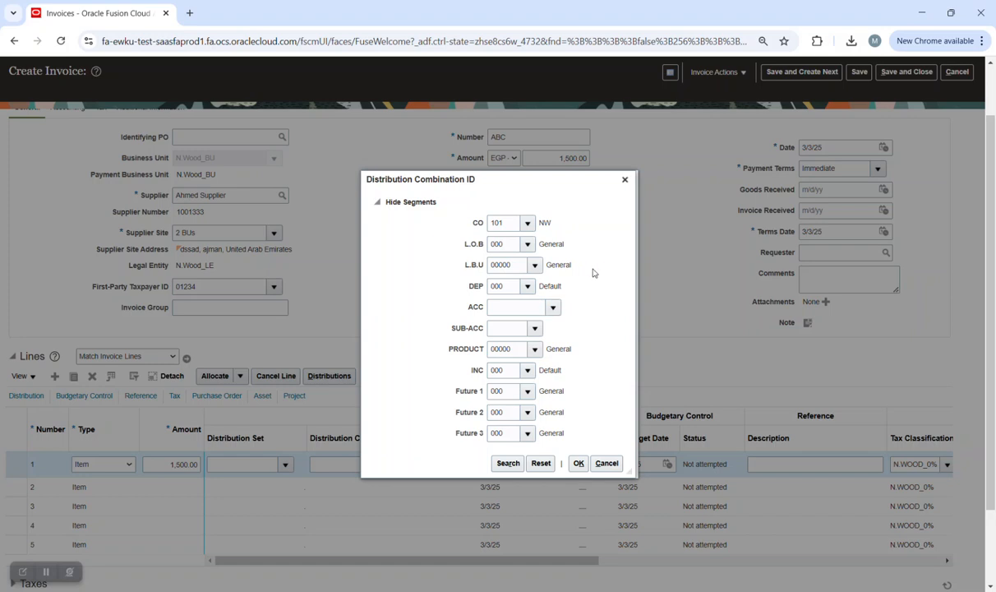
{"action": "left_click", "coordinate": [552, 306]}
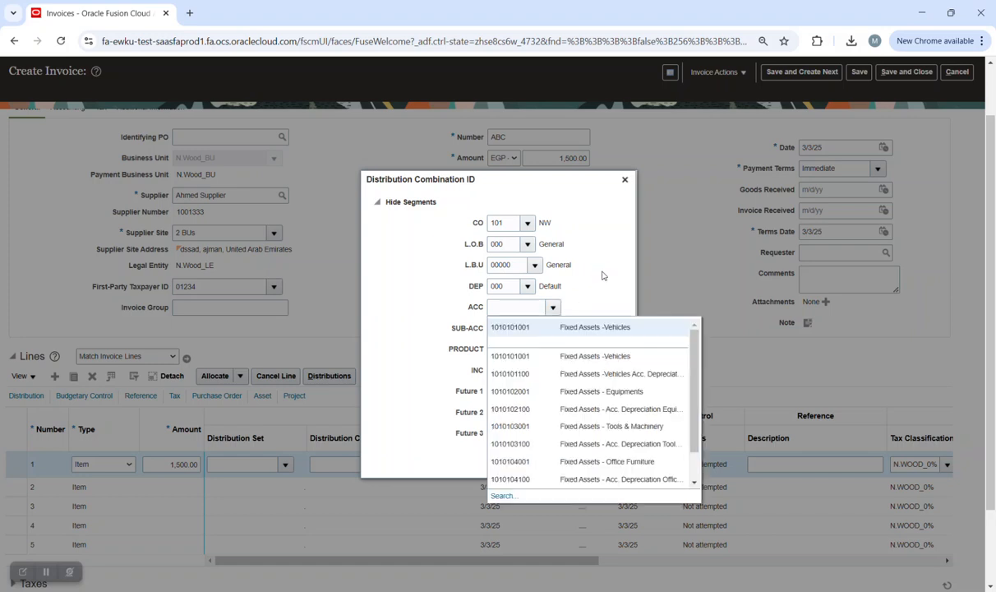
{"action": "left_click", "coordinate": [589, 330]}
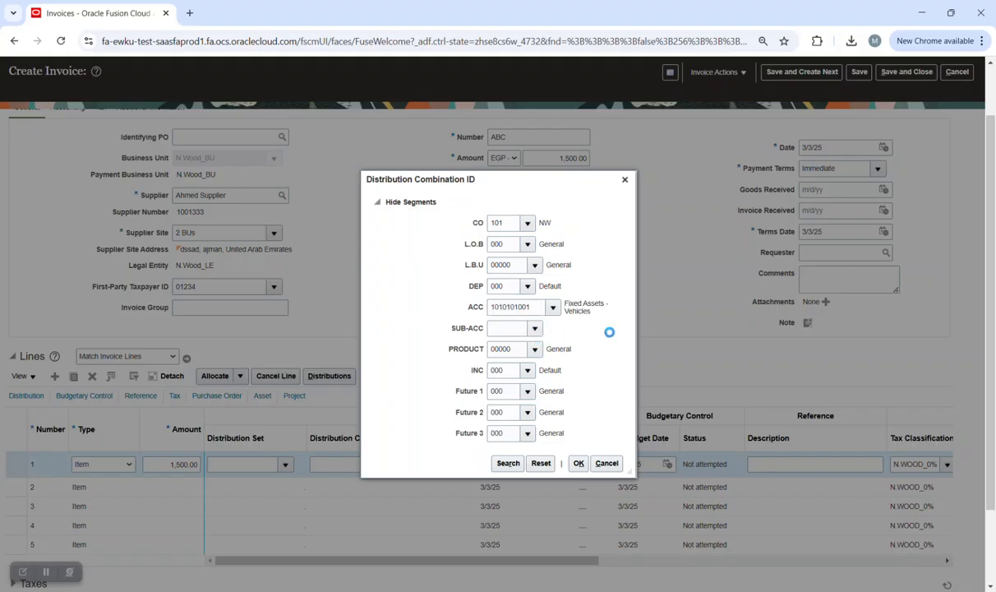
{"action": "left_click", "coordinate": [568, 348]}
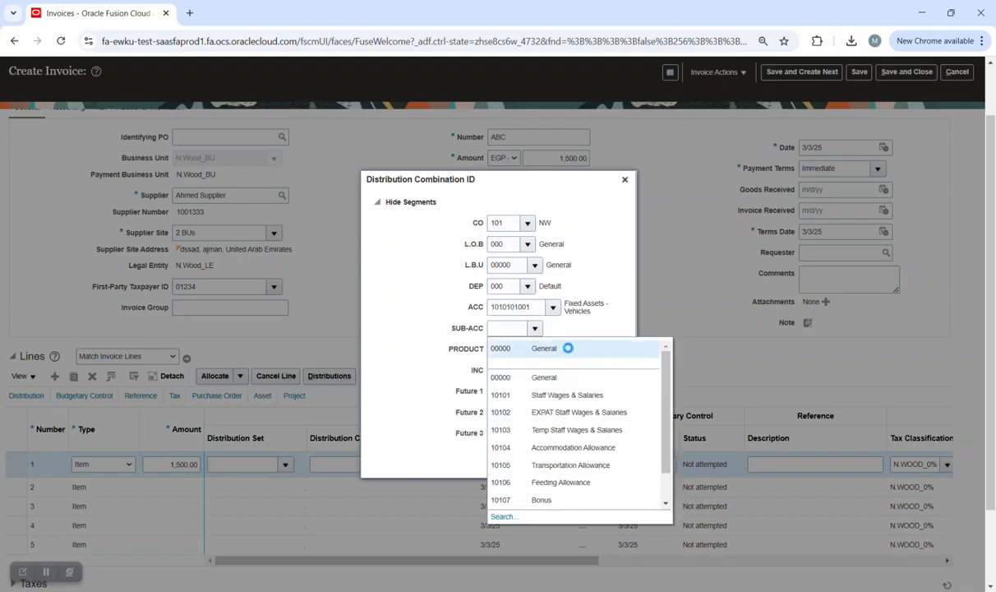
{"action": "left_click", "coordinate": [578, 465]}
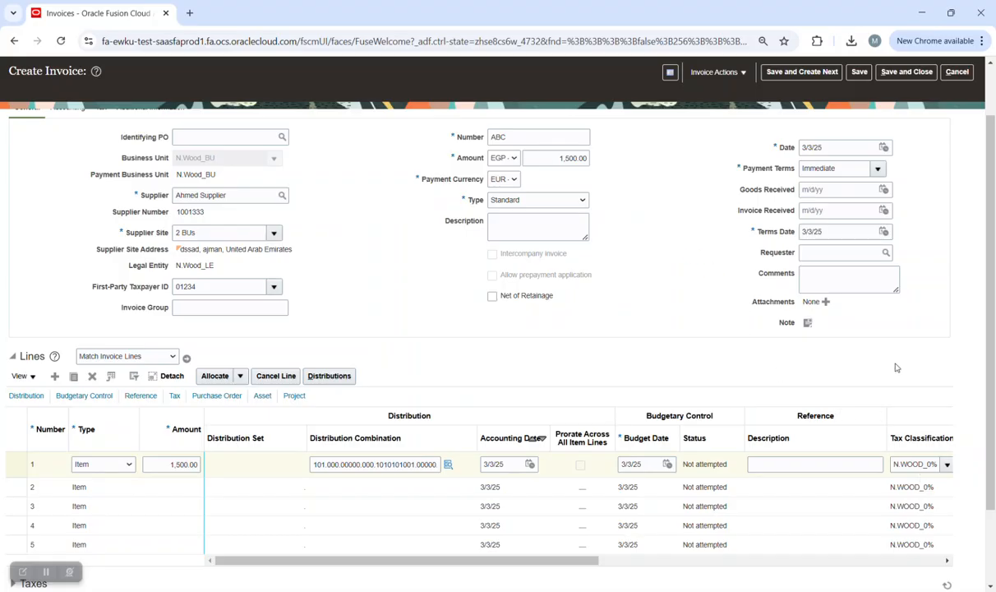
Save invoice ABC and validate it.
{"action": "scroll", "coordinate": [863, 263], "scroll_direction": "up", "scroll_amount": 2}
{"action": "left_click", "coordinate": [859, 101]}
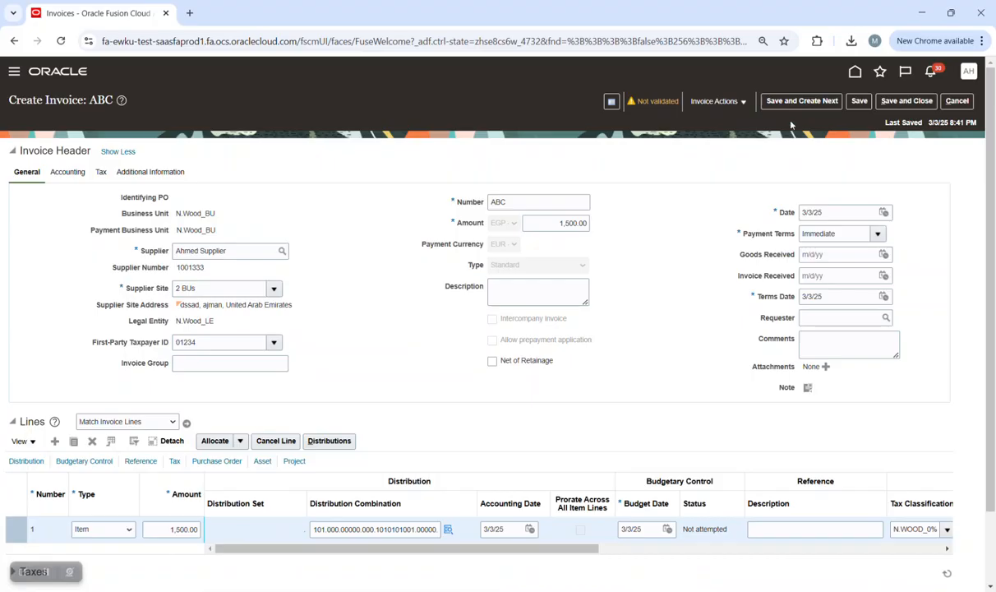
{"action": "left_click", "coordinate": [740, 102]}
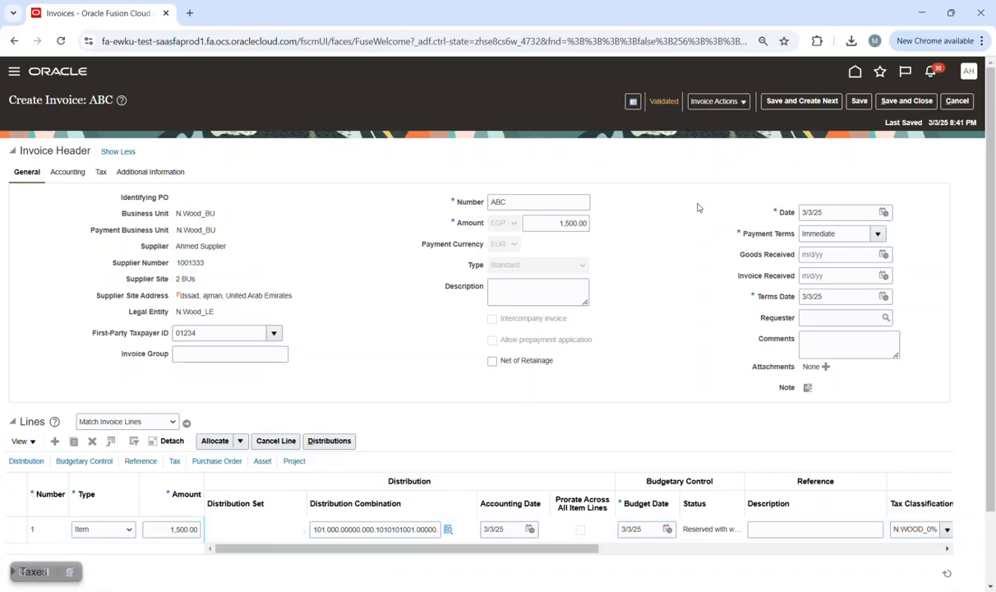
Force-approve invoice ABC and save it.
{"action": "left_click", "coordinate": [711, 102]}
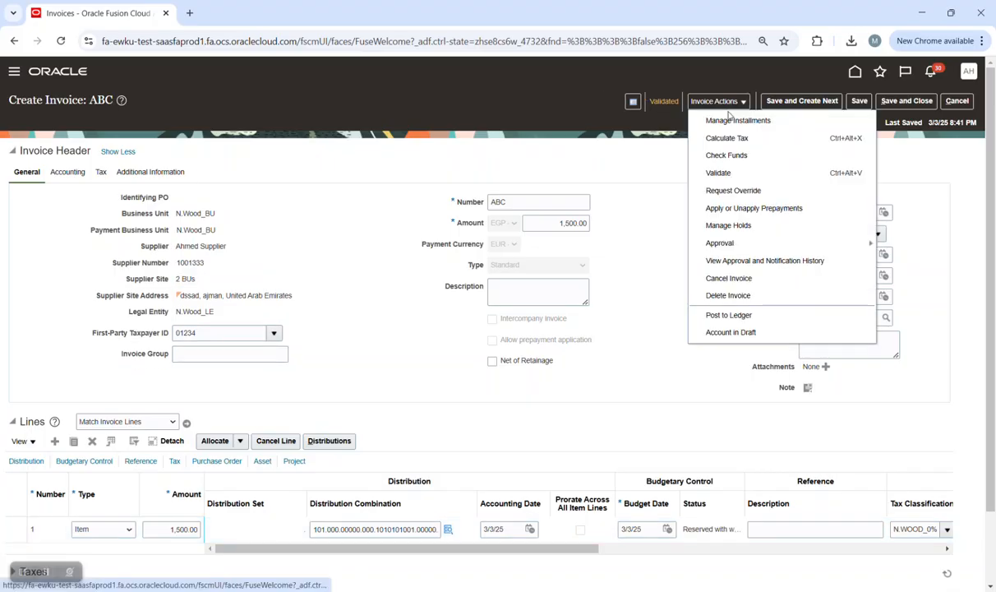
{"action": "mouse_move", "coordinate": [750, 245]}
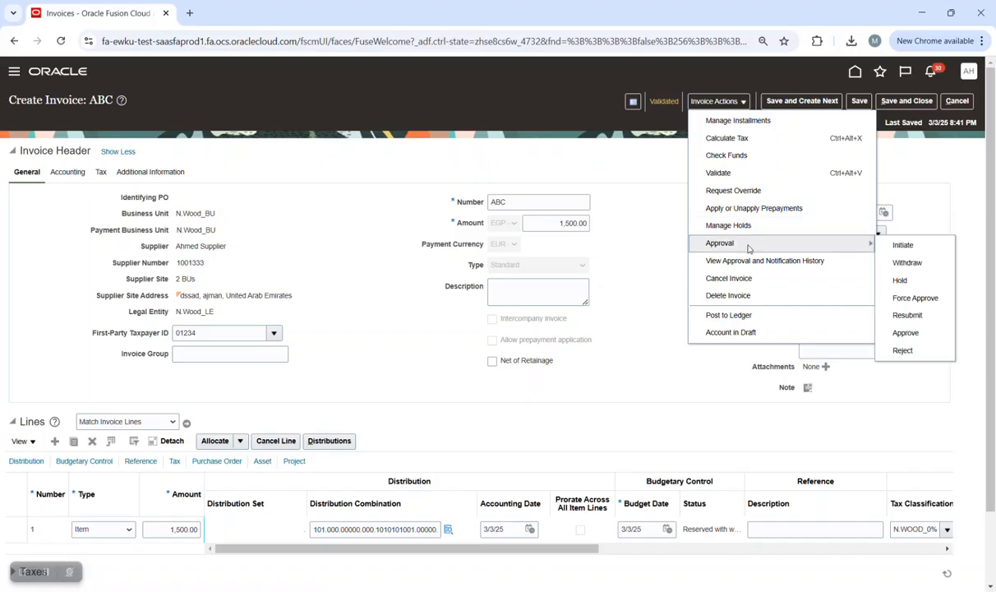
{"action": "left_click", "coordinate": [908, 299]}
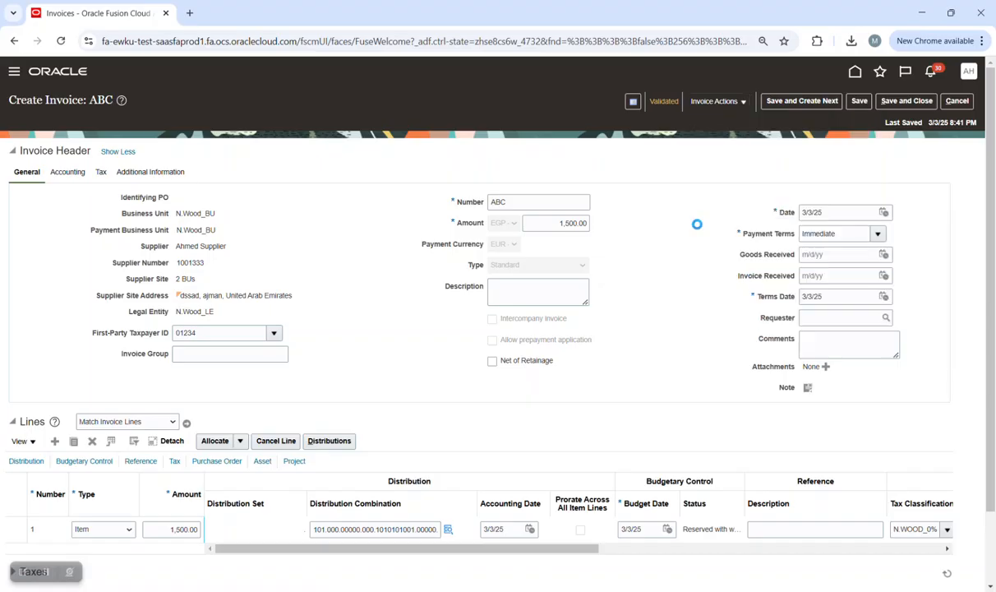
{"action": "left_click", "coordinate": [859, 104]}
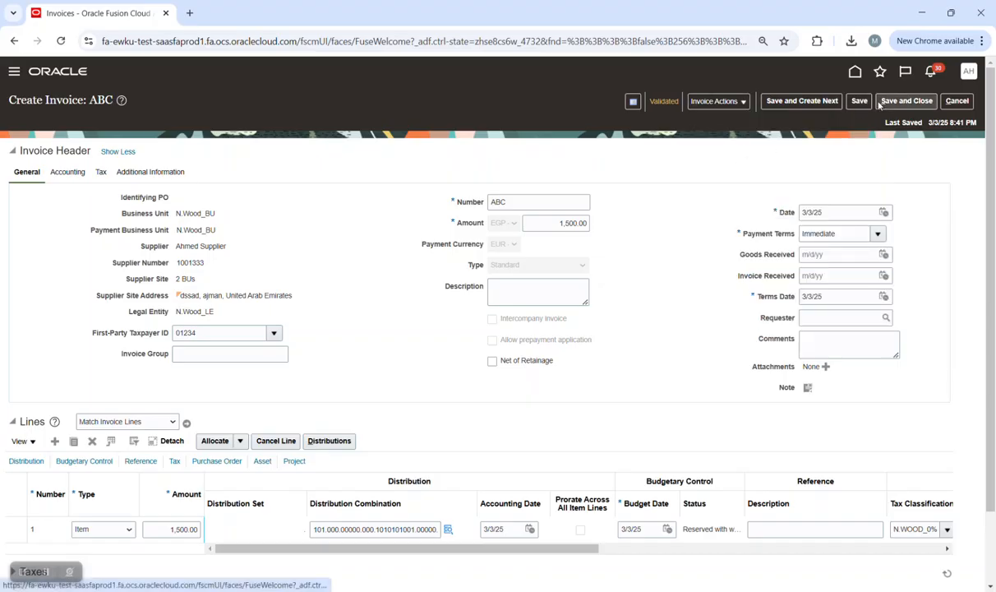
Post the invoice to the ledger and review its 1,500.00 accounting lines.
{"action": "left_click", "coordinate": [724, 102]}
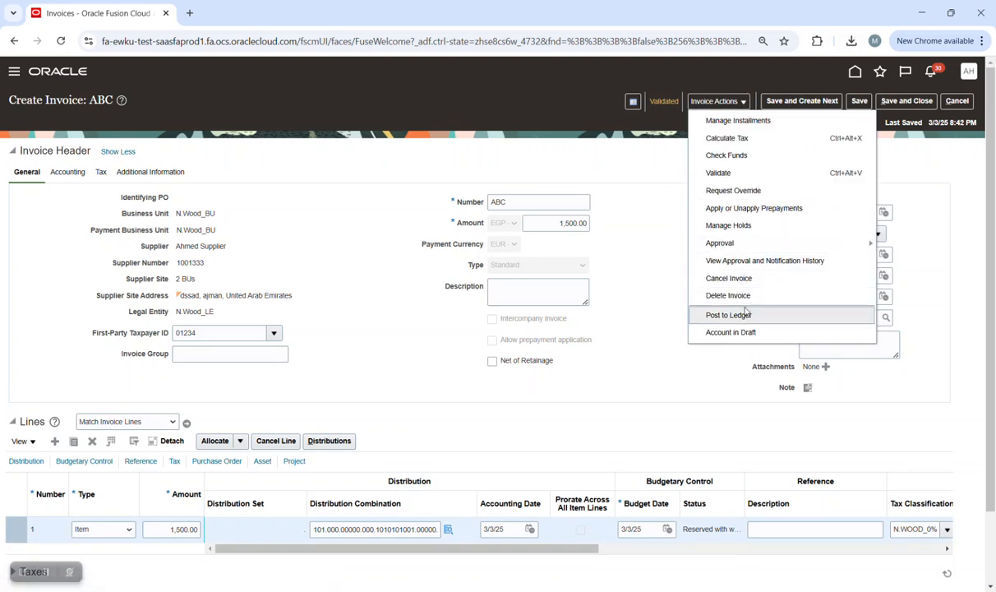
{"action": "left_click", "coordinate": [708, 297]}
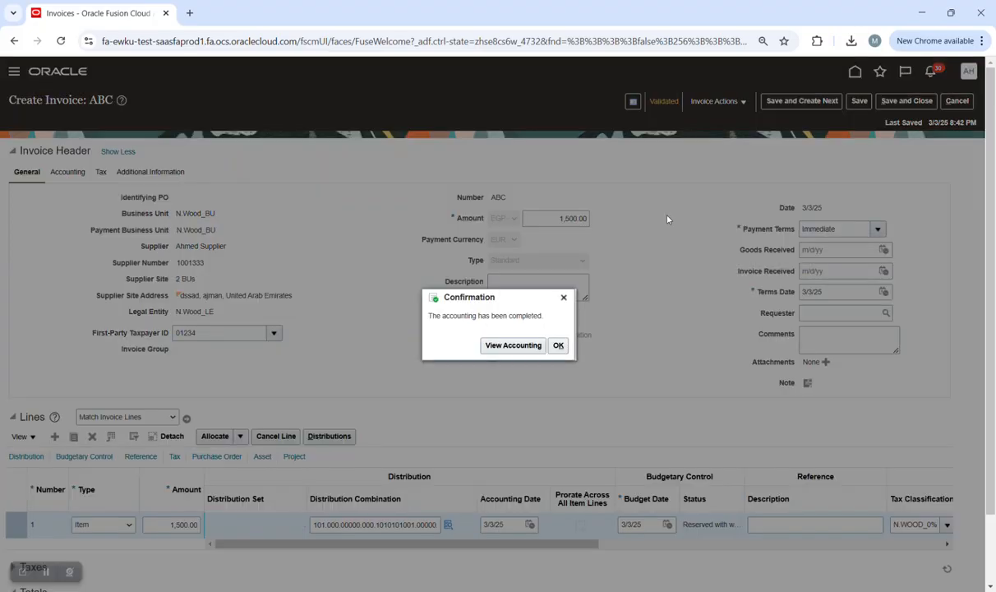
{"action": "left_click", "coordinate": [511, 346]}
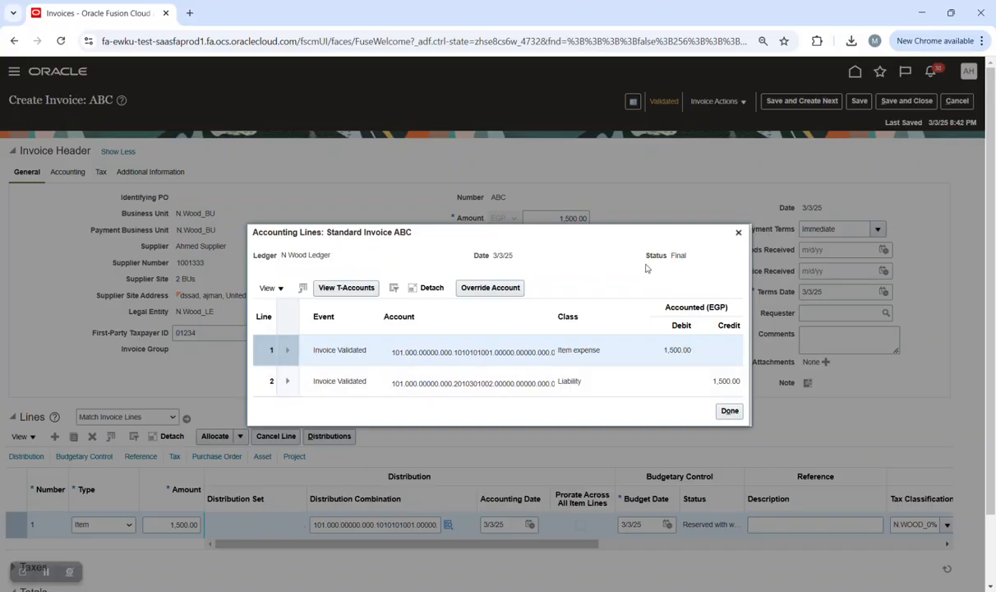
{"action": "left_click_drag", "start_coordinate": [552, 235], "coordinate": [534, 295]}
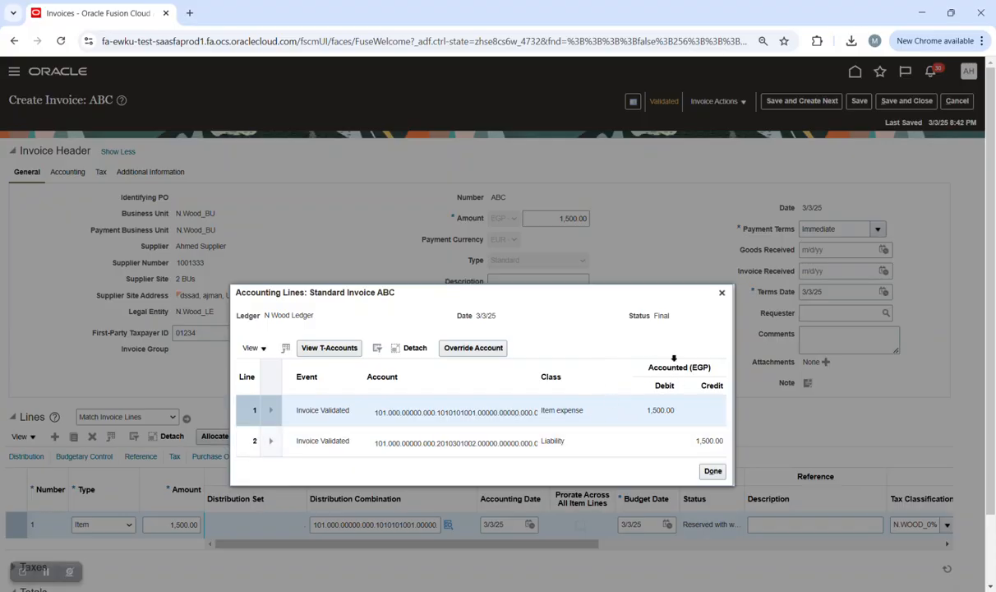
{"action": "left_click", "coordinate": [721, 292]}
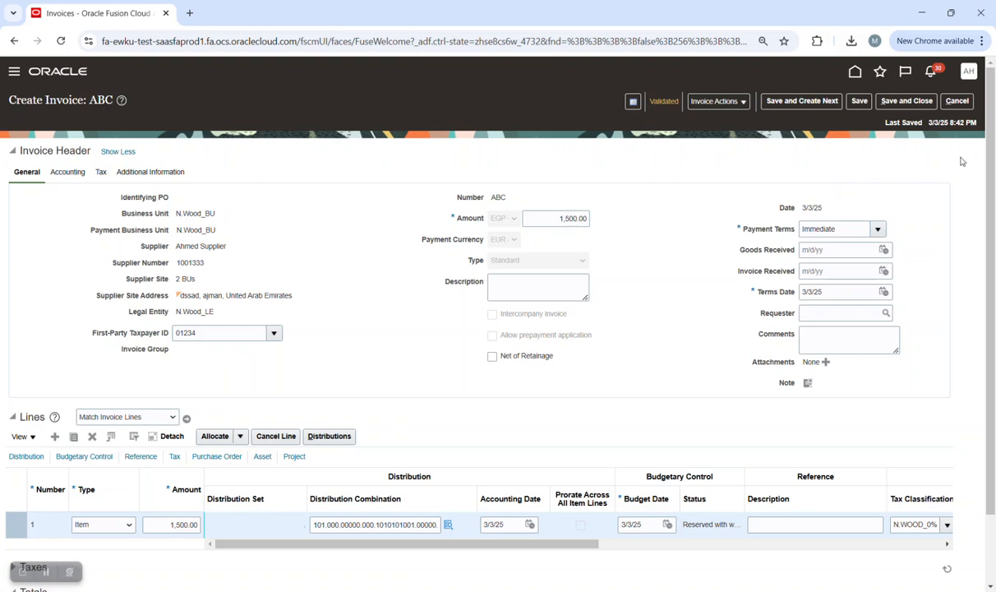
Cancel out of the invoice and go from Home to the Payables payments work area.
{"action": "left_click", "coordinate": [950, 104]}
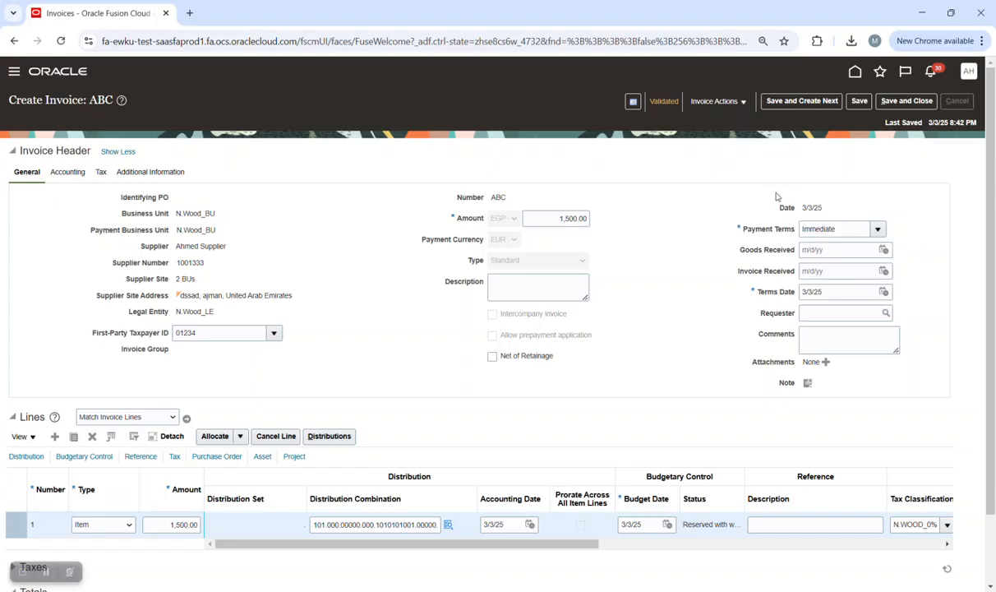
{"action": "left_click", "coordinate": [867, 73]}
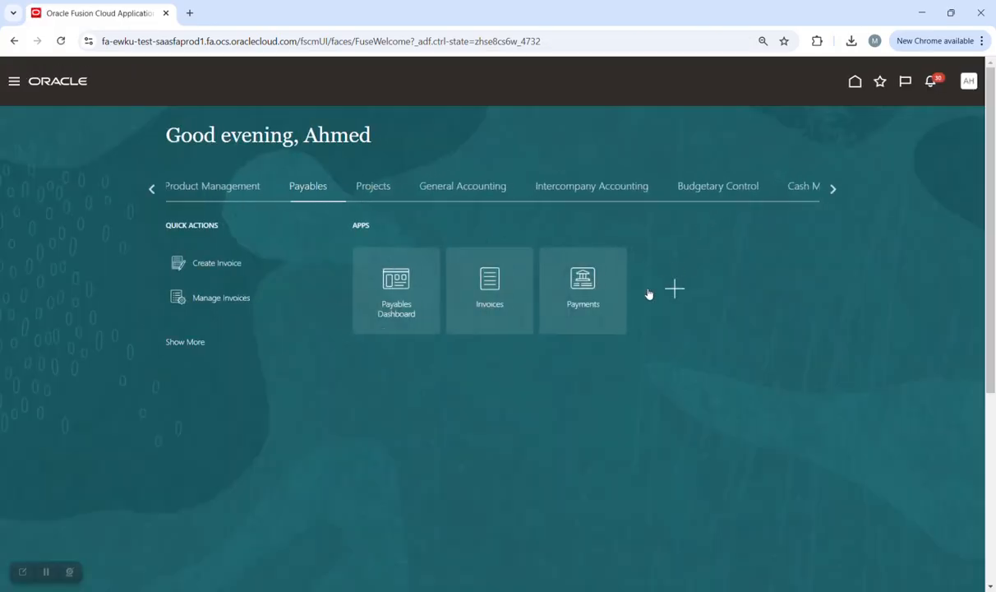
{"action": "left_click", "coordinate": [581, 283]}
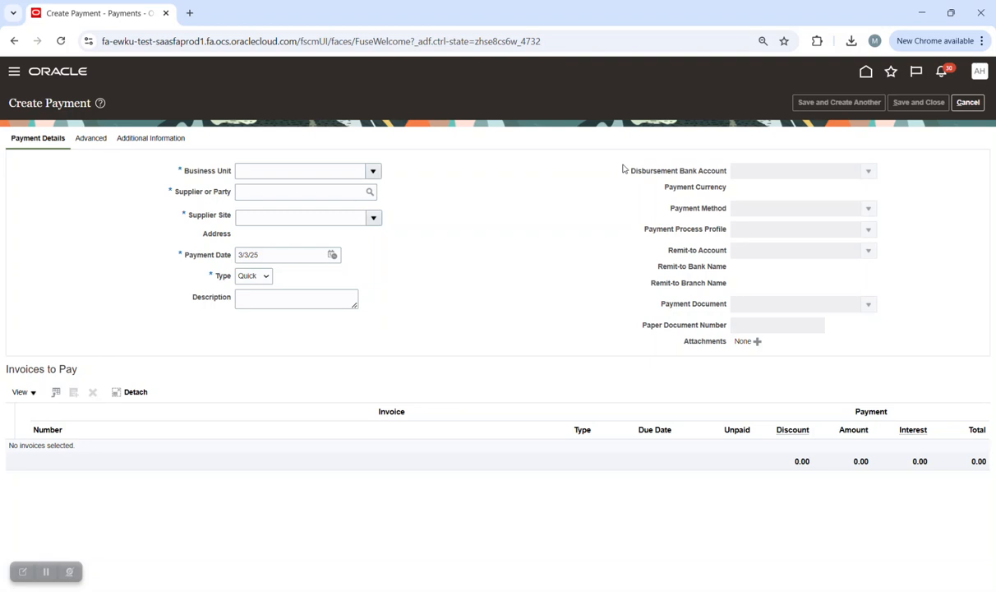
Set business unit N.Wood_BU, enter the supplier, and pick supplier site 2 BUs.
{"action": "left_click", "coordinate": [374, 171]}
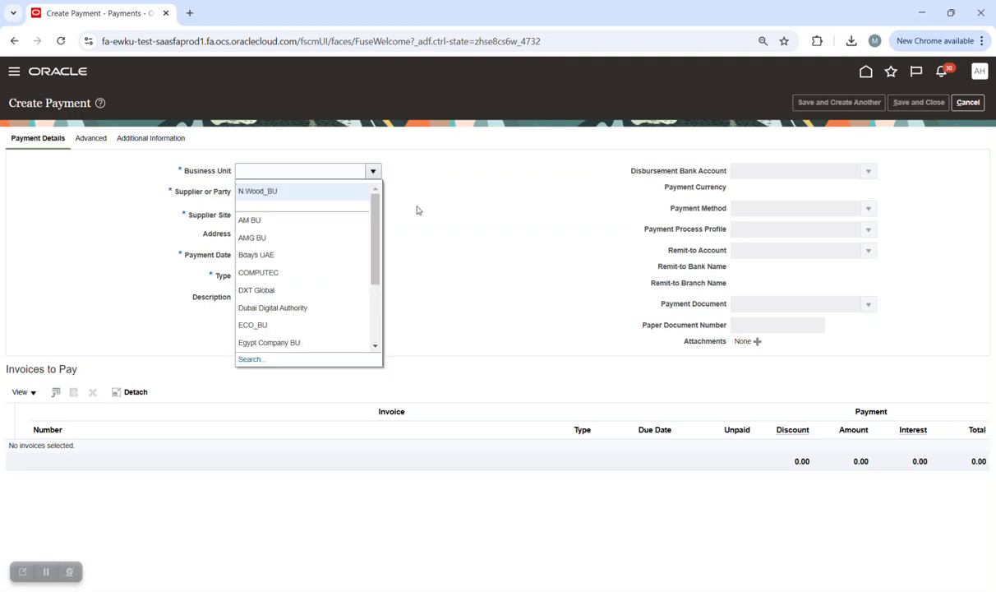
{"action": "left_click", "coordinate": [297, 197]}
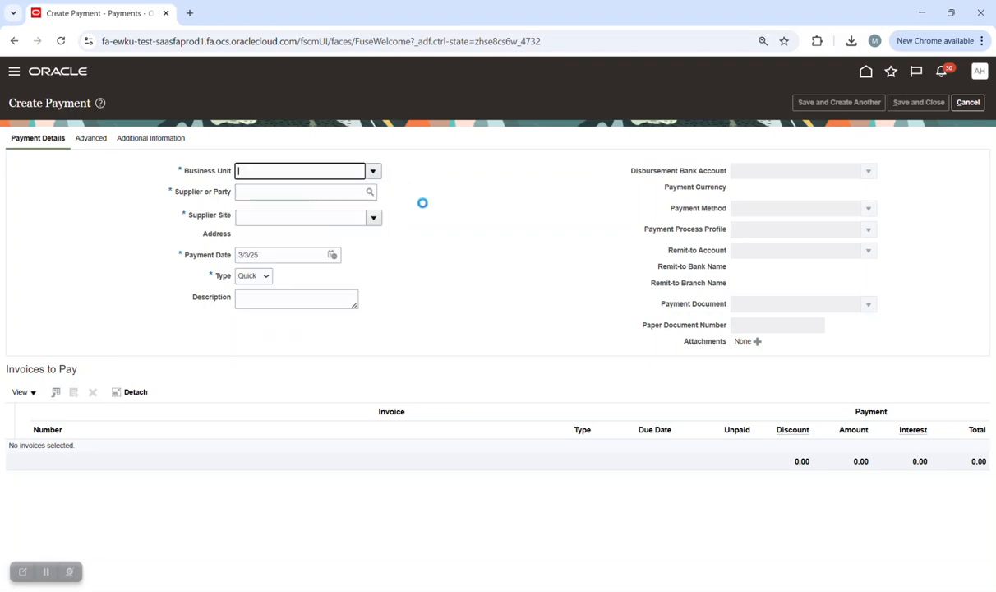
{"action": "left_click", "coordinate": [348, 191]}
{"action": "type", "text": "AHMED SU"}
{"action": "key", "text": "Caps_Lock"}
{"action": "left_click", "coordinate": [613, 254]}
{"action": "left_click", "coordinate": [375, 219]}
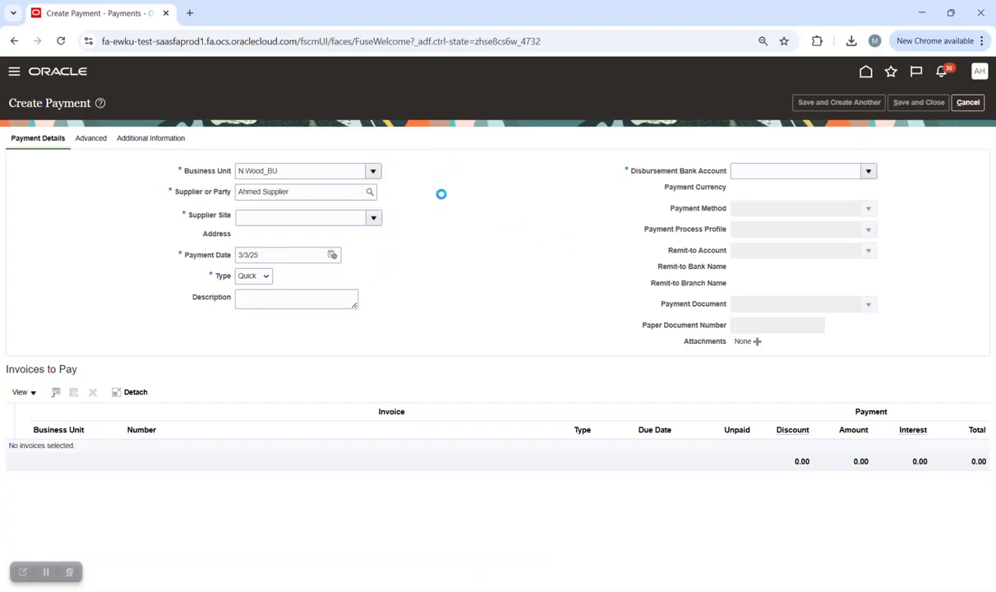
{"action": "left_click", "coordinate": [357, 239]}
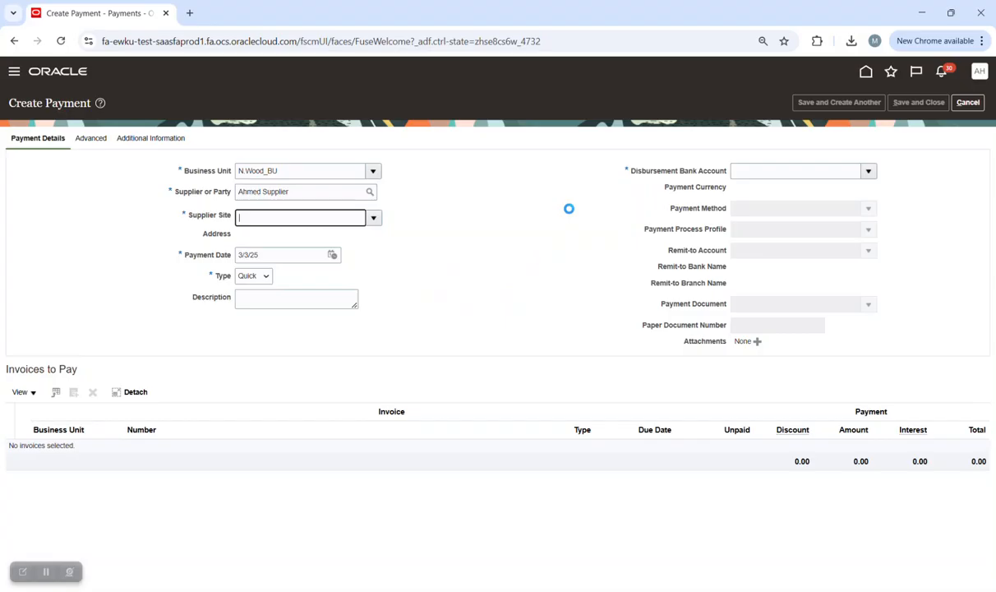
Pay from Nile Wood_NBK_EGP in EUR with profile BD Check, and pick invoice ABC.
{"action": "left_click", "coordinate": [867, 172]}
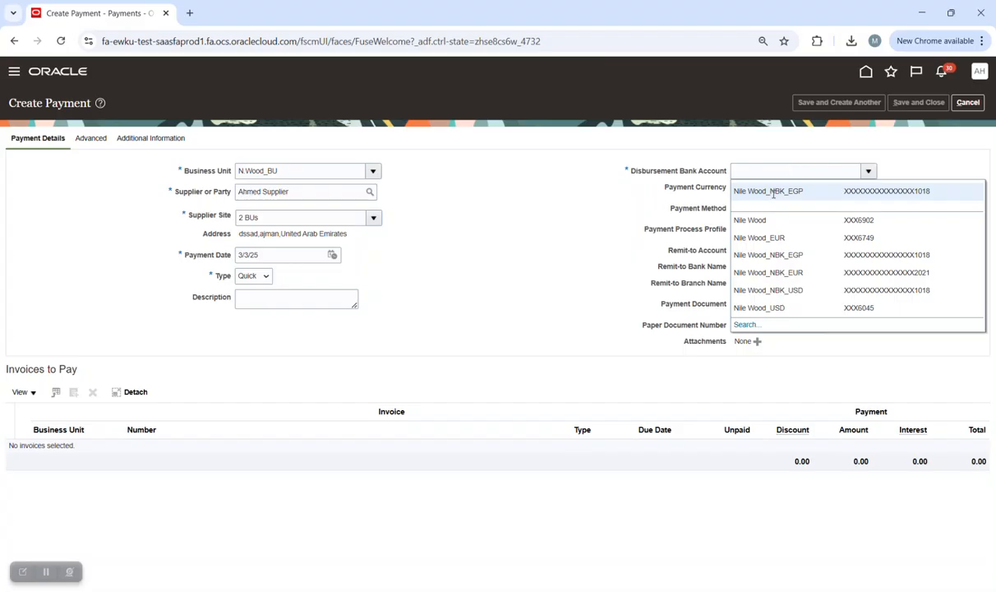
{"action": "left_click", "coordinate": [772, 191]}
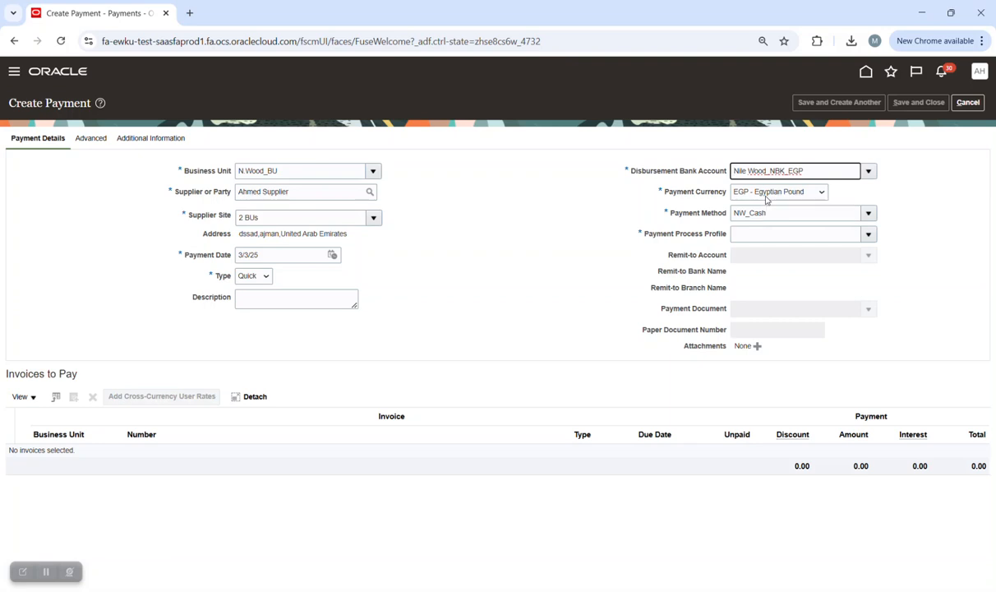
{"action": "left_click", "coordinate": [766, 199]}
{"action": "scroll", "coordinate": [772, 247], "scroll_direction": "up", "scroll_amount": 10}
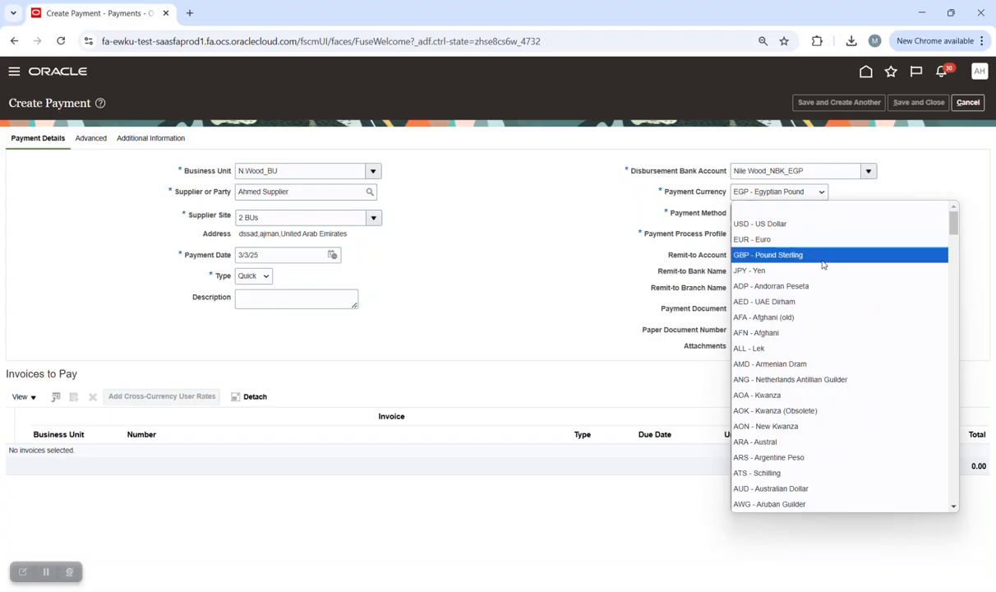
{"action": "left_click", "coordinate": [772, 244]}
{"action": "left_click", "coordinate": [869, 235]}
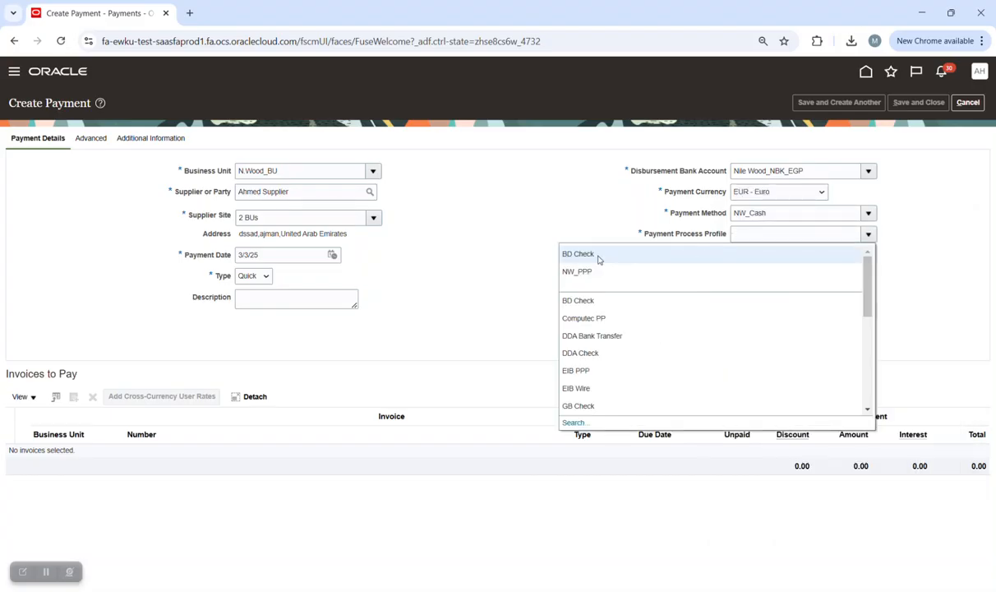
{"action": "left_click", "coordinate": [598, 257]}
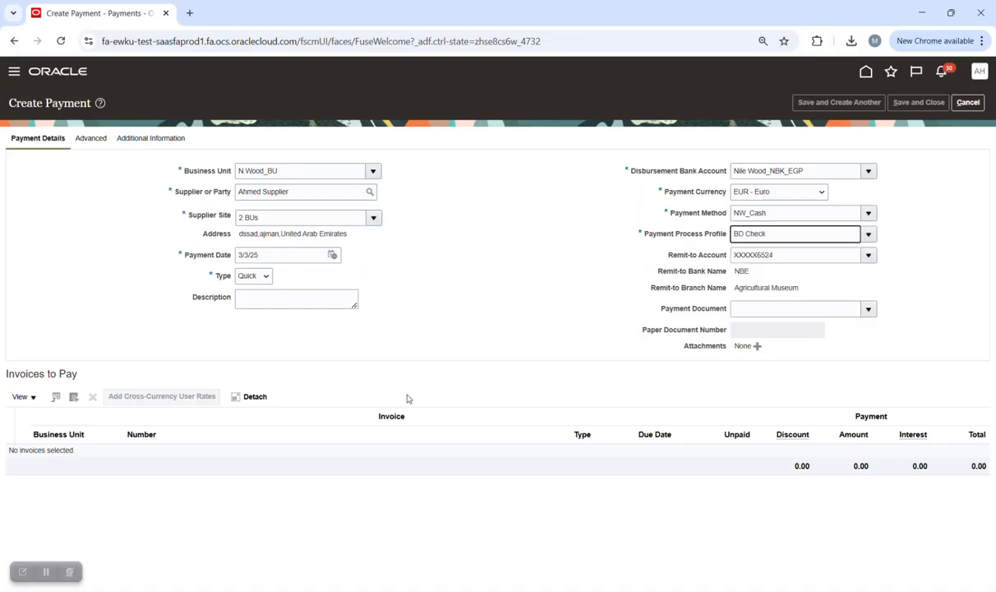
{"action": "left_click", "coordinate": [75, 398]}
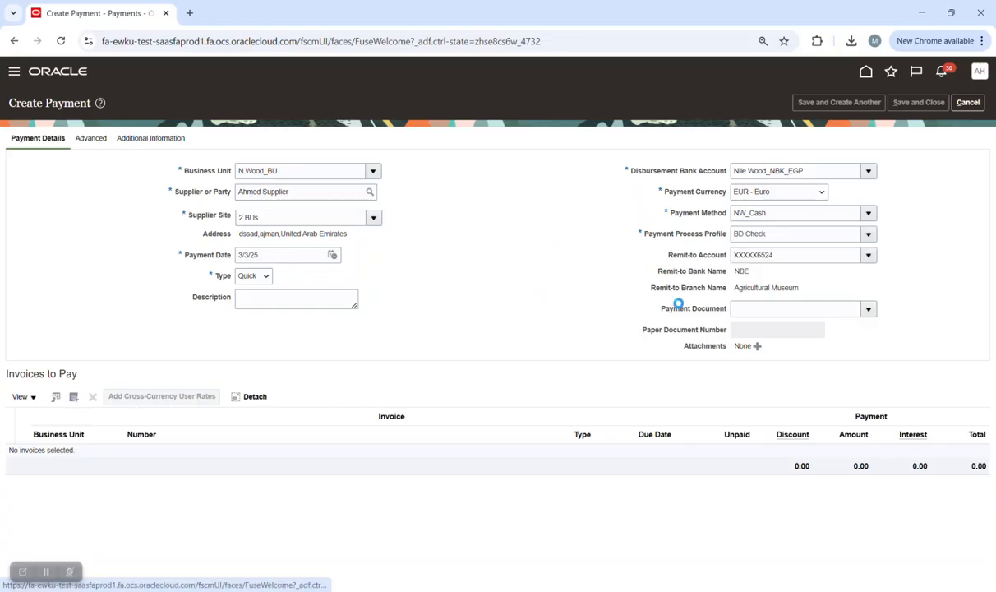
{"action": "left_click", "coordinate": [396, 404]}
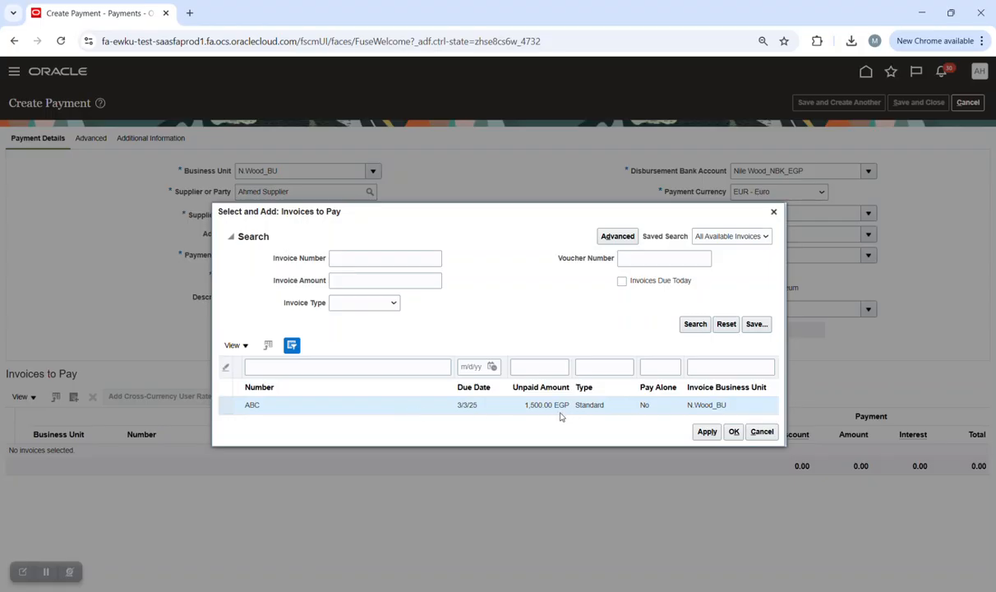
Add invoice ABC to the payment and confirm the 55 conversion rate on the Advanced tab.
{"action": "left_click", "coordinate": [734, 432]}
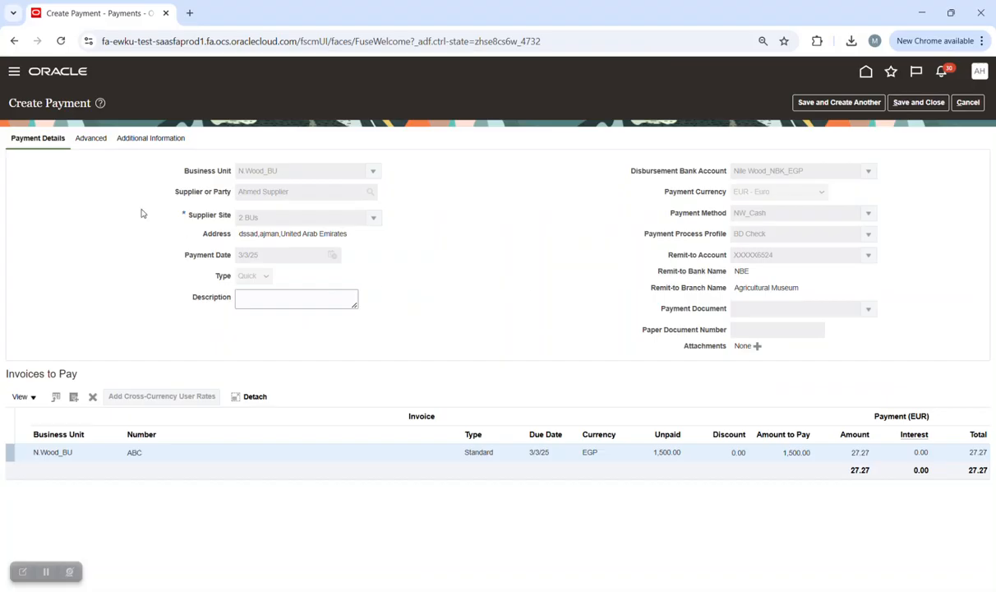
{"action": "left_click", "coordinate": [89, 140]}
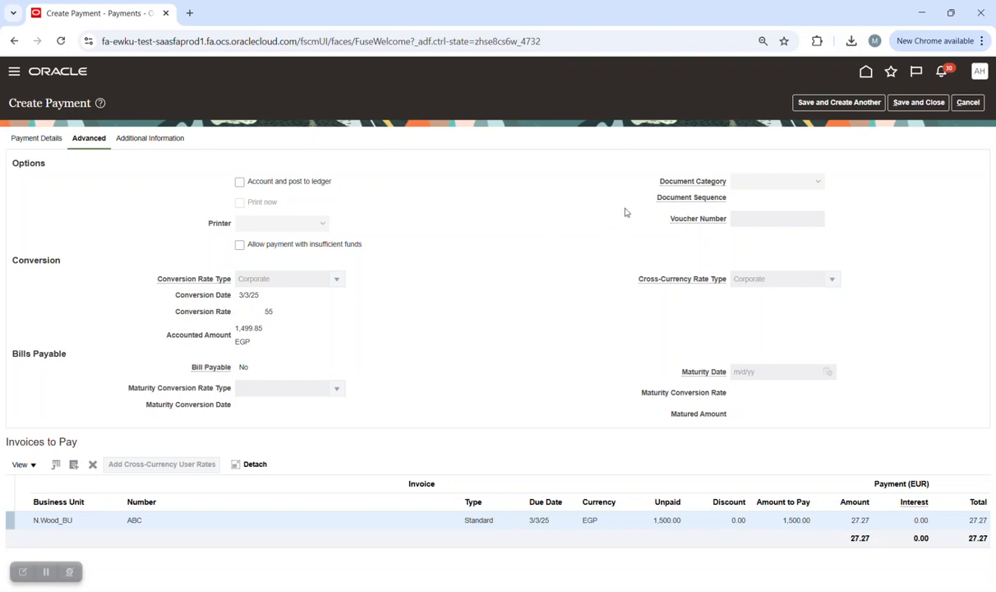
{"action": "left_click", "coordinate": [42, 138]}
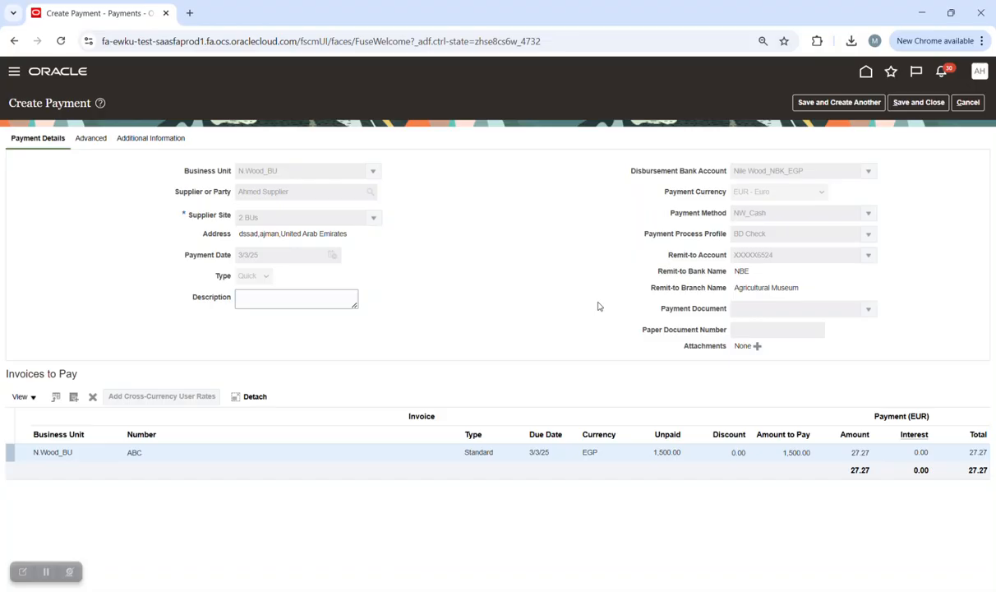
Save and close the payment, noting its number 246.
{"action": "left_click", "coordinate": [926, 102]}
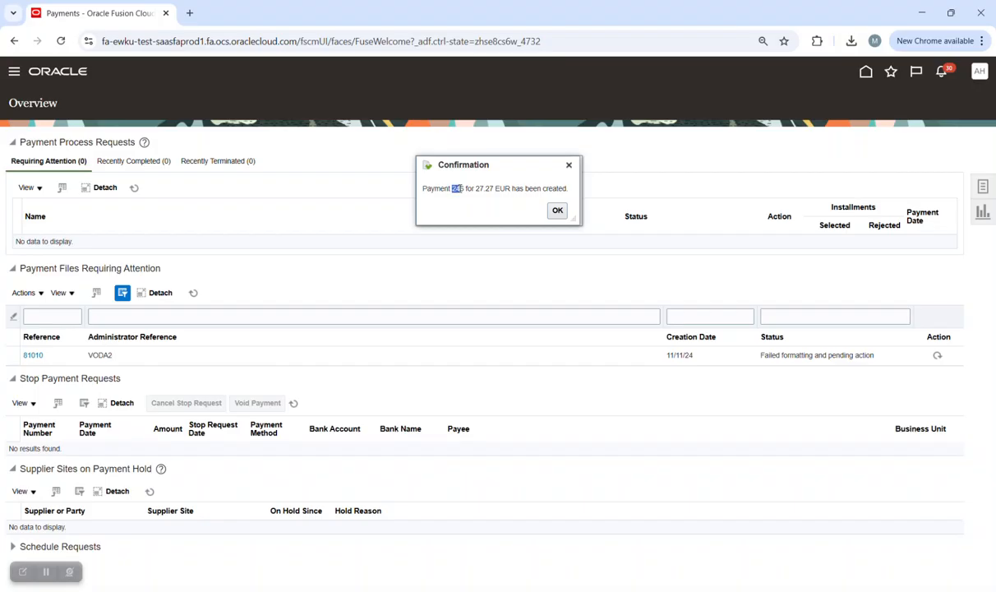
{"action": "right_click", "coordinate": [458, 188]}
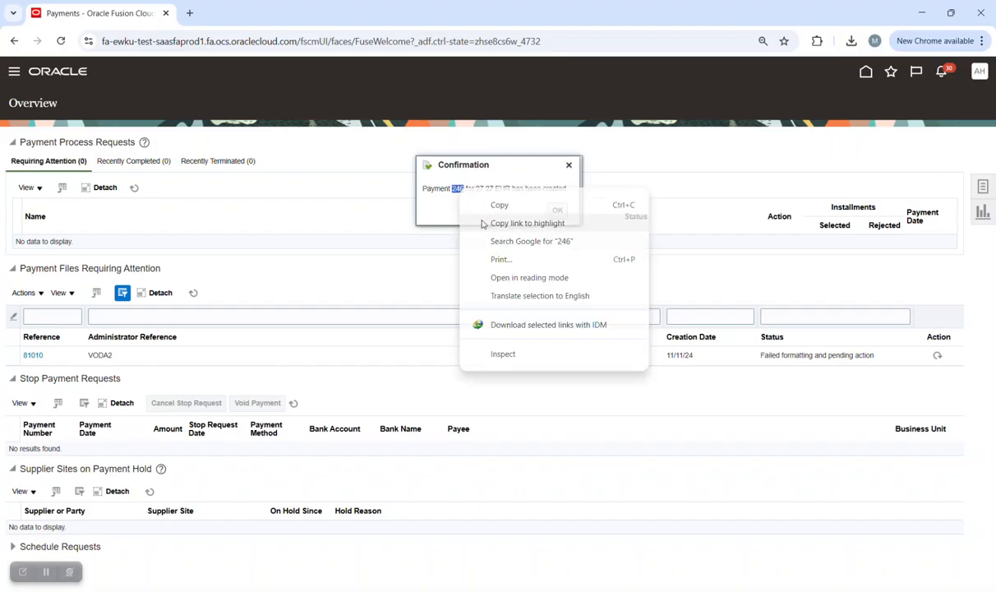
{"action": "left_click", "coordinate": [493, 205]}
Find payment 246 in Manage Payments and open it.
{"action": "left_click", "coordinate": [982, 188]}
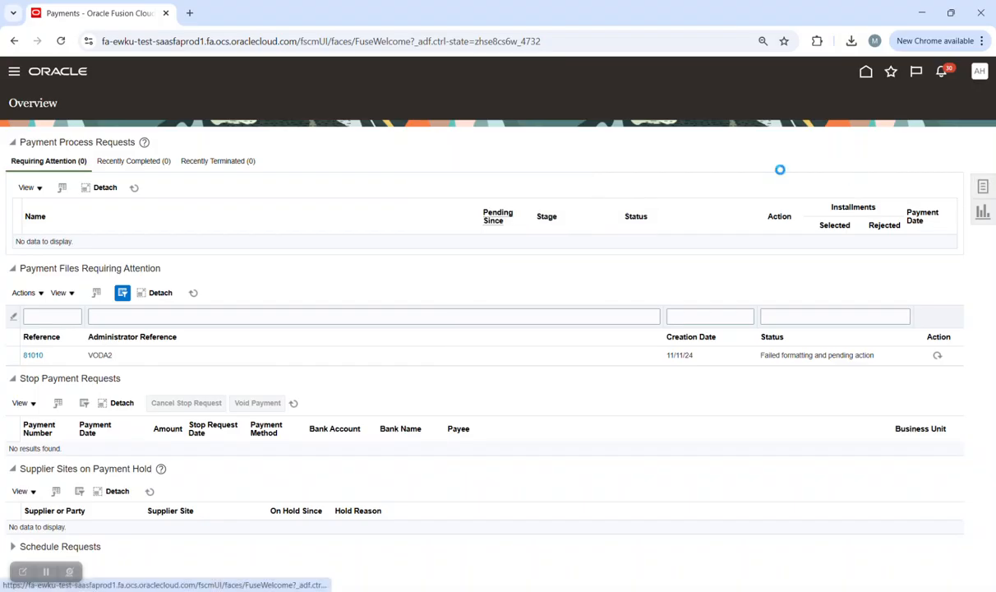
{"action": "left_click", "coordinate": [859, 162]}
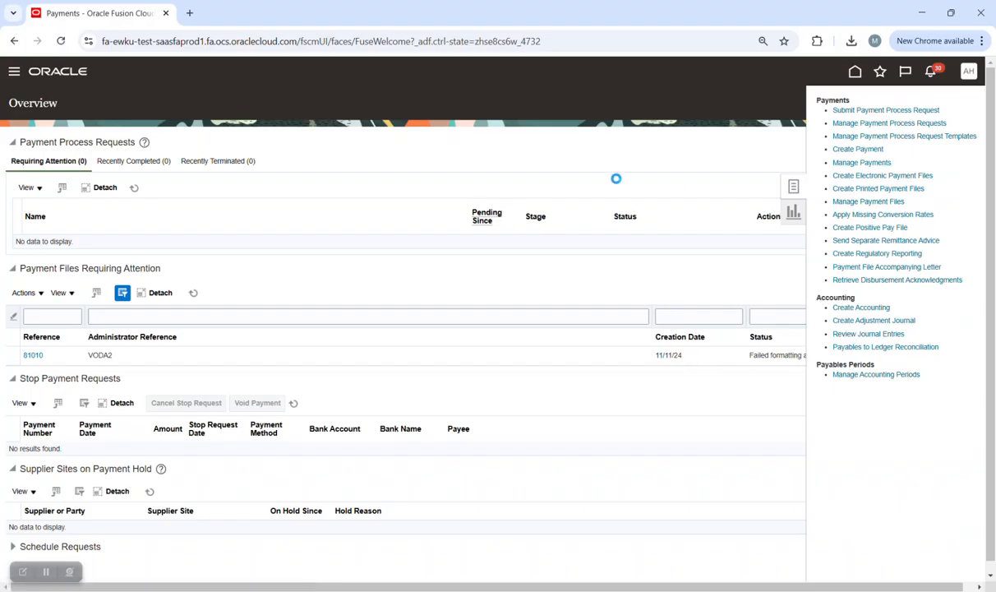
{"action": "left_click", "coordinate": [275, 217]}
{"action": "type", "text": "246"}
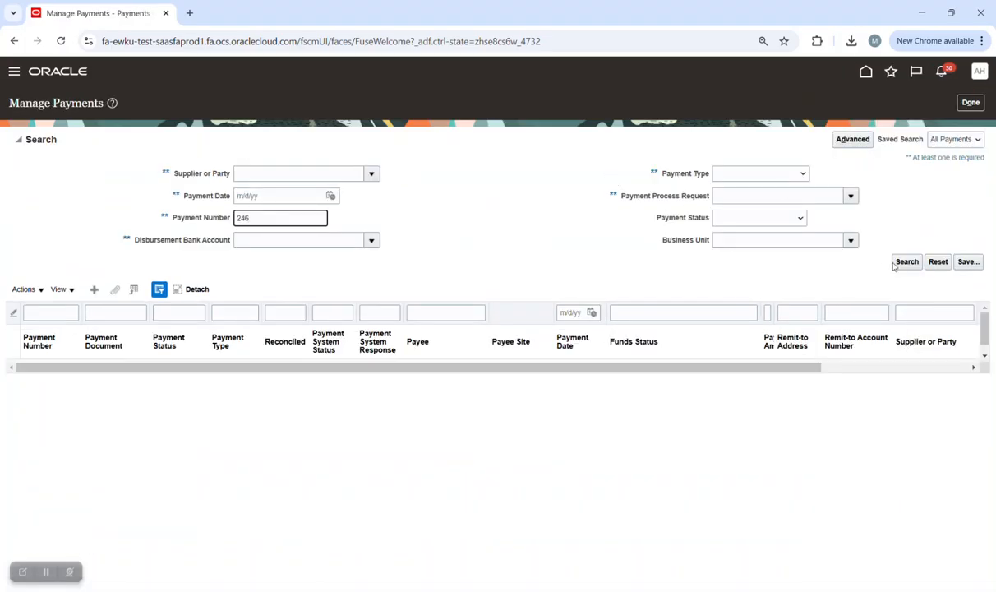
{"action": "key", "text": "Return"}
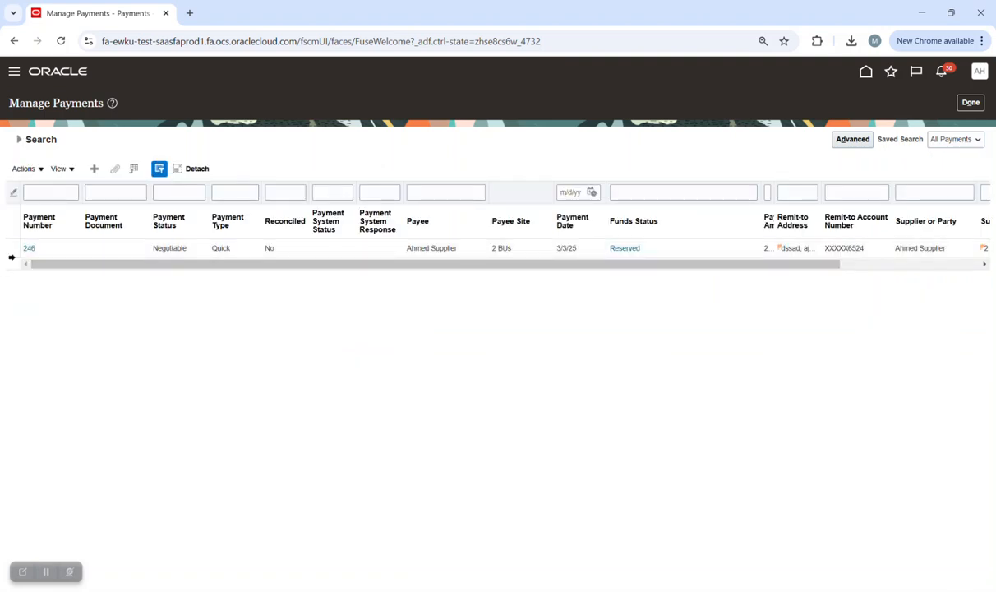
{"action": "left_click", "coordinate": [31, 248]}
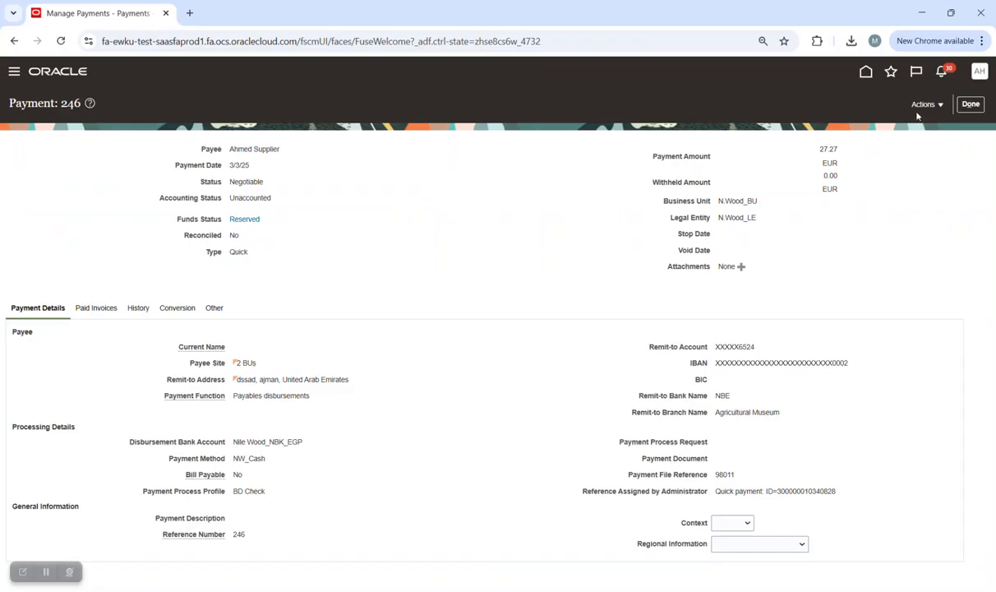
Post payment 246 to the ledger and review its accounting lines.
{"action": "left_click", "coordinate": [927, 103]}
{"action": "left_click", "coordinate": [910, 180]}
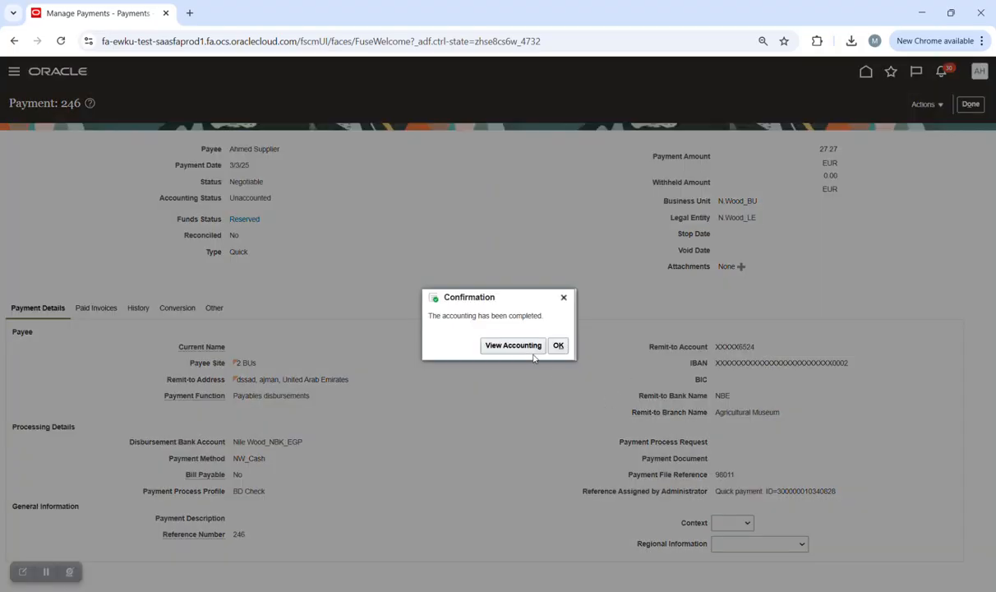
{"action": "left_click", "coordinate": [530, 348]}
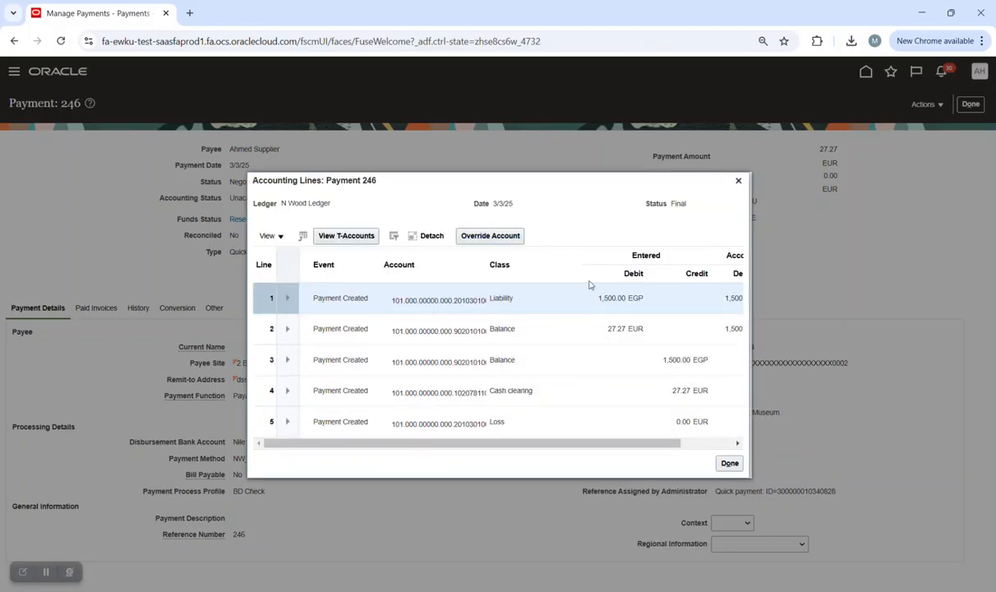
{"action": "left_click_drag", "start_coordinate": [629, 444], "coordinate": [683, 445]}
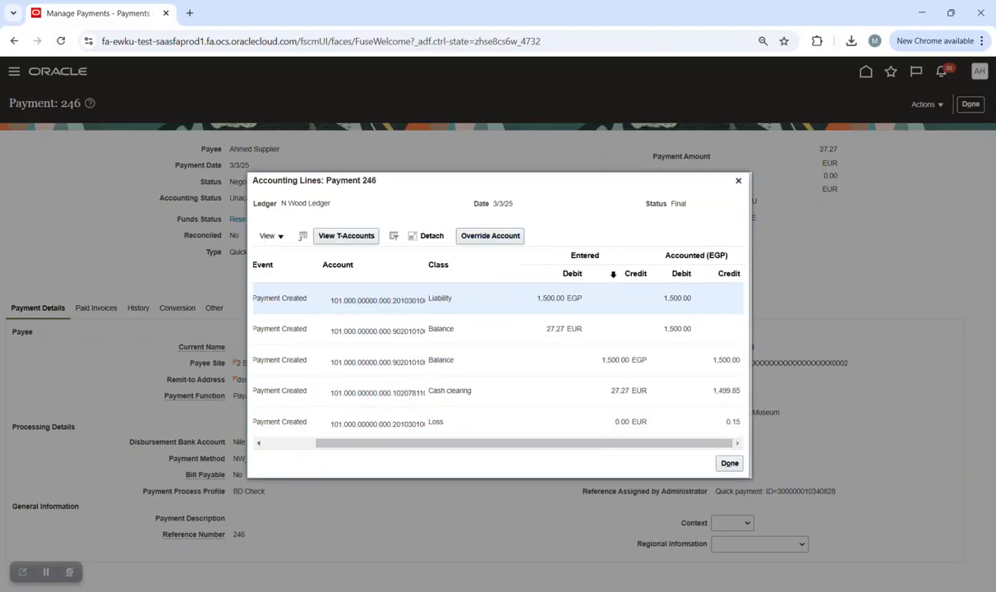
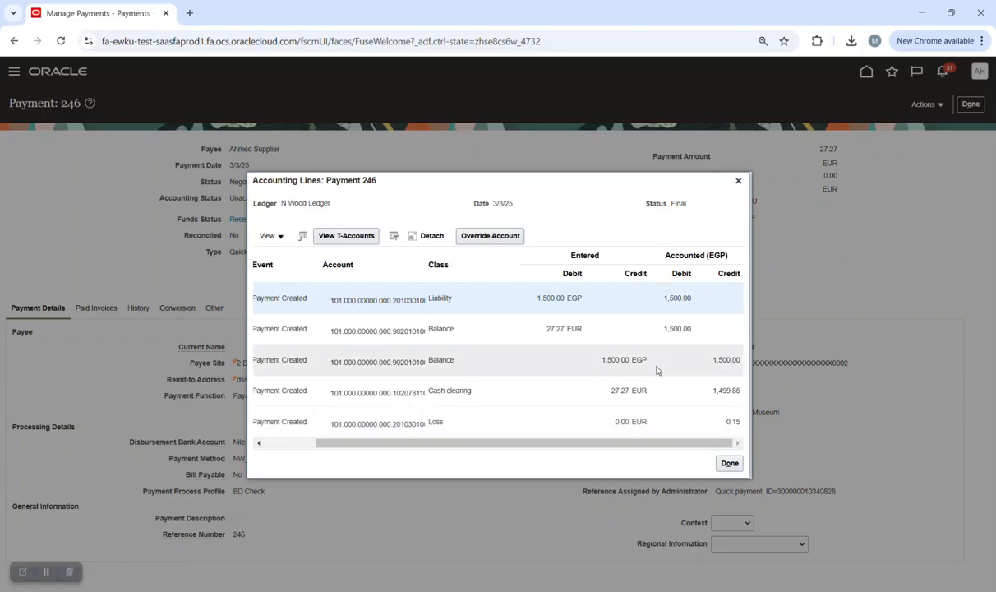
Close payment 246's Accounting Lines dialog and leave the payment with Done.
{"action": "left_click", "coordinate": [738, 181]}
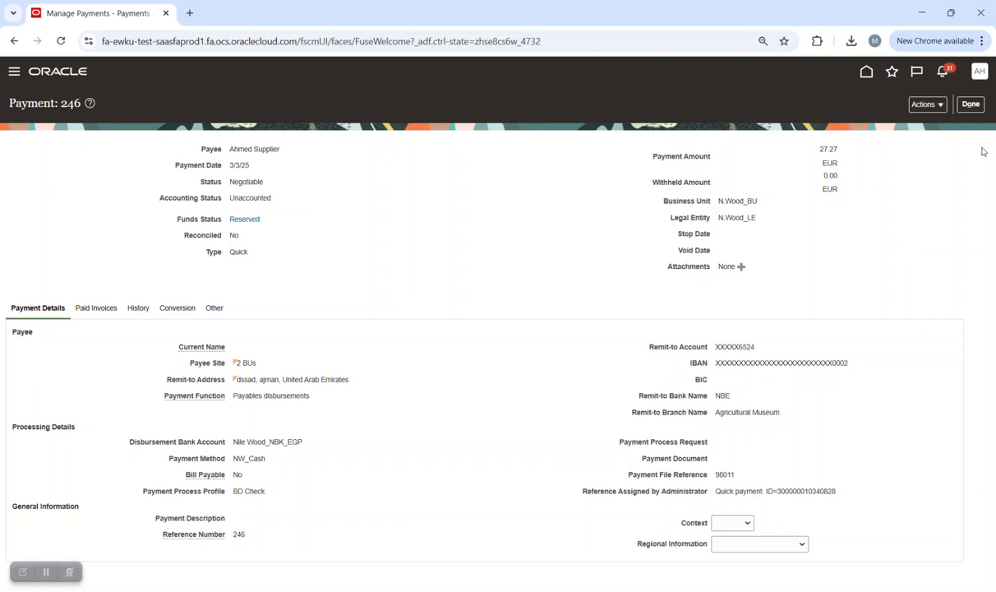
{"action": "left_click", "coordinate": [971, 103]}
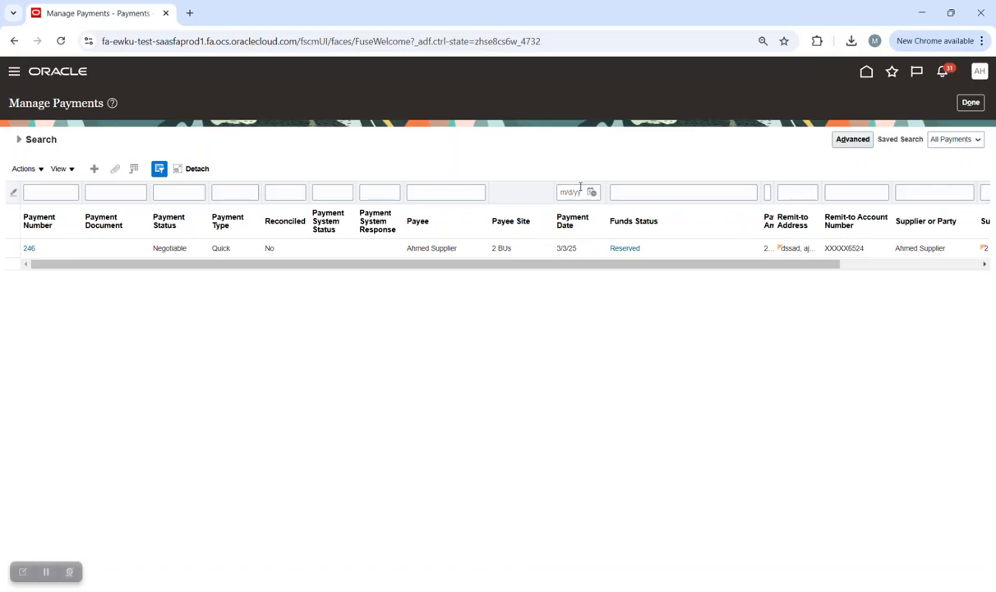
Go from Home to Payables > Invoices and start a blank invoice with Create.
{"action": "left_click", "coordinate": [971, 104]}
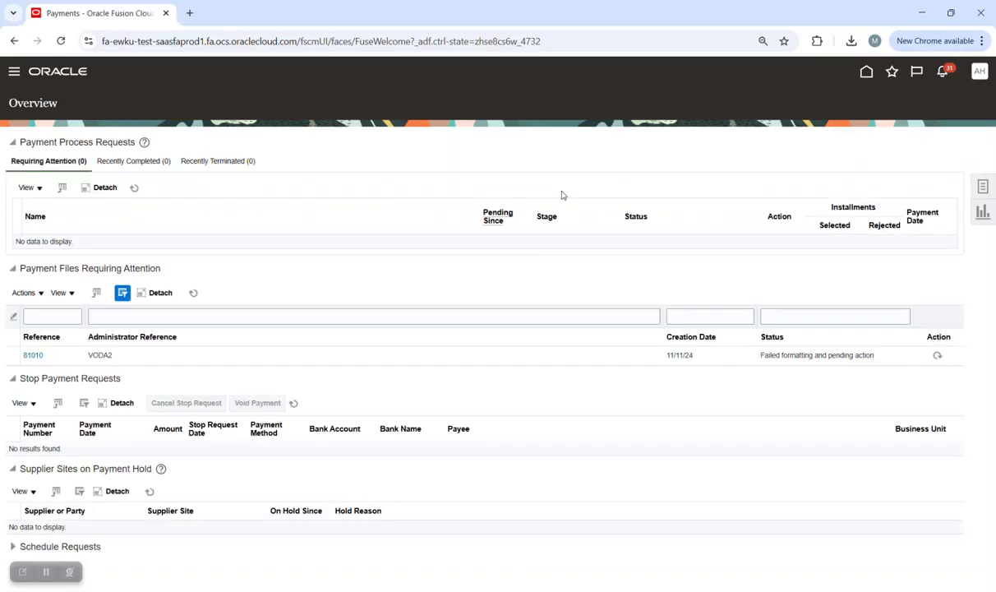
{"action": "left_click", "coordinate": [984, 186]}
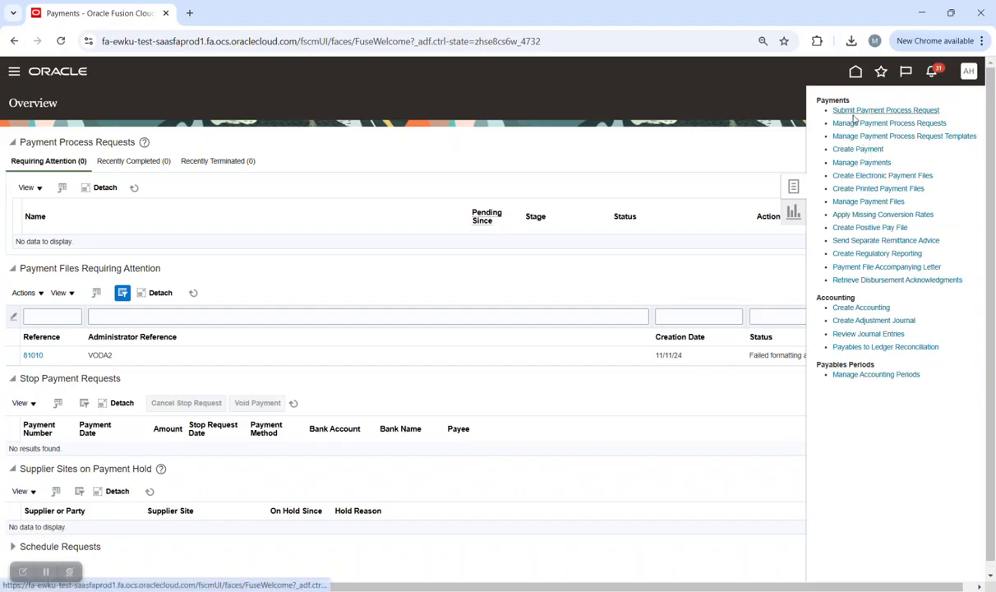
{"action": "left_click", "coordinate": [856, 74]}
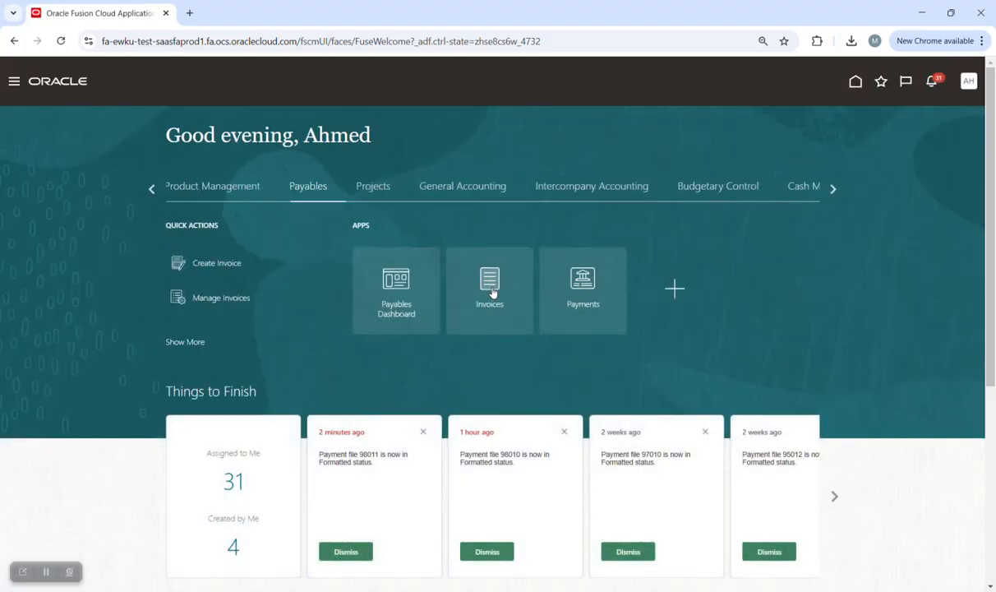
{"action": "left_click", "coordinate": [493, 292]}
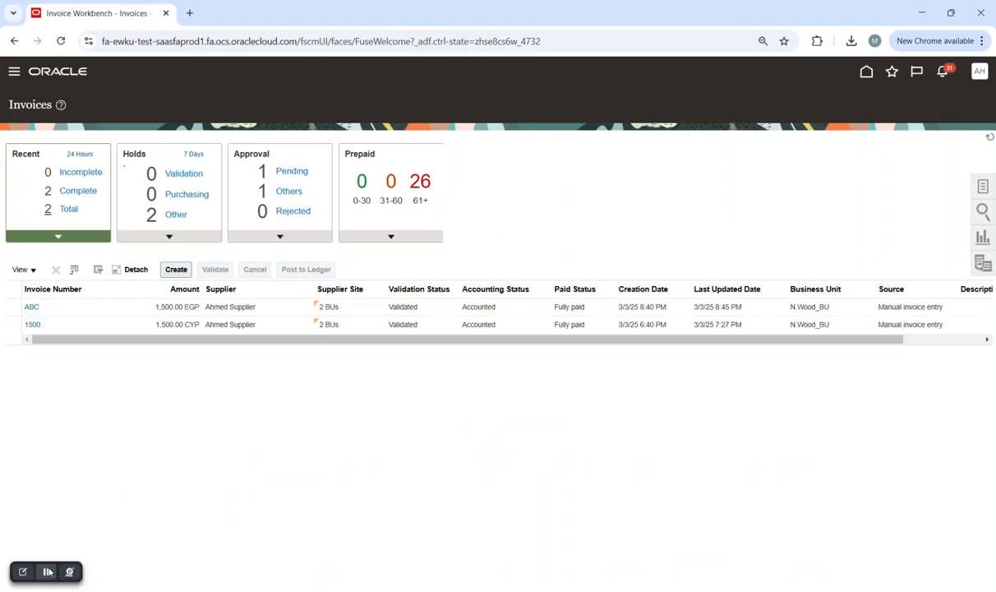
{"action": "left_click", "coordinate": [171, 270]}
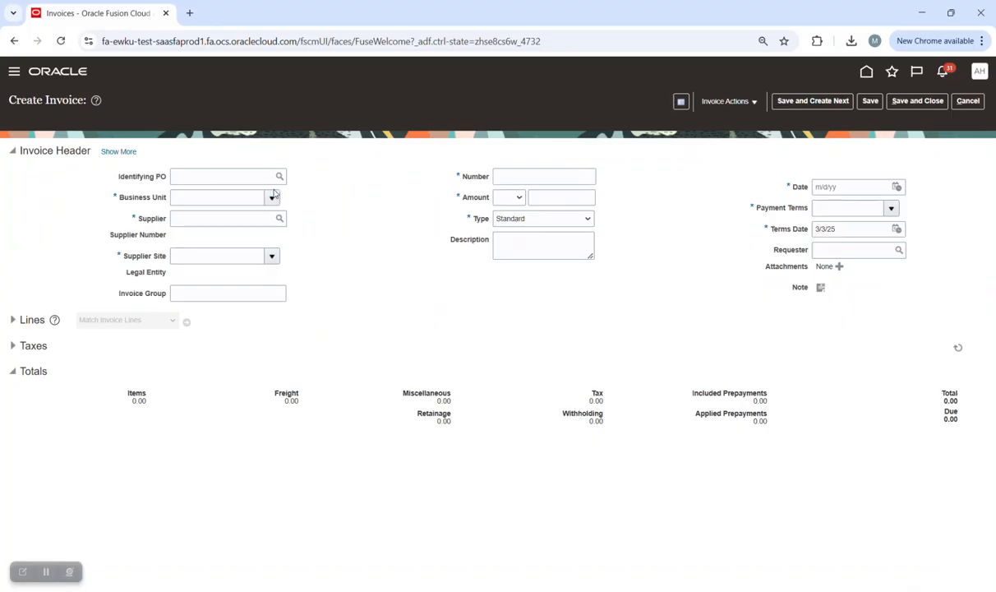
Enter invoice 3curr for N.Wood_BU and the supplier, amount 4,500.00 CYP.
{"action": "left_click", "coordinate": [272, 199]}
{"action": "left_click", "coordinate": [238, 218]}
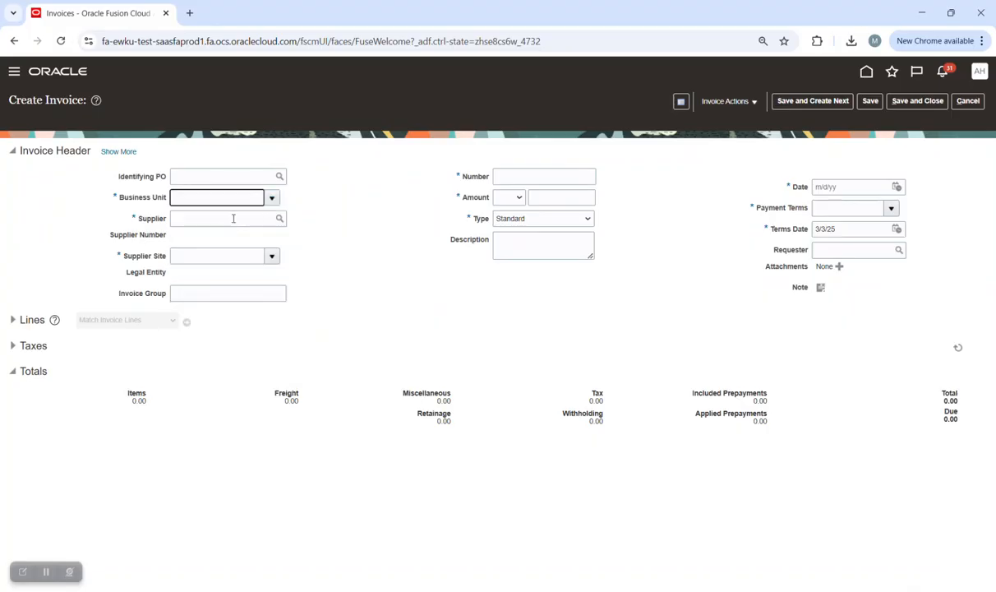
{"action": "left_click", "coordinate": [233, 218]}
{"action": "type", "text": "ahmed su"}
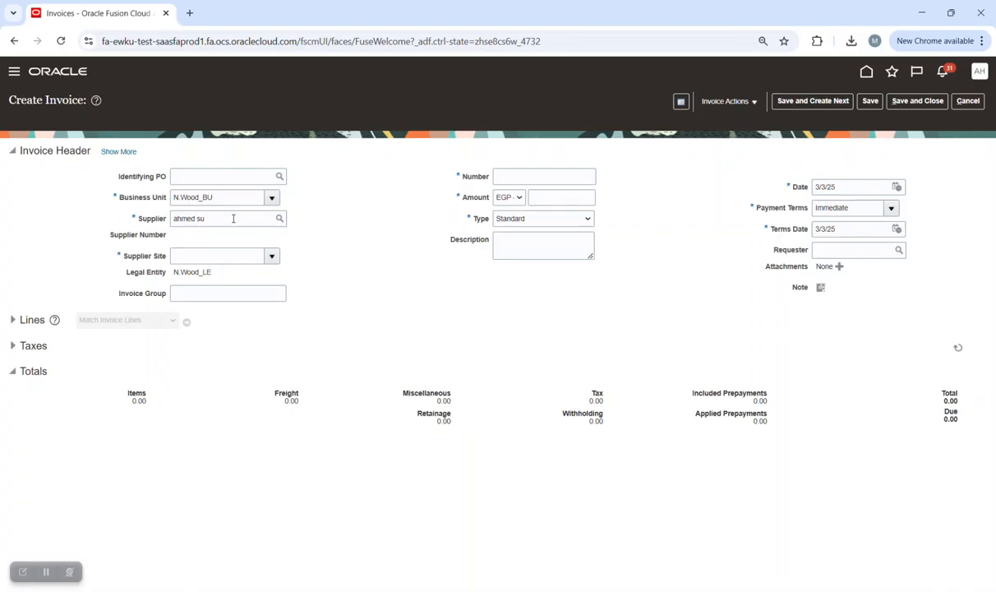
{"action": "key", "text": "Tab"}
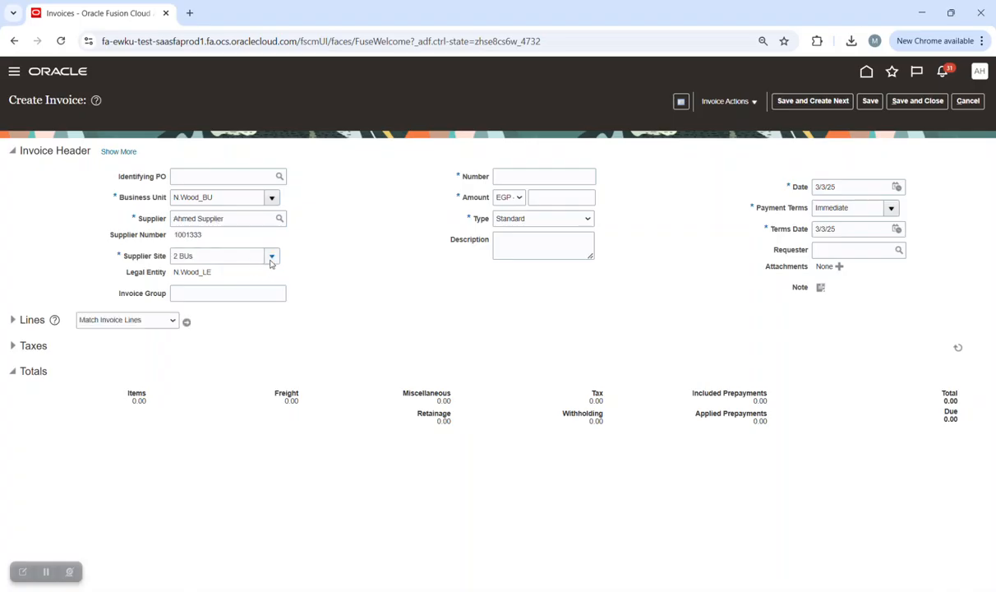
{"action": "left_click", "coordinate": [509, 177]}
{"action": "type", "text": "3curr"}
{"action": "key", "text": "Tab"}
{"action": "key", "text": "Tab"}
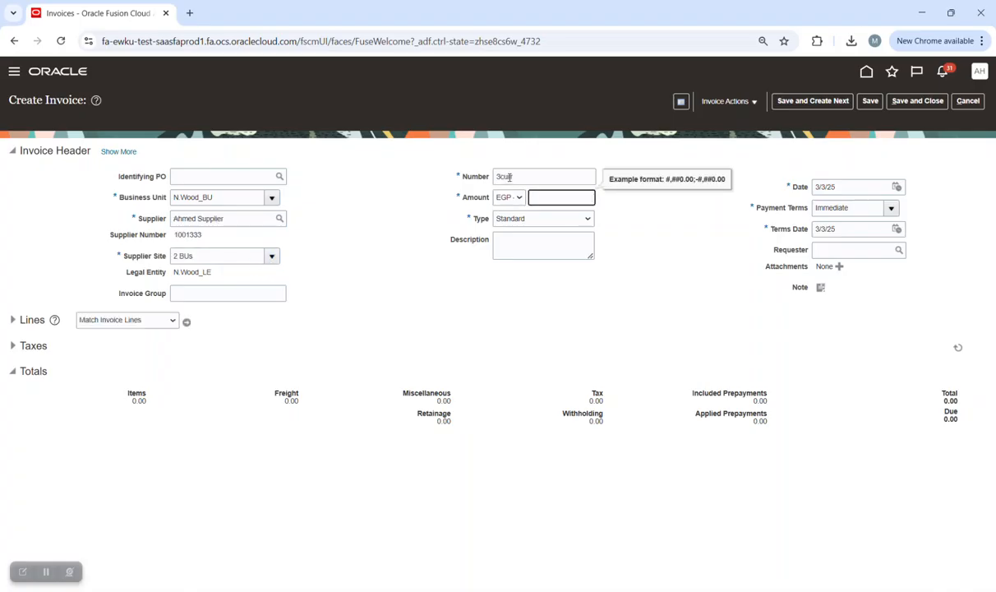
{"action": "left_click", "coordinate": [506, 198]}
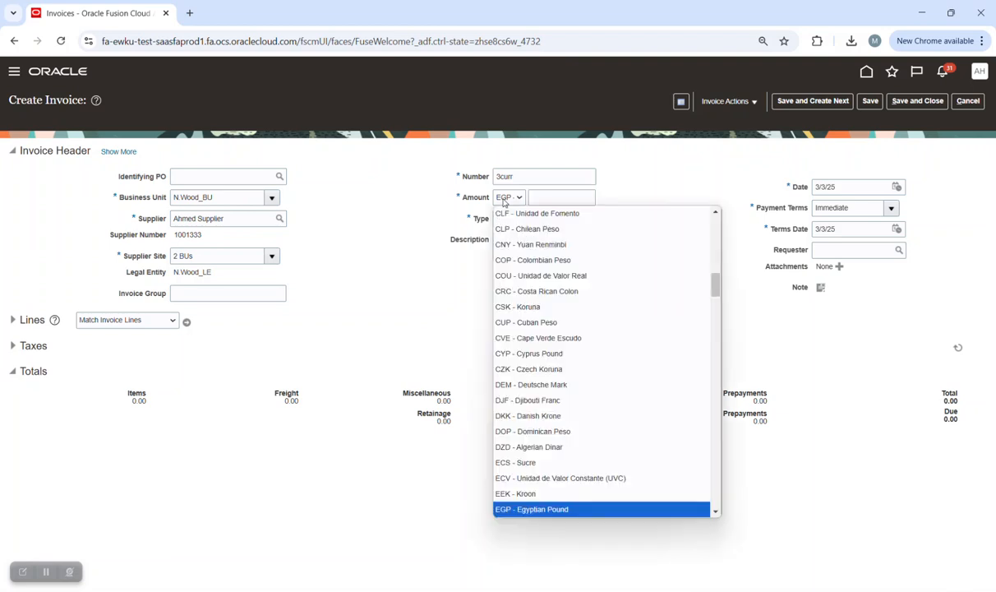
{"action": "left_click", "coordinate": [574, 354]}
{"action": "left_click", "coordinate": [552, 199]}
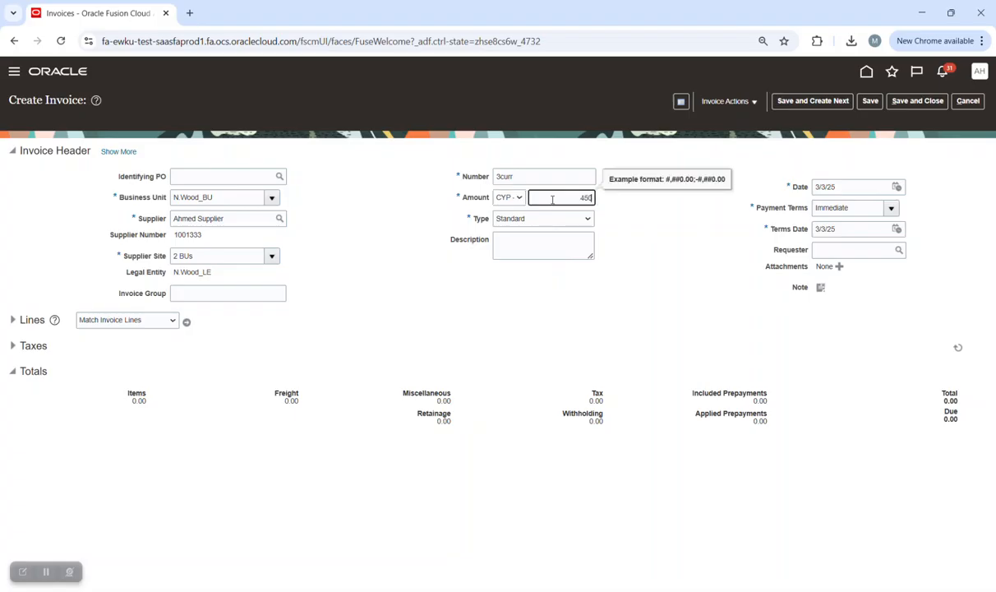
{"action": "left_click", "coordinate": [650, 245]}
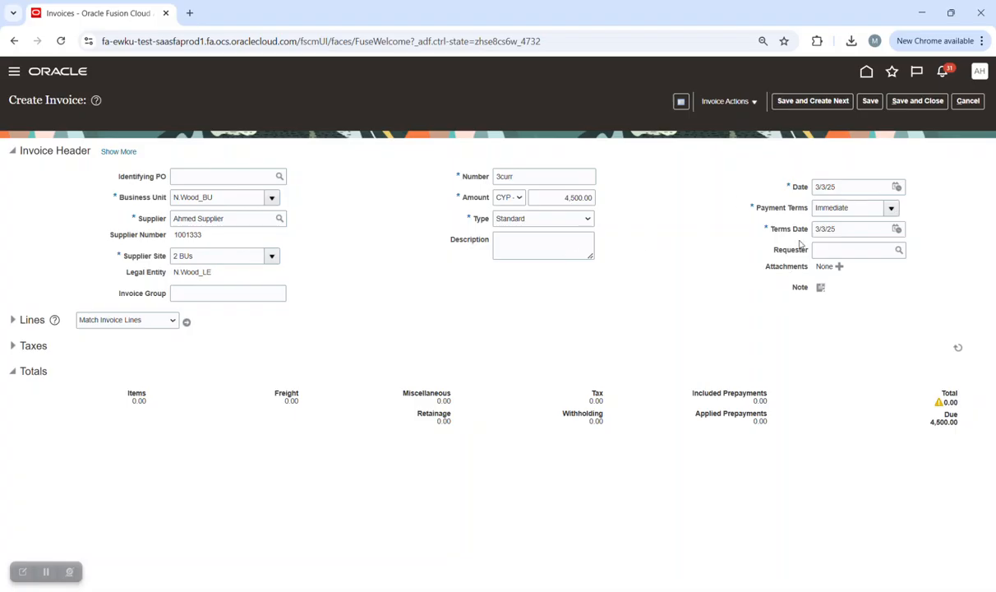
Set the payment currency to USD and check the Corporate conversion rate of 15.
{"action": "left_click", "coordinate": [120, 151]}
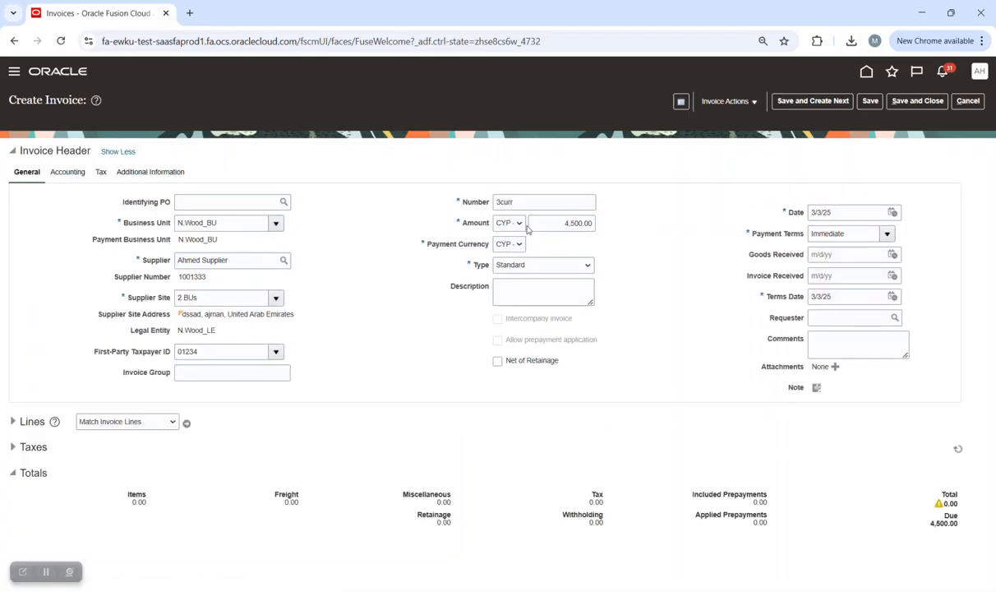
{"action": "left_click", "coordinate": [509, 245]}
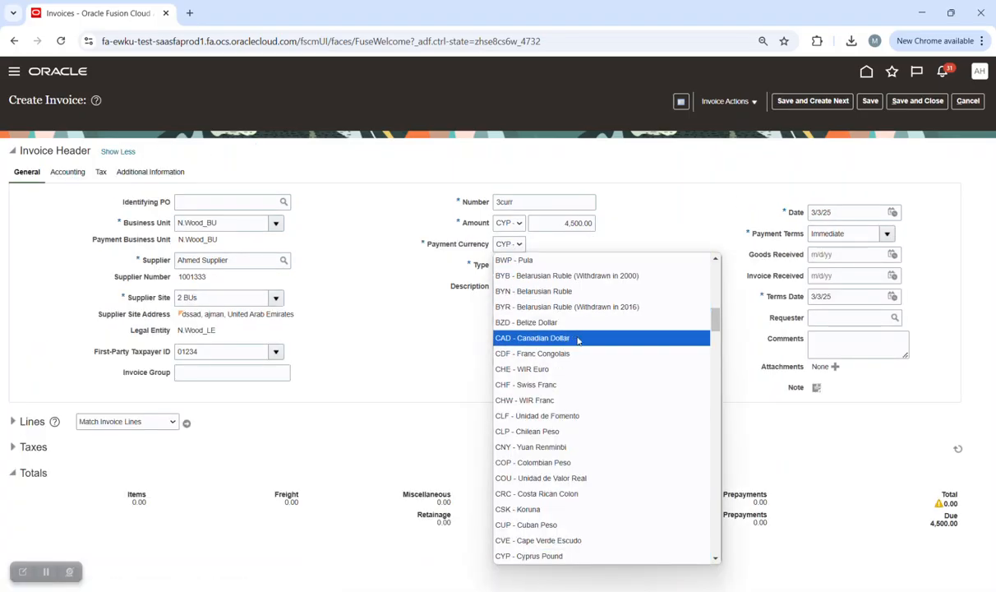
{"action": "scroll", "coordinate": [594, 324], "scroll_direction": "up", "scroll_amount": 7}
{"action": "left_click", "coordinate": [576, 294]}
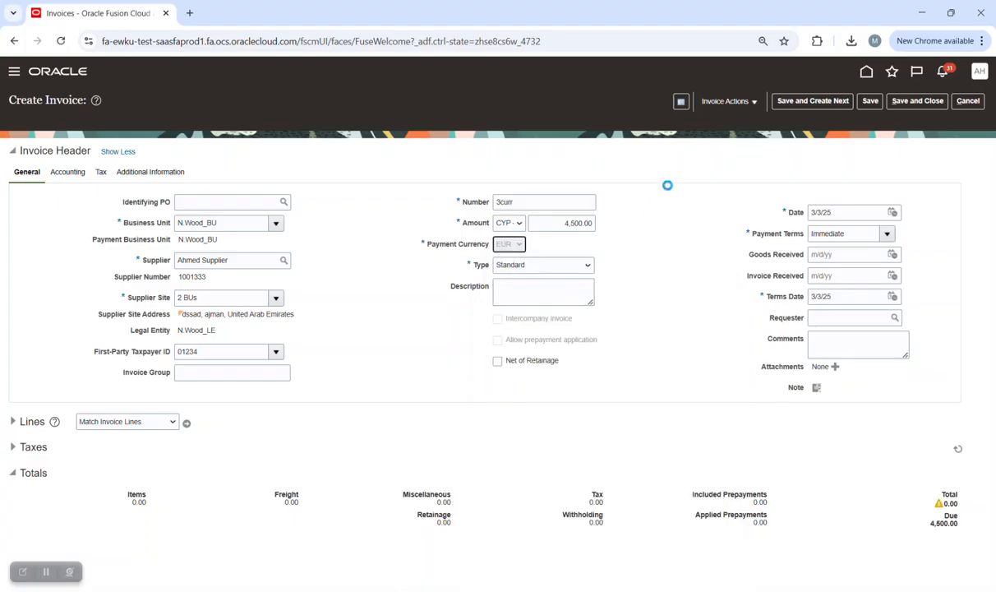
{"action": "left_click", "coordinate": [516, 245]}
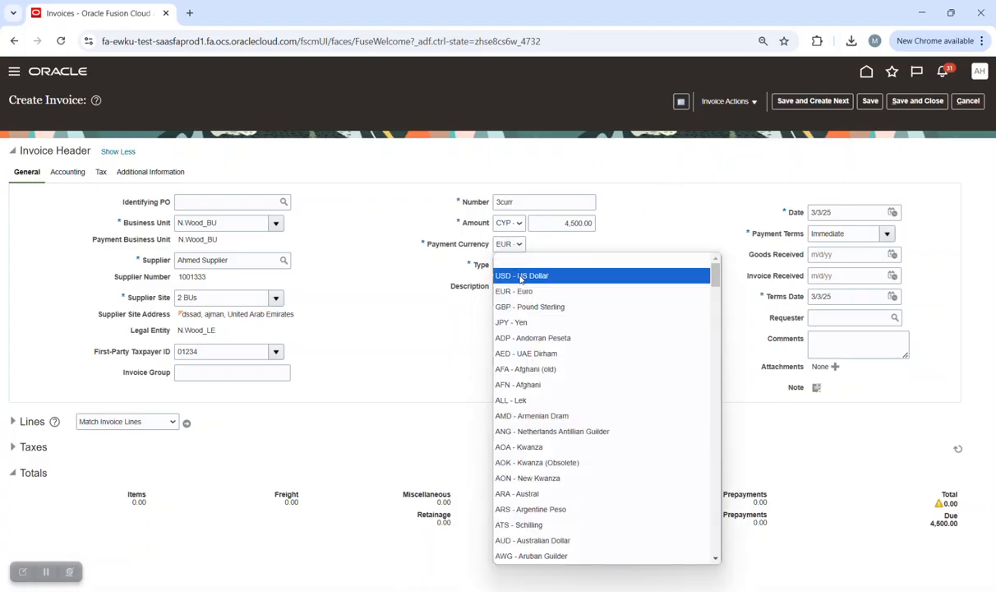
{"action": "left_click", "coordinate": [527, 275]}
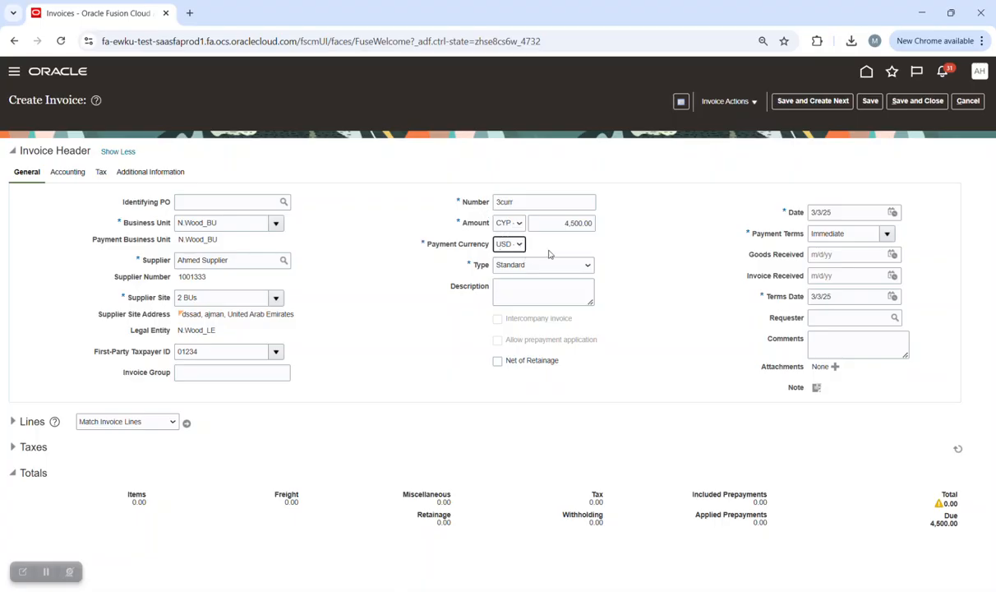
{"action": "left_click", "coordinate": [62, 174]}
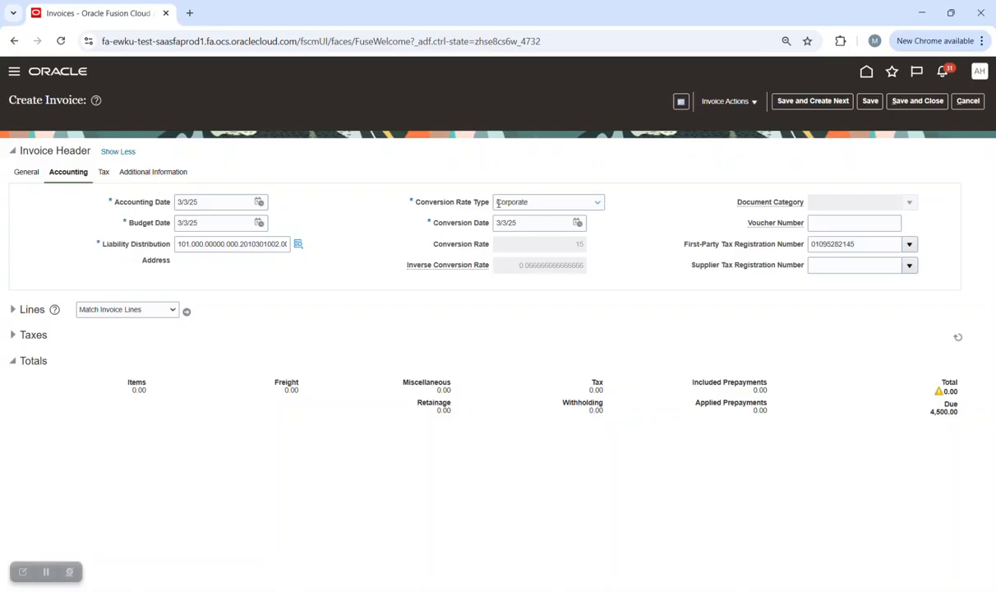
Switch back to the General header details and expand the invoice Lines section.
{"action": "left_click", "coordinate": [27, 173]}
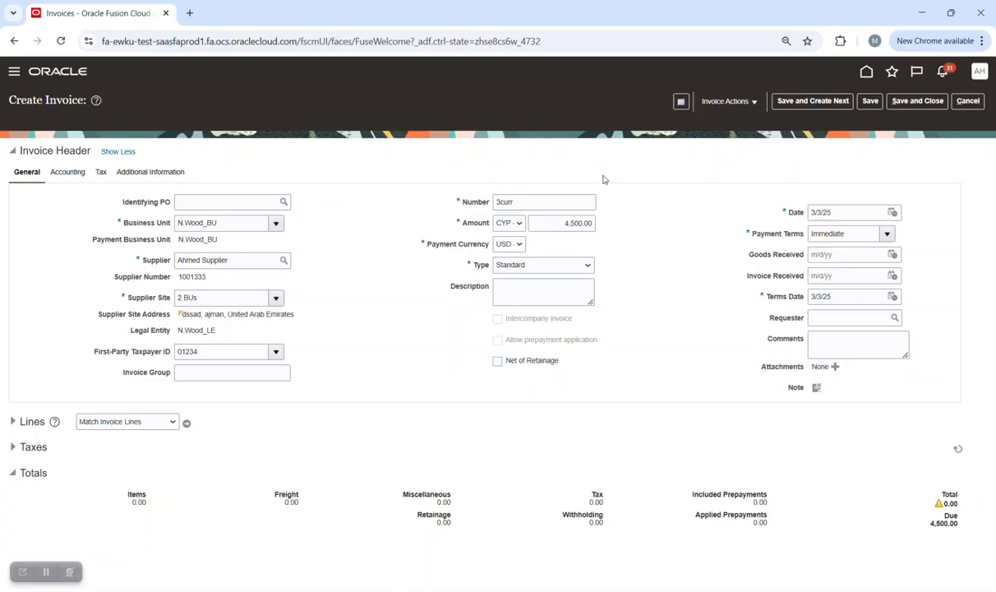
{"action": "left_click", "coordinate": [14, 423]}
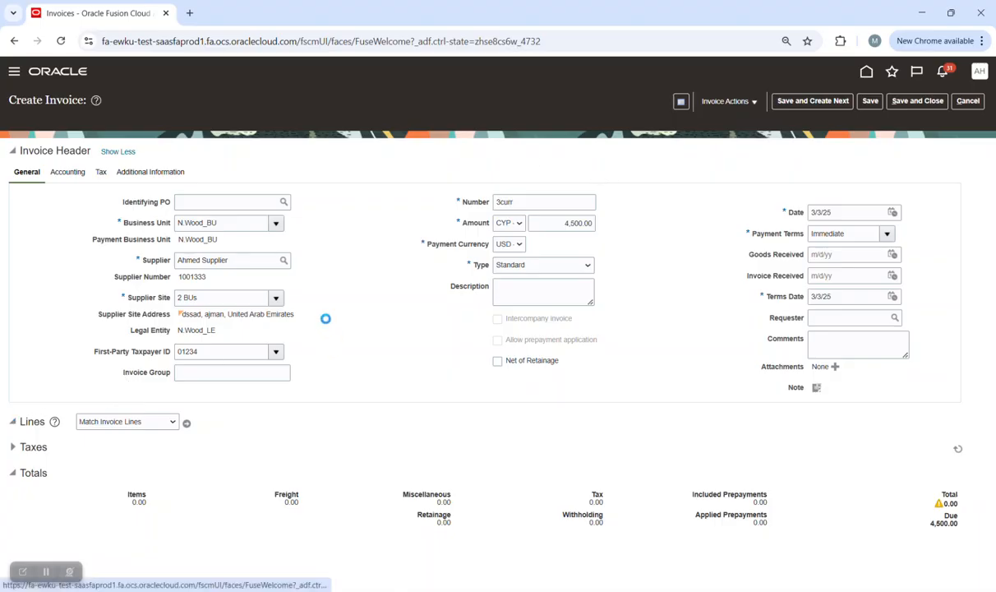
Set the first invoice line's amount to 4,500.00.
{"action": "scroll", "coordinate": [222, 487], "scroll_direction": "down", "scroll_amount": 2}
{"action": "left_click", "coordinate": [181, 399]}
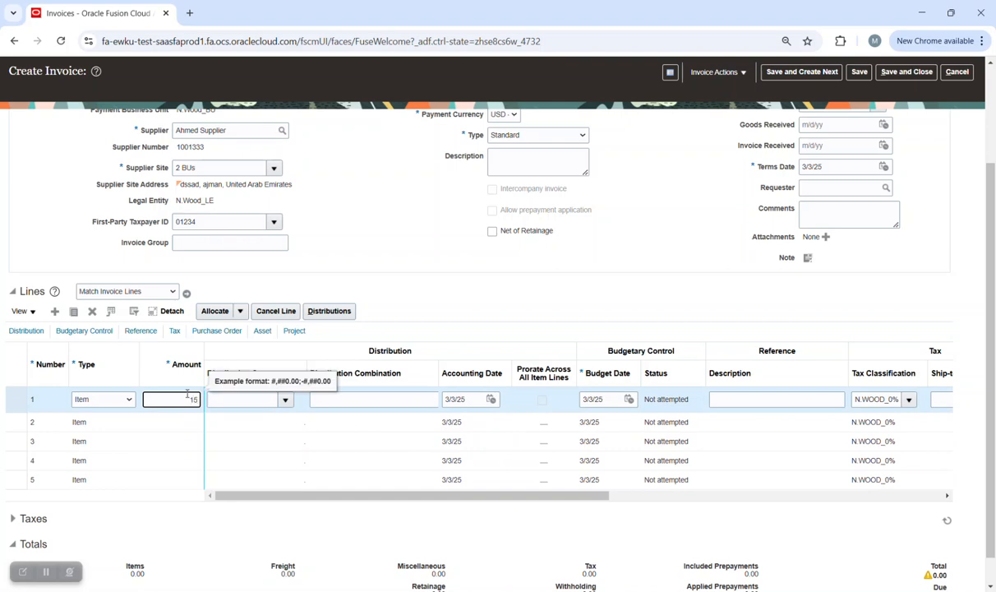
{"action": "key", "text": "Tab"}
{"action": "scroll", "coordinate": [541, 275], "scroll_direction": "up", "scroll_amount": 2}
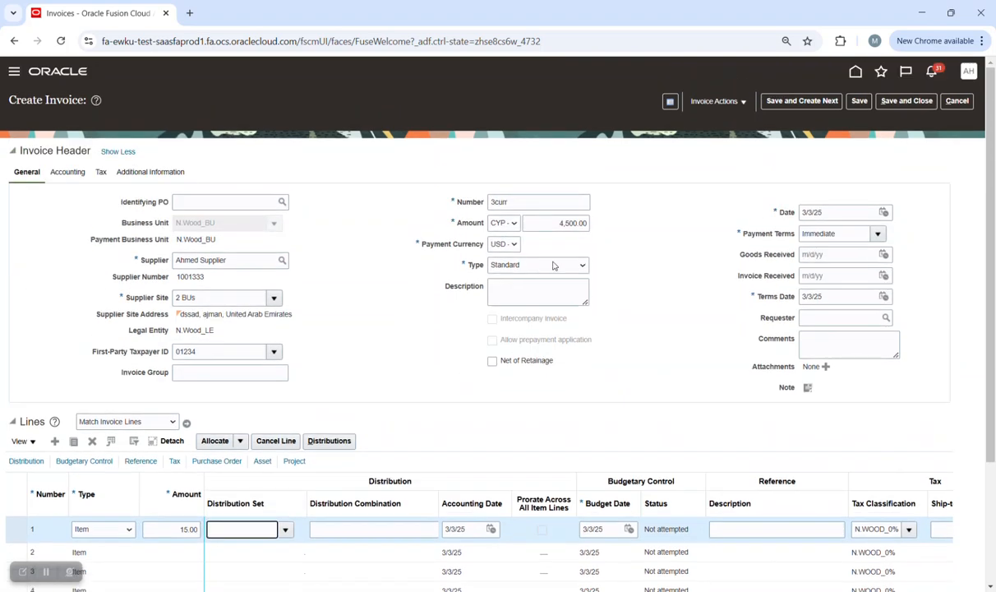
{"action": "scroll", "coordinate": [425, 365], "scroll_direction": "down", "scroll_amount": 2}
{"action": "double_click", "coordinate": [199, 400]}
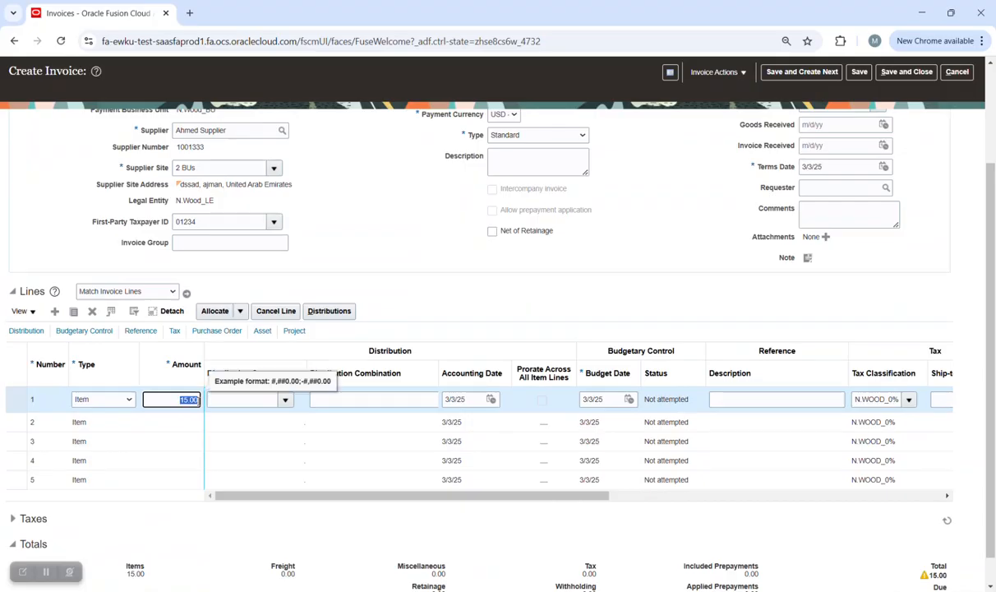
{"action": "type", "text": "450"}
{"action": "key", "text": "Tab"}
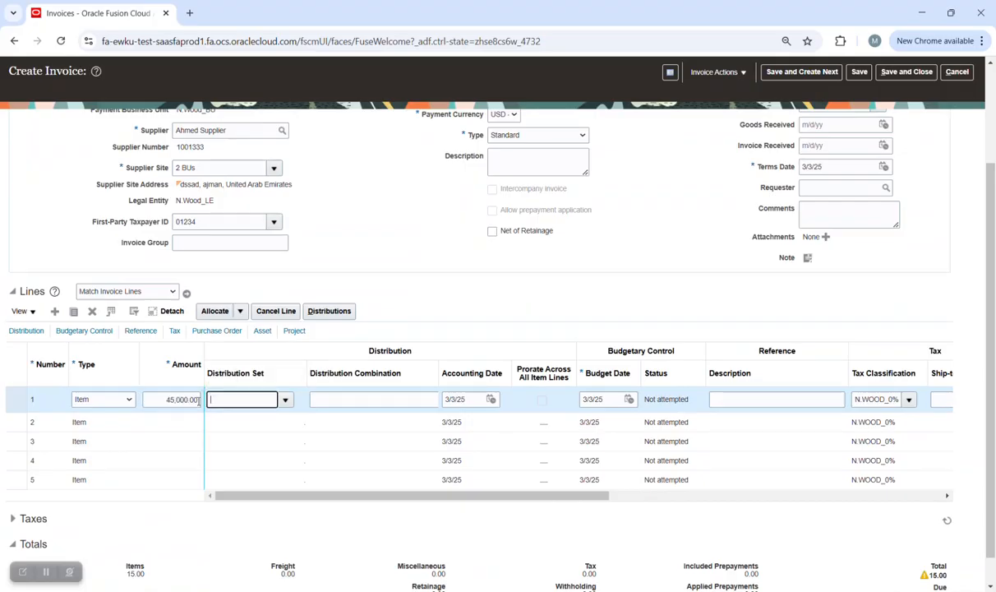
{"action": "left_click", "coordinate": [186, 399]}
{"action": "key", "text": "BackSpace"}
{"action": "key", "text": "Tab"}
{"action": "key", "text": "Tab"}
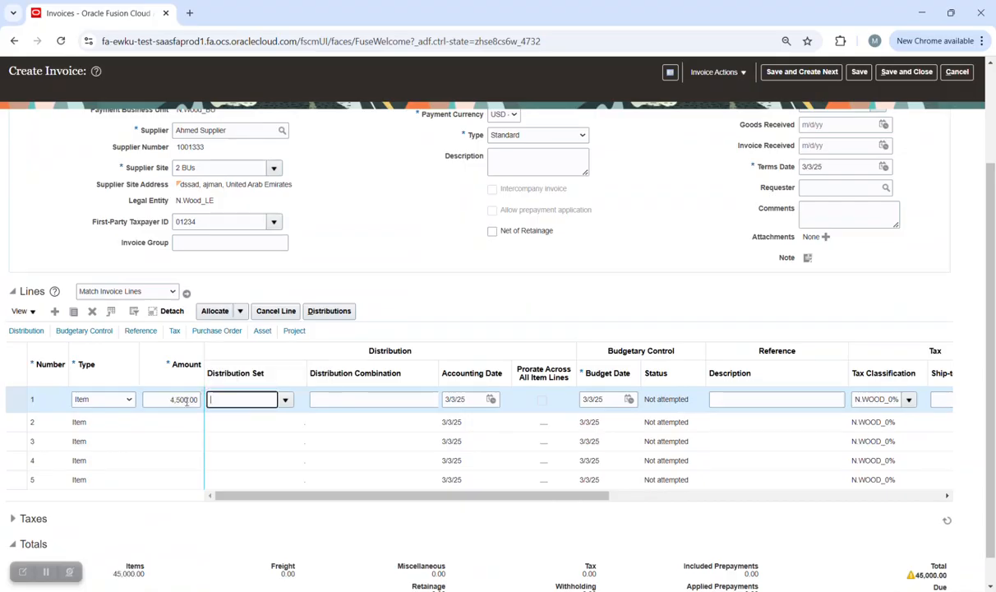
{"action": "left_click_drag", "start_coordinate": [440, 373], "coordinate": [466, 363]}
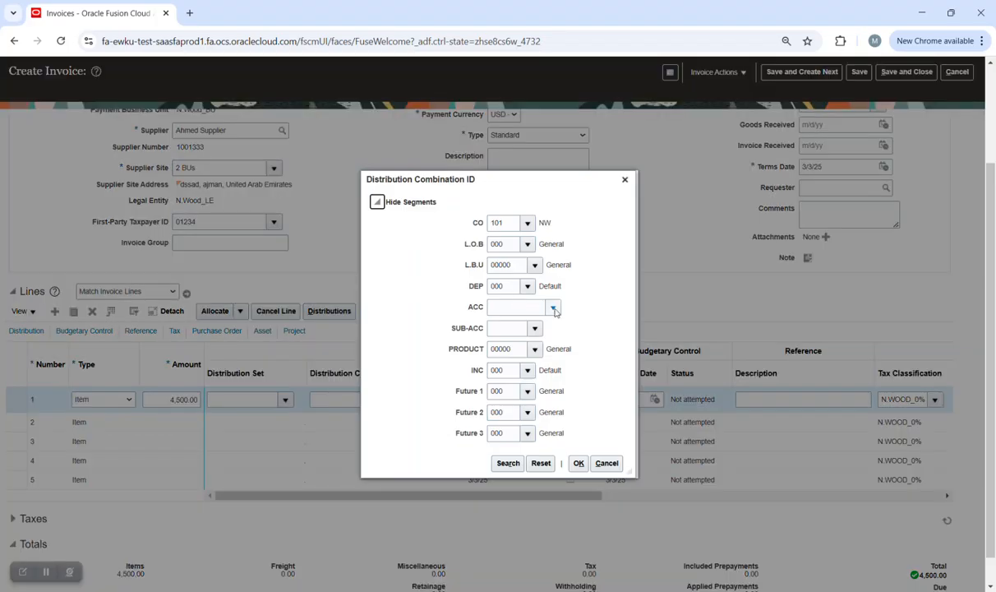
{"action": "left_click", "coordinate": [553, 307]}
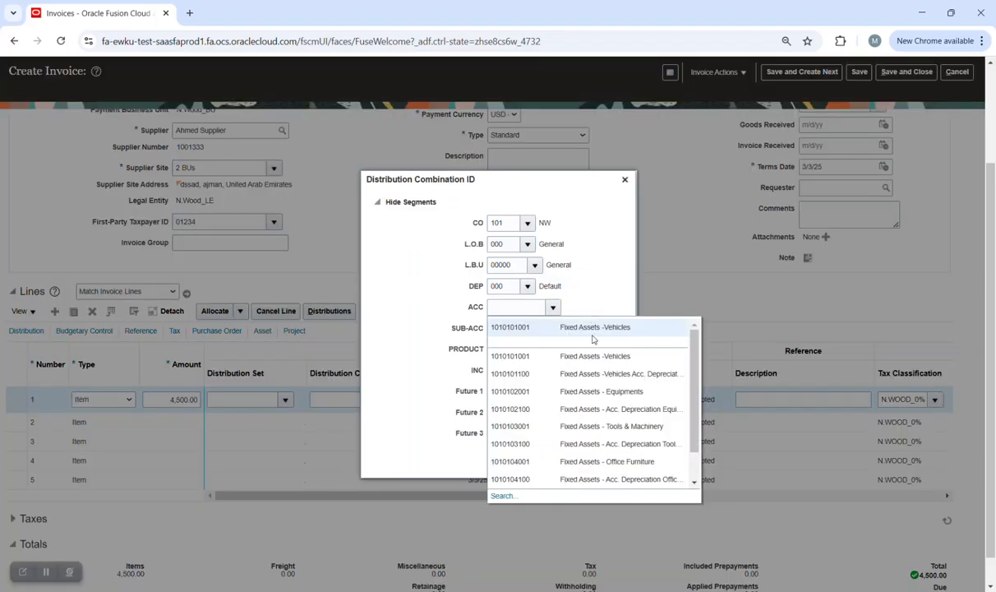
{"action": "left_click", "coordinate": [511, 325]}
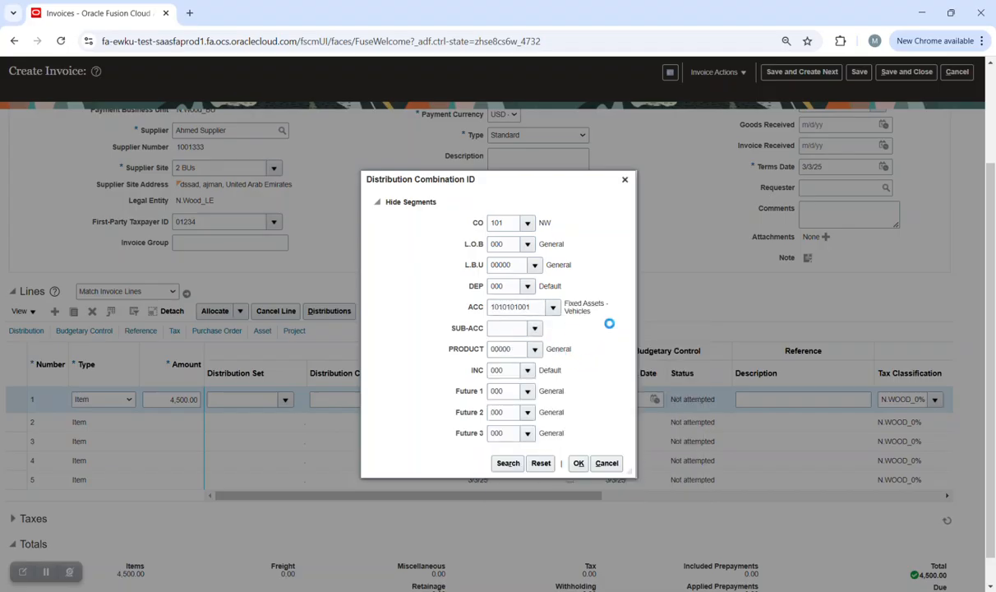
{"action": "left_click", "coordinate": [552, 347]}
{"action": "left_click", "coordinate": [582, 464]}
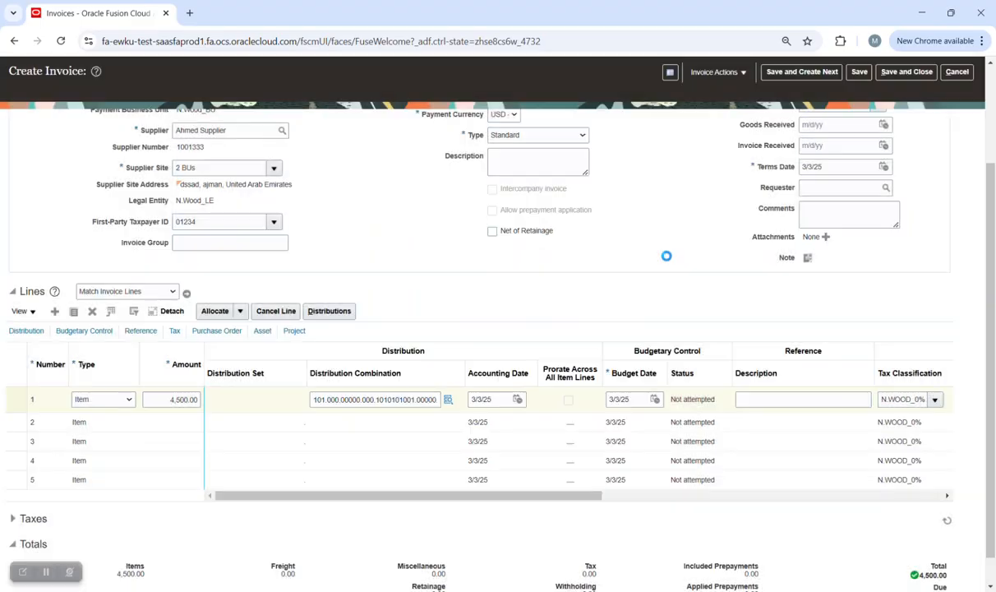
{"action": "scroll", "coordinate": [695, 278], "scroll_direction": "up", "scroll_amount": 3}
{"action": "left_click", "coordinate": [859, 100]}
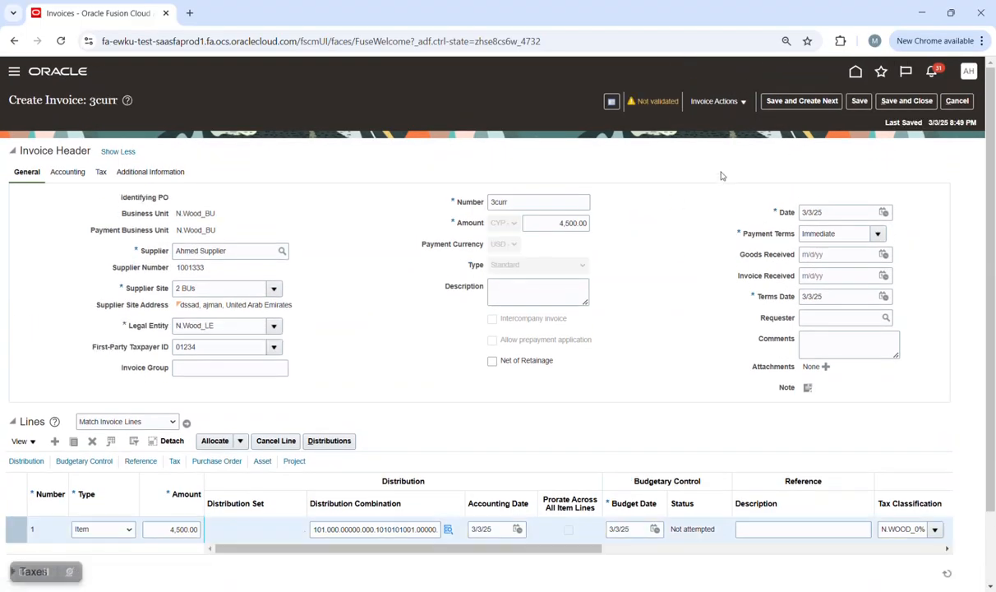
Validate invoice 3curr and force approve it.
{"action": "left_click", "coordinate": [715, 100]}
{"action": "left_click", "coordinate": [738, 171]}
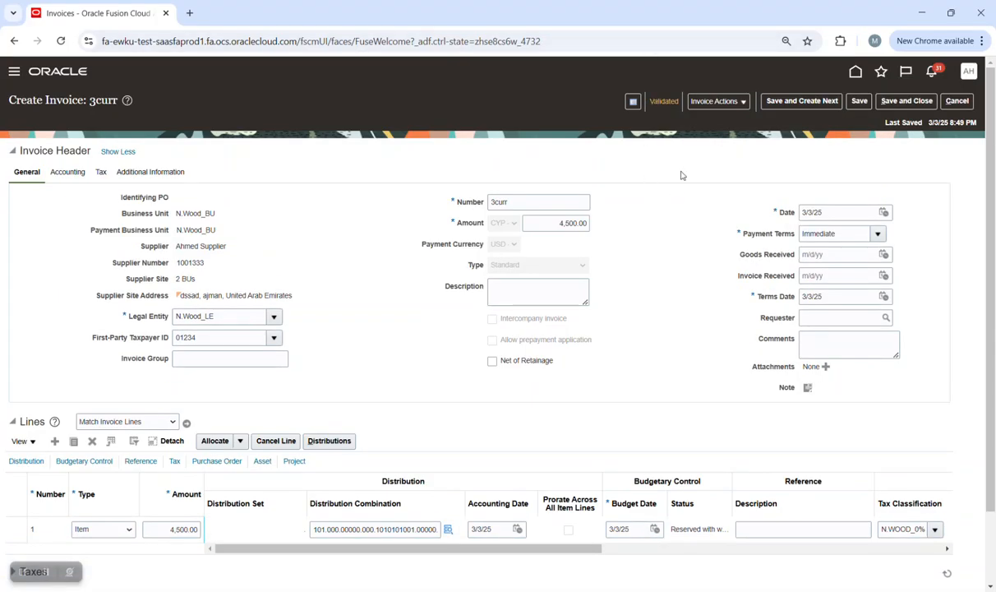
{"action": "left_click", "coordinate": [715, 101]}
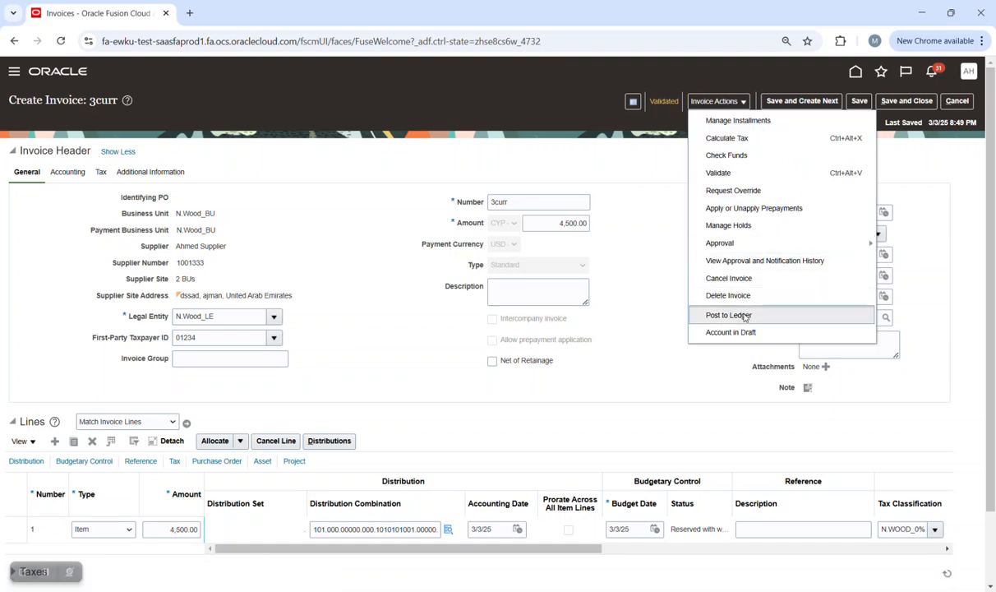
{"action": "mouse_move", "coordinate": [831, 245]}
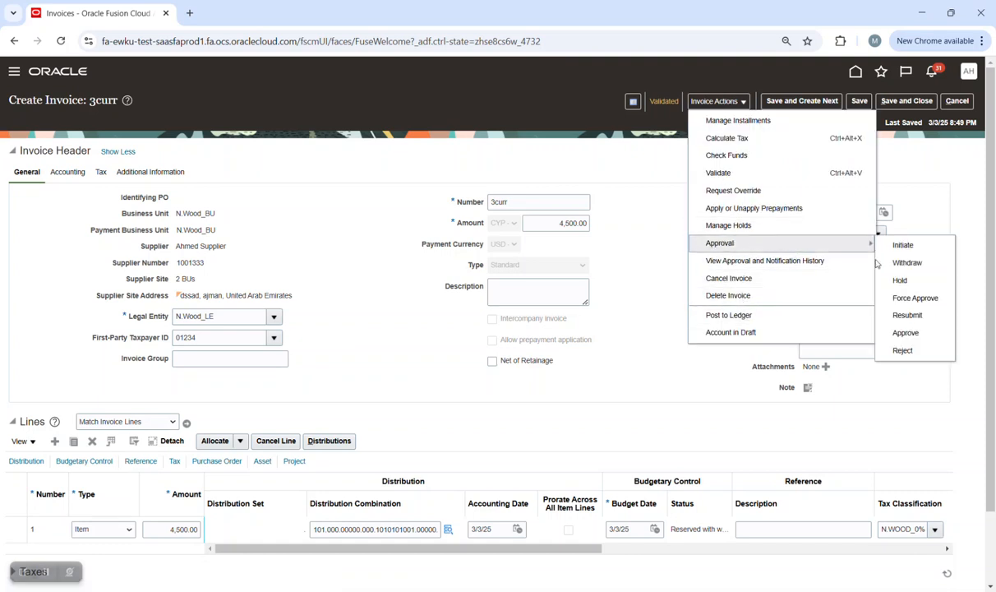
{"action": "left_click", "coordinate": [912, 303]}
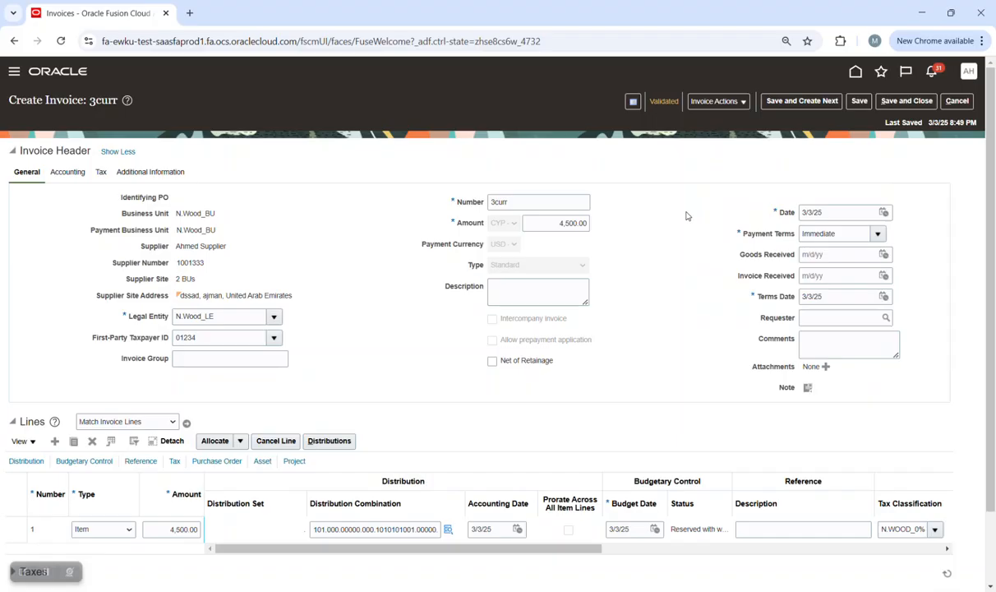
Post invoice 3curr to the ledger after dismissing the approval-required error.
{"action": "left_click", "coordinate": [716, 102]}
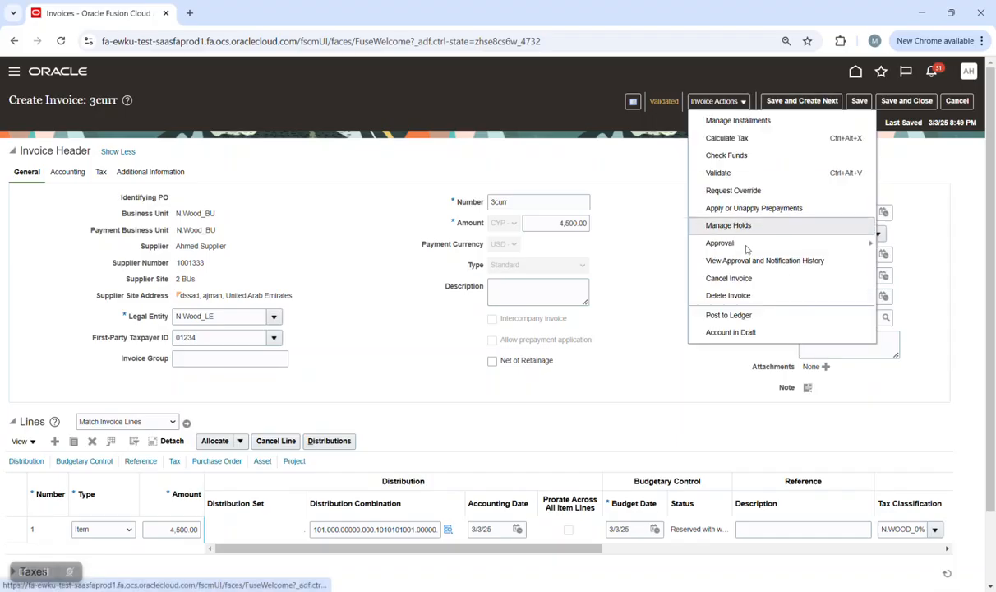
{"action": "left_click", "coordinate": [750, 317]}
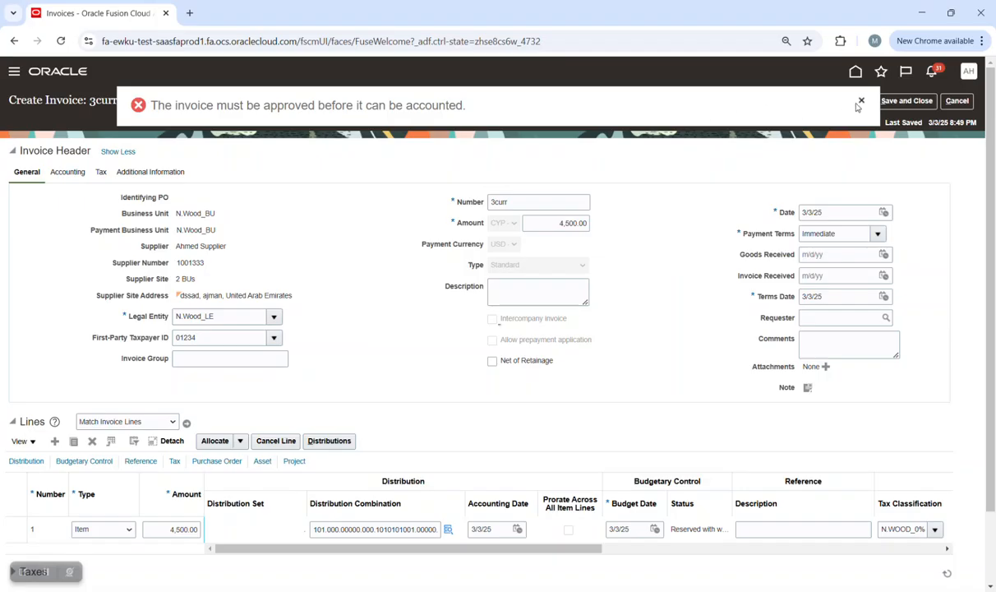
{"action": "left_click", "coordinate": [860, 102]}
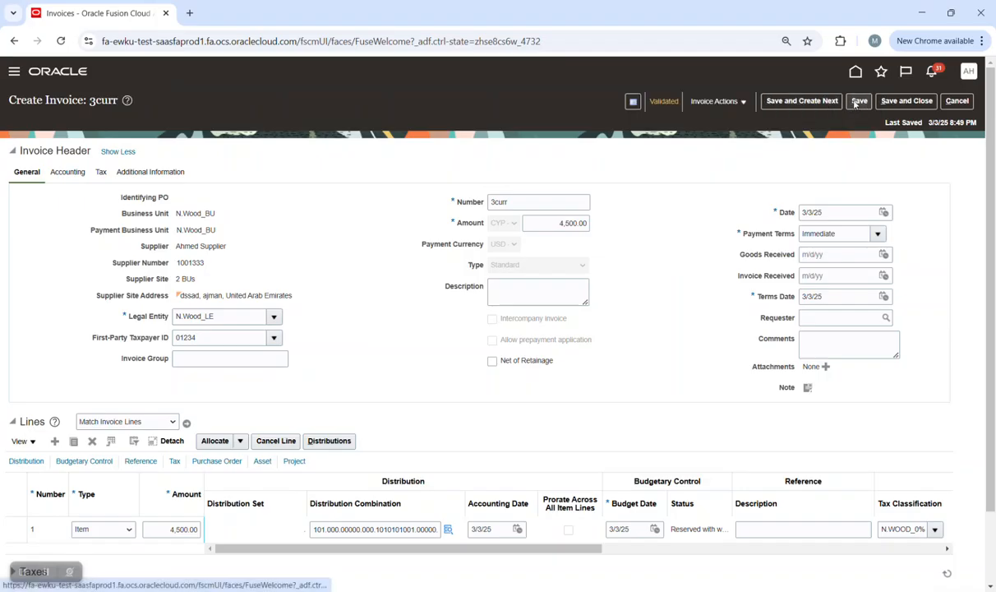
{"action": "left_click", "coordinate": [715, 102]}
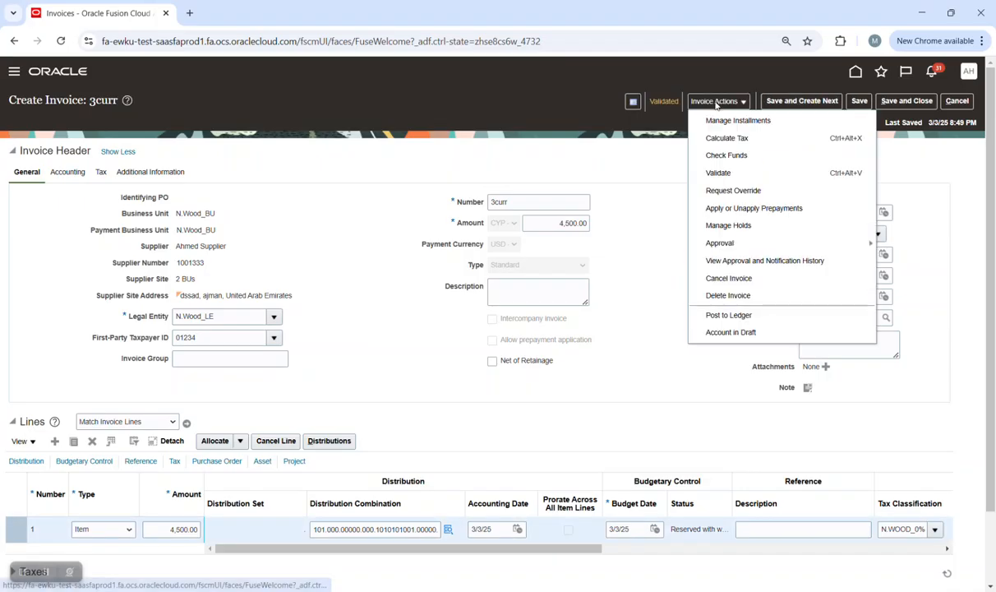
{"action": "left_click", "coordinate": [729, 315]}
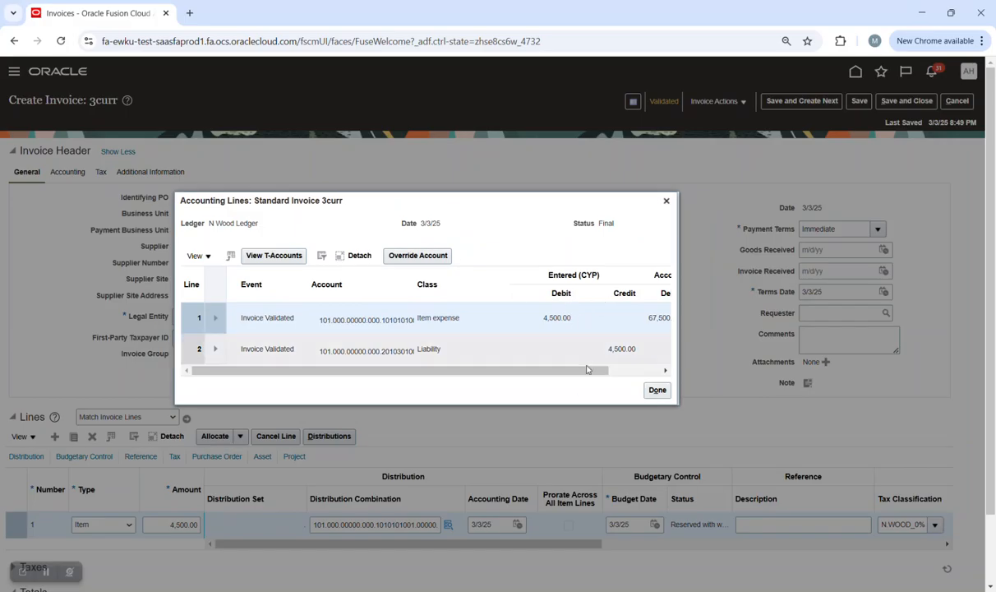
Confirm the accounted amount is 67,500.00 EGP, then duplicate the browser tab and switch to it.
{"action": "left_click_drag", "start_coordinate": [572, 371], "coordinate": [627, 371]}
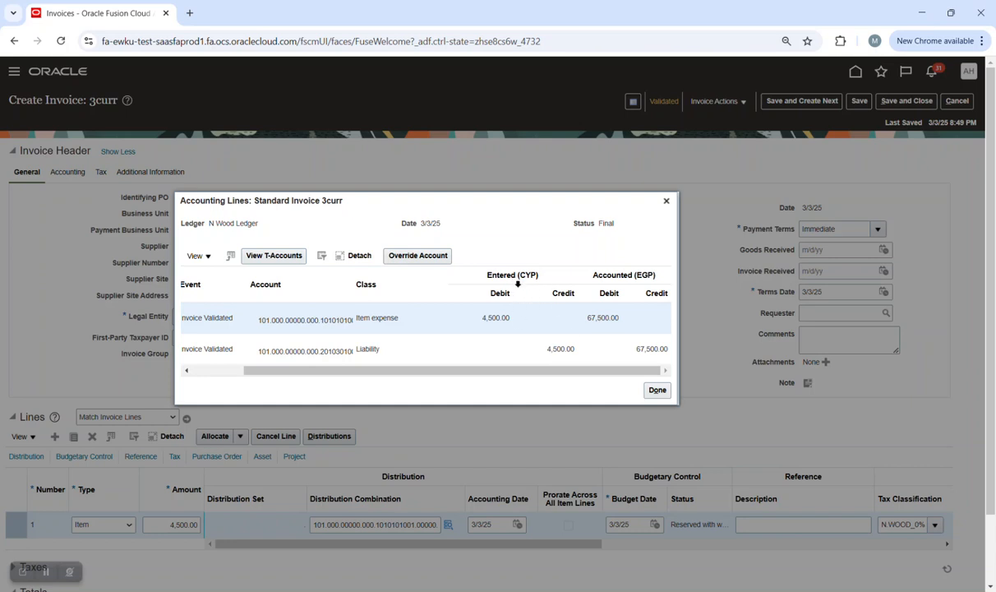
{"action": "left_click", "coordinate": [666, 200]}
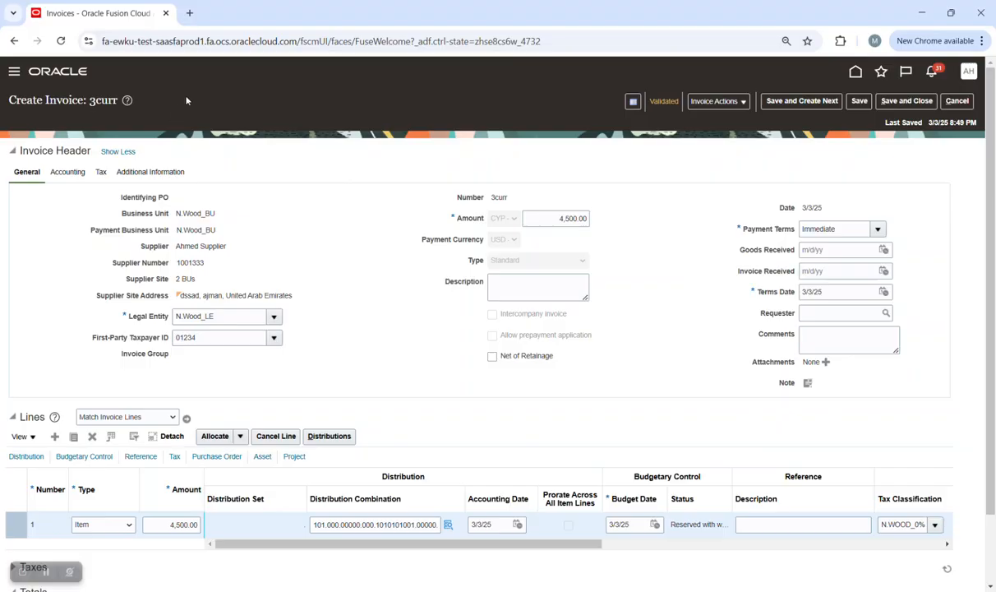
{"action": "right_click", "coordinate": [123, 15]}
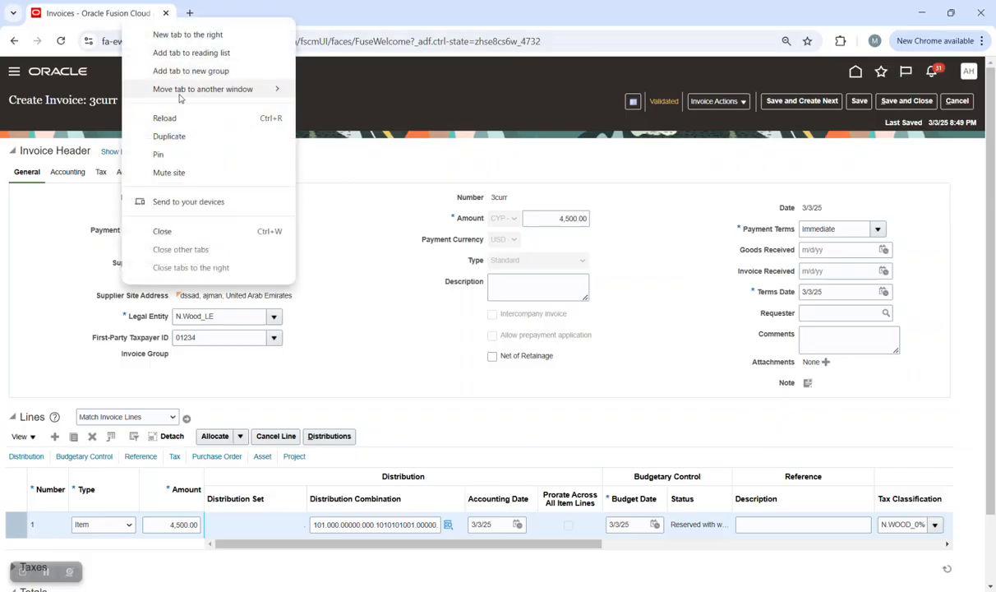
{"action": "left_click", "coordinate": [188, 135]}
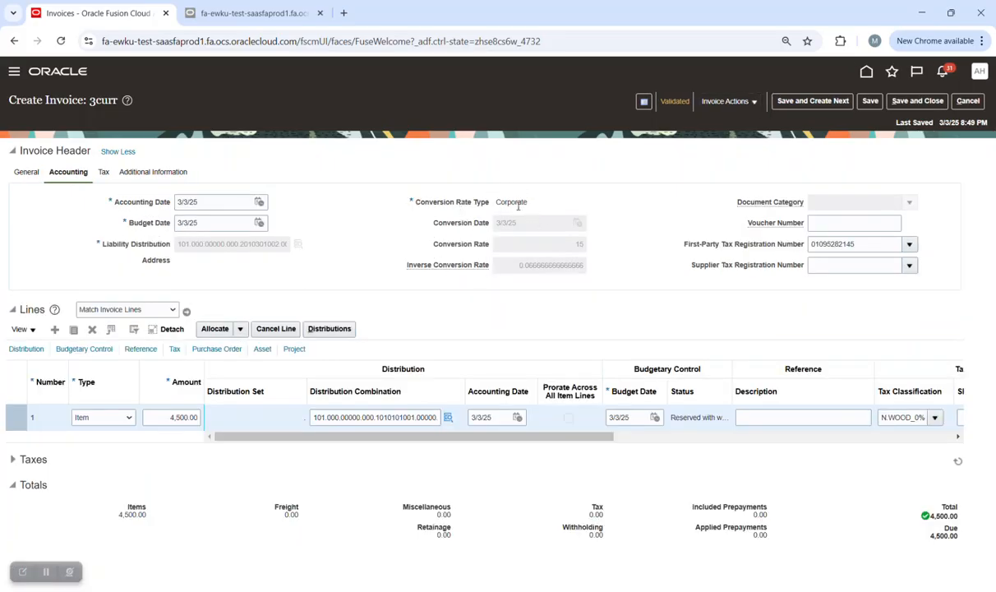
{"action": "left_click", "coordinate": [304, 14]}
Reload the duplicate tab and go to Setup and Maintenance.
{"action": "left_click", "coordinate": [408, 42]}
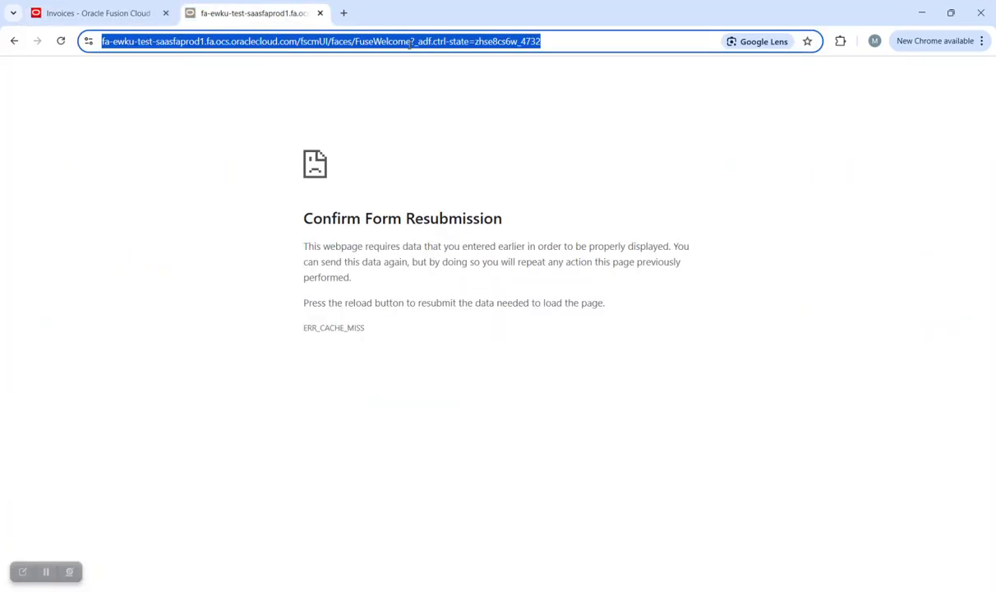
{"action": "key", "text": "Return"}
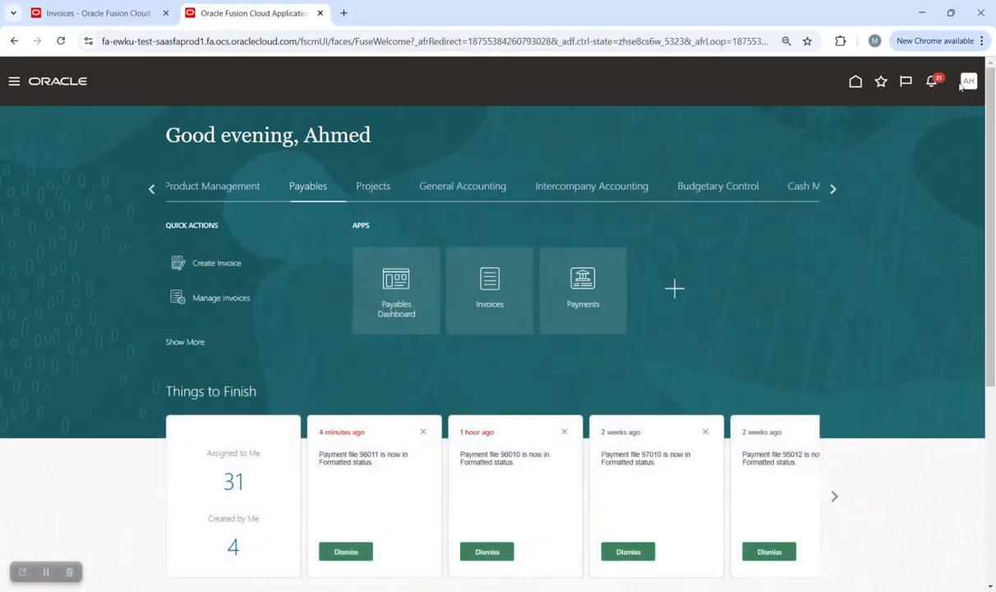
{"action": "left_click", "coordinate": [968, 81]}
{"action": "left_click", "coordinate": [783, 257]}
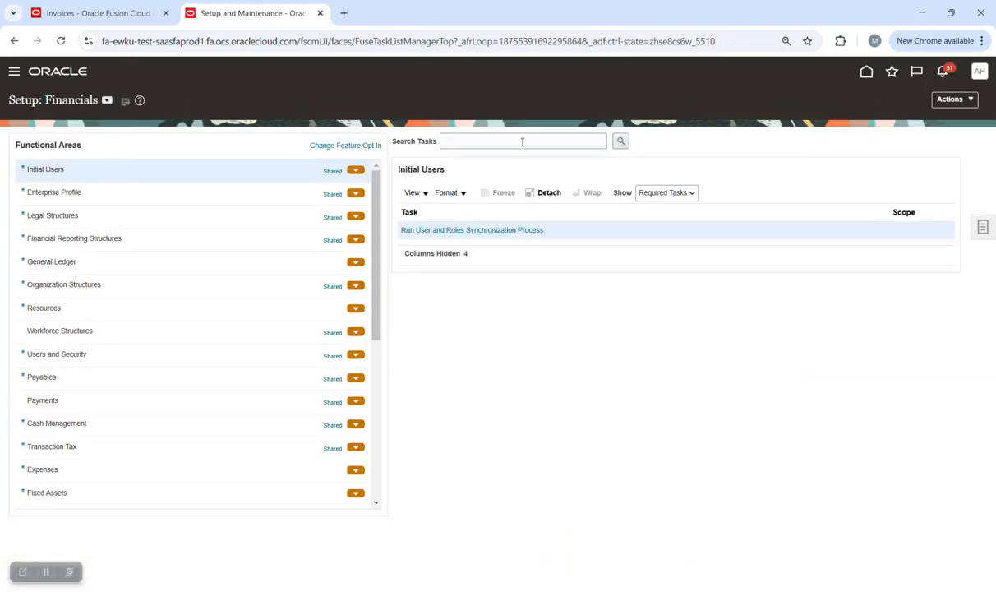
Search setup tasks for 'manage tax' and open the Manage Taxes task.
{"action": "left_click", "coordinate": [522, 141]}
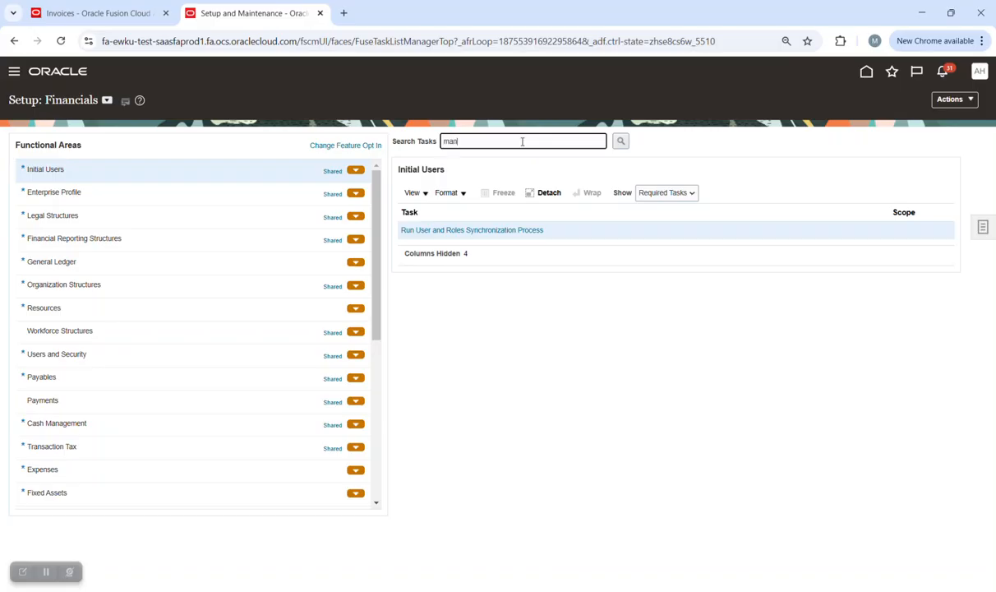
{"action": "type", "text": "mangae tax"}
{"action": "key", "text": "Return"}
{"action": "left_click", "coordinate": [668, 337]}
{"action": "key", "text": "BackSpace"}
{"action": "key", "text": "BackSpace"}
{"action": "type", "text": "age tax"}
{"action": "key", "text": "Return"}
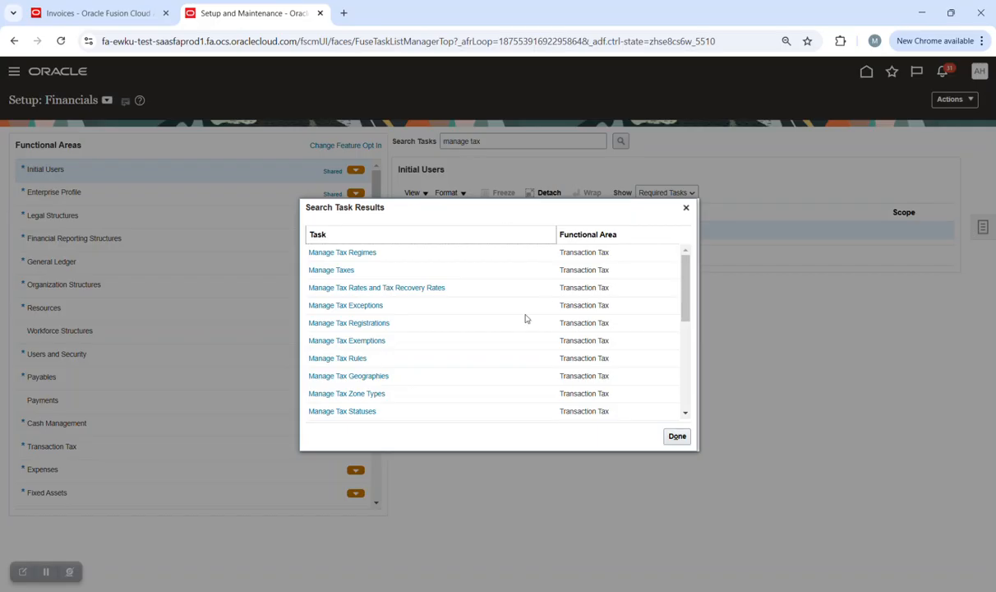
{"action": "left_click", "coordinate": [344, 271]}
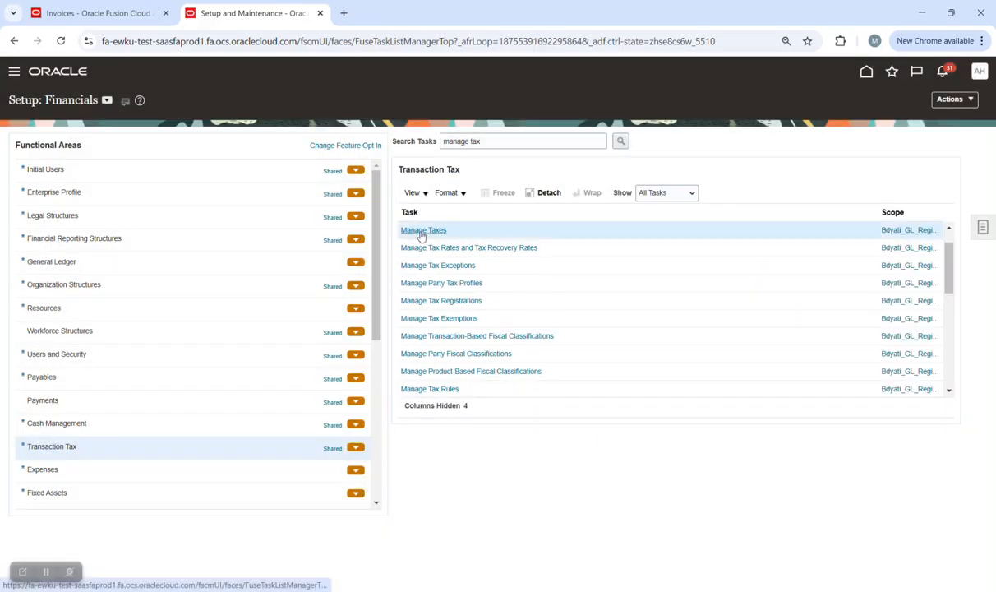
{"action": "left_click", "coordinate": [418, 231]}
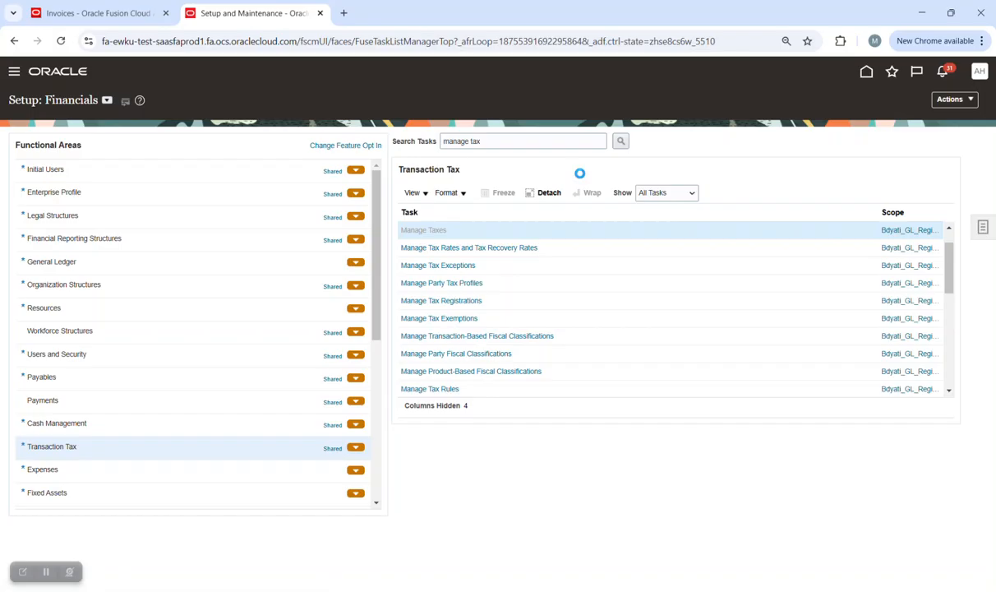
{"action": "double_click", "coordinate": [332, 242]}
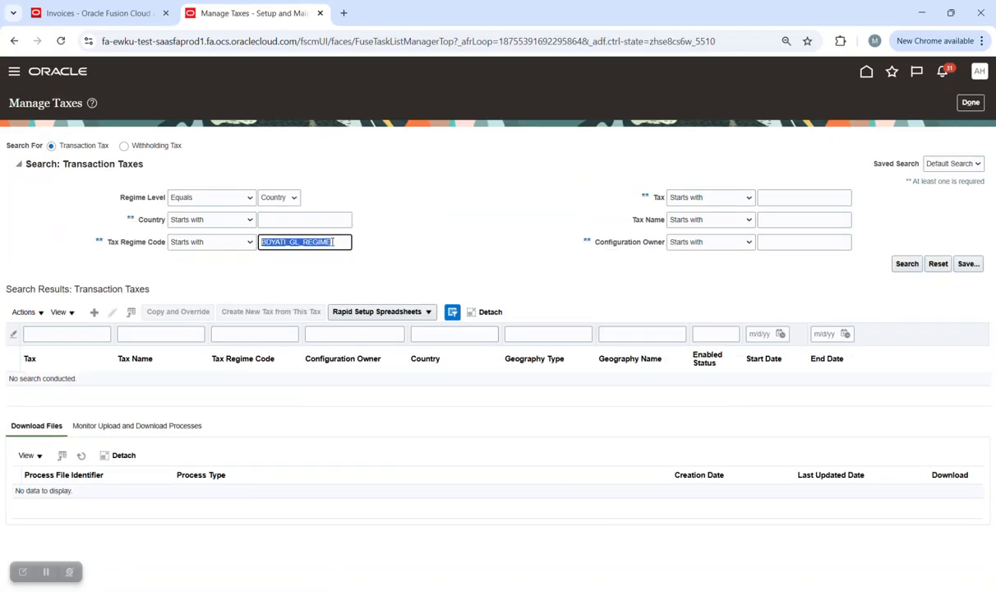
Find N.WOOD_VAT_TAX by regime code and check its Egypt, EGP currency, Nearest rounding details.
{"action": "type", "text": "r"}
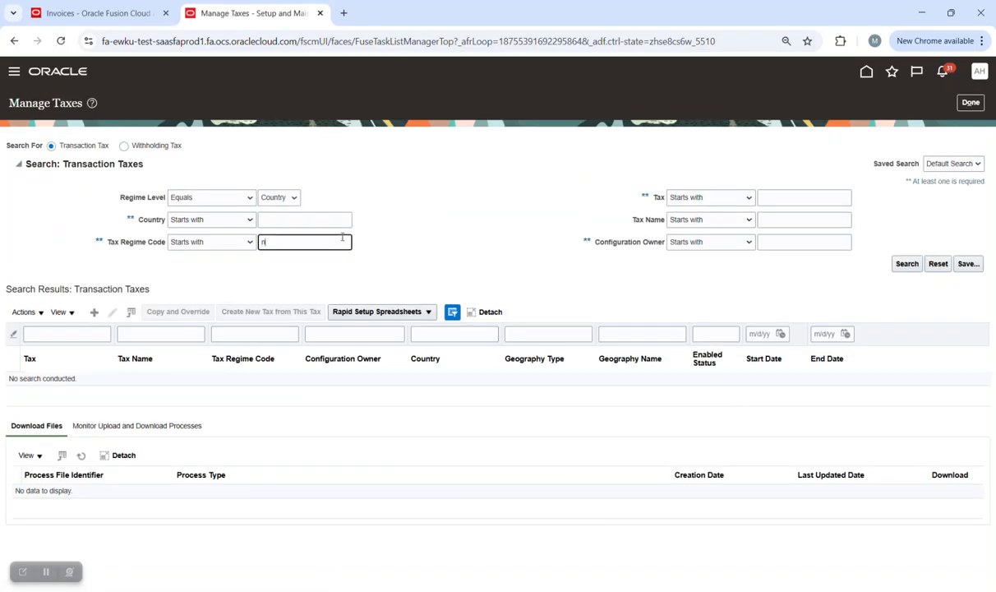
{"action": "key", "text": "Return"}
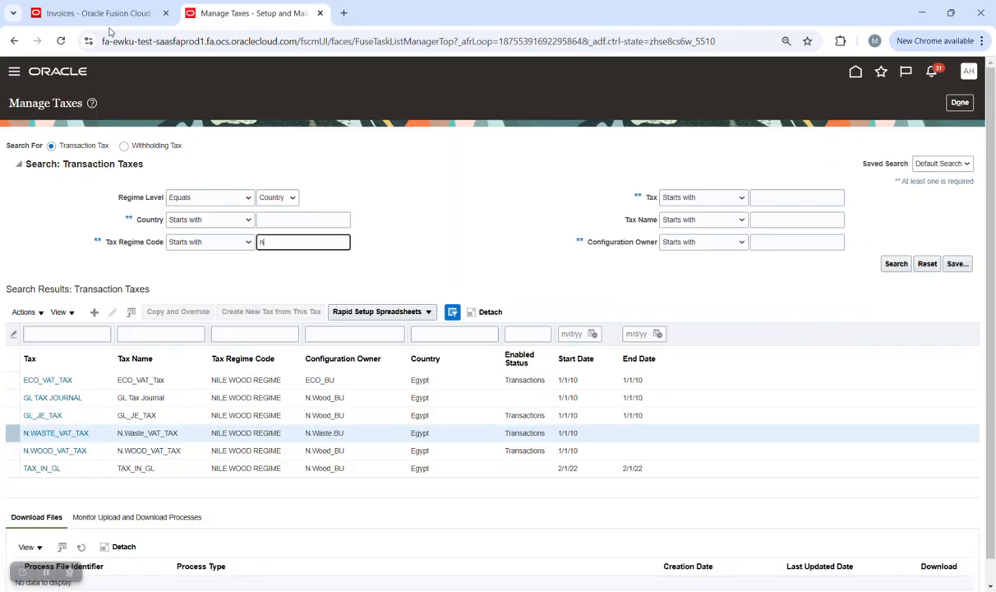
{"action": "left_click", "coordinate": [71, 450]}
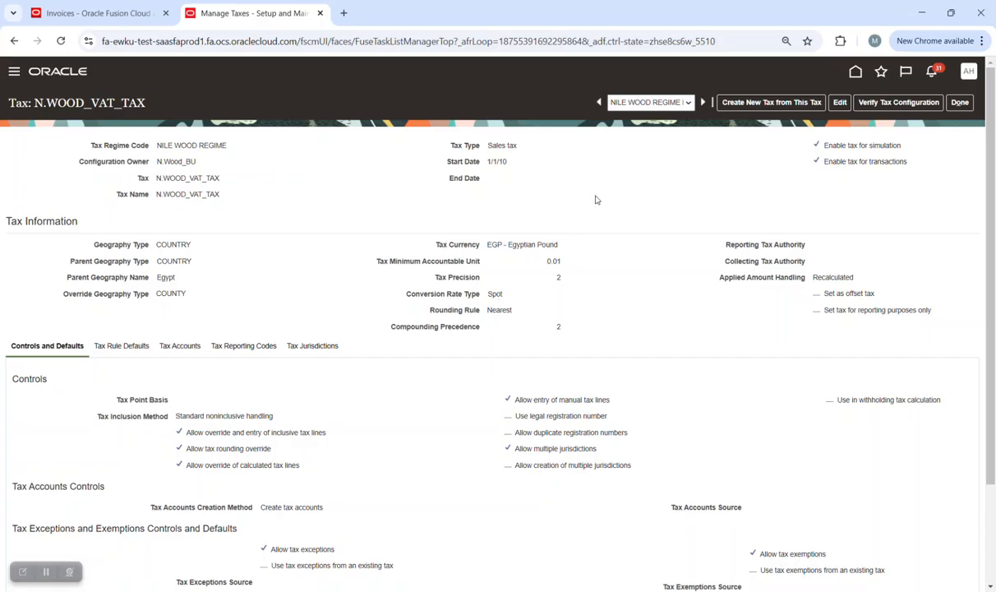
{"action": "left_click", "coordinate": [646, 104]}
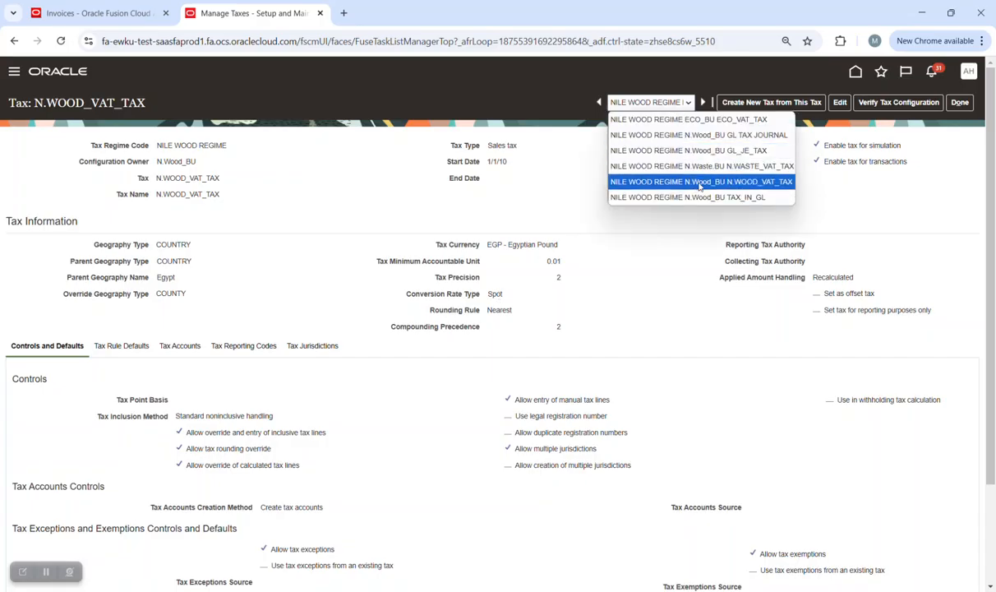
{"action": "left_click", "coordinate": [675, 238]}
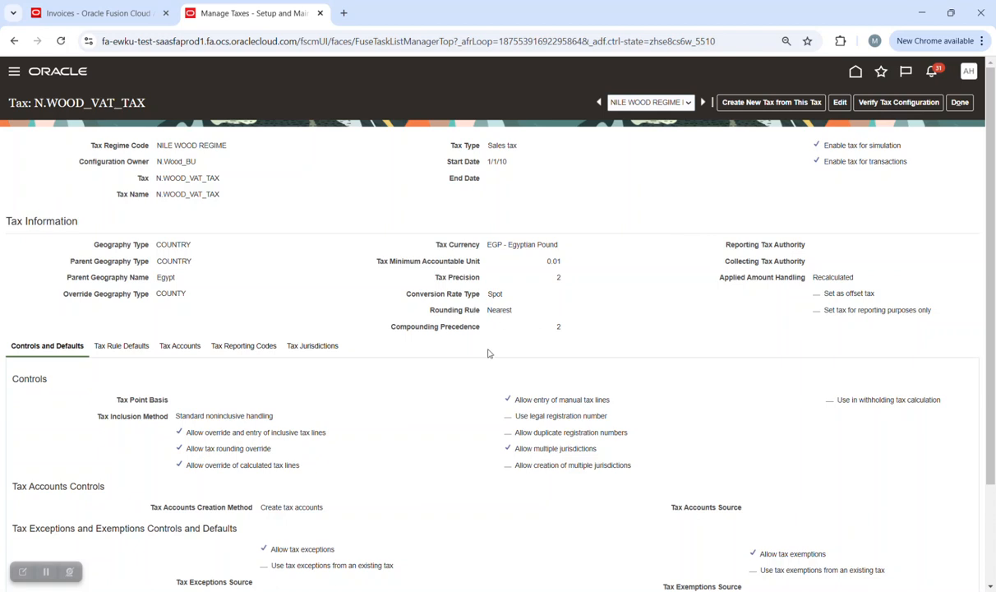
{"action": "scroll", "coordinate": [477, 309], "scroll_direction": "down", "scroll_amount": 1}
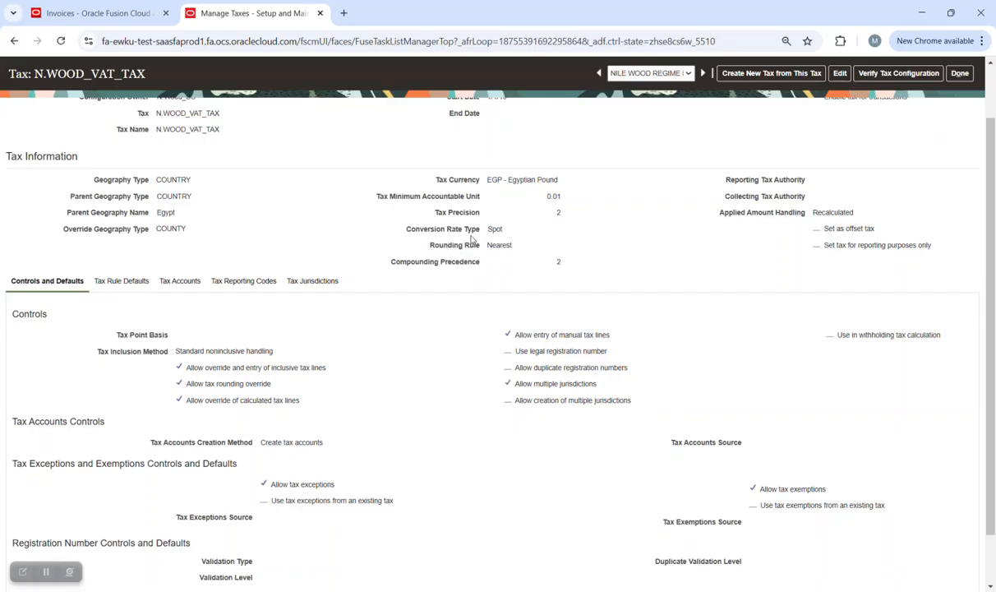
{"action": "left_click", "coordinate": [115, 12]}
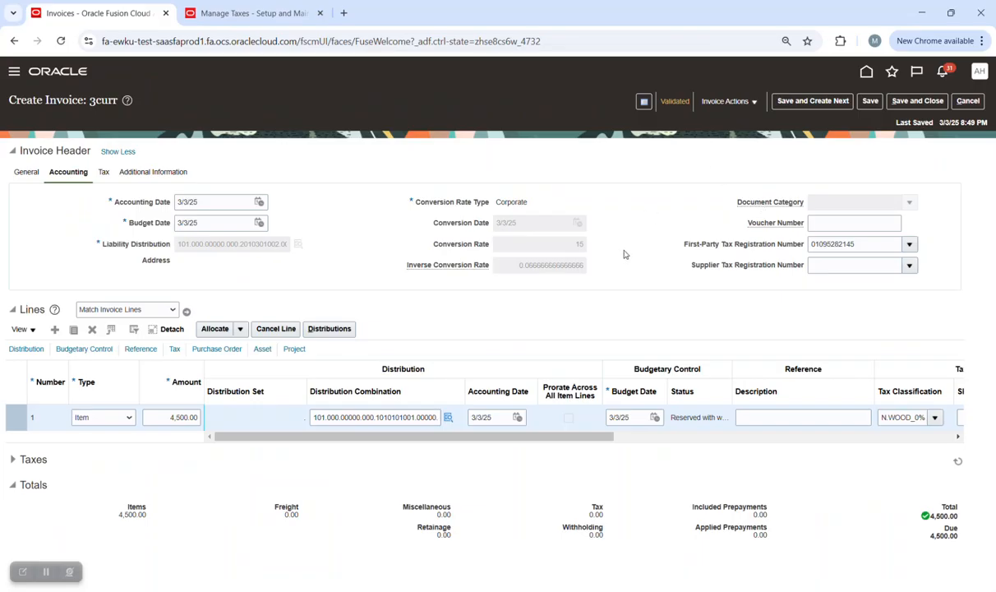
Review invoice 3curr's General details and actions, then leave it for the home page.
{"action": "left_click", "coordinate": [33, 173]}
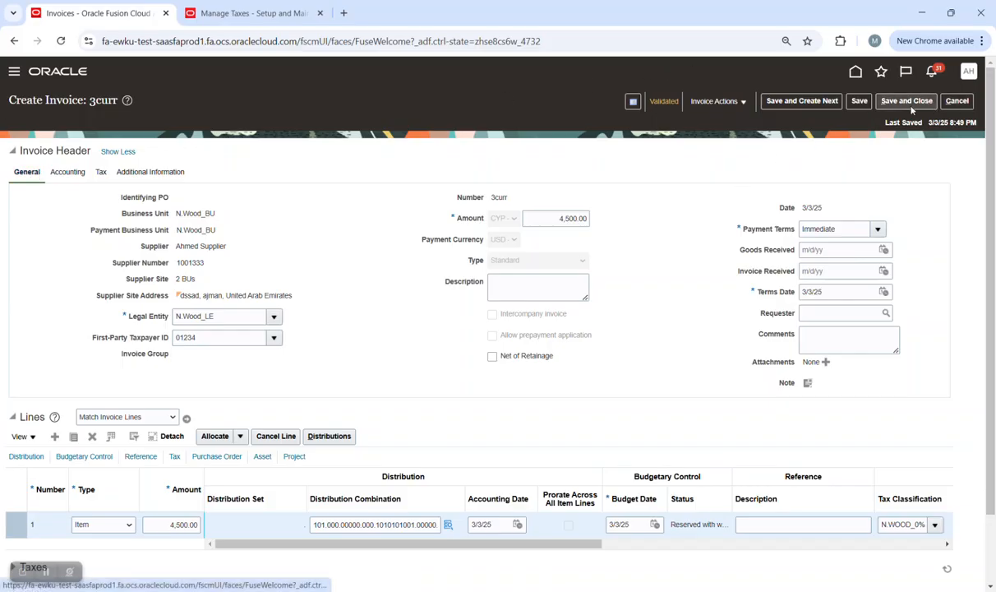
{"action": "left_click", "coordinate": [715, 101]}
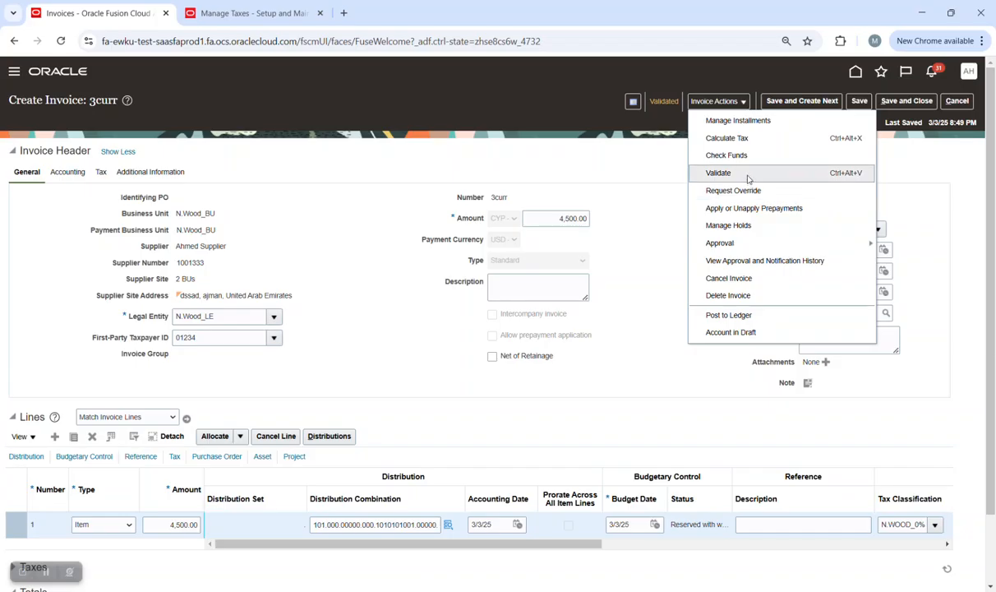
{"action": "left_click", "coordinate": [674, 186]}
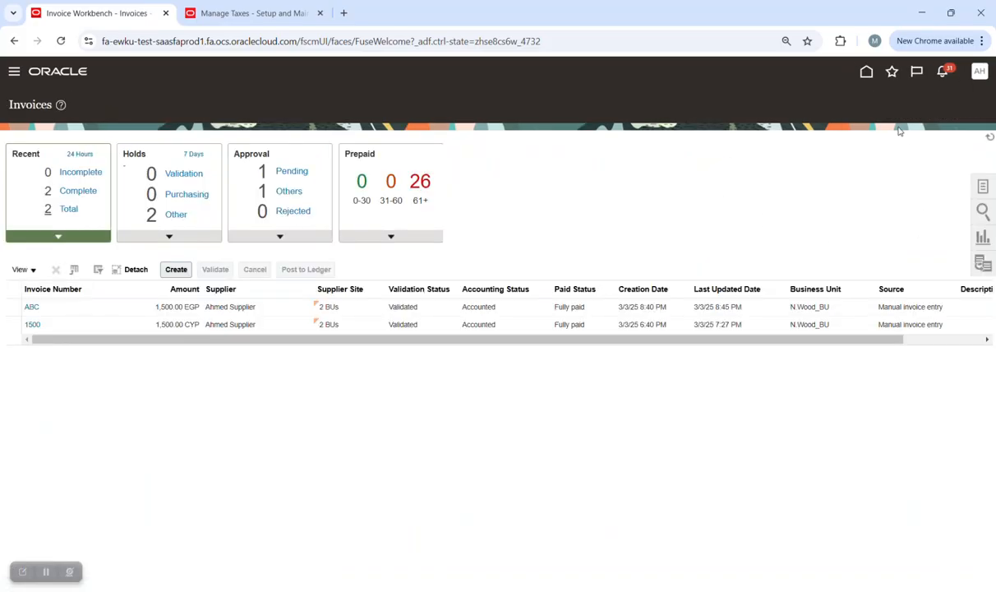
{"action": "left_click", "coordinate": [865, 74]}
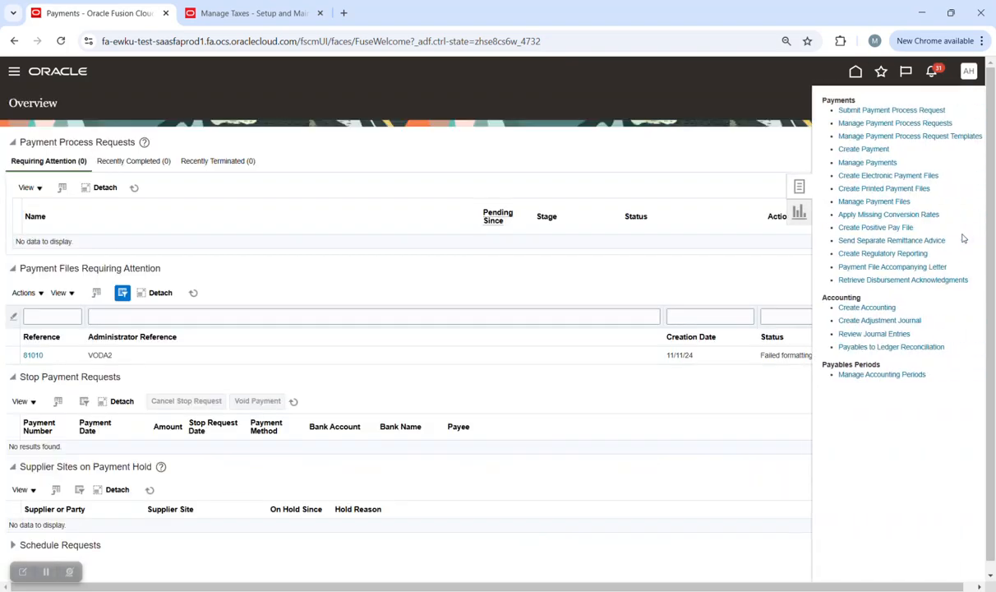
Start a payment process request and review its cross-currency rate type options without choosing one.
{"action": "left_click", "coordinate": [845, 110]}
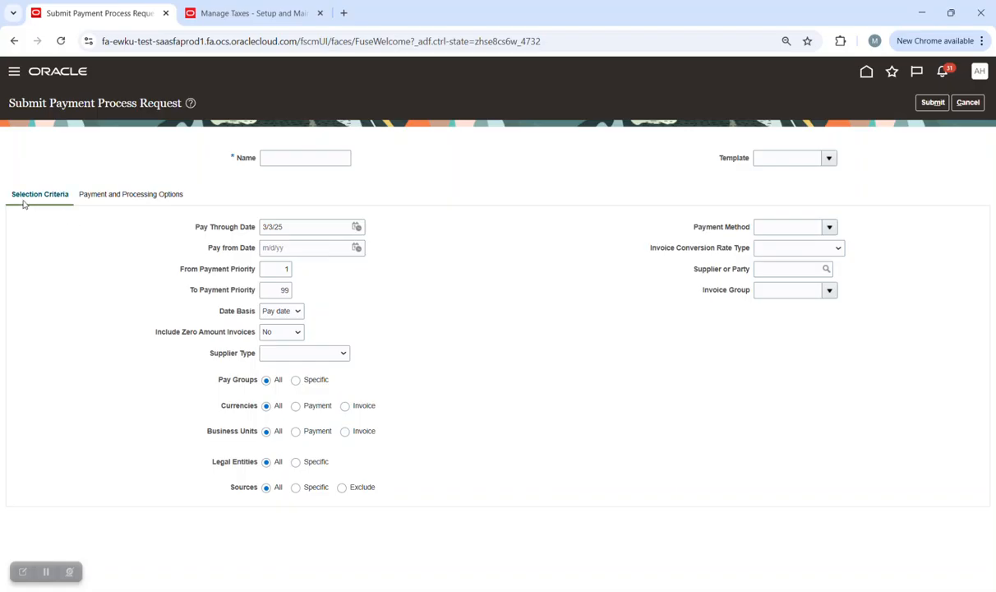
{"action": "left_click", "coordinate": [112, 196]}
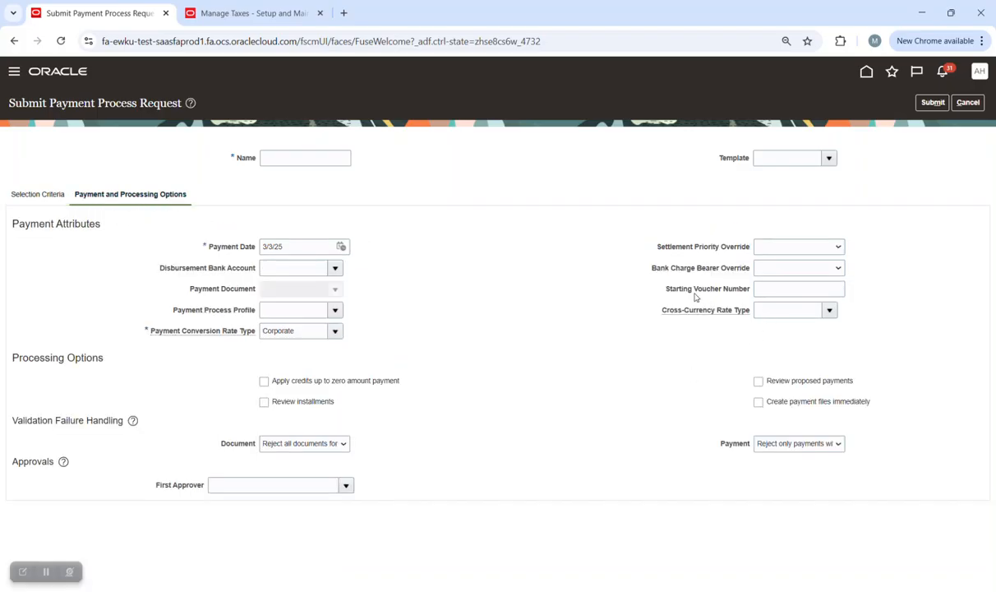
{"action": "left_click", "coordinate": [830, 310]}
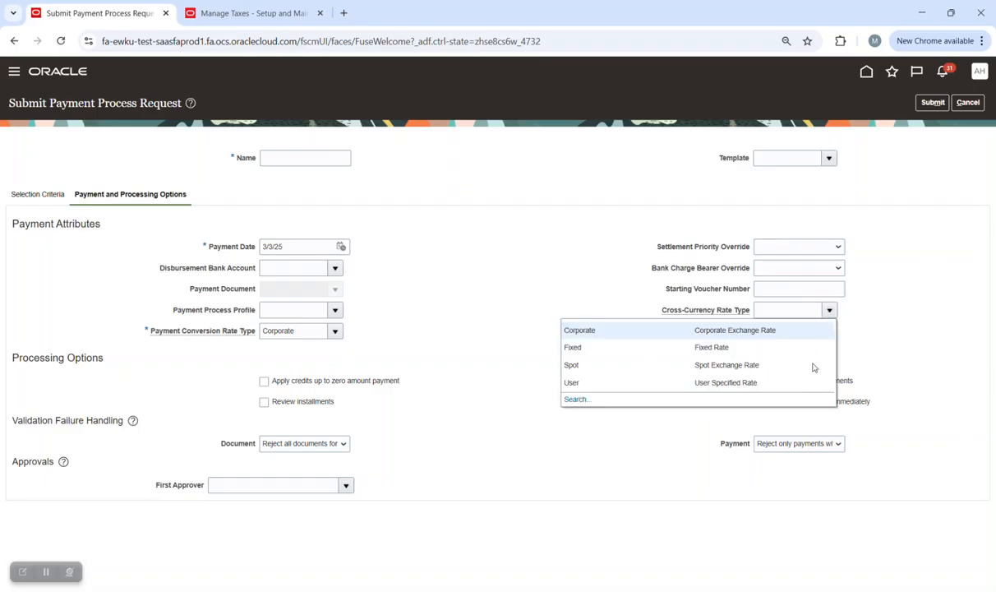
{"action": "left_click", "coordinate": [679, 210]}
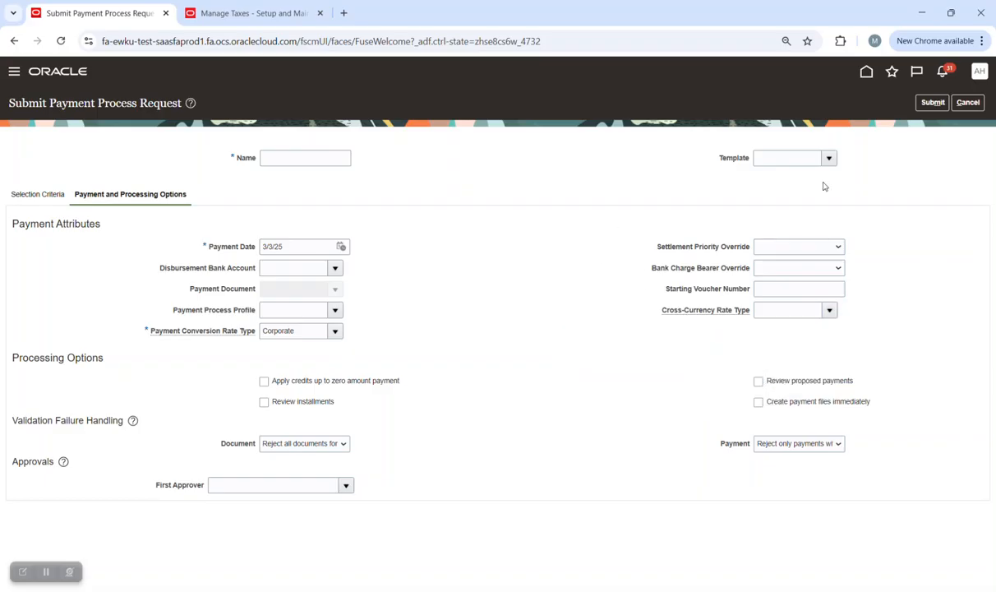
Cancel and discard the unsaved payment process request, then show the Payments task list.
{"action": "left_click", "coordinate": [969, 103]}
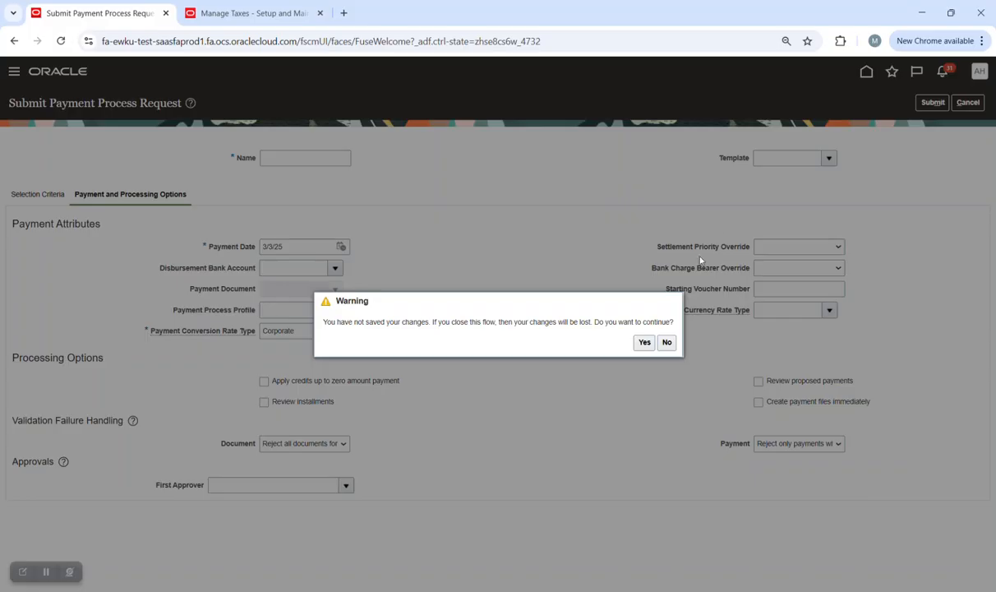
{"action": "left_click", "coordinate": [645, 342]}
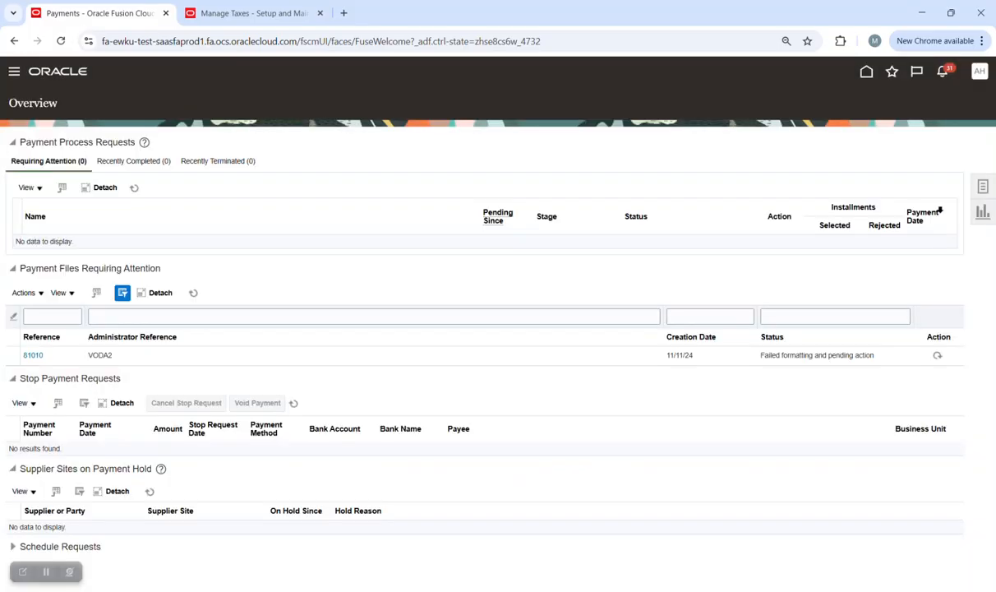
{"action": "left_click", "coordinate": [984, 187]}
Start a new payment for business unit N.Wood_BU and select the supplier by name.
{"action": "left_click", "coordinate": [860, 150]}
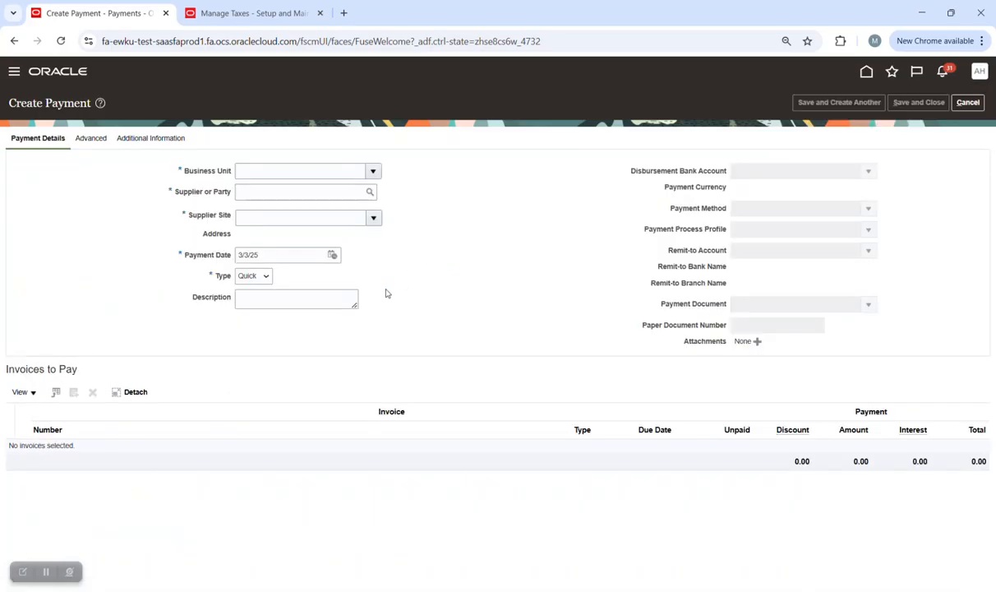
{"action": "left_click", "coordinate": [374, 171]}
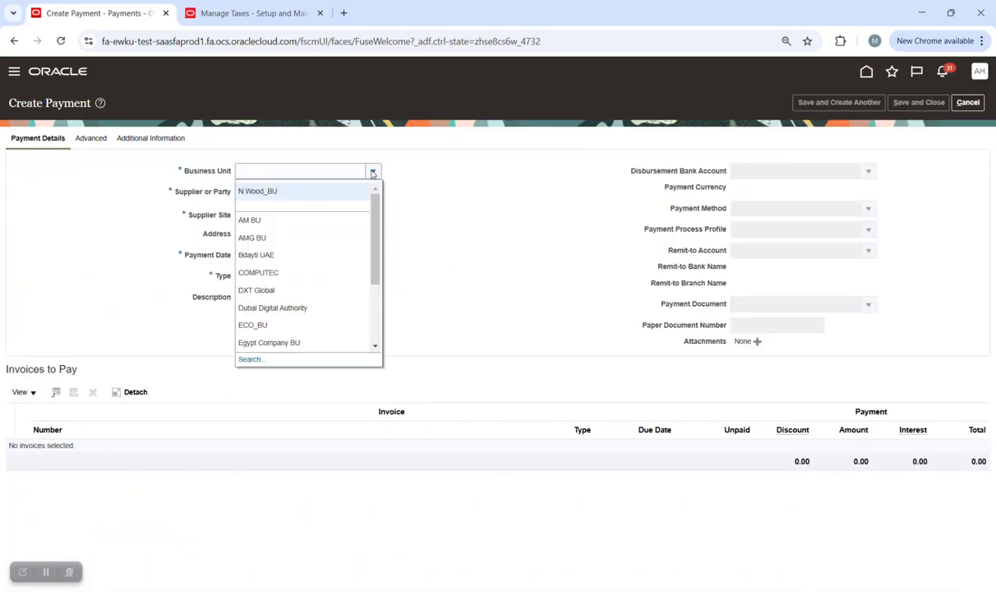
{"action": "left_click", "coordinate": [286, 190]}
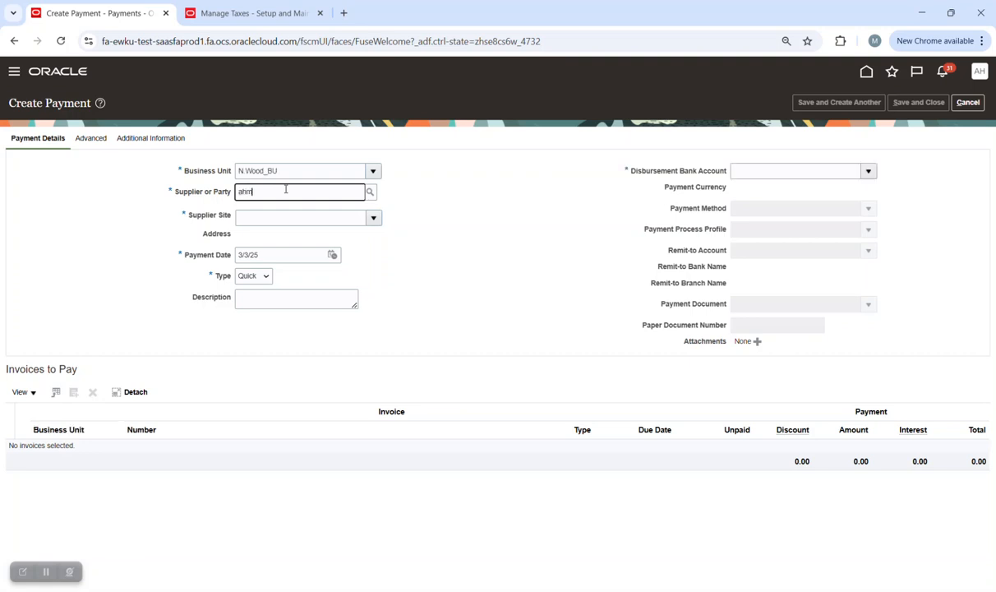
{"action": "type", "text": "ahmed s"}
{"action": "key", "text": "Tab"}
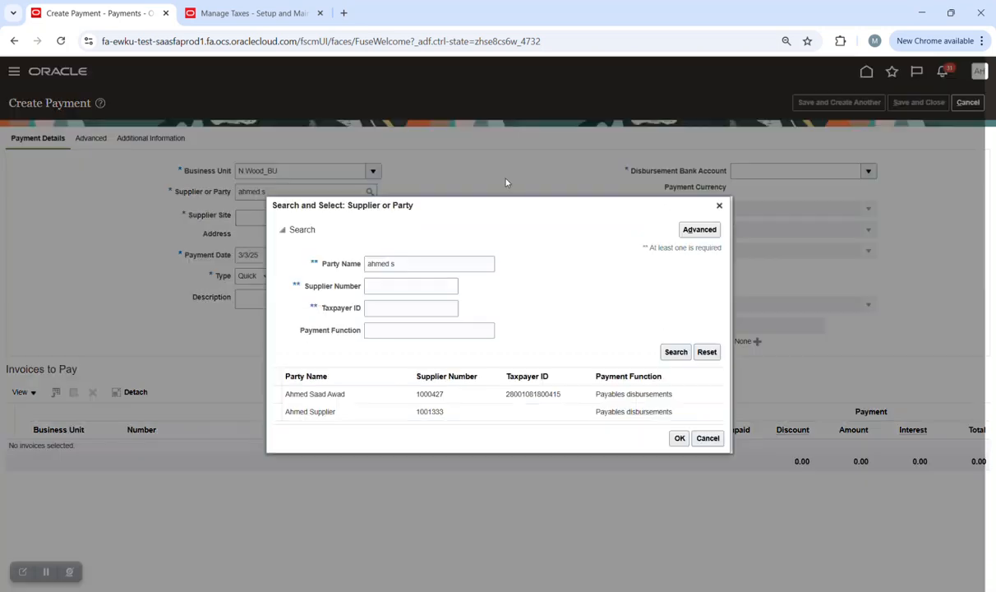
{"action": "left_click", "coordinate": [462, 412]}
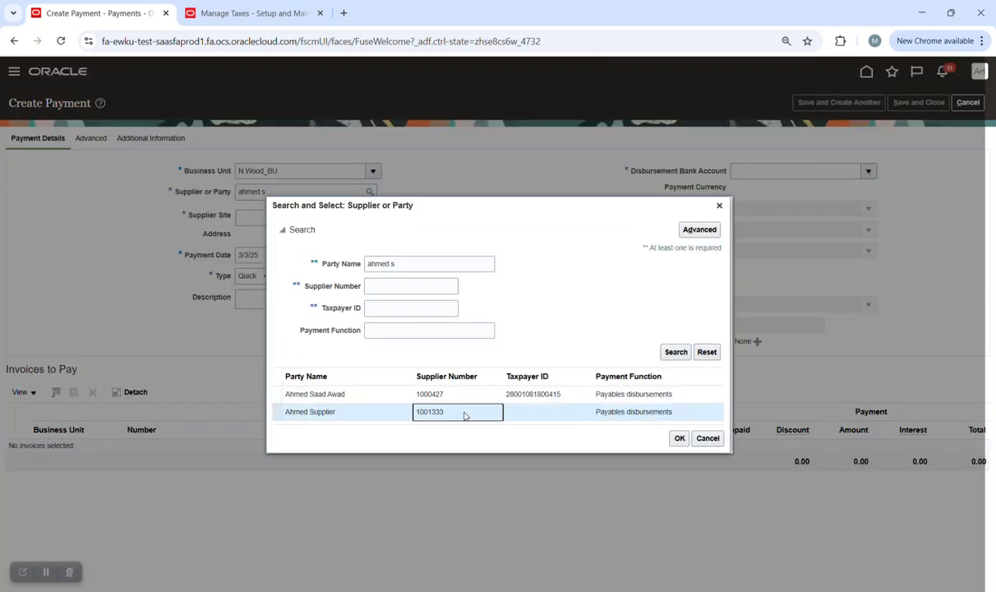
{"action": "left_click", "coordinate": [682, 439]}
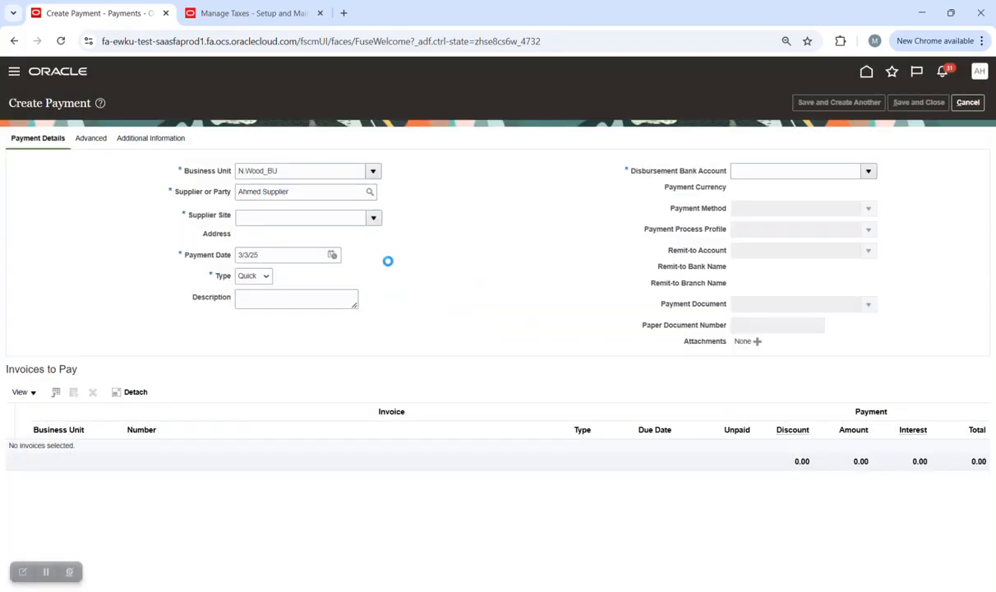
Set supplier site 2 BUs, bank account Nile Wood_NBK_EGP, currency US Dollar and profile BD Check.
{"action": "left_click", "coordinate": [347, 243]}
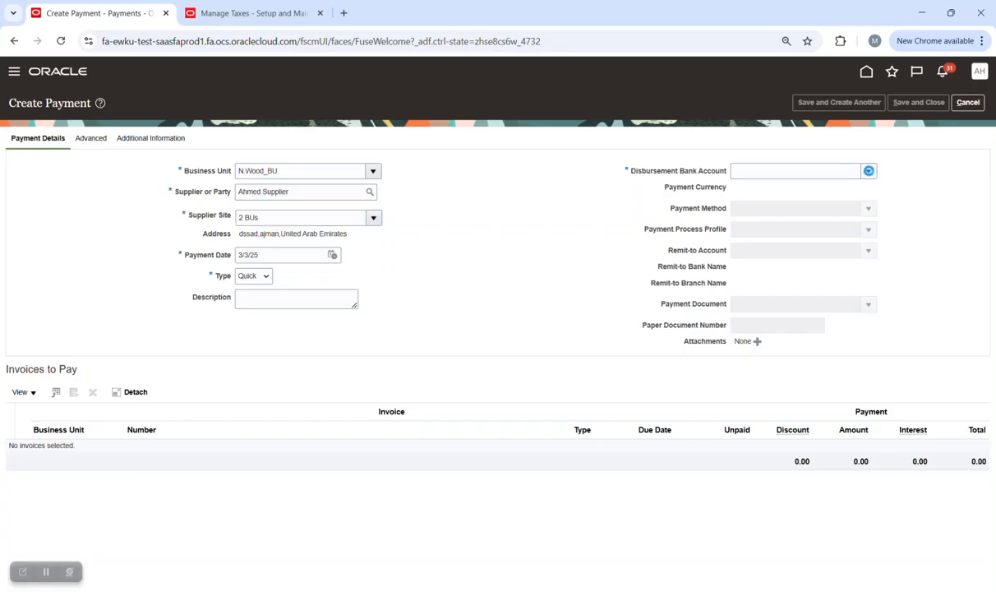
{"action": "left_click", "coordinate": [868, 170]}
{"action": "left_click", "coordinate": [772, 191]}
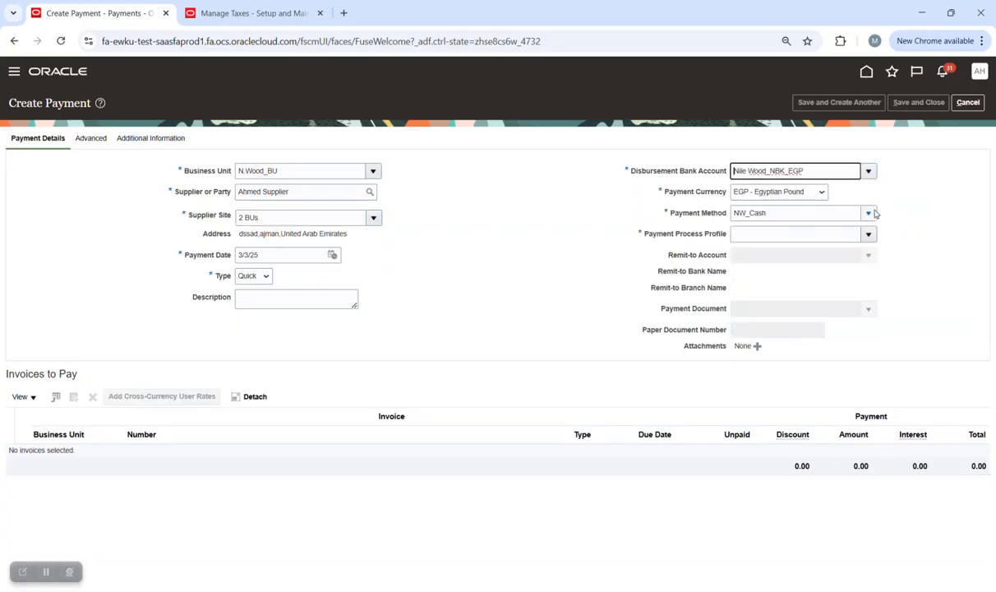
{"action": "left_click", "coordinate": [803, 198]}
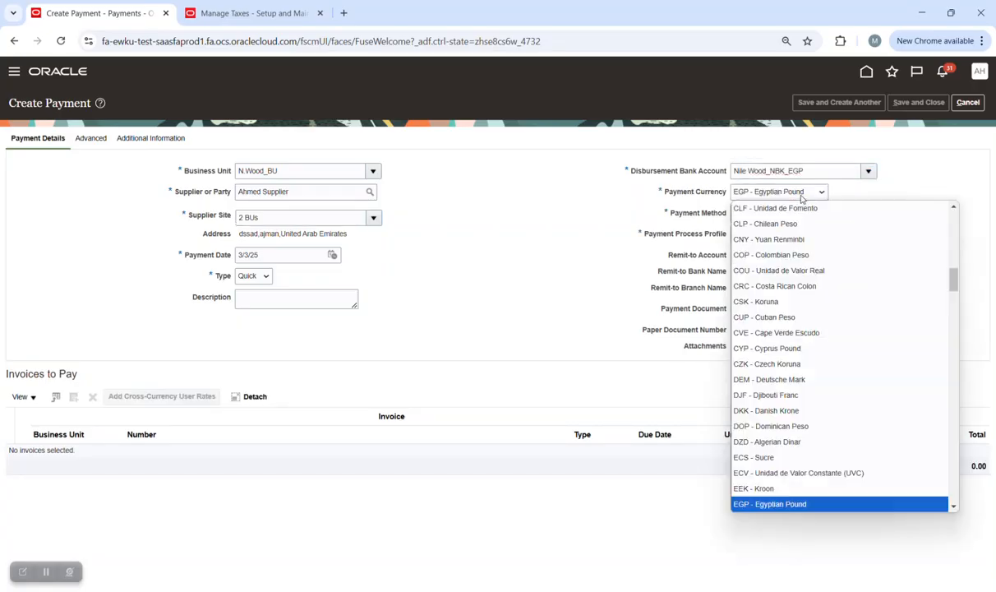
{"action": "scroll", "coordinate": [842, 218], "scroll_direction": "up", "scroll_amount": 3}
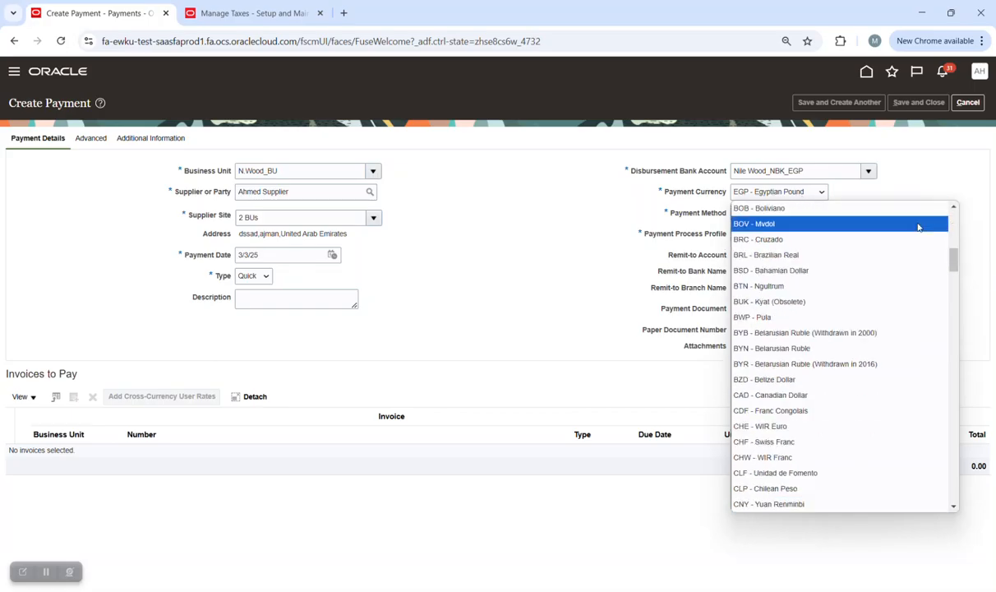
{"action": "scroll", "coordinate": [842, 218], "scroll_direction": "up", "scroll_amount": 5}
{"action": "left_click", "coordinate": [825, 222]}
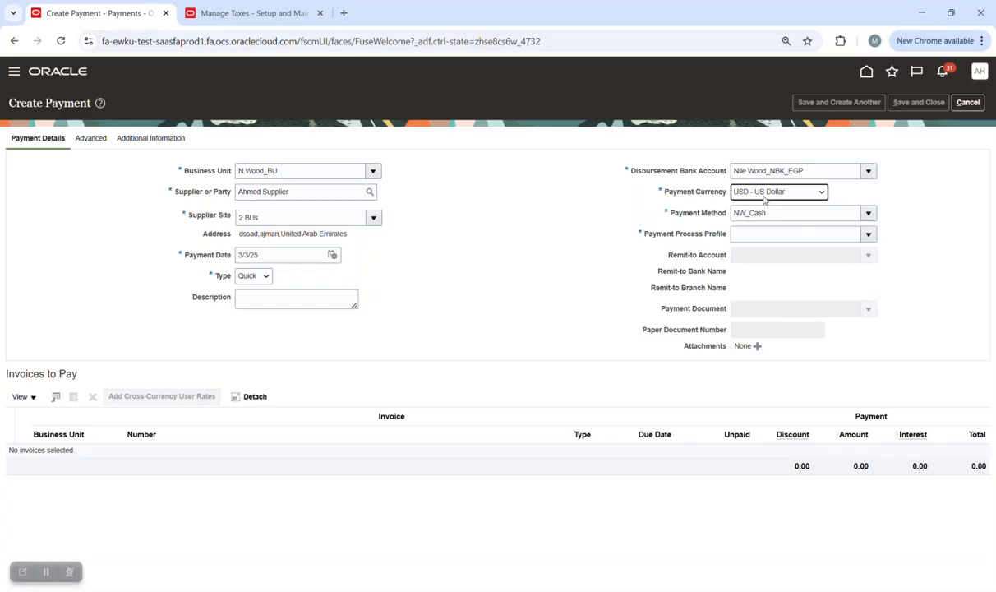
{"action": "left_click", "coordinate": [753, 231]}
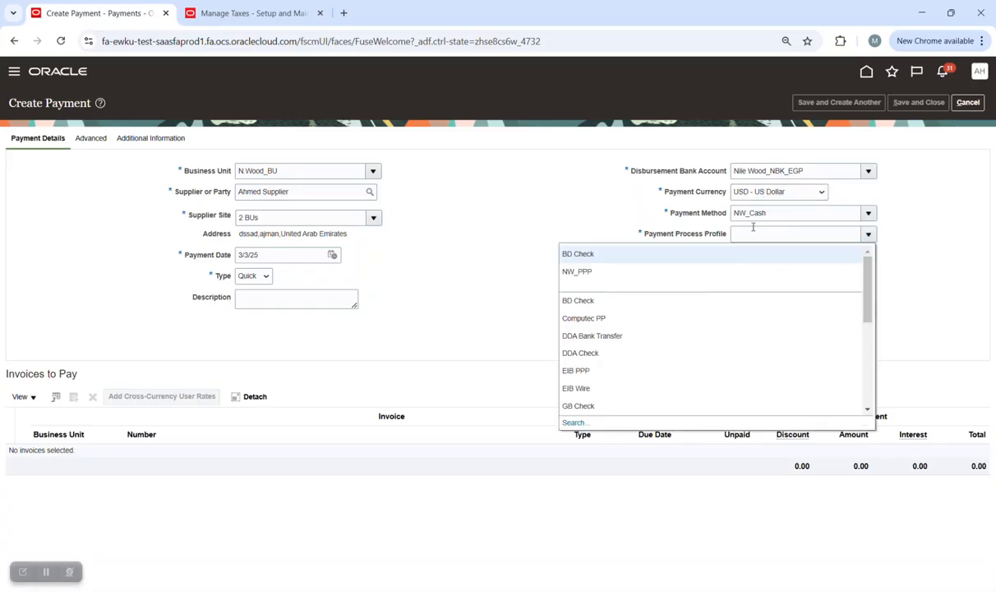
{"action": "left_click", "coordinate": [590, 255]}
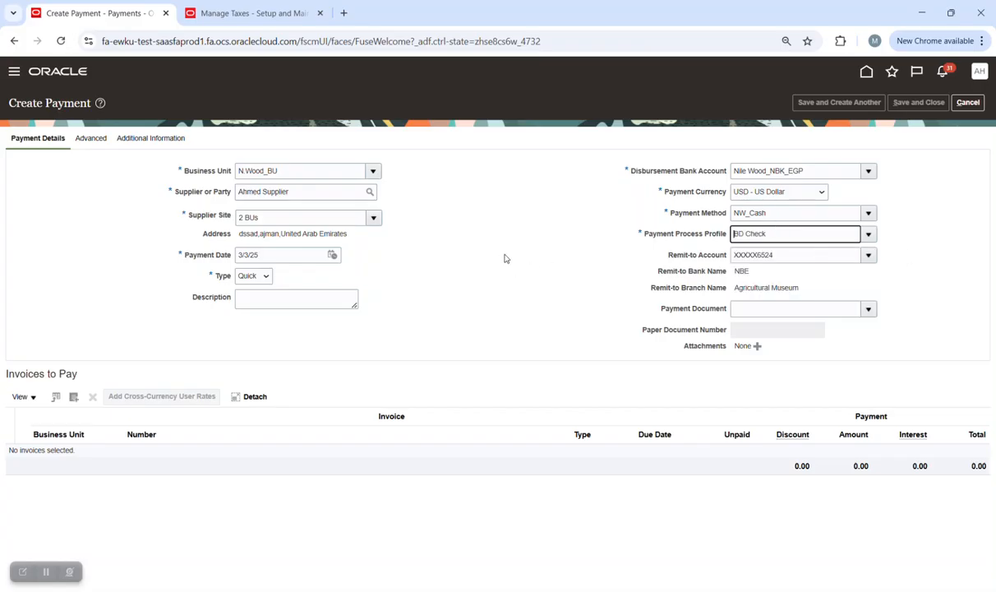
Review the Advanced and Additional Information tabs, then list the invoices to pay.
{"action": "left_click", "coordinate": [91, 138]}
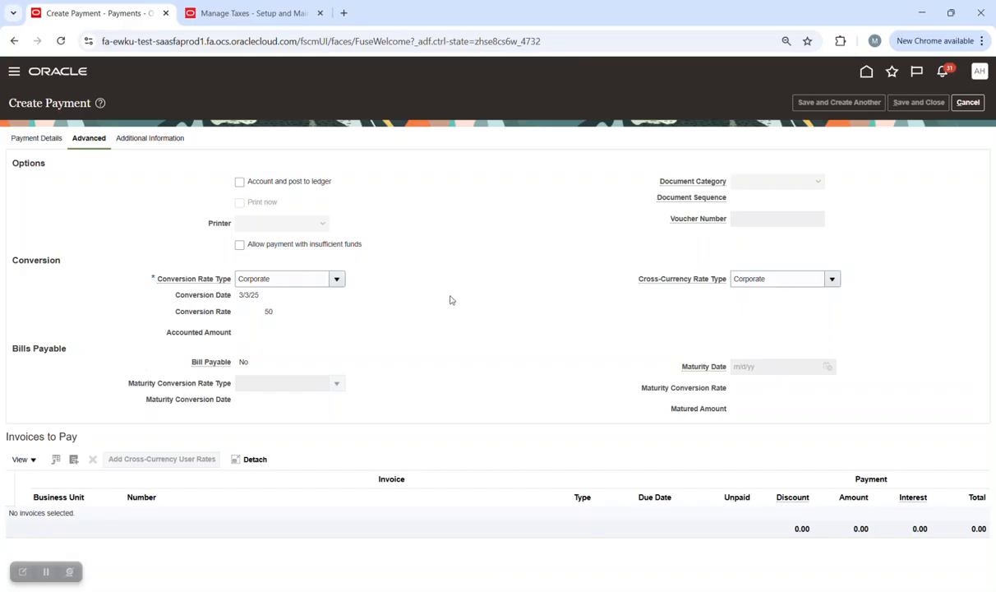
{"action": "left_click", "coordinate": [148, 139]}
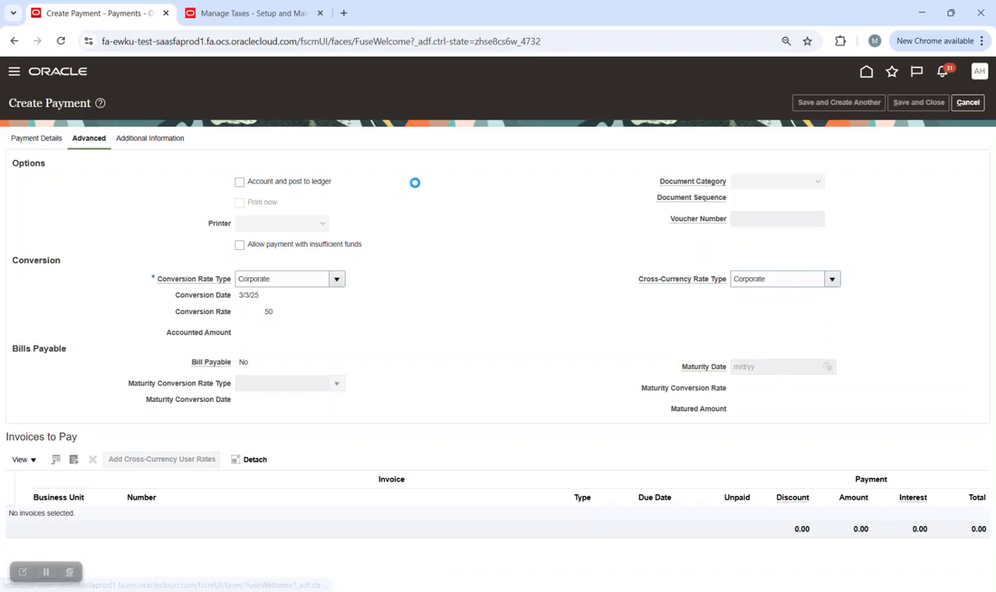
{"action": "left_click", "coordinate": [80, 138]}
{"action": "left_click", "coordinate": [51, 138]}
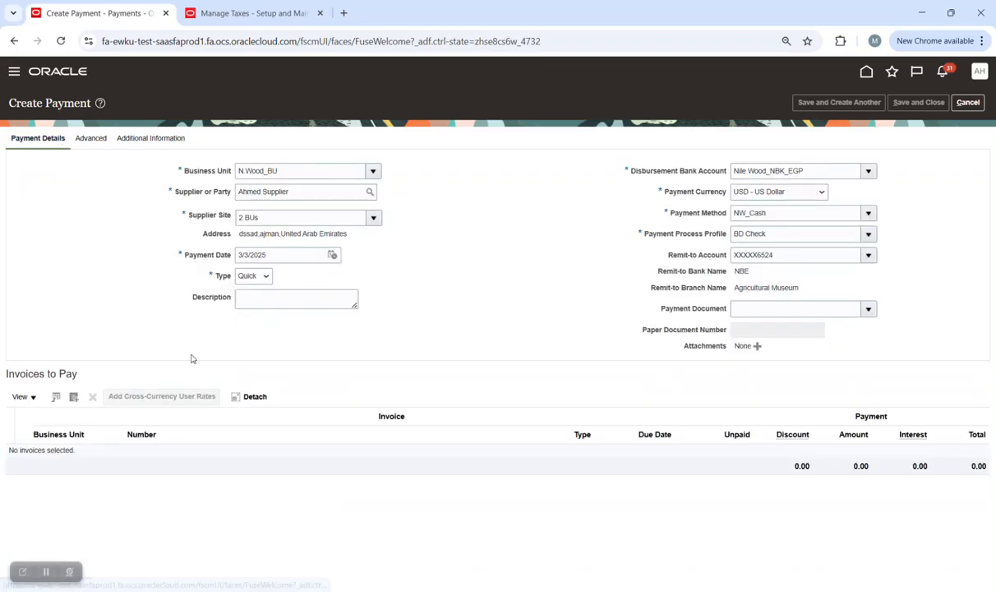
{"action": "left_click", "coordinate": [74, 397]}
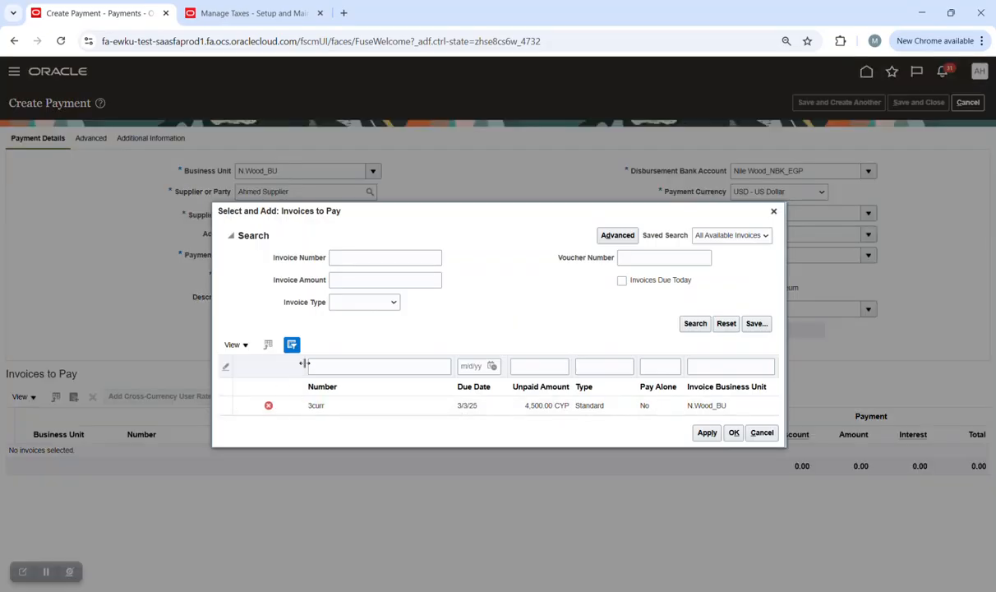
Attempt to add invoice 3curr, acknowledge the missing cross-currency rate error, and close without adding.
{"action": "mouse_move", "coordinate": [269, 409]}
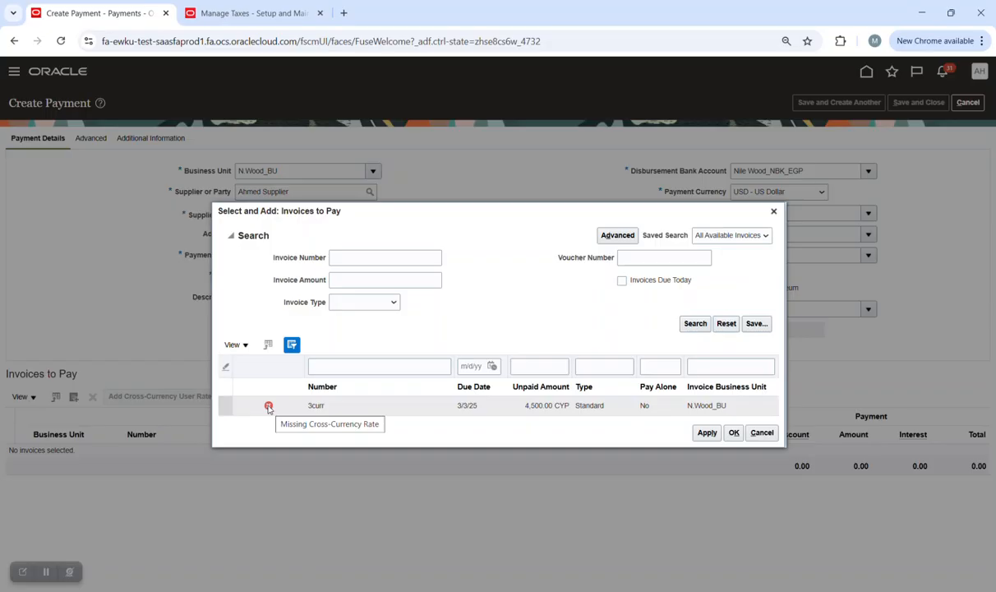
{"action": "left_click", "coordinate": [607, 408]}
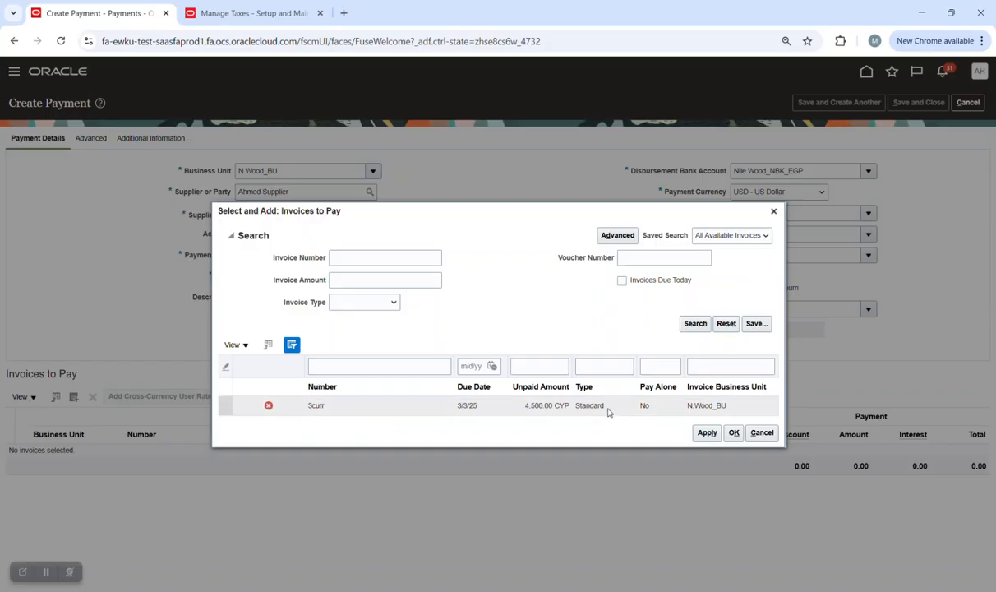
{"action": "left_click", "coordinate": [705, 432]}
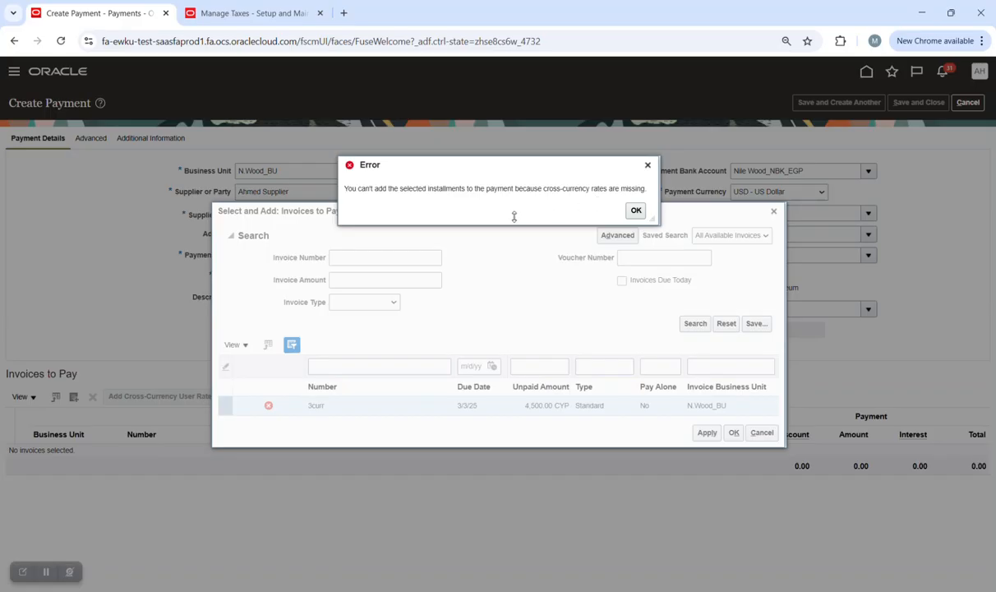
{"action": "left_click", "coordinate": [635, 211]}
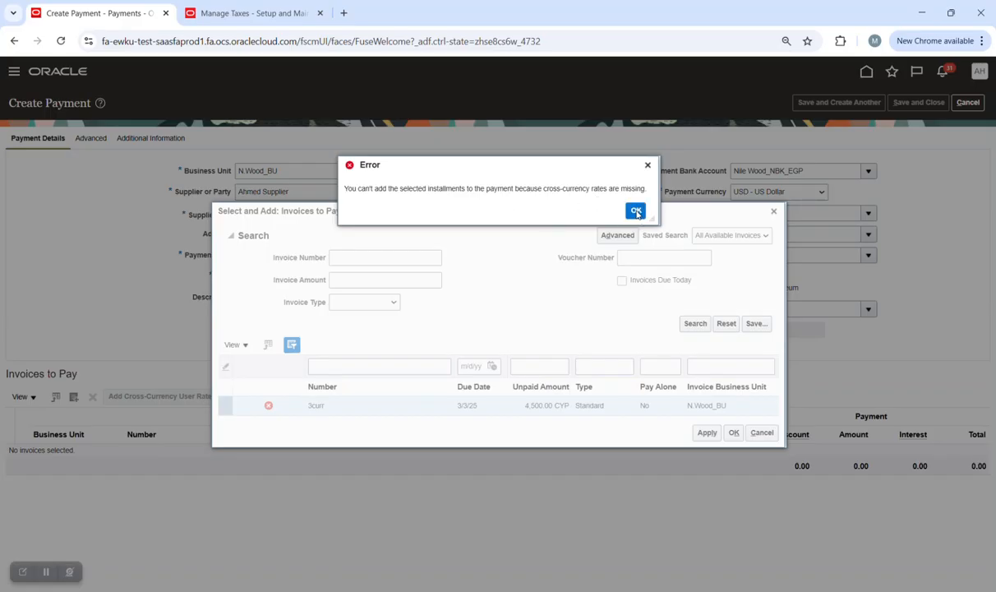
{"action": "left_click", "coordinate": [761, 432]}
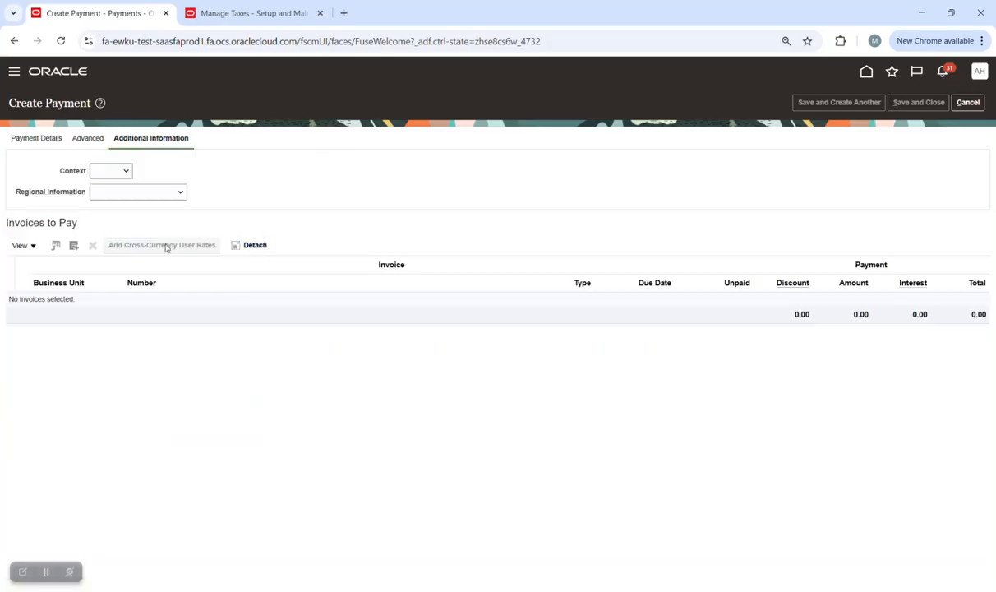
{"action": "left_click", "coordinate": [42, 140]}
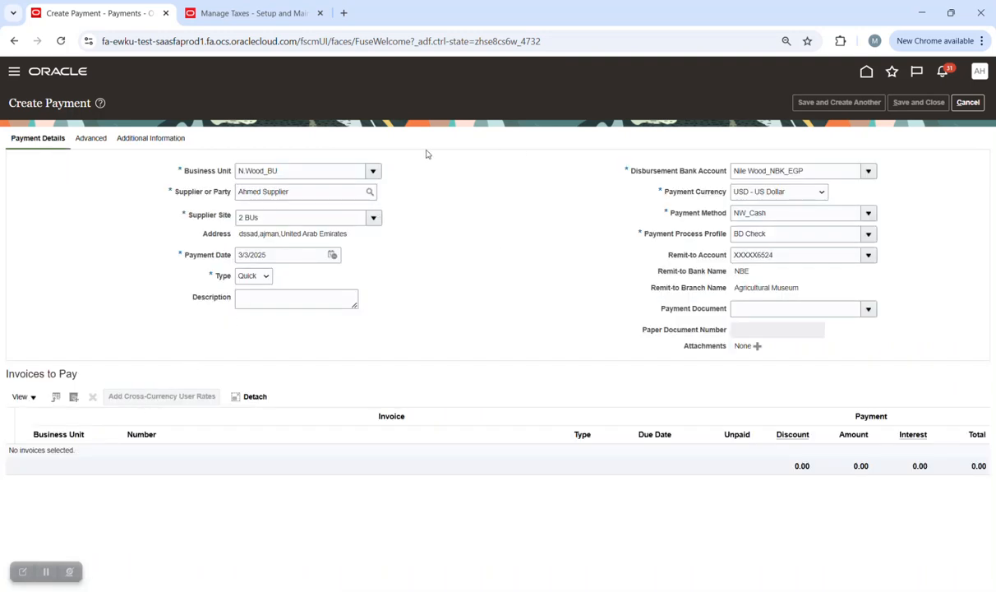
Return to the Oracle home page and go to Setup and Maintenance.
{"action": "left_click", "coordinate": [239, 14]}
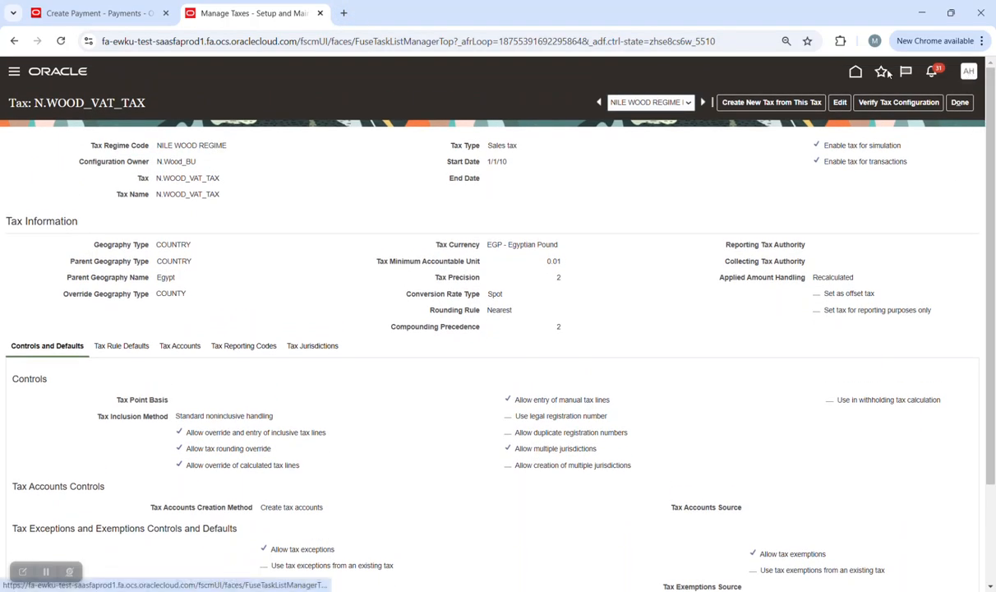
{"action": "left_click", "coordinate": [856, 73]}
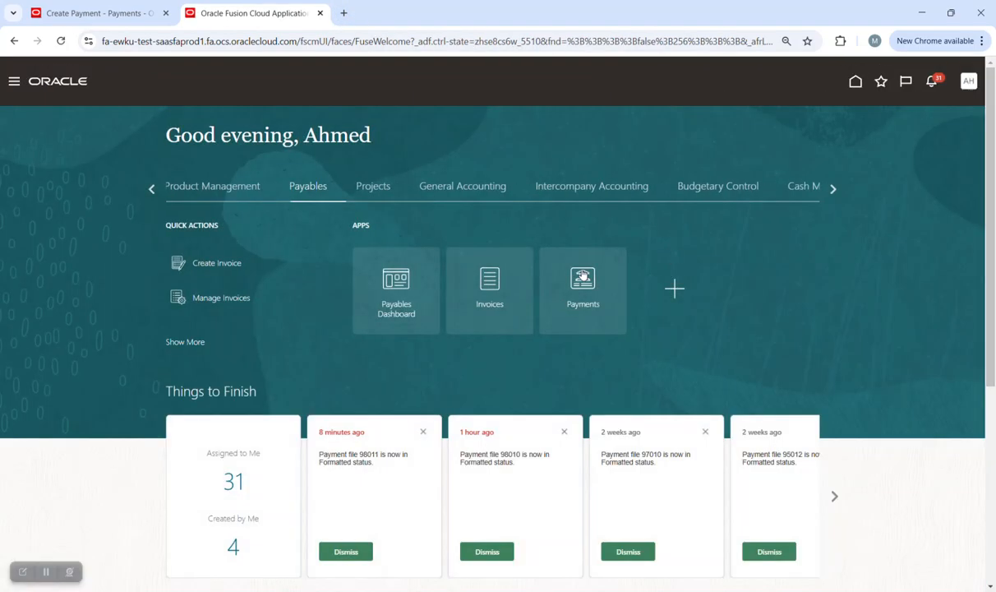
{"action": "left_click", "coordinate": [969, 81]}
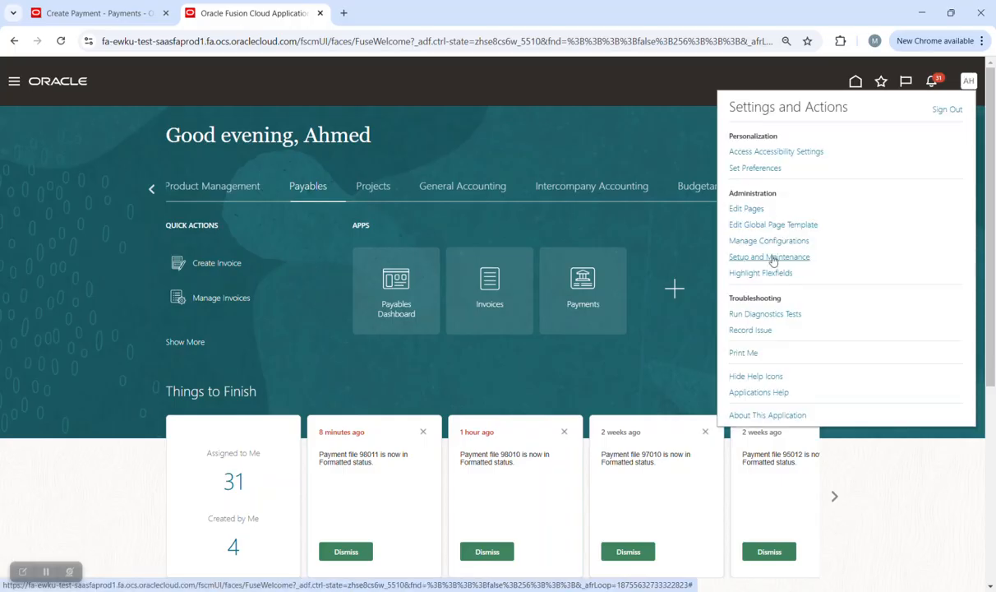
{"action": "left_click", "coordinate": [773, 258]}
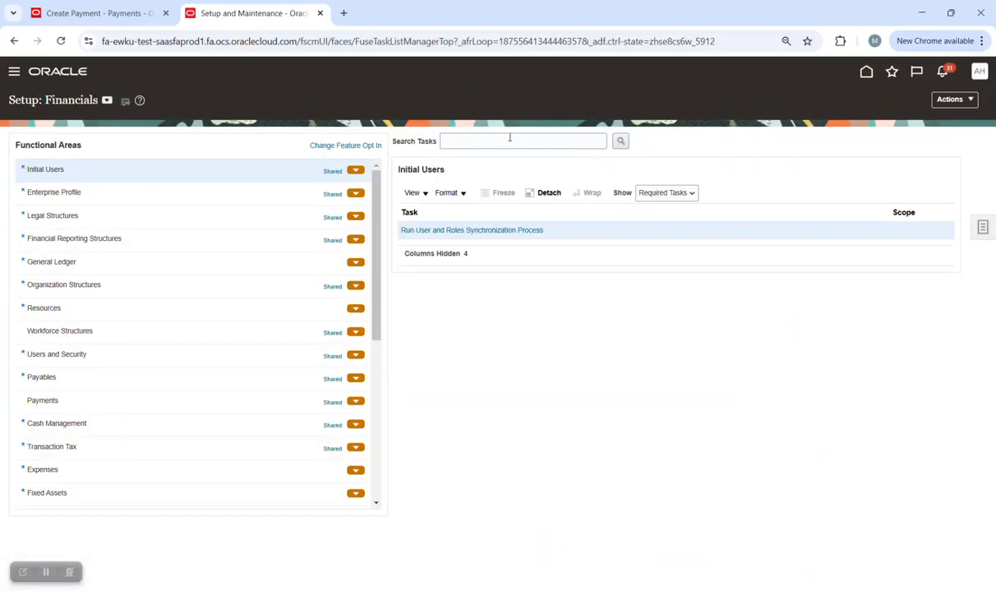
Search setup tasks for 'rate', open Manage Conversion Rate Types, and show Daily Rates.
{"action": "left_click", "coordinate": [510, 139]}
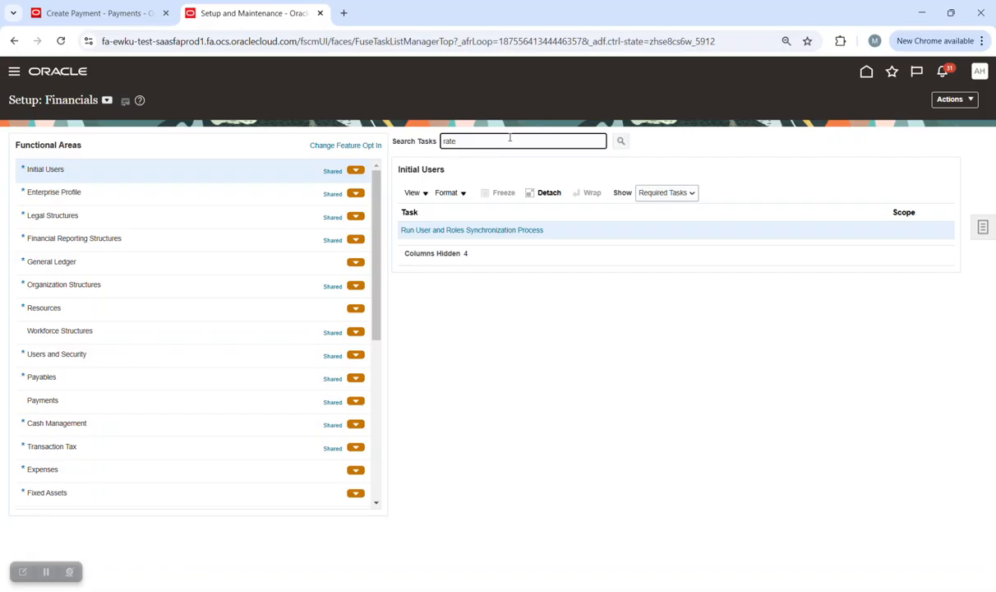
{"action": "key", "text": "Return"}
{"action": "left_click", "coordinate": [370, 253]}
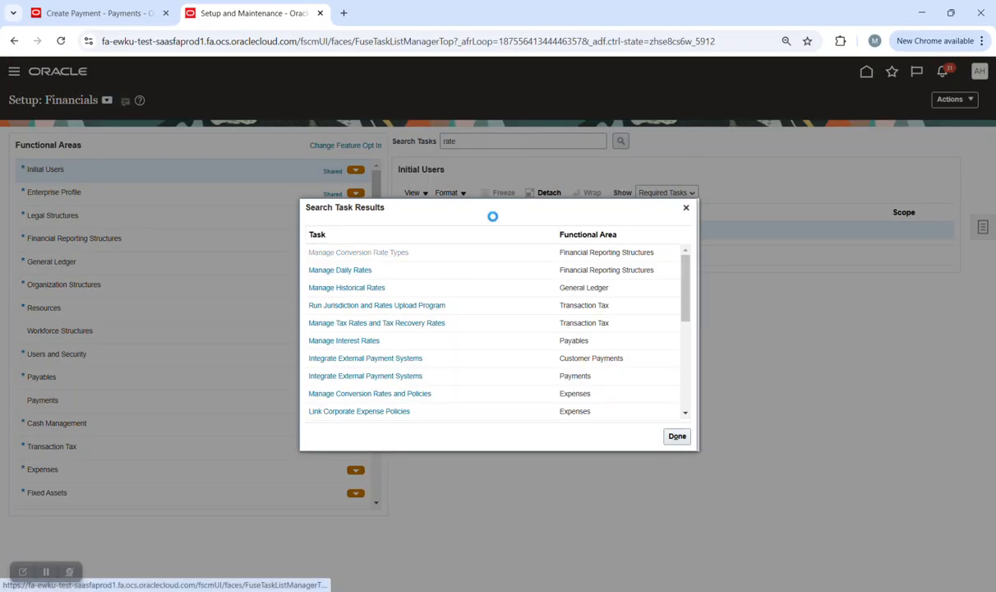
{"action": "left_click", "coordinate": [492, 338]}
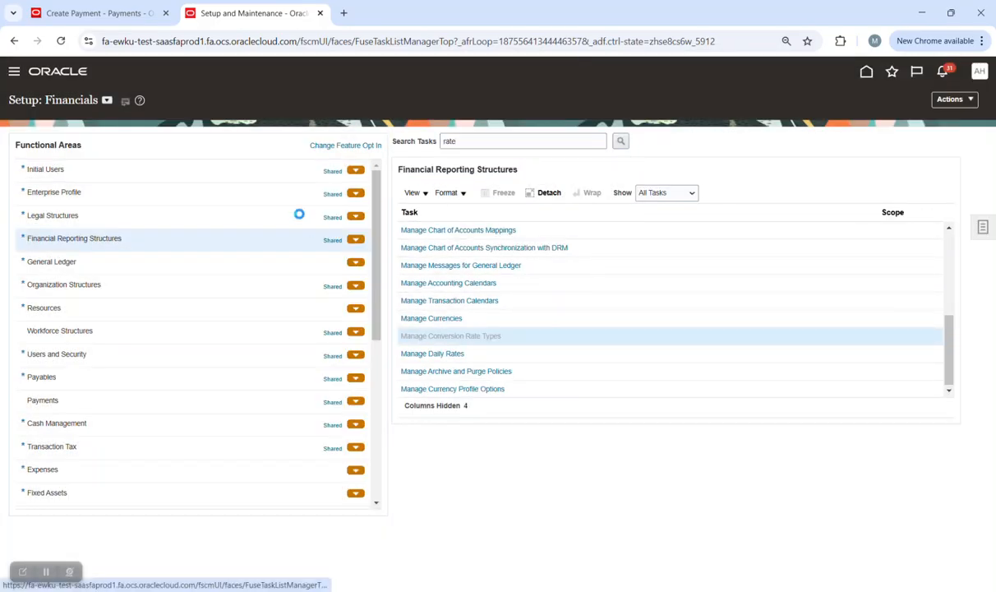
{"action": "left_click", "coordinate": [75, 140]}
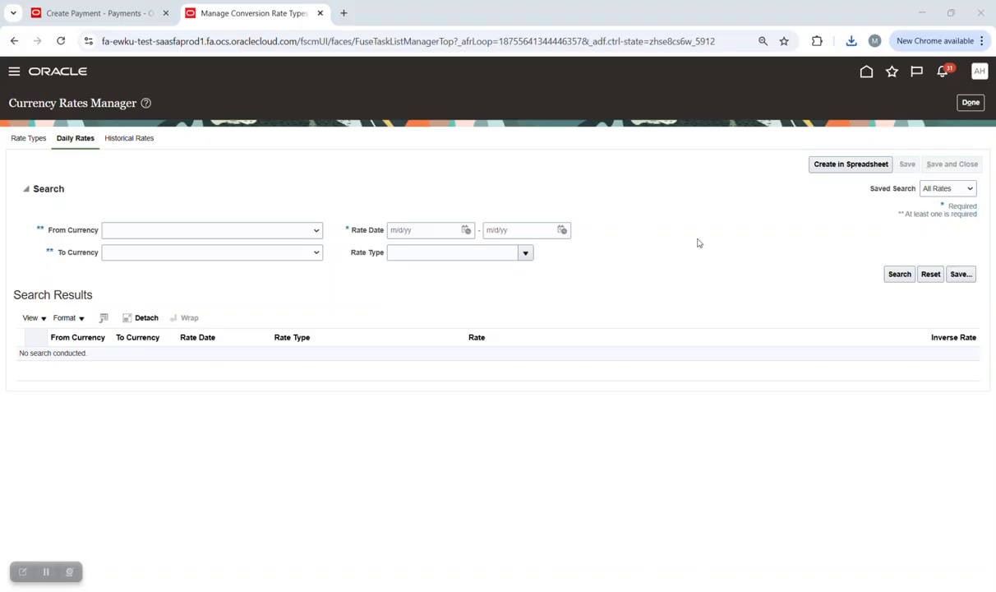
Open the downloaded CreateDailyRates (9).xlsx workbook and allow it to connect to Oracle.
{"action": "left_click", "coordinate": [851, 41]}
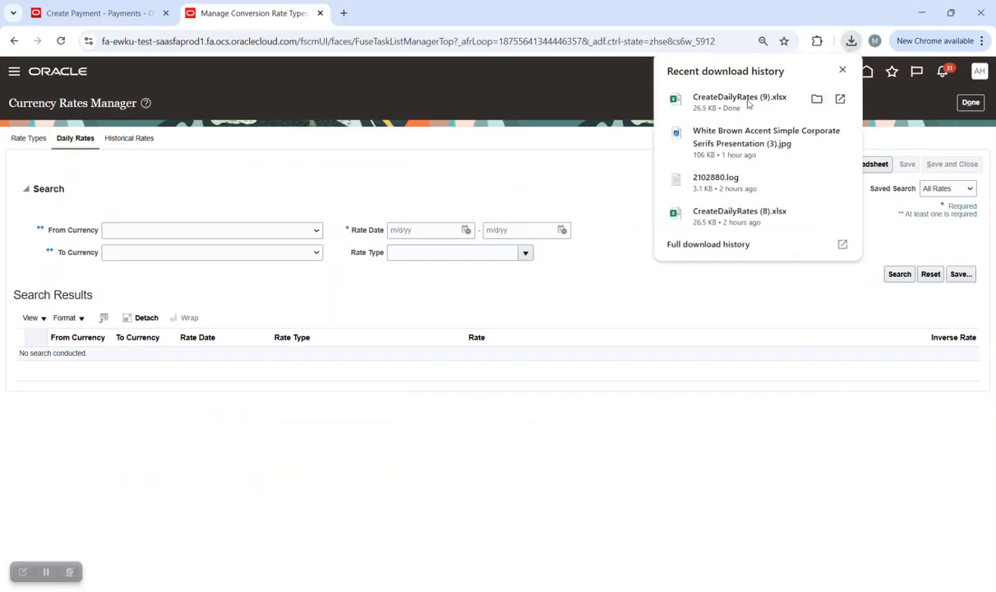
{"action": "left_click", "coordinate": [710, 99]}
{"action": "left_click", "coordinate": [548, 370]}
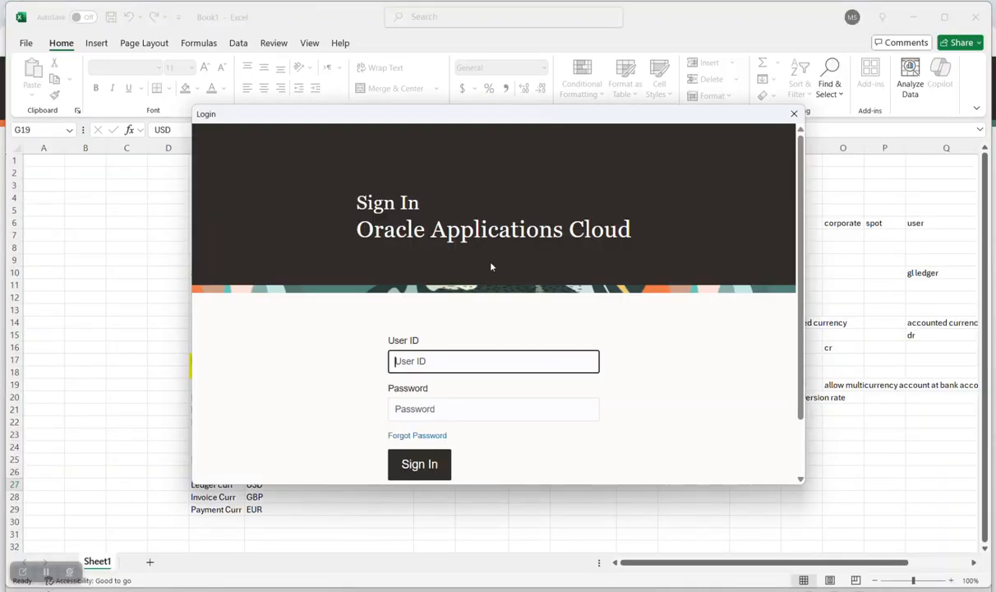
Sign in to Oracle with the user ID and password, and set Book1 aside.
{"action": "key", "text": "Tab"}
{"action": "type", "text": "•"}
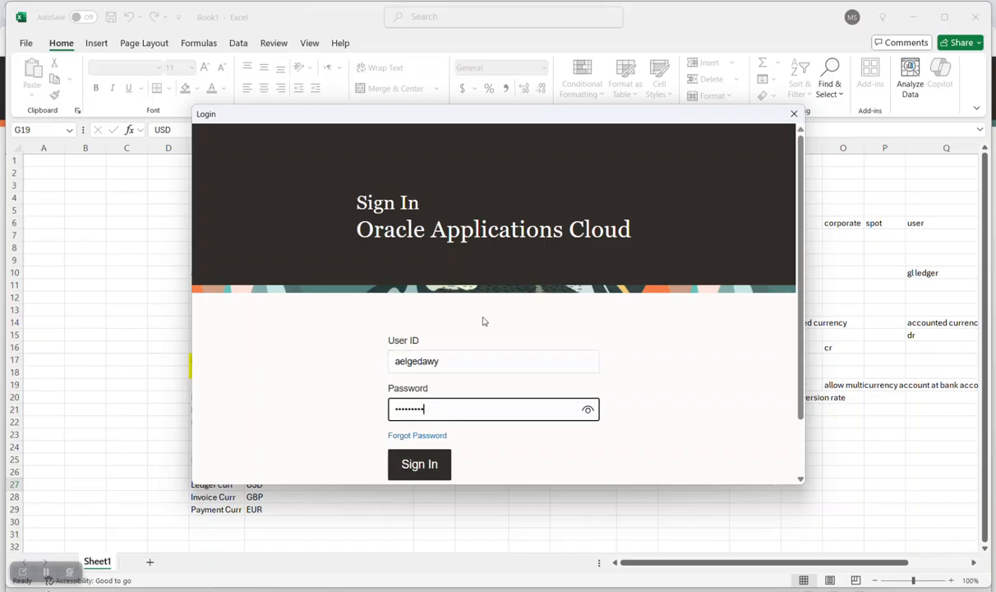
{"action": "key", "text": "Return"}
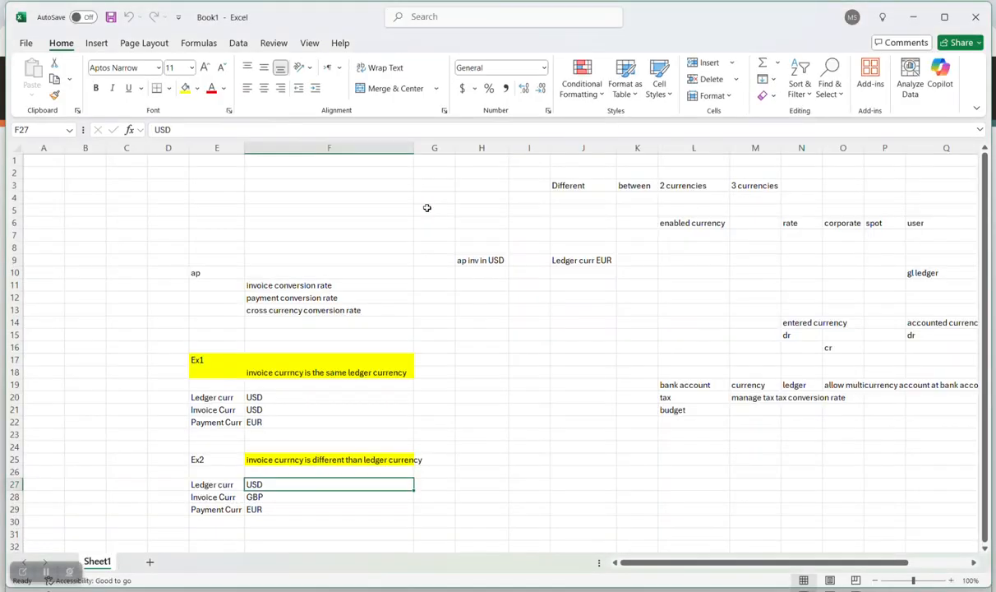
{"action": "left_click", "coordinate": [907, 18]}
{"action": "left_click", "coordinate": [308, 276]}
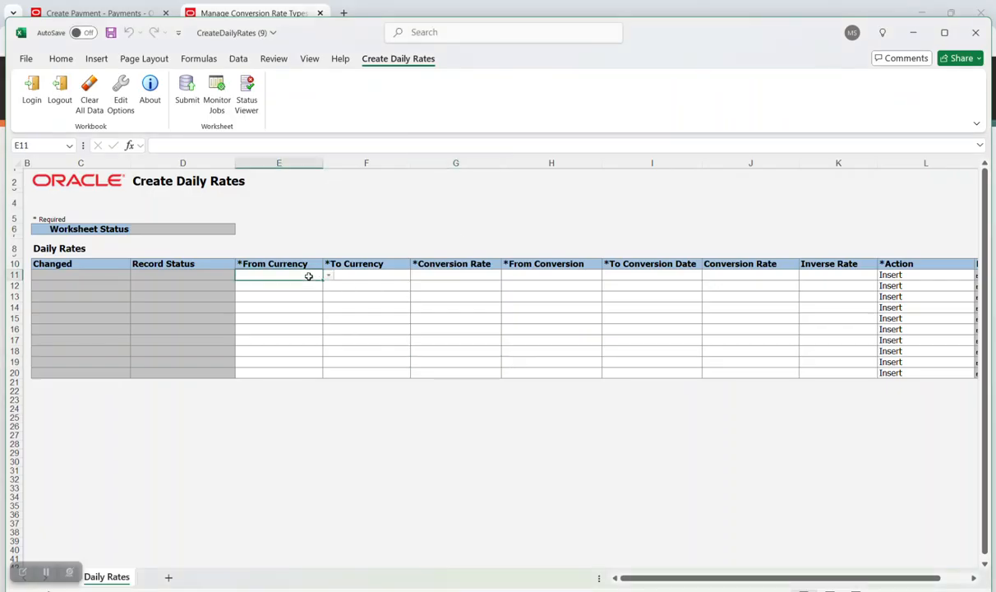
Set the first rate row to CYP to USD with the Corporate rate type.
{"action": "left_click", "coordinate": [328, 276]}
{"action": "scroll", "coordinate": [301, 308], "scroll_direction": "down", "scroll_amount": 4}
{"action": "scroll", "coordinate": [299, 326], "scroll_direction": "down", "scroll_amount": 6}
{"action": "scroll", "coordinate": [299, 325], "scroll_direction": "down", "scroll_amount": 2}
{"action": "scroll", "coordinate": [299, 325], "scroll_direction": "down", "scroll_amount": 1}
{"action": "scroll", "coordinate": [300, 325], "scroll_direction": "down", "scroll_amount": 1}
{"action": "scroll", "coordinate": [300, 326], "scroll_direction": "down", "scroll_amount": 2}
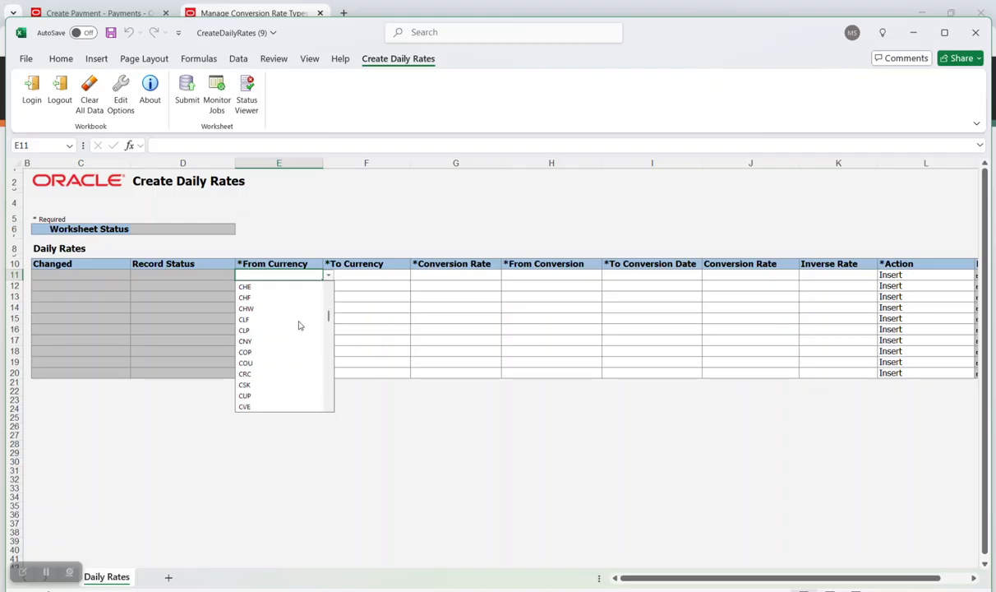
{"action": "left_click", "coordinate": [255, 384]}
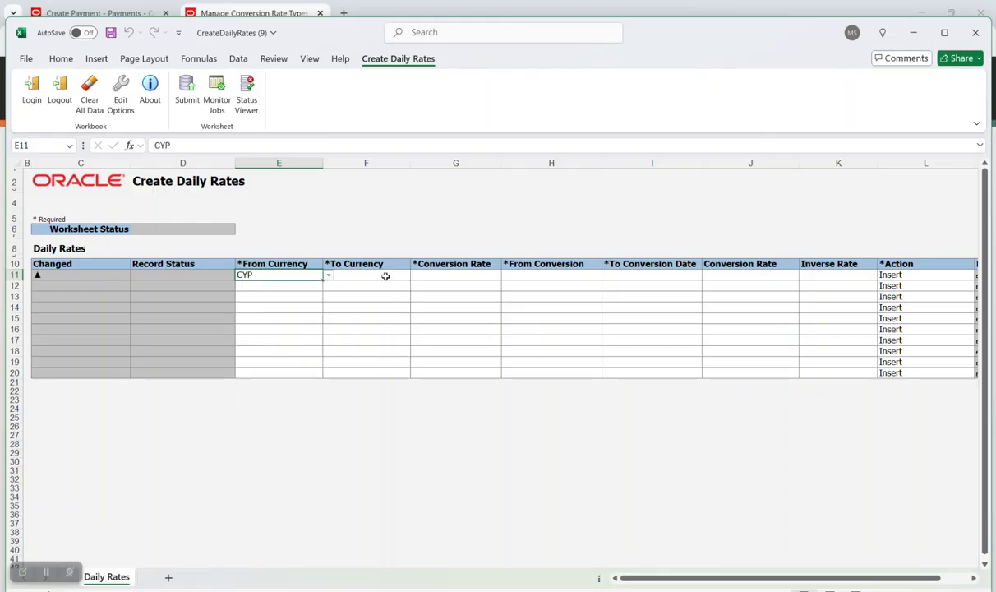
{"action": "left_click", "coordinate": [370, 273]}
{"action": "left_click", "coordinate": [415, 277]}
{"action": "left_click", "coordinate": [378, 287]}
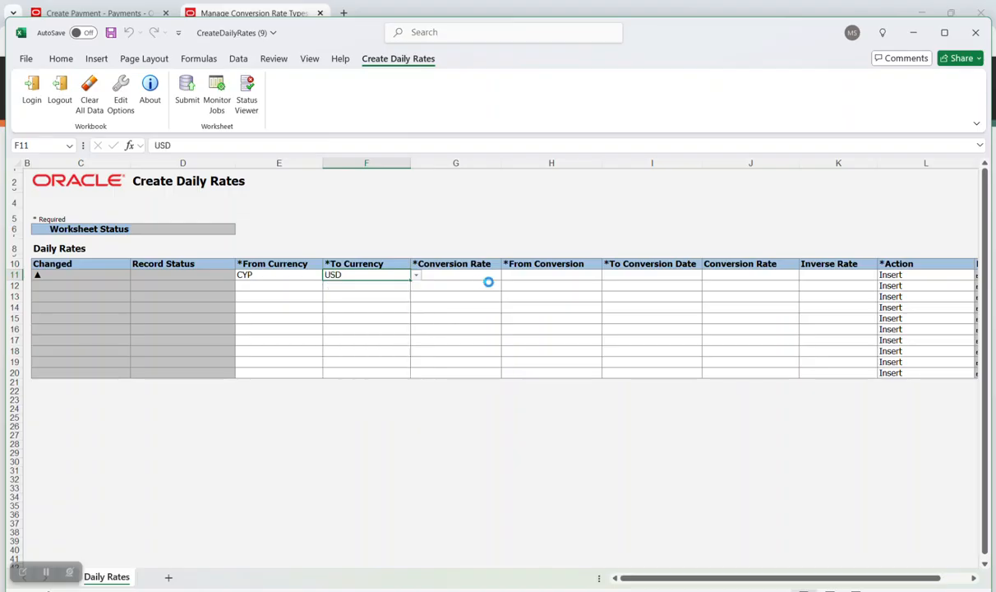
{"action": "left_click", "coordinate": [476, 274]}
{"action": "left_click", "coordinate": [506, 277]}
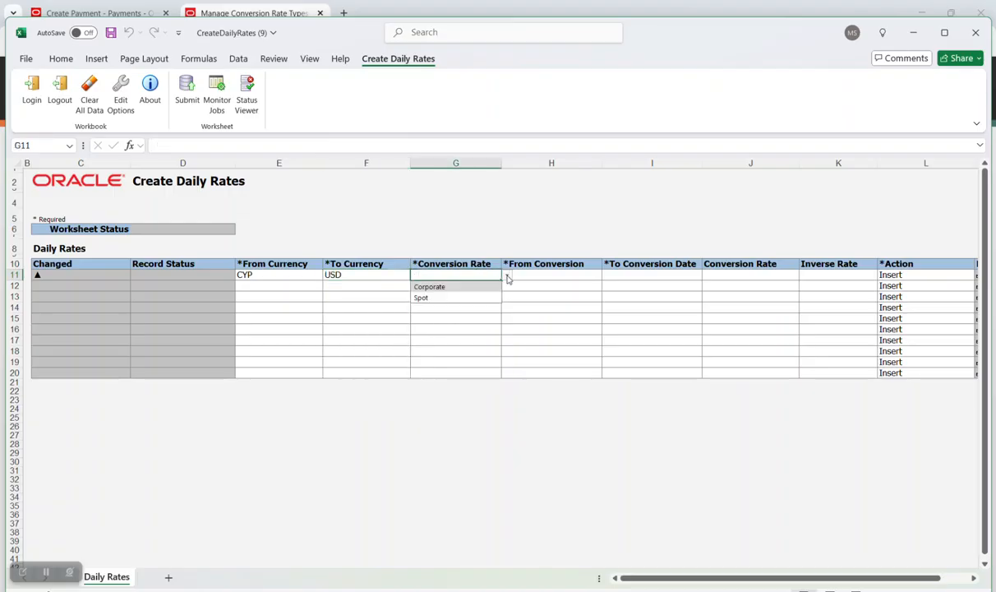
{"action": "left_click", "coordinate": [465, 286]}
Give the first row dates 01/01/2025 to 12/31/2025 and conversion rate 14.
{"action": "left_click", "coordinate": [575, 275]}
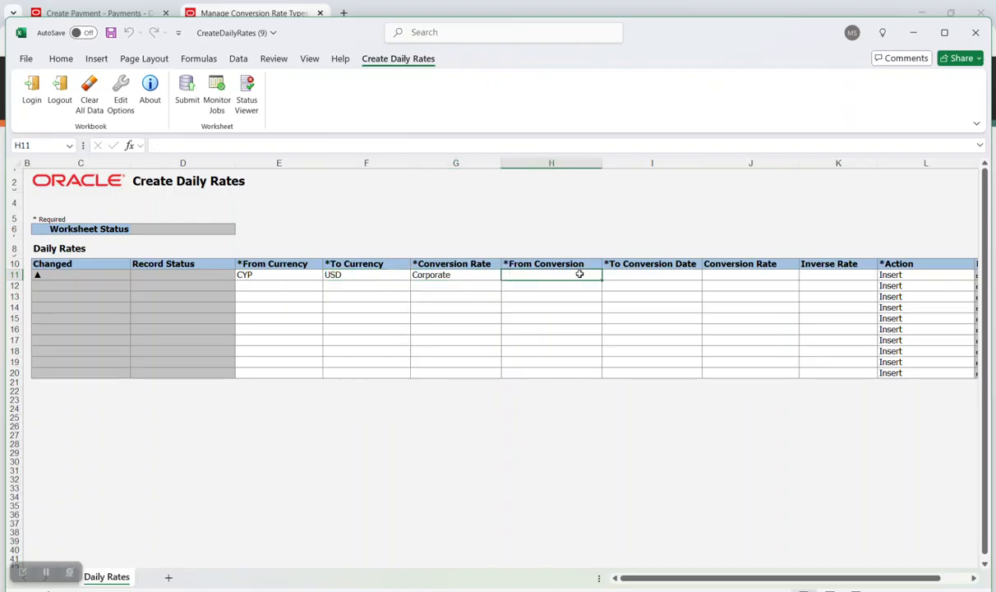
{"action": "type", "text": "01/01/2"}
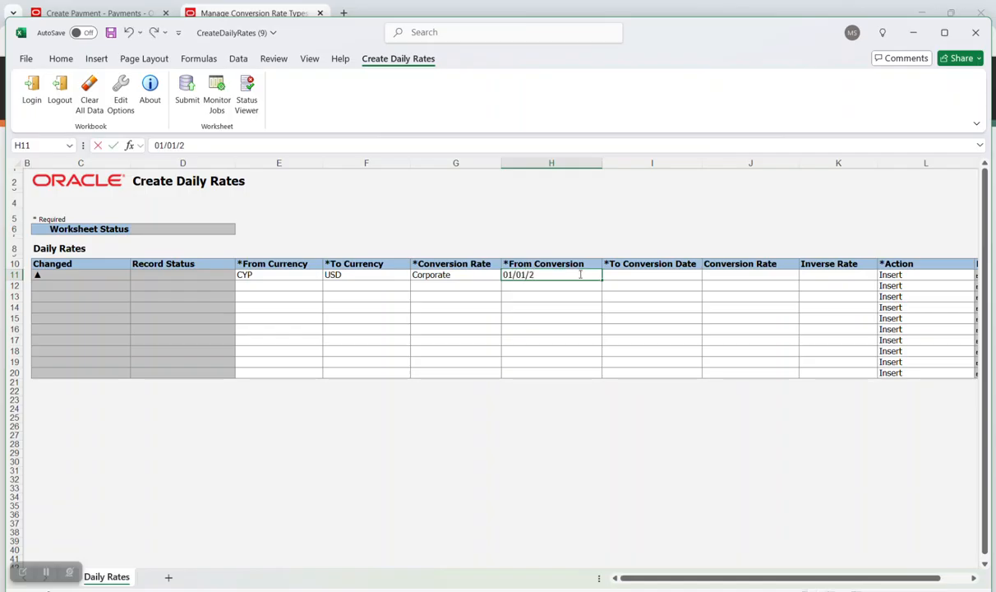
{"action": "type", "text": "025"}
{"action": "key", "text": "Tab"}
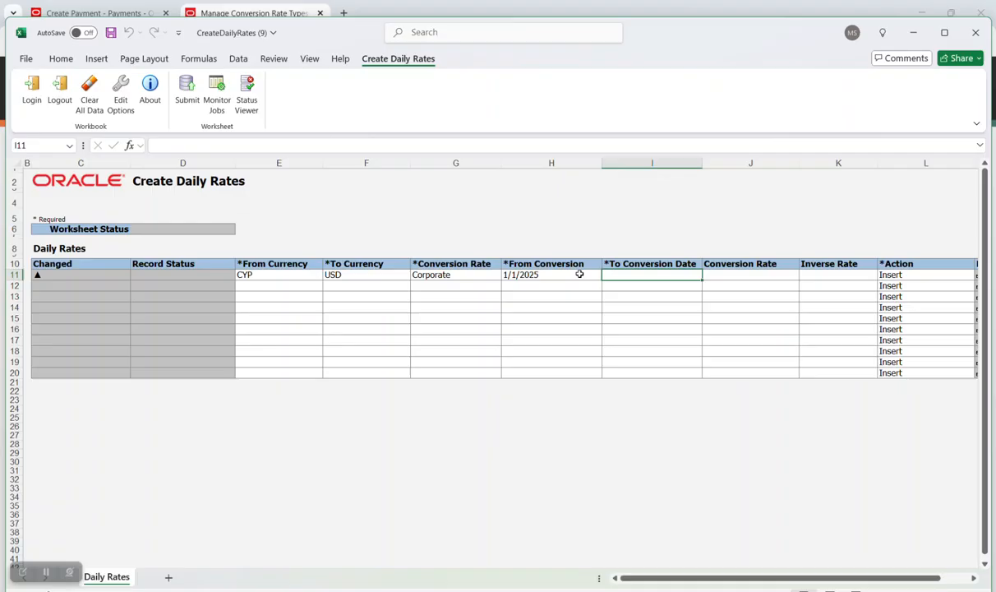
{"action": "type", "text": "12/31/2025"}
{"action": "key", "text": "Tab"}
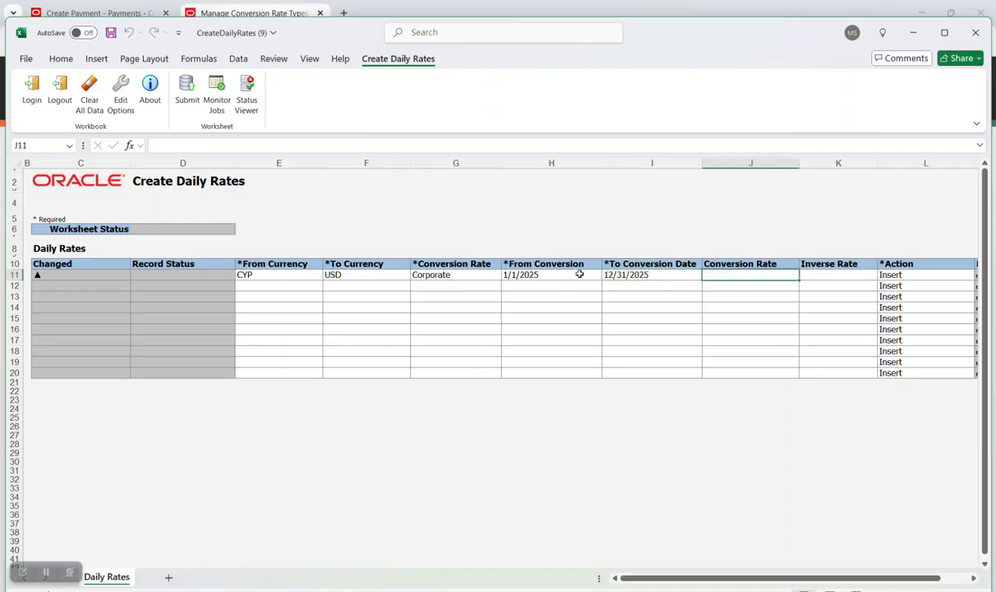
{"action": "type", "text": "14"}
{"action": "key", "text": "Tab"}
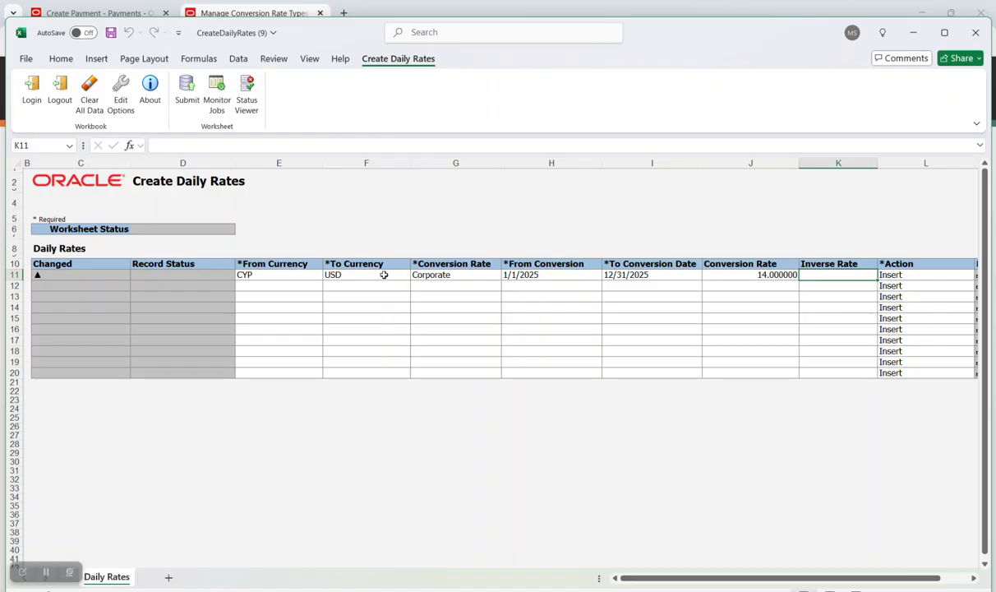
Set the second rate row to CYP to EUR with the Corporate rate type.
{"action": "left_click", "coordinate": [255, 285]}
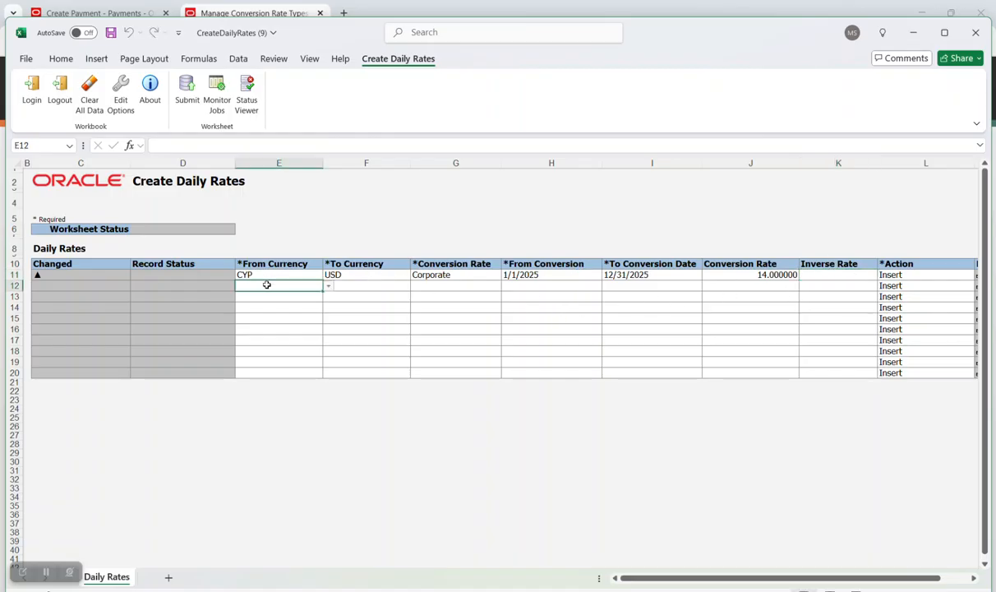
{"action": "left_click", "coordinate": [328, 287]}
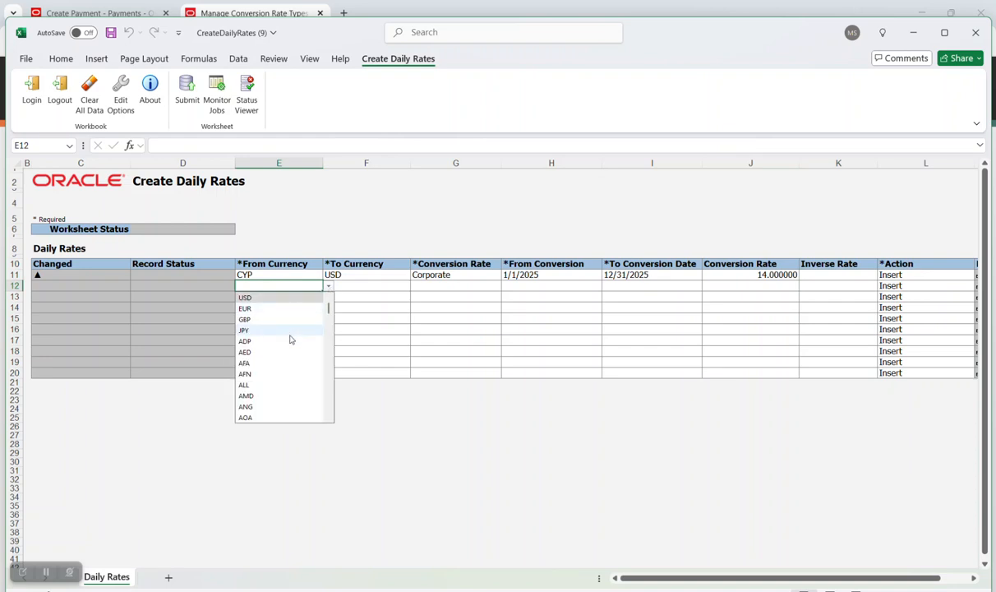
{"action": "type", "text": "c"}
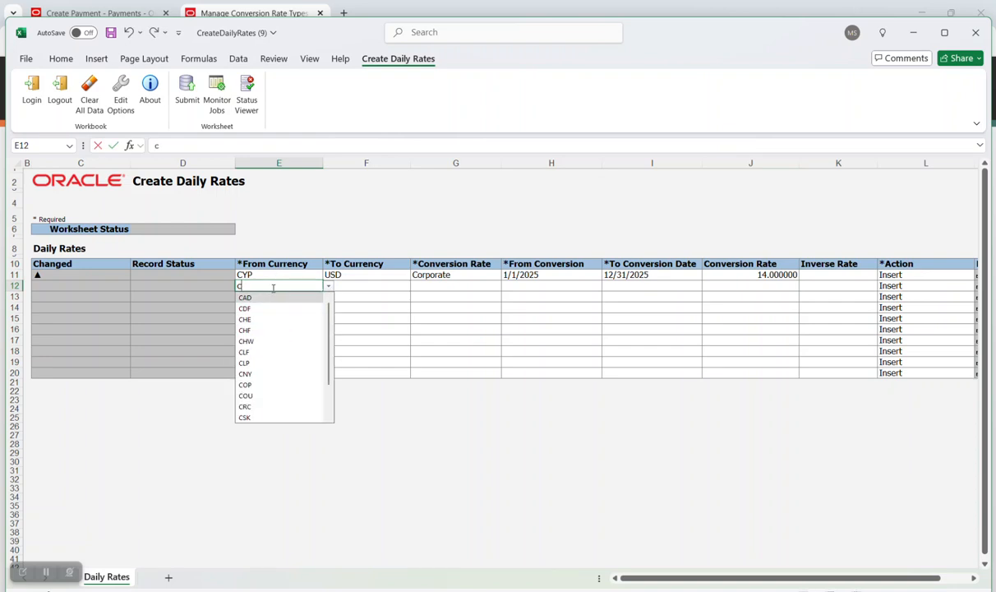
{"action": "scroll", "coordinate": [272, 387], "scroll_direction": "down", "scroll_amount": 2}
{"action": "left_click", "coordinate": [262, 406]}
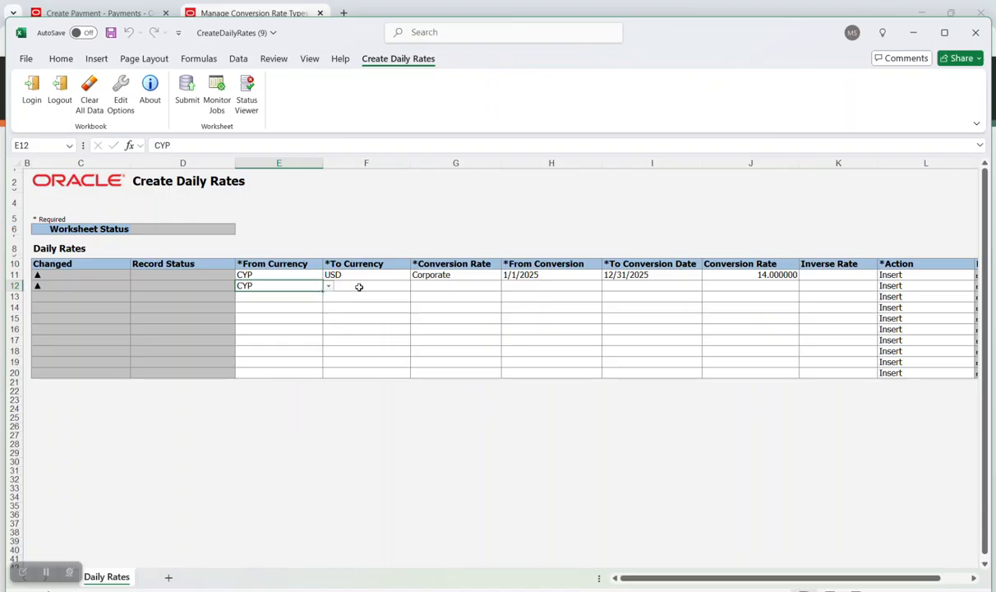
{"action": "left_click", "coordinate": [359, 286]}
{"action": "type", "text": "eur"}
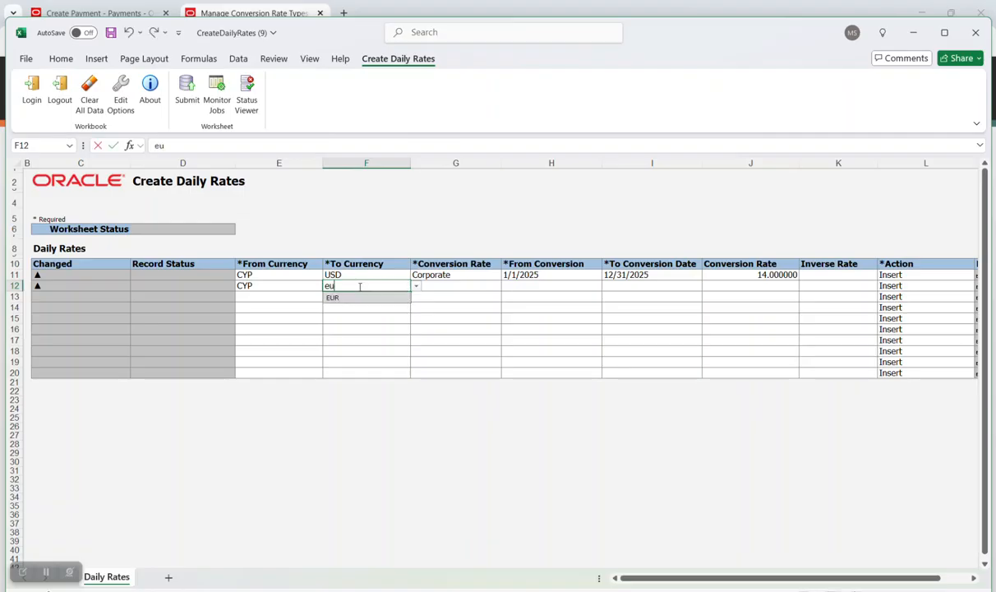
{"action": "key", "text": "Tab"}
{"action": "left_click", "coordinate": [507, 286]}
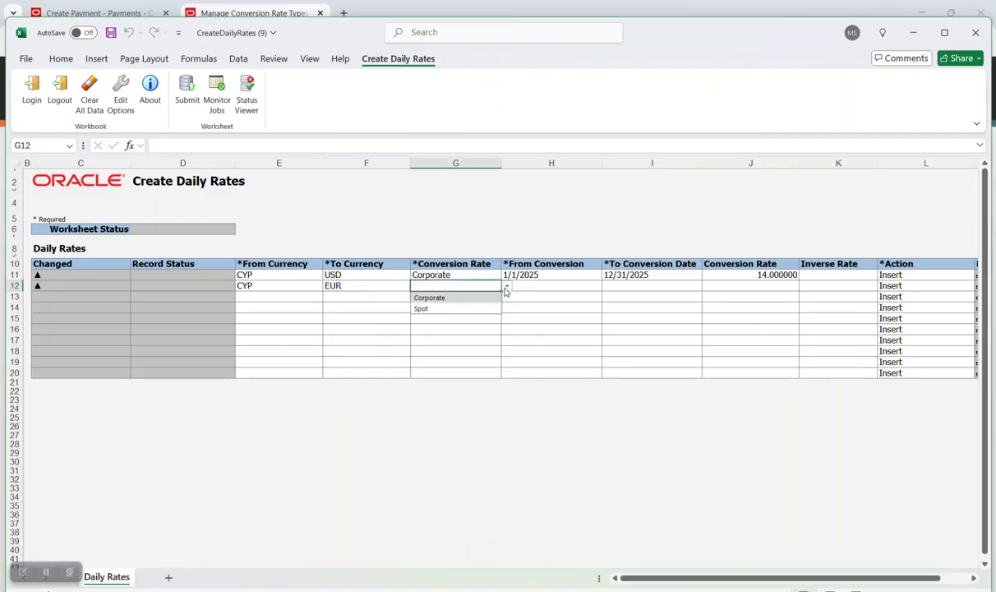
{"action": "left_click", "coordinate": [448, 296]}
Copy the first row's 2025 dates into row 12 and change its rate to 25.
{"action": "left_click", "coordinate": [562, 285]}
{"action": "left_click_drag", "start_coordinate": [530, 273], "coordinate": [718, 273]}
{"action": "key", "text": "ctrl+c"}
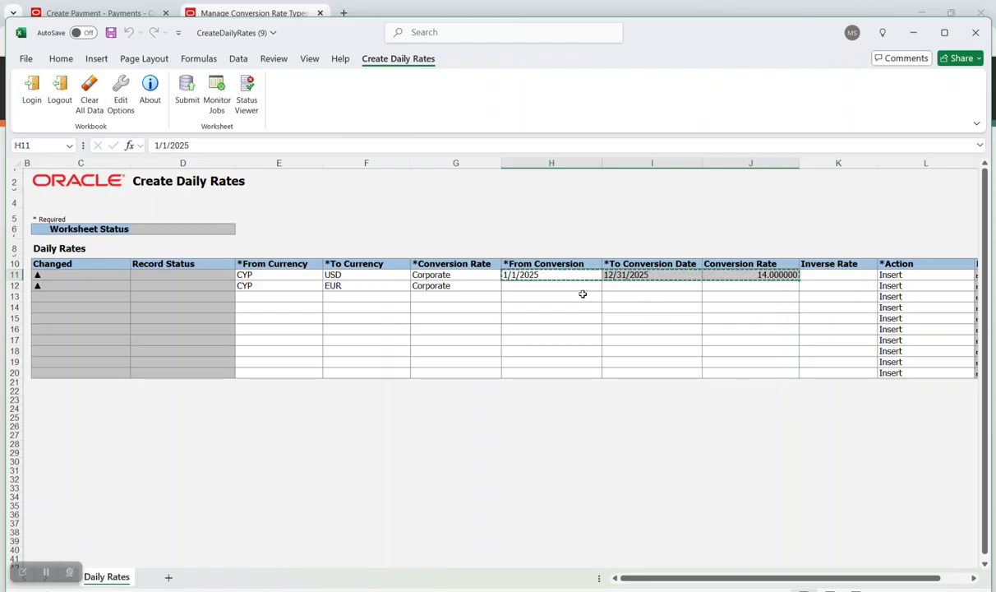
{"action": "left_click", "coordinate": [573, 286]}
{"action": "key", "text": "ctrl+v"}
{"action": "left_click", "coordinate": [746, 286]}
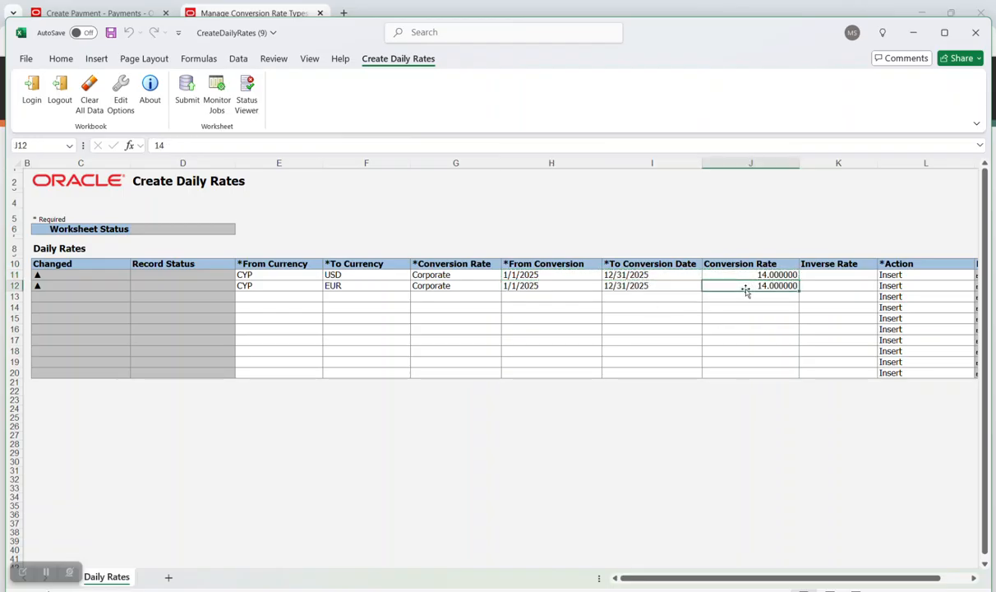
{"action": "double_click", "coordinate": [745, 284]}
{"action": "key", "text": "BackSpace"}
{"action": "key", "text": "BackSpace"}
{"action": "type", "text": "25"}
{"action": "key", "text": "Tab"}
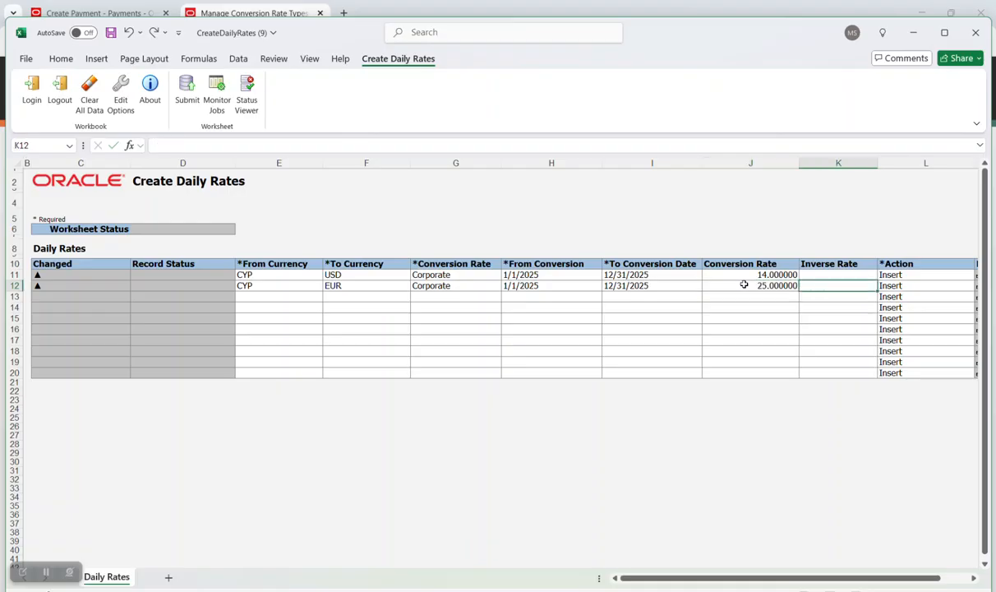
Submit both daily rates to Oracle, dismiss the confirmation, and return to Chrome.
{"action": "left_click", "coordinate": [188, 92]}
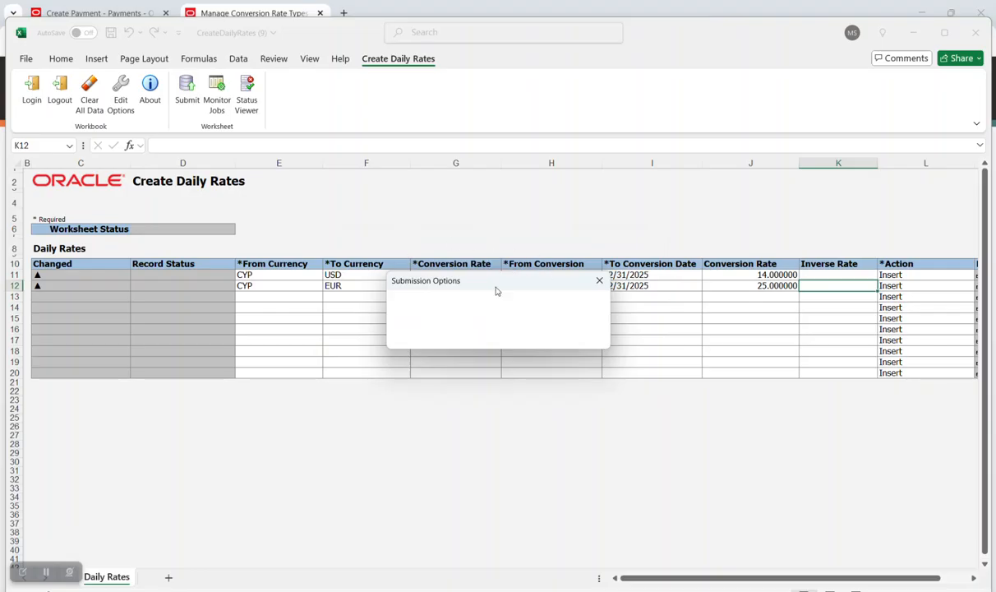
{"action": "scroll", "coordinate": [474, 331], "scroll_direction": "down", "scroll_amount": 5}
{"action": "left_click", "coordinate": [452, 330]}
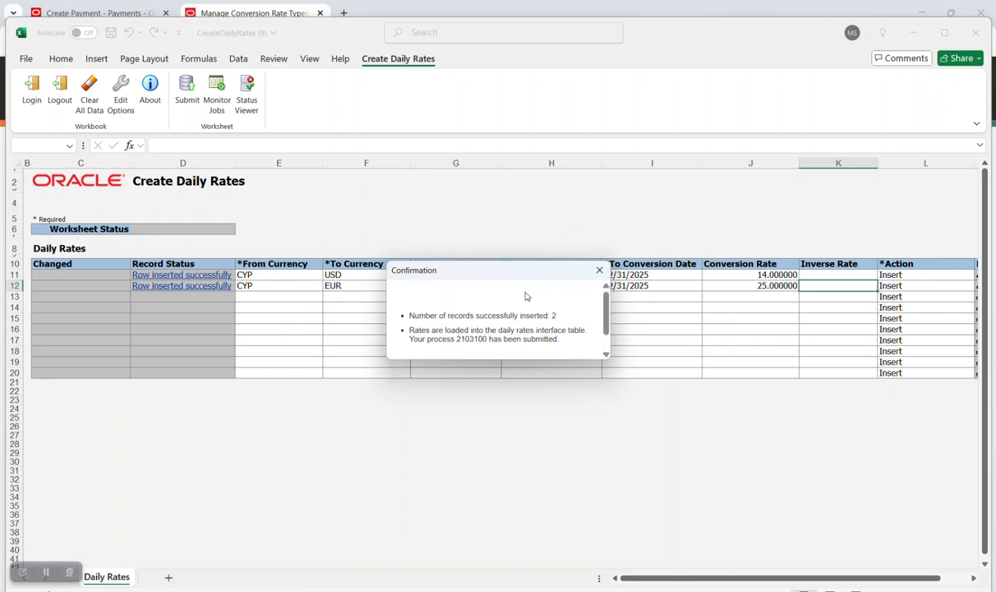
{"action": "scroll", "coordinate": [525, 294], "scroll_direction": "down", "scroll_amount": 3}
{"action": "left_click", "coordinate": [401, 349]}
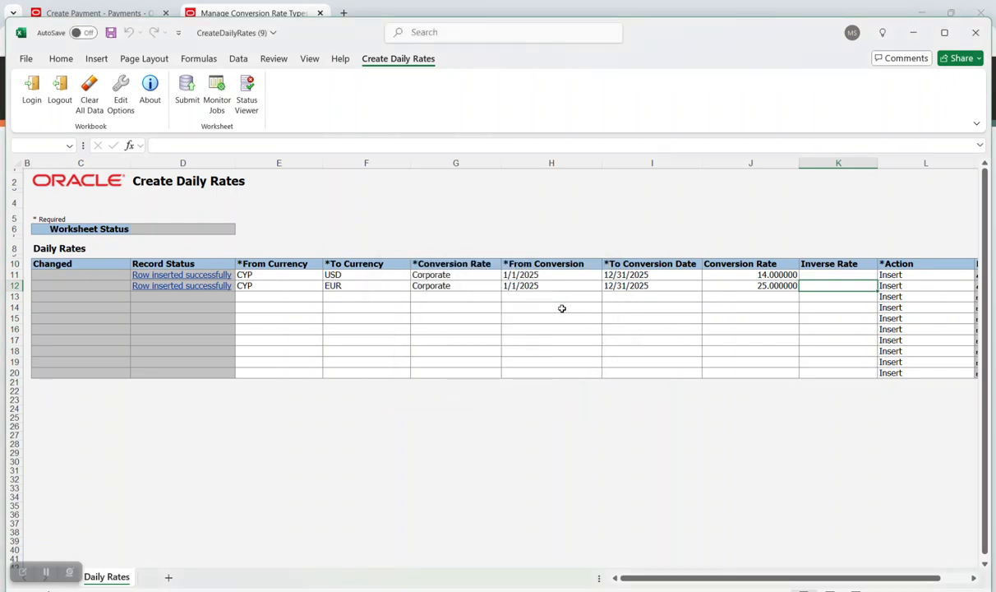
{"action": "left_click", "coordinate": [914, 32]}
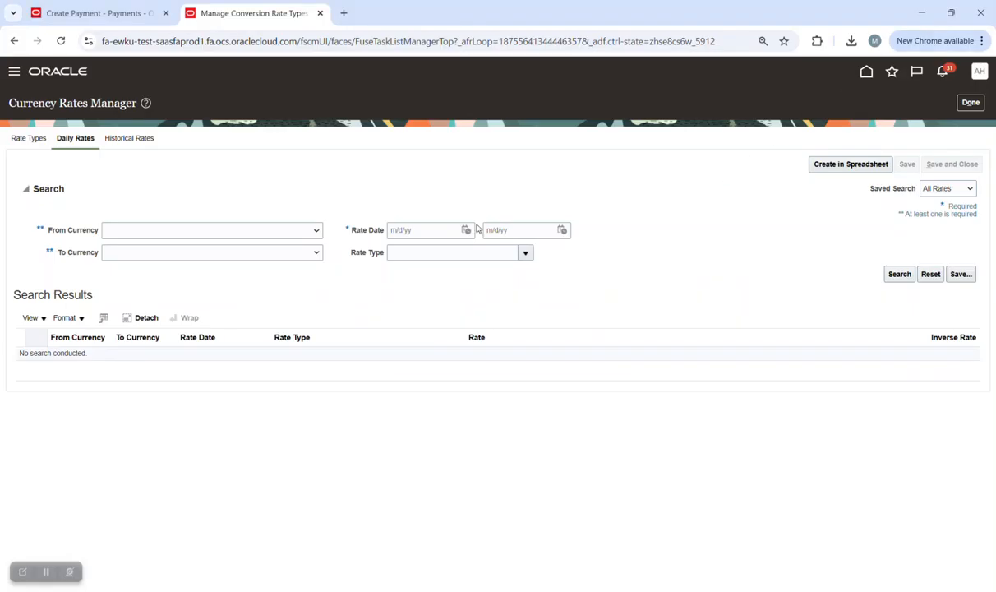
Filter daily rates from CYP - Cyprus Pound to USD - US Dollar.
{"action": "left_click", "coordinate": [258, 229]}
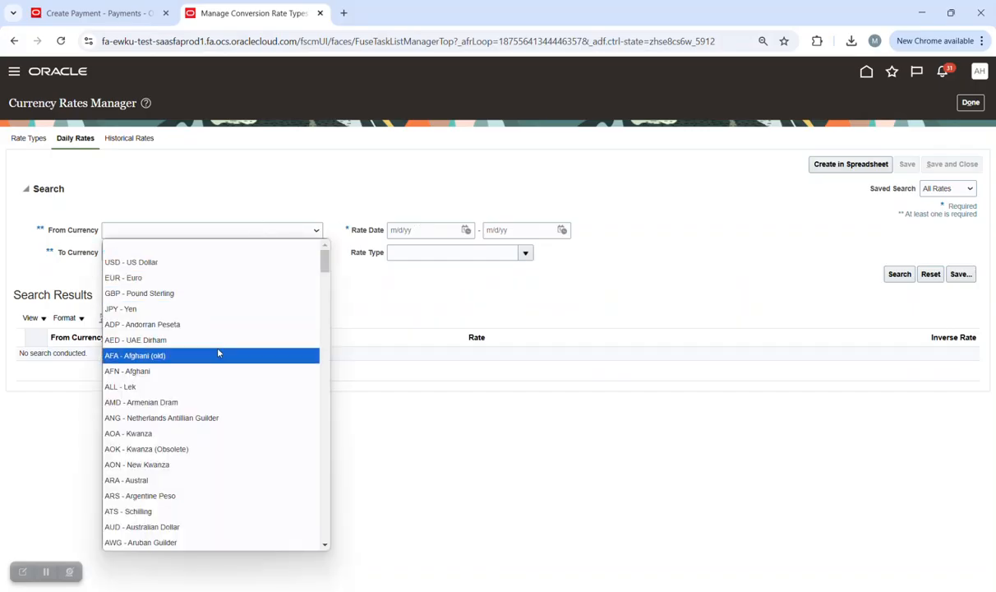
{"action": "scroll", "coordinate": [218, 353], "scroll_direction": "down", "scroll_amount": 5}
{"action": "scroll", "coordinate": [221, 350], "scroll_direction": "down", "scroll_amount": 3}
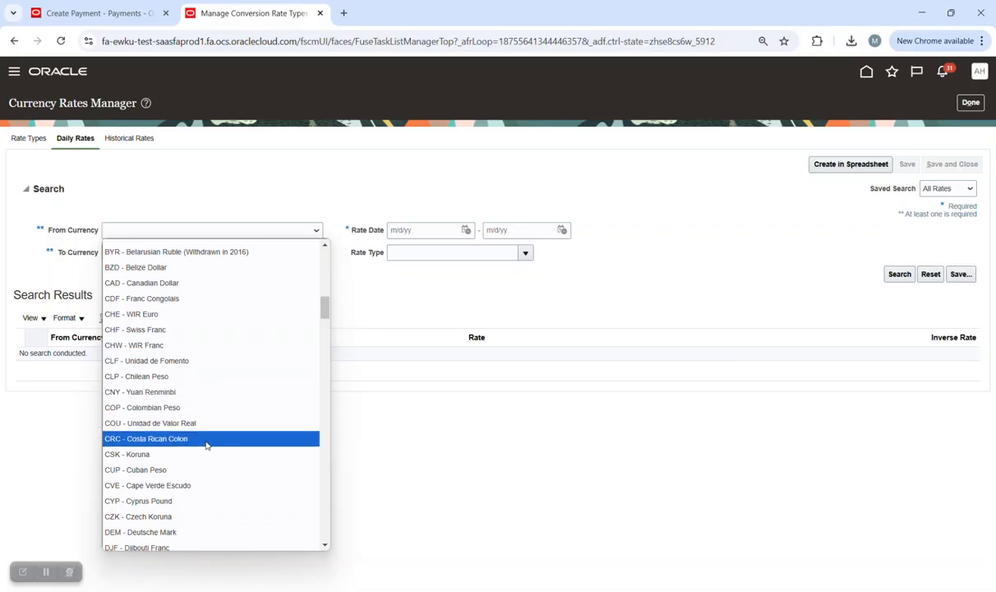
{"action": "left_click", "coordinate": [192, 502]}
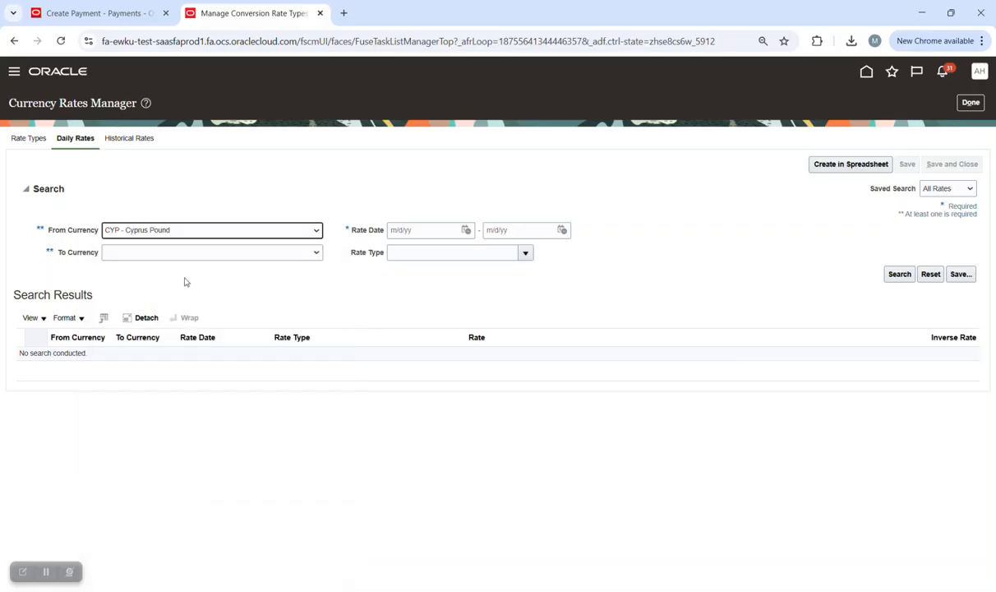
{"action": "left_click", "coordinate": [238, 255]}
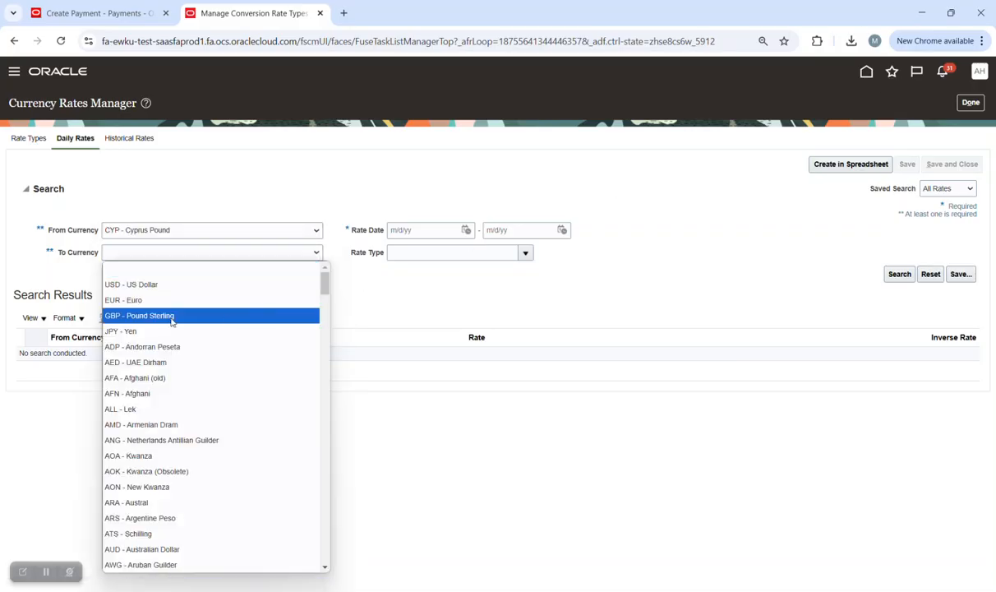
{"action": "left_click", "coordinate": [189, 285]}
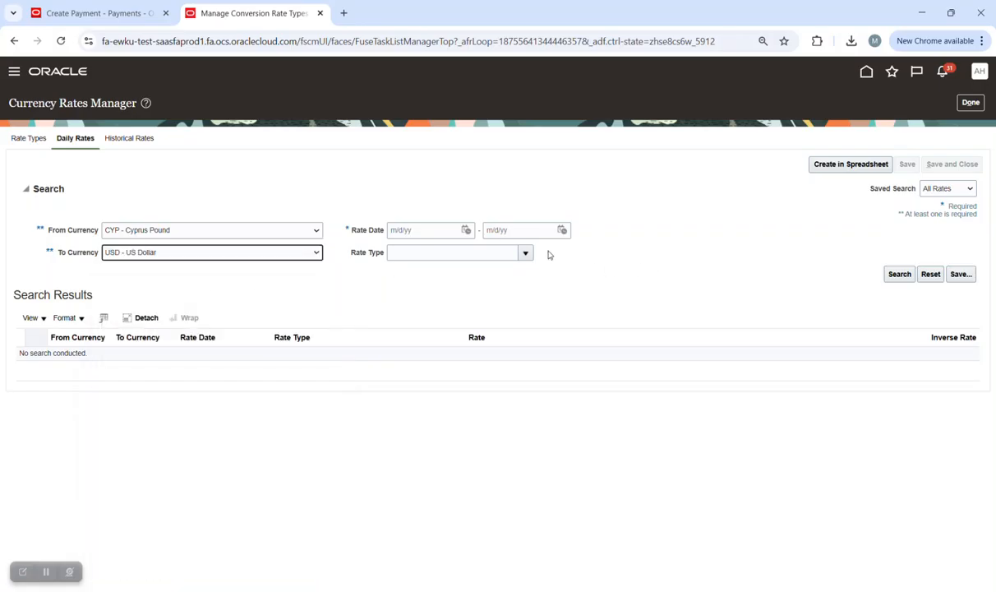
Search rates dated 1/1/25 to 12/31/25, then cancel the Create Payment draft.
{"action": "left_click", "coordinate": [469, 229]}
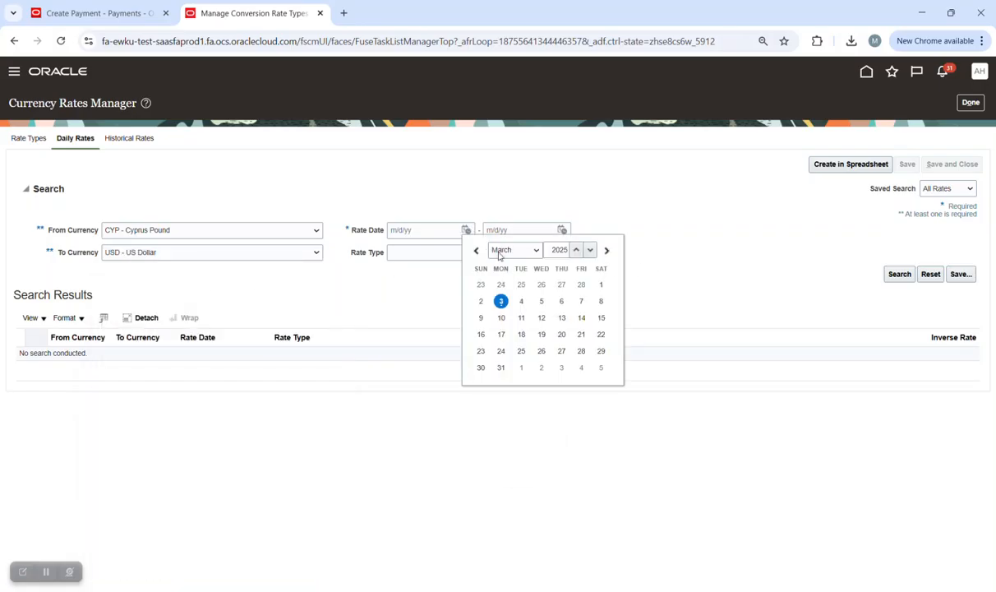
{"action": "left_click", "coordinate": [516, 250]}
{"action": "left_click", "coordinate": [505, 266]}
{"action": "left_click", "coordinate": [543, 287]}
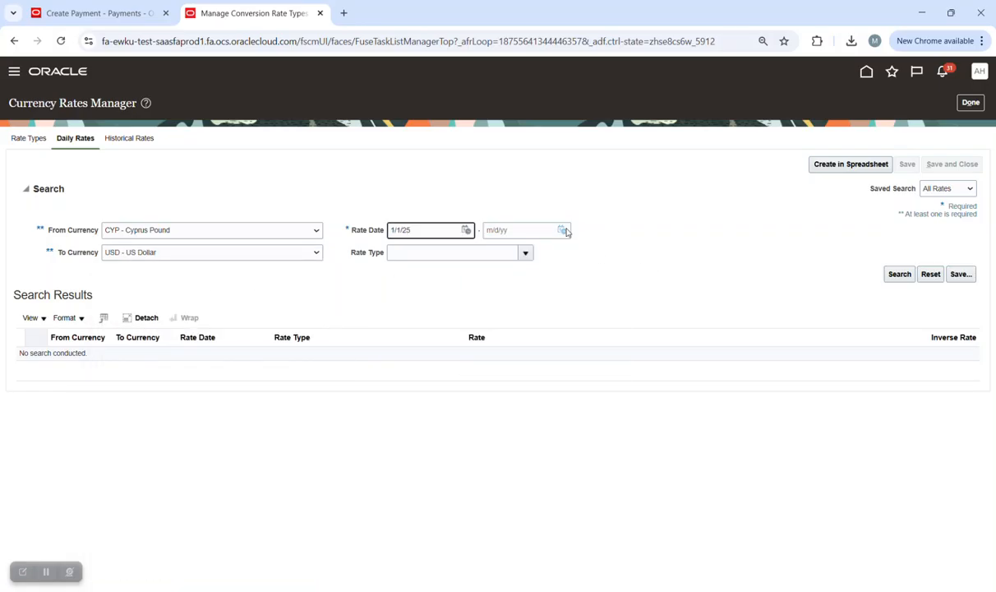
{"action": "left_click", "coordinate": [563, 230]}
{"action": "left_click", "coordinate": [605, 250]}
{"action": "left_click", "coordinate": [607, 435]}
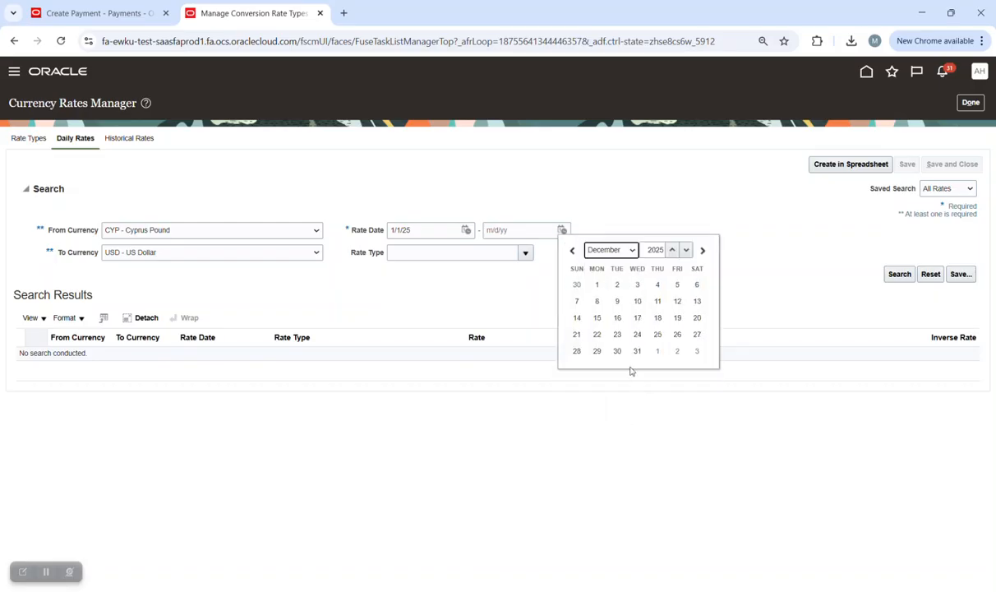
{"action": "left_click", "coordinate": [638, 351]}
{"action": "left_click", "coordinate": [889, 275]}
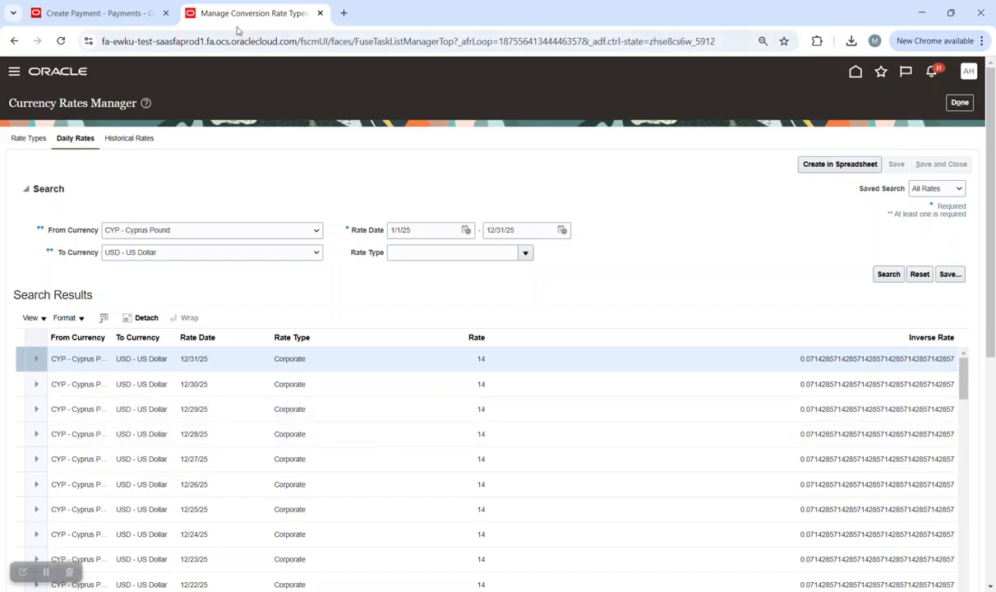
{"action": "left_click", "coordinate": [98, 13]}
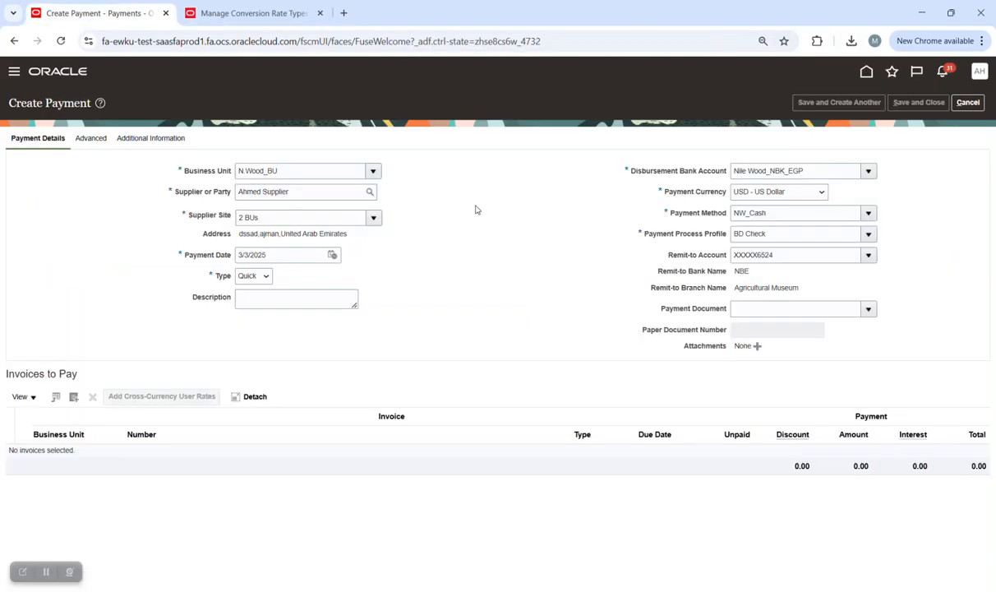
{"action": "left_click", "coordinate": [964, 102]}
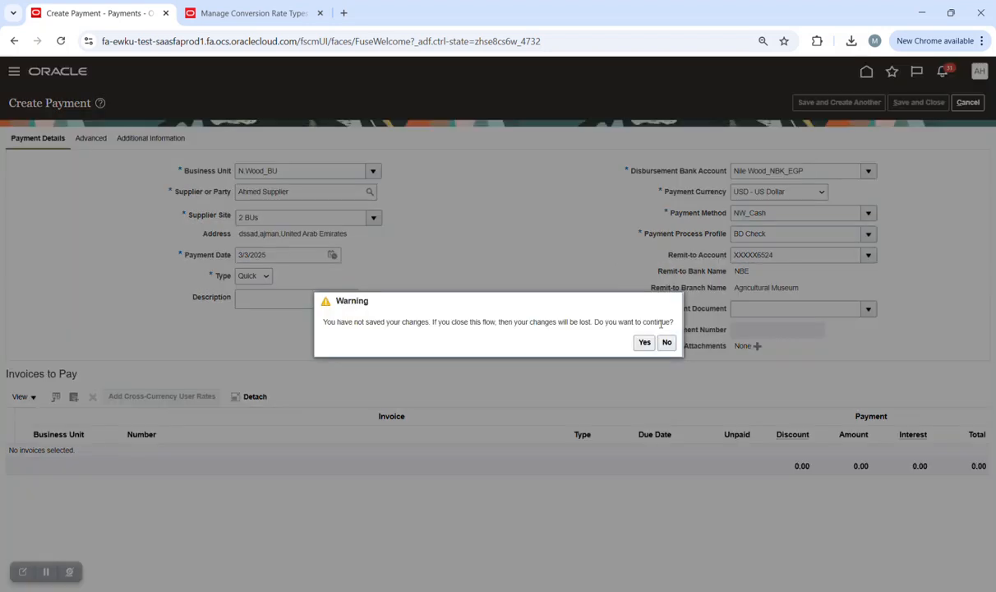
{"action": "left_click", "coordinate": [644, 342]}
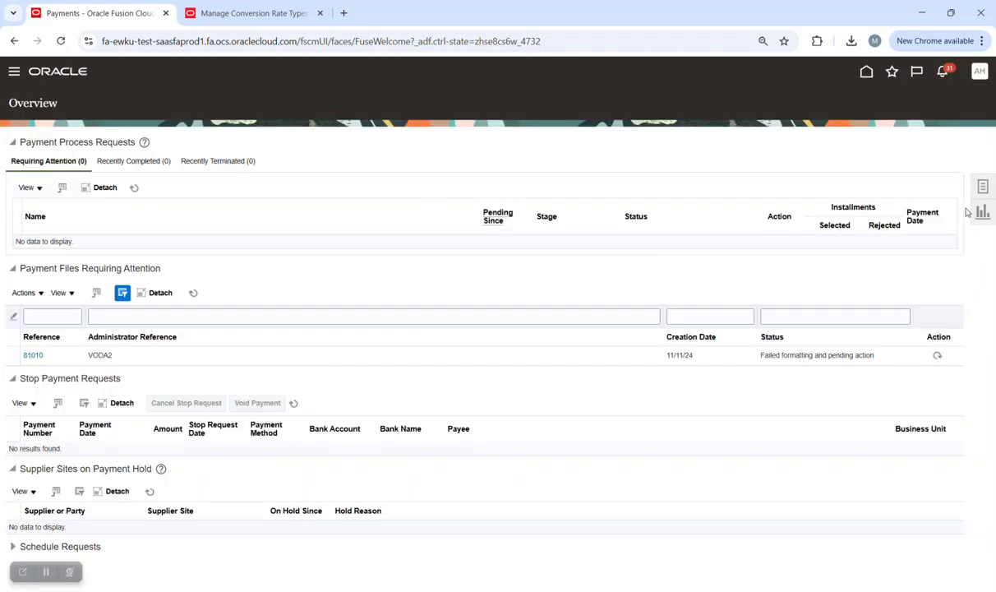
{"action": "left_click", "coordinate": [983, 187]}
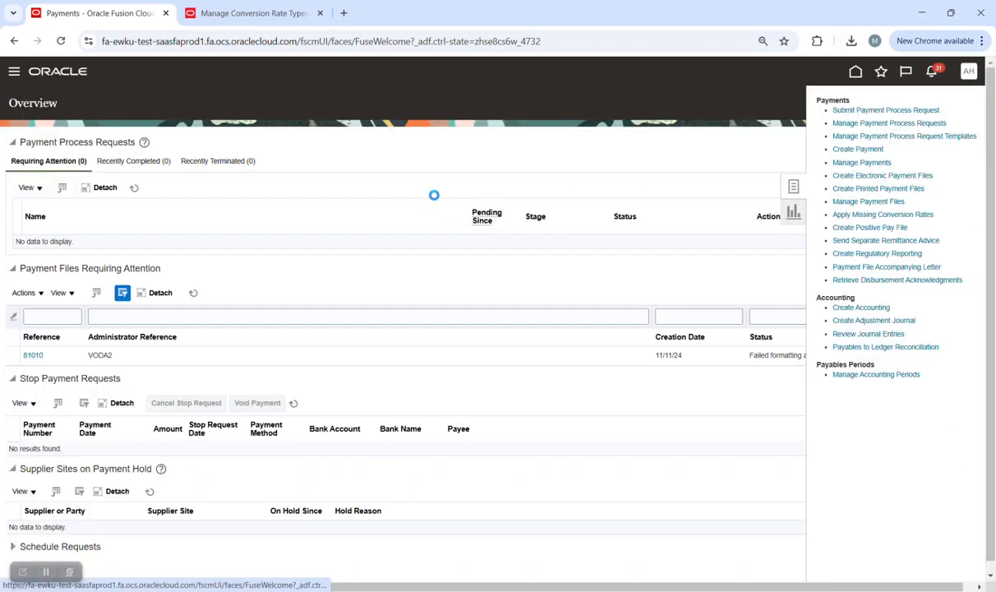
{"action": "left_click", "coordinate": [371, 171]}
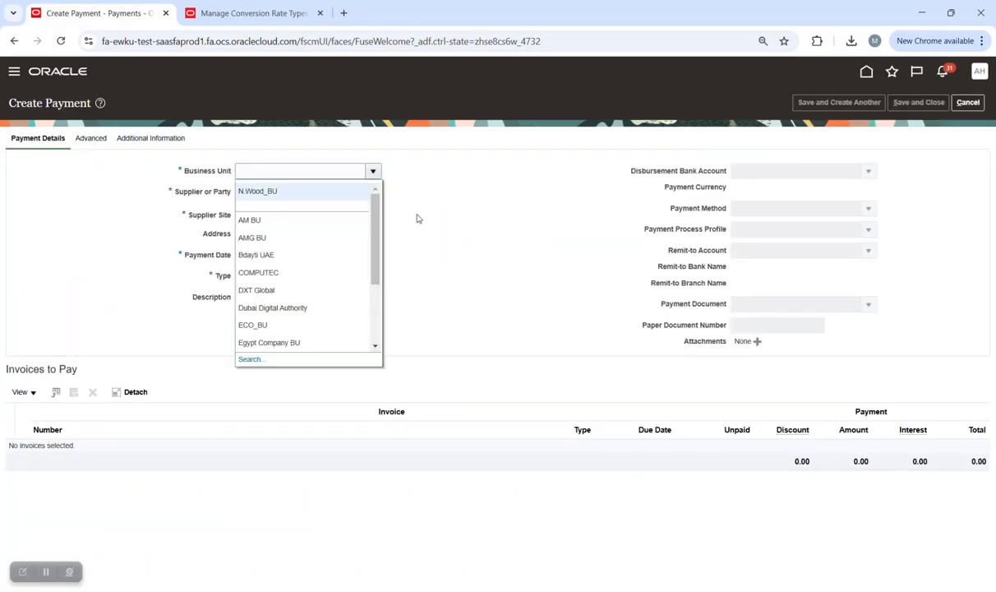
{"action": "left_click", "coordinate": [296, 206]}
{"action": "left_click", "coordinate": [349, 191]}
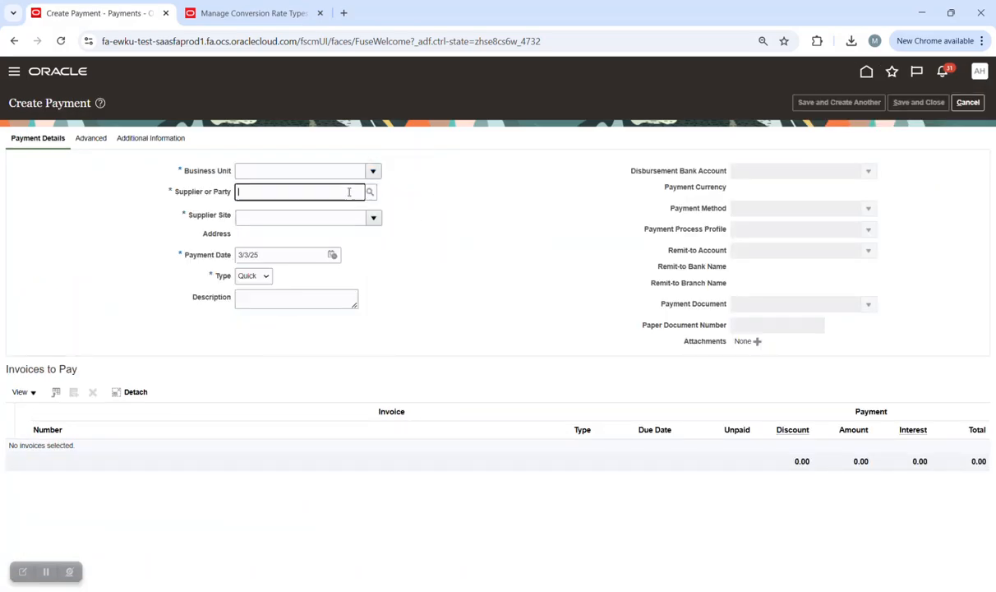
{"action": "type", "text": "ahmed s"}
{"action": "key", "text": "Tab"}
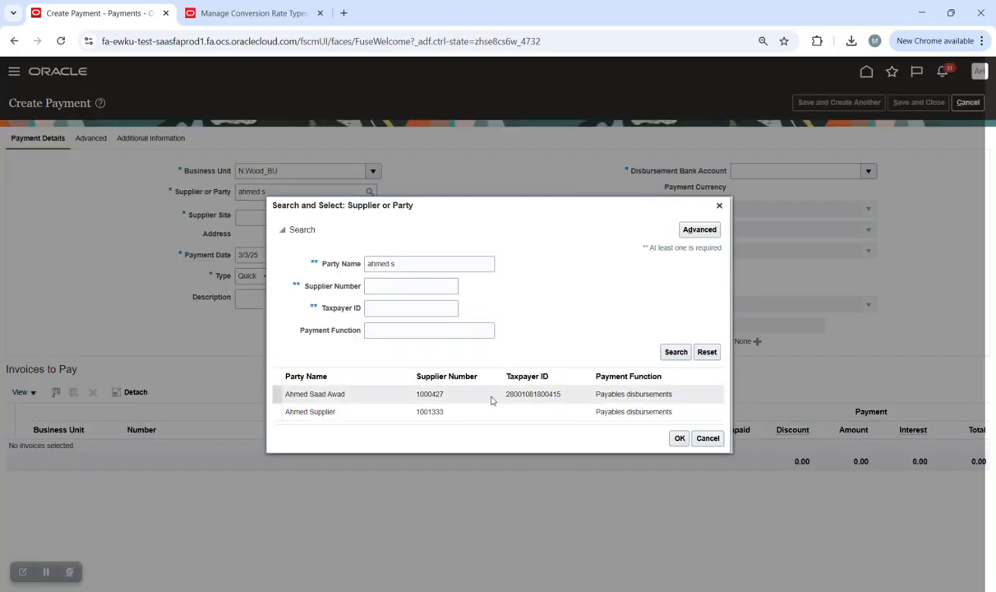
{"action": "left_click", "coordinate": [491, 412]}
{"action": "left_click", "coordinate": [680, 438]}
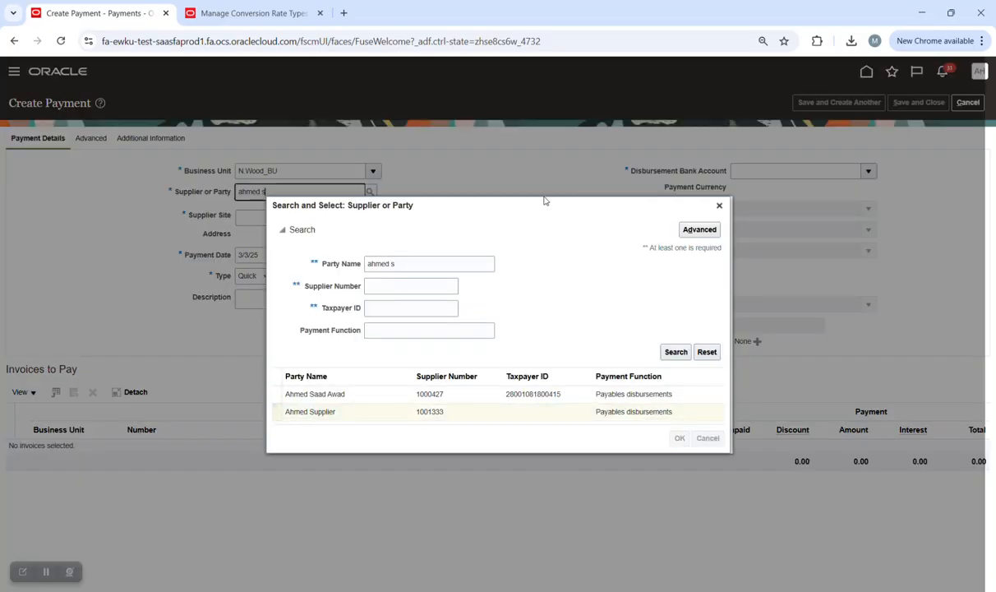
Set site 2 BUs, bank Nile Wood_NBK_EGP, currency USD and profile BD Check, then view Advanced.
{"action": "left_click", "coordinate": [374, 218]}
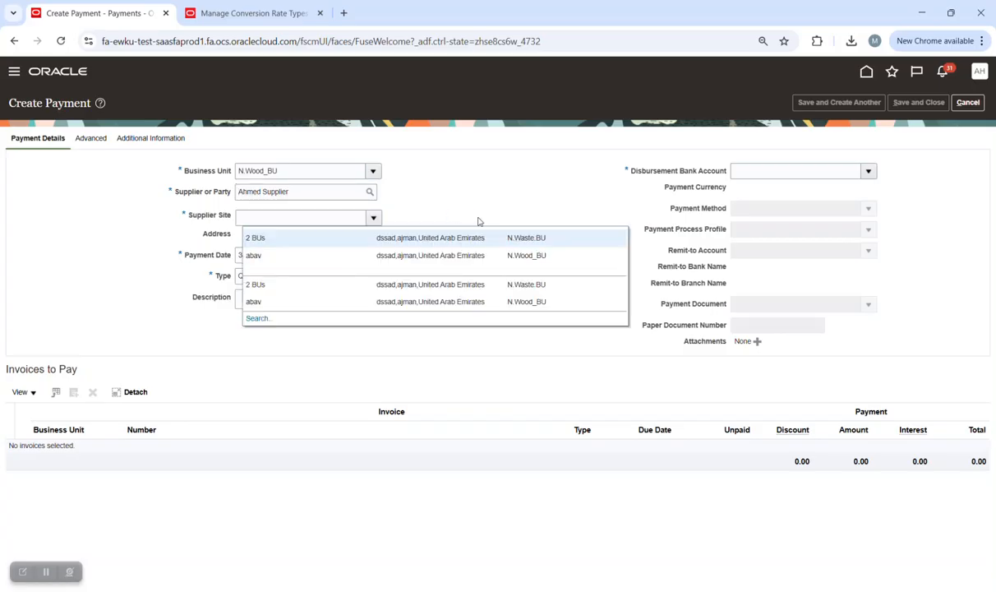
{"action": "left_click", "coordinate": [358, 241]}
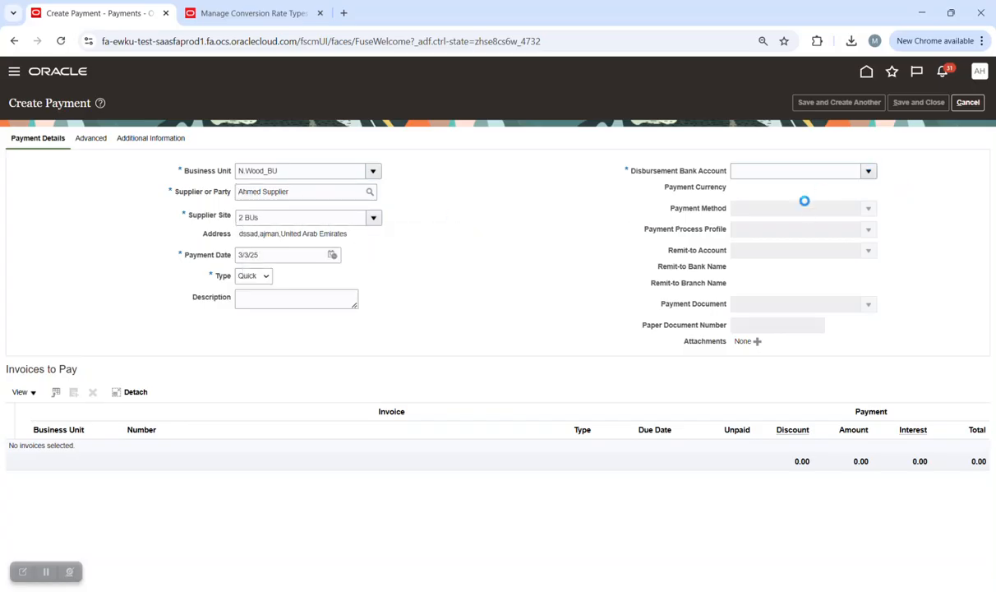
{"action": "left_click", "coordinate": [770, 193]}
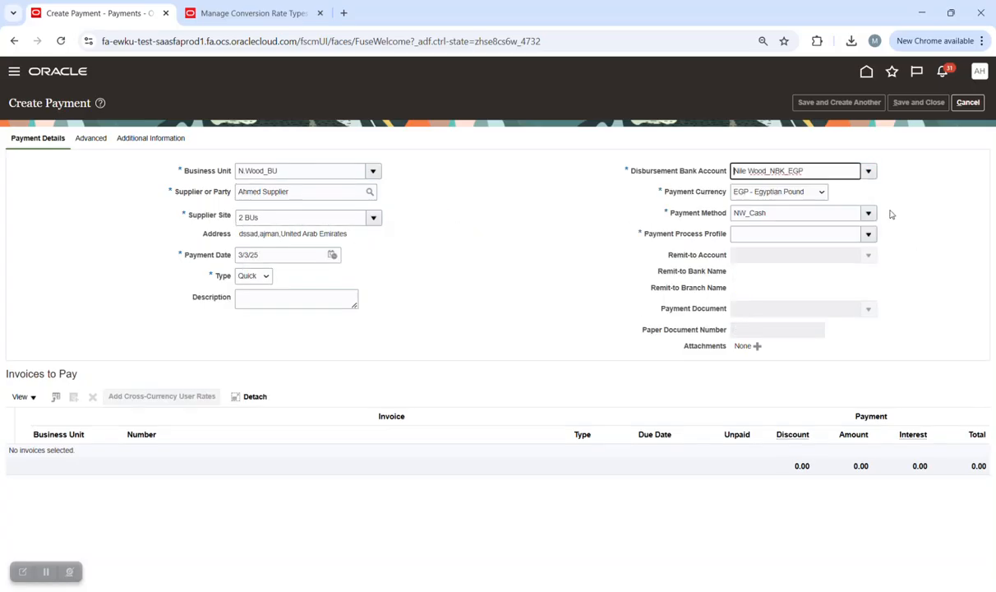
{"action": "left_click", "coordinate": [820, 192]}
{"action": "scroll", "coordinate": [814, 246], "scroll_direction": "up", "scroll_amount": 10}
{"action": "left_click", "coordinate": [795, 226]}
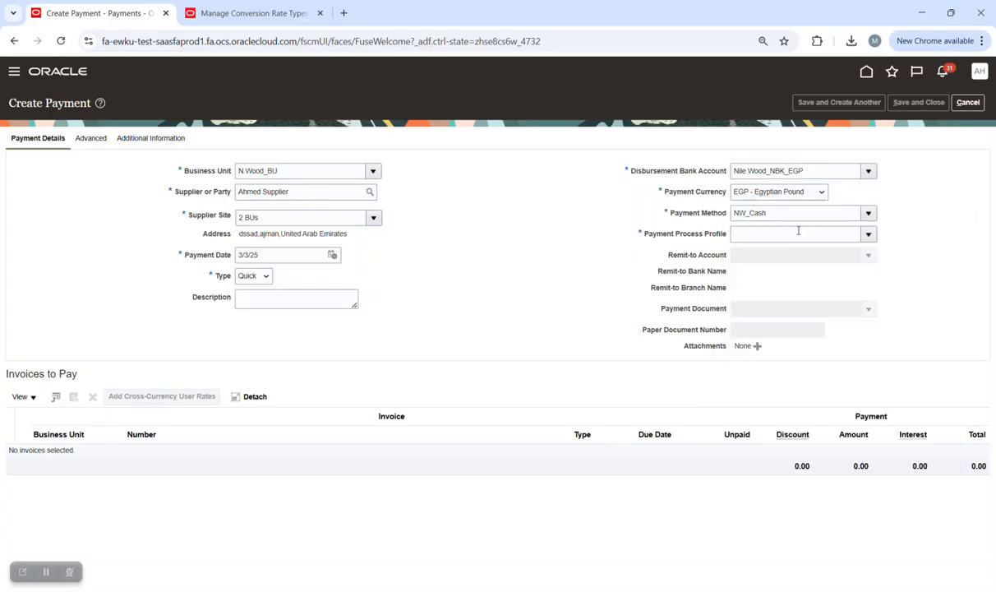
{"action": "left_click", "coordinate": [868, 233]}
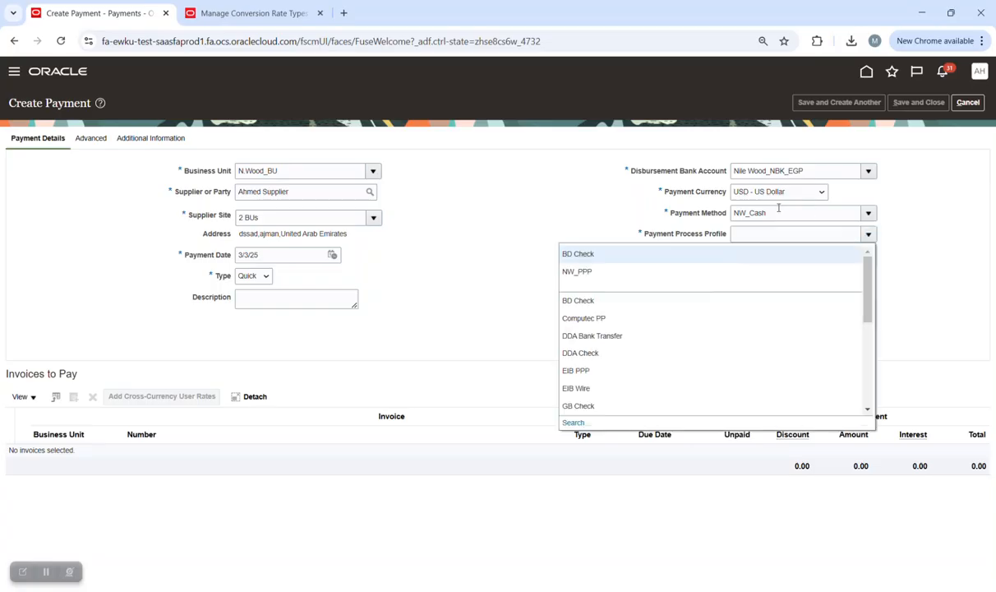
{"action": "left_click", "coordinate": [647, 255]}
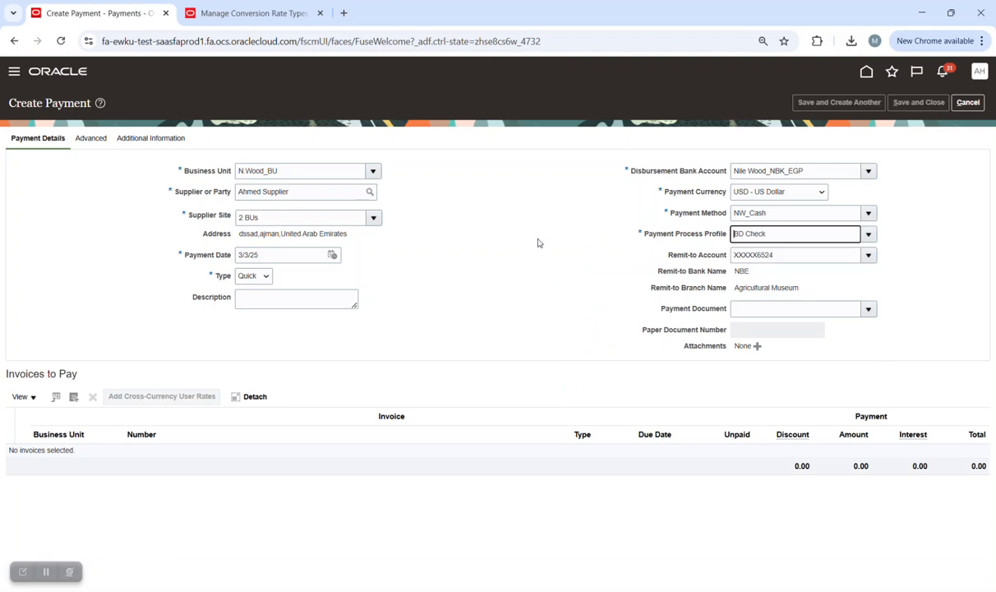
{"action": "left_click", "coordinate": [91, 139]}
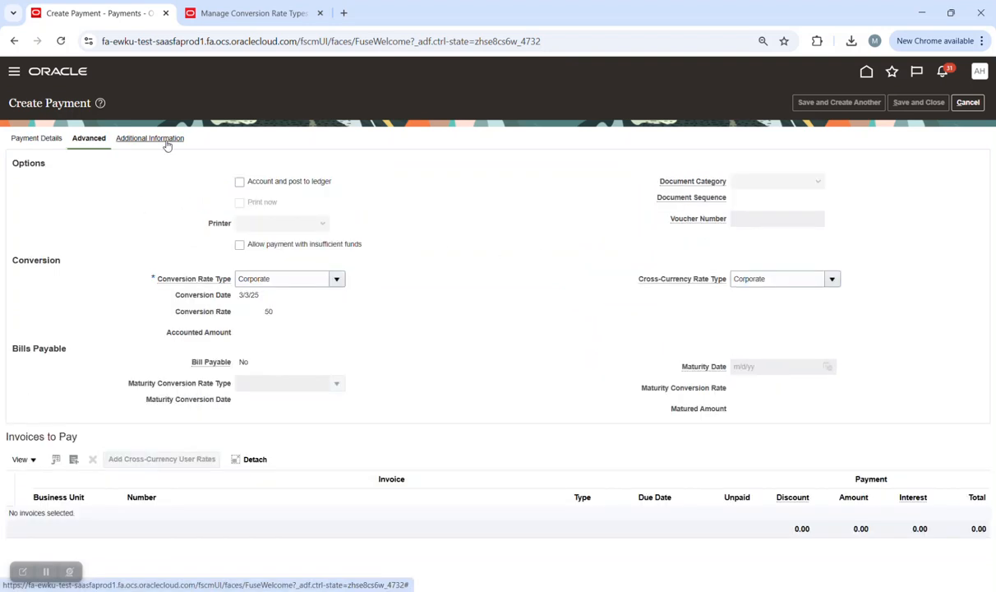
{"action": "left_click", "coordinate": [832, 279]}
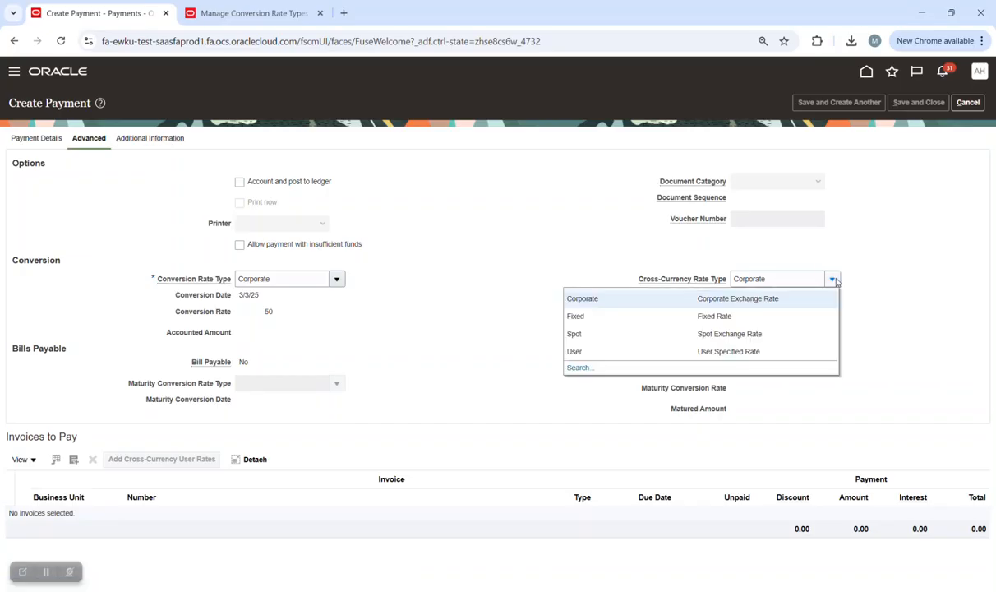
{"action": "left_click", "coordinate": [777, 350]}
{"action": "left_click", "coordinate": [832, 280]}
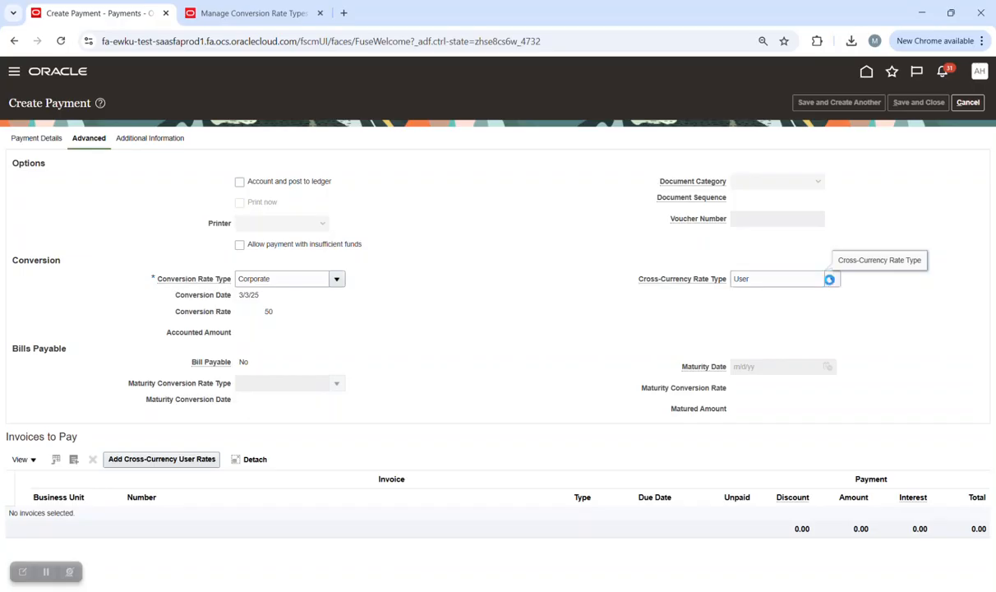
{"action": "left_click", "coordinate": [758, 299]}
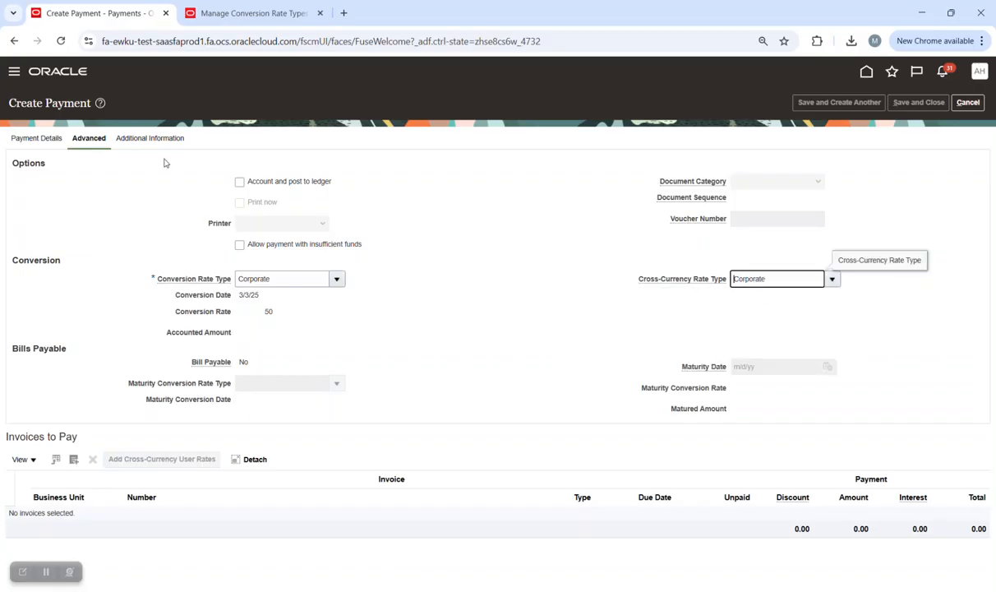
{"action": "left_click", "coordinate": [149, 138]}
{"action": "left_click", "coordinate": [36, 138]}
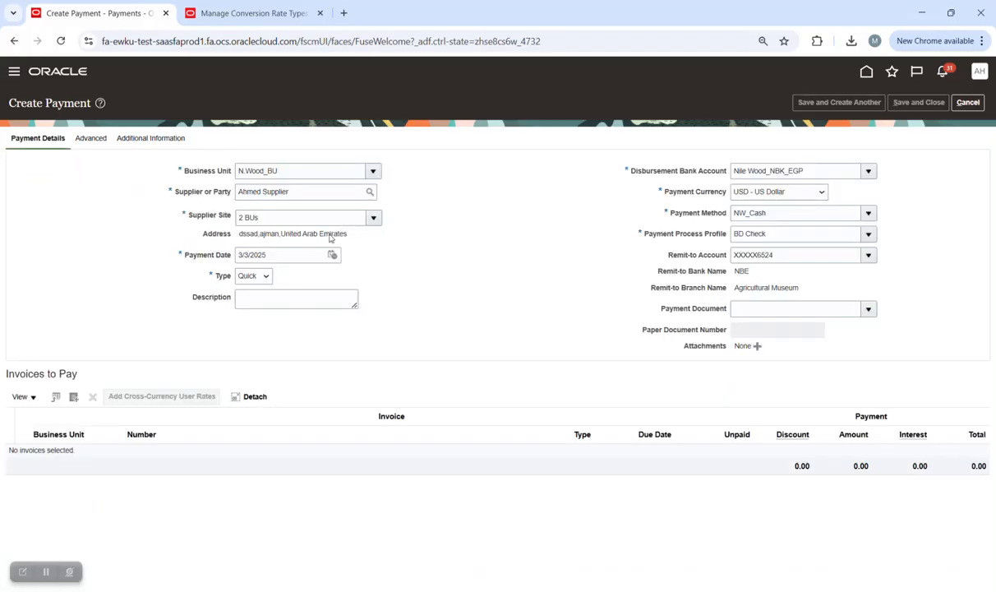
Add invoice 3curr to the payment and review its rate 50 and 3,150,000.00 EGP accounting.
{"action": "left_click", "coordinate": [73, 396]}
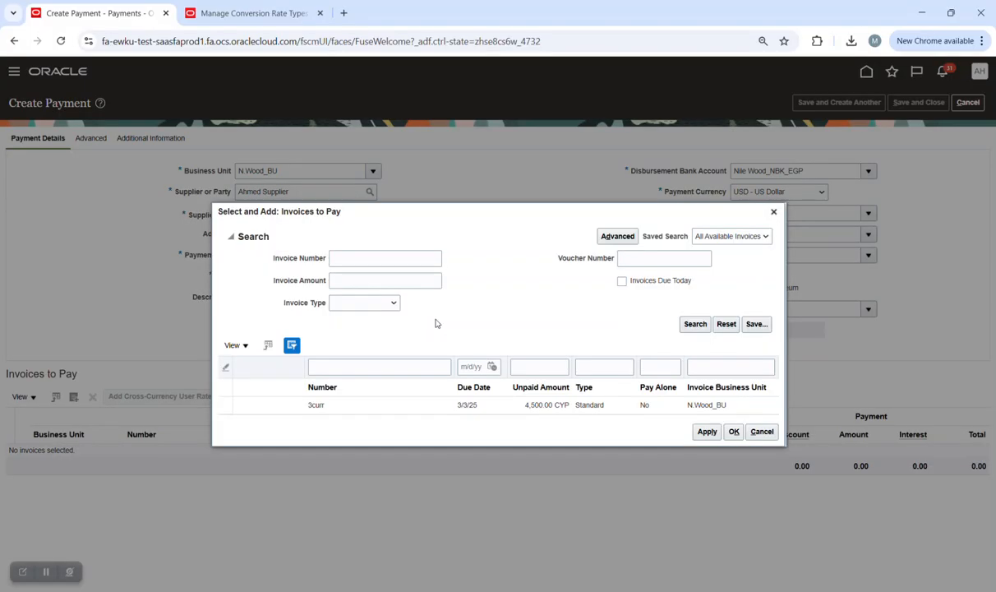
{"action": "left_click", "coordinate": [374, 406]}
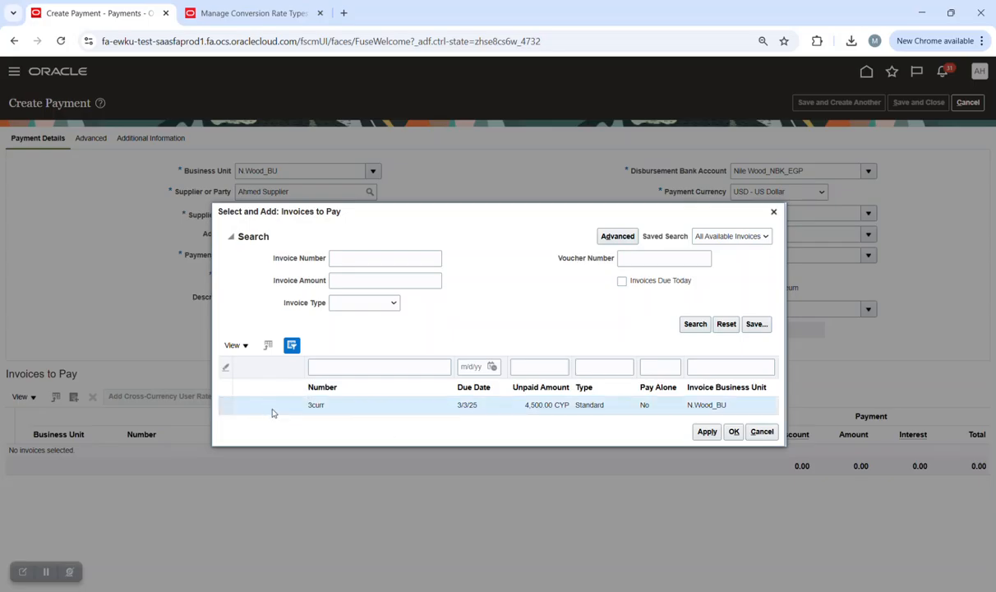
{"action": "left_click", "coordinate": [733, 433]}
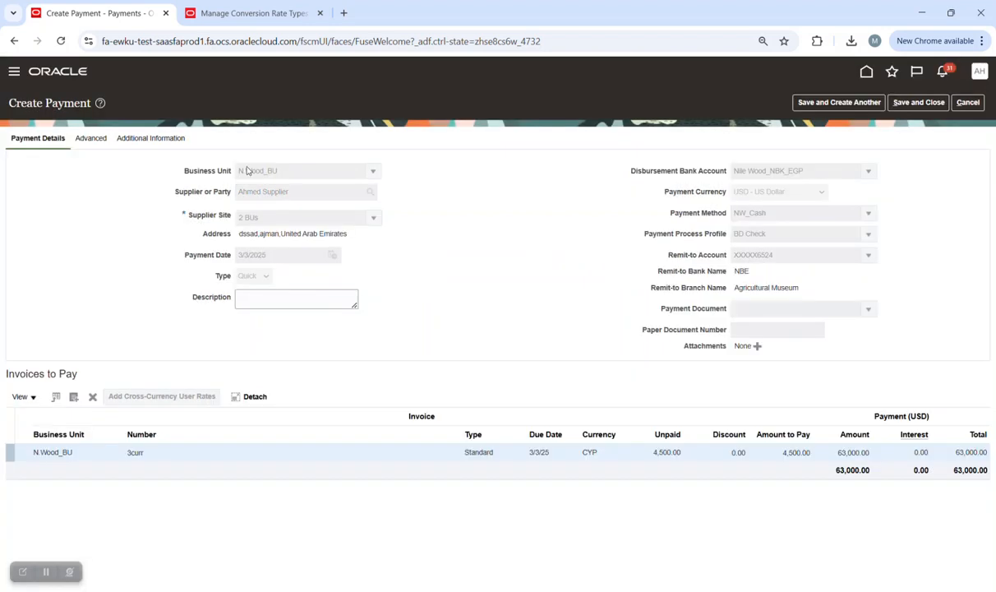
{"action": "left_click", "coordinate": [149, 138]}
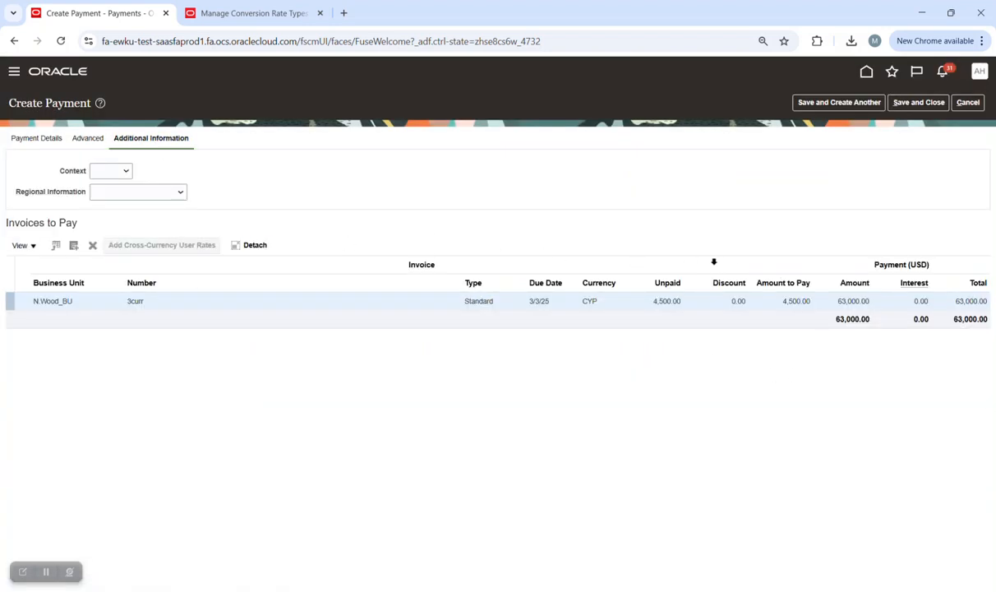
{"action": "left_click", "coordinate": [86, 138]}
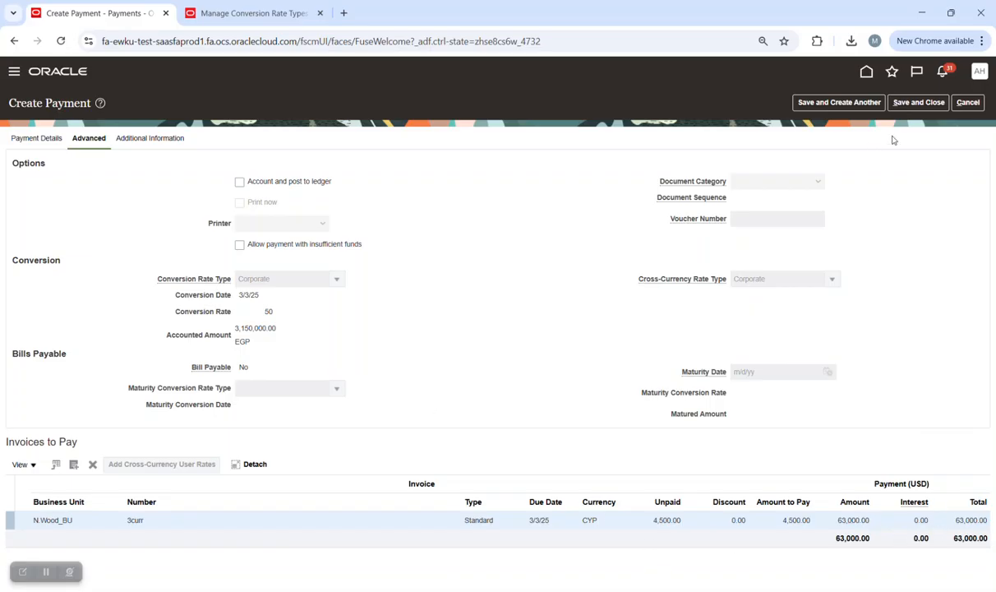
Attempt to save the 63,000.00 USD payment, dismiss the funds-status error, and return to Payment Details.
{"action": "left_click", "coordinate": [919, 104]}
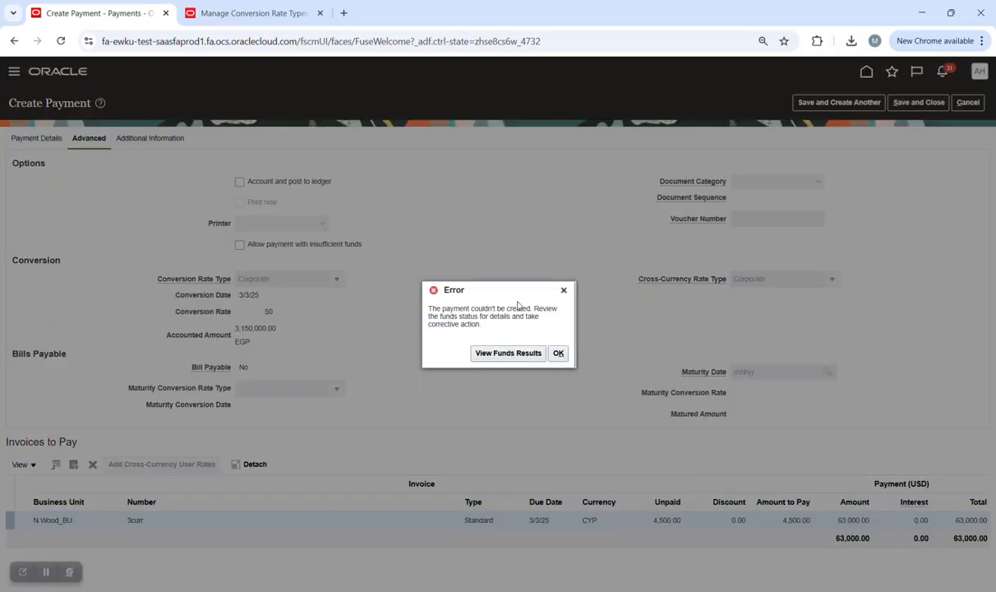
{"action": "left_click", "coordinate": [558, 353]}
{"action": "left_click", "coordinate": [47, 142]}
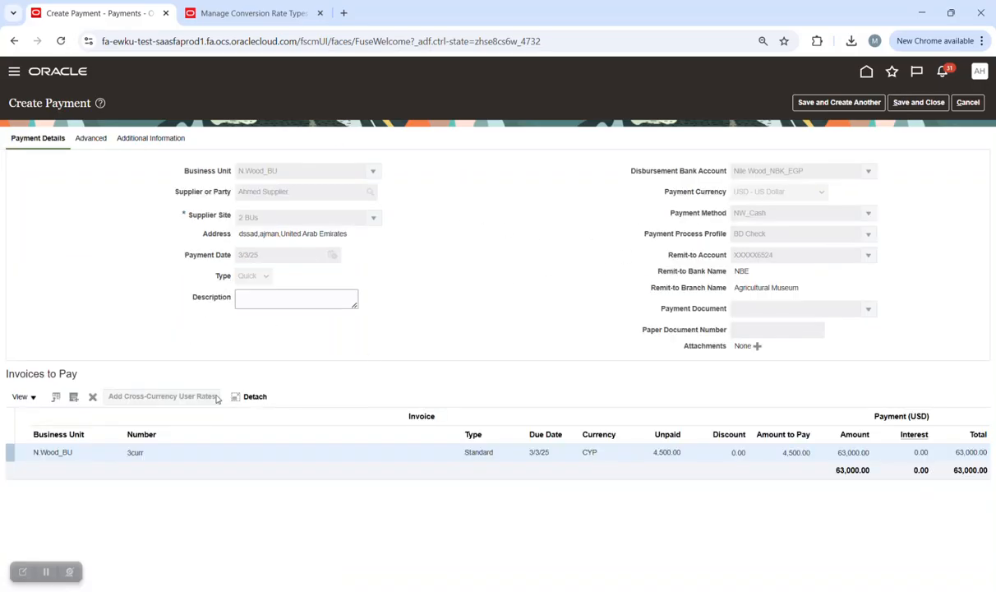
Remove and re-add invoice 3curr, setting its amount to pay to 100.00.
{"action": "left_click", "coordinate": [94, 398]}
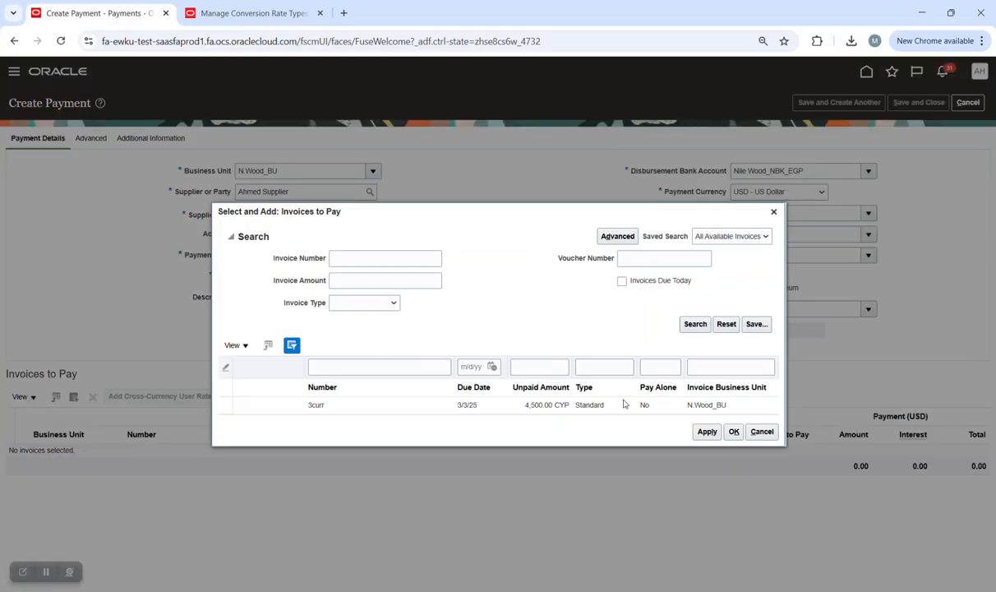
{"action": "left_click", "coordinate": [626, 405]}
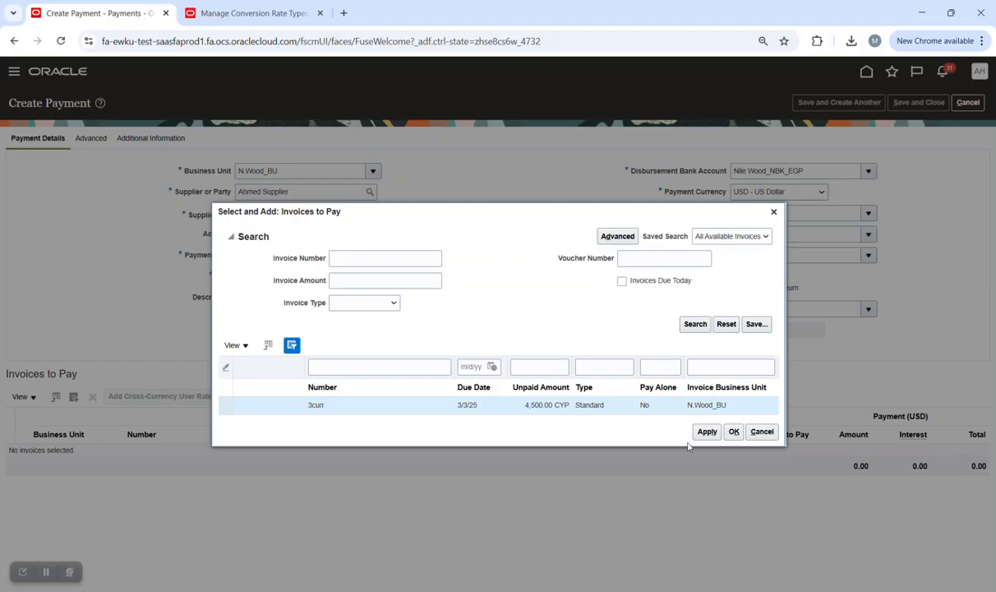
{"action": "left_click", "coordinate": [734, 432]}
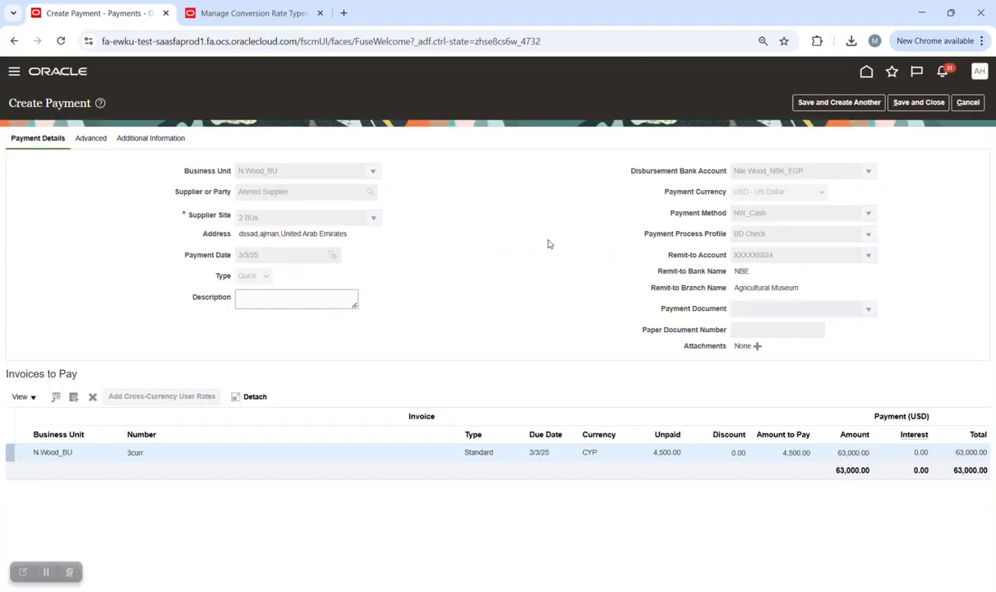
{"action": "left_click", "coordinate": [735, 454]}
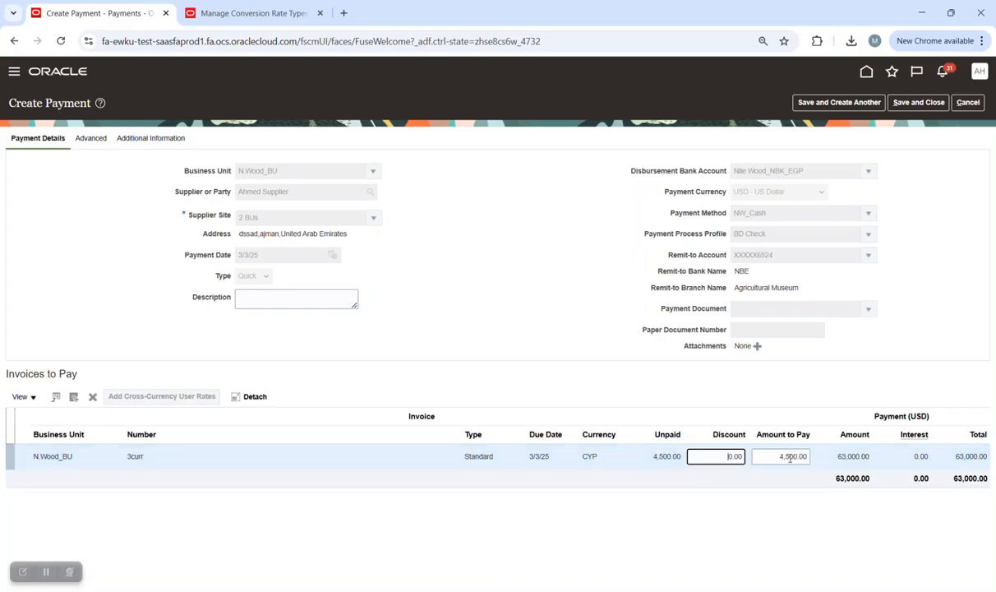
{"action": "double_click", "coordinate": [789, 457]}
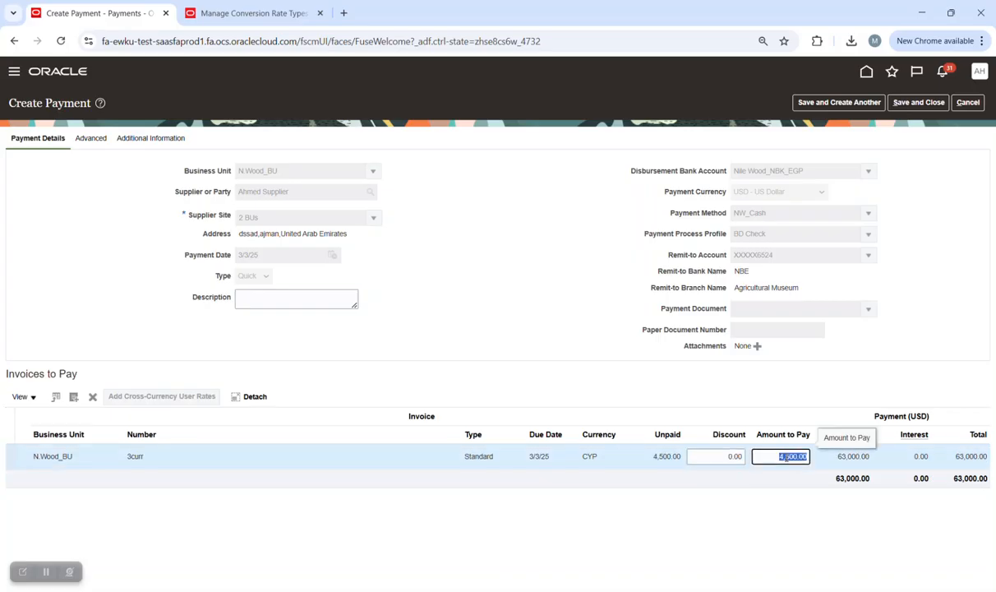
{"action": "type", "text": "100"}
{"action": "left_click", "coordinate": [664, 383]}
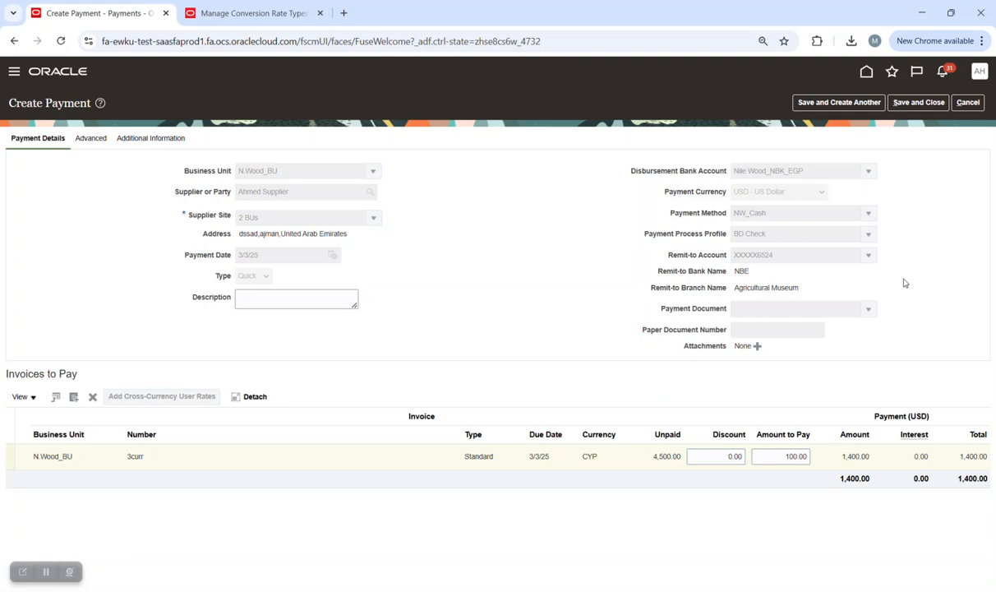
Try saving the payment and review the failed funds reservation results.
{"action": "left_click", "coordinate": [918, 102]}
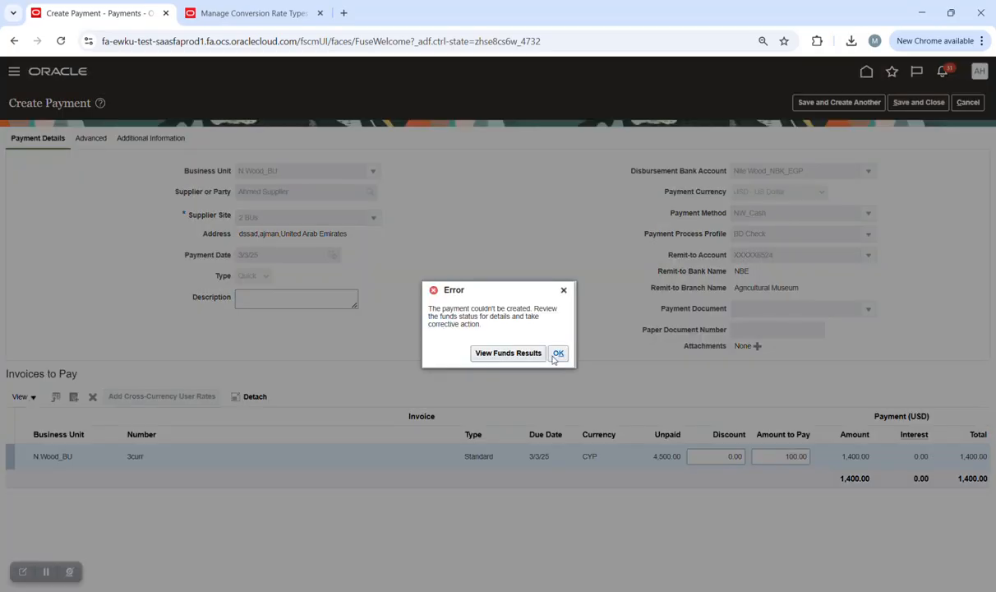
{"action": "left_click", "coordinate": [508, 353]}
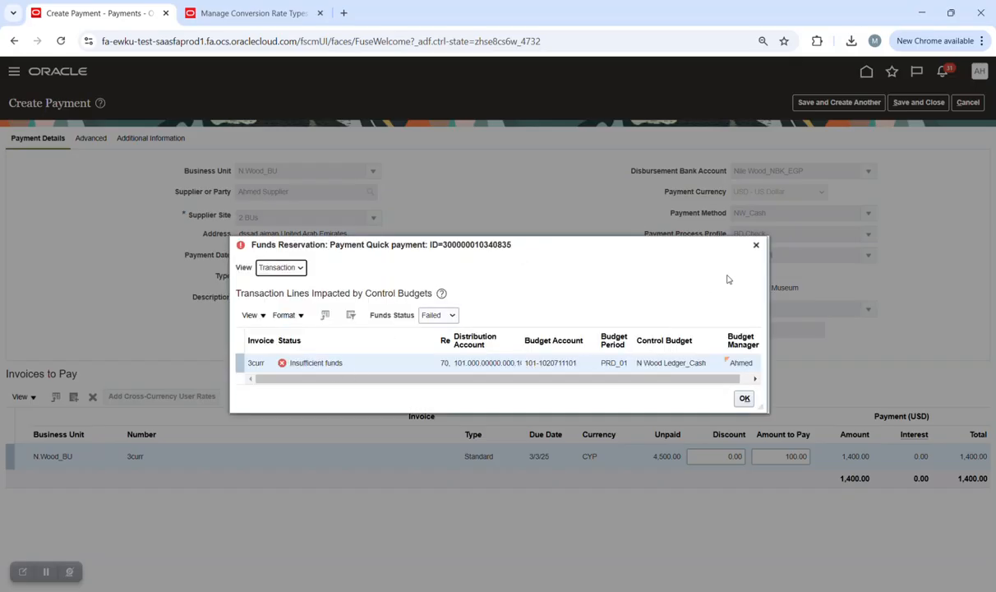
{"action": "left_click", "coordinate": [756, 245]}
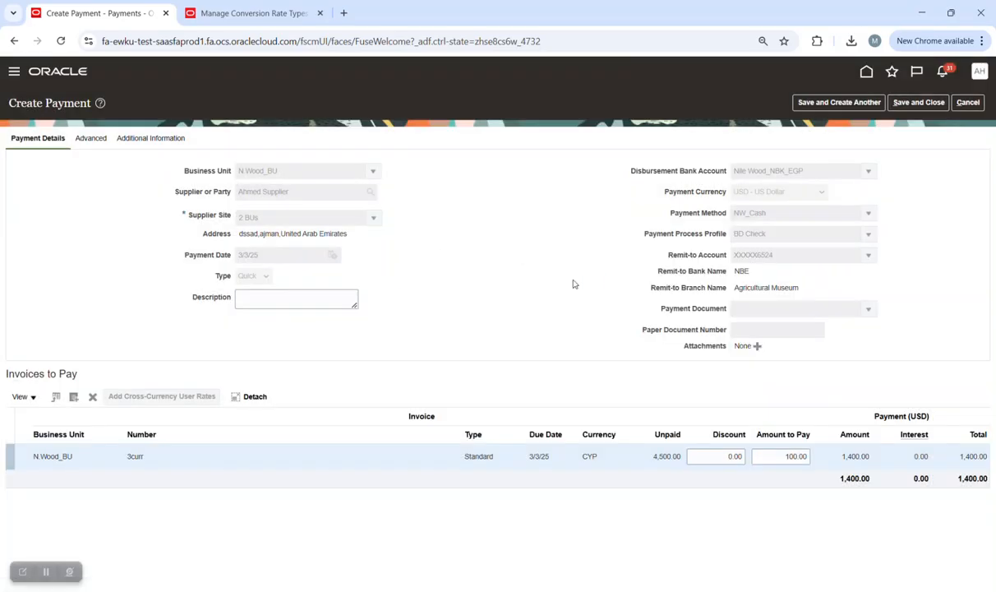
Change the amount to pay to 2.00 and save payment 247 for 28.00 USD.
{"action": "double_click", "coordinate": [789, 456]}
{"action": "type", "text": "2"}
{"action": "left_click", "coordinate": [654, 382]}
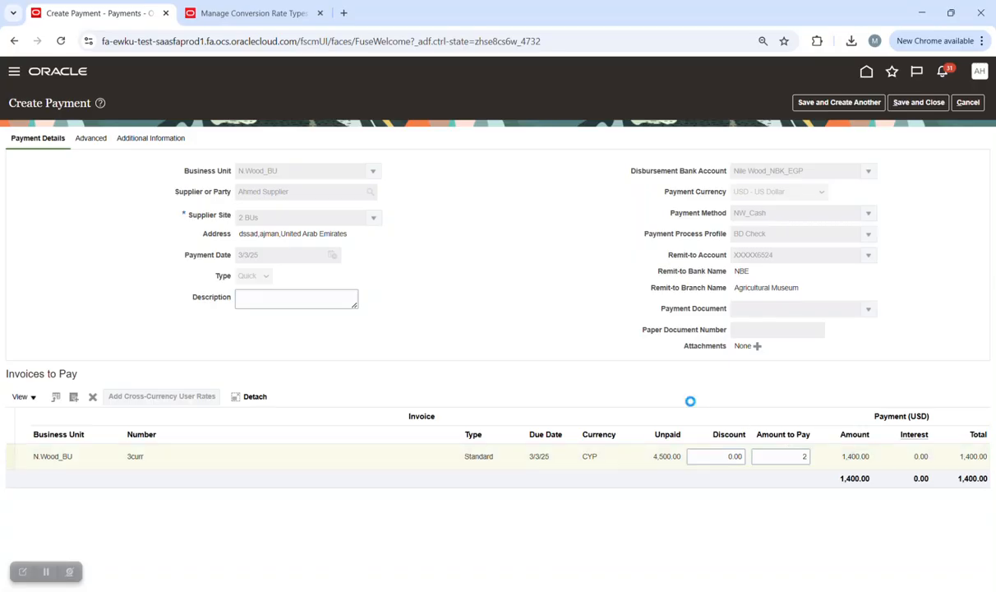
{"action": "left_click", "coordinate": [918, 102]}
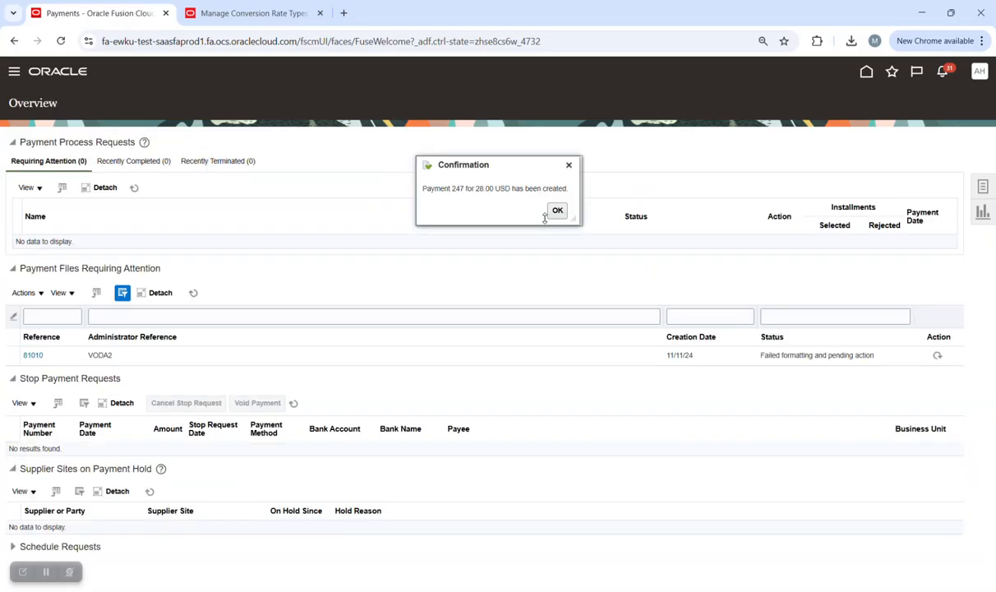
Note payment number 247, dismiss the confirmation, and discard an unintended new Create Payment page.
{"action": "double_click", "coordinate": [457, 189]}
{"action": "left_click", "coordinate": [556, 210]}
{"action": "left_click", "coordinate": [984, 187]}
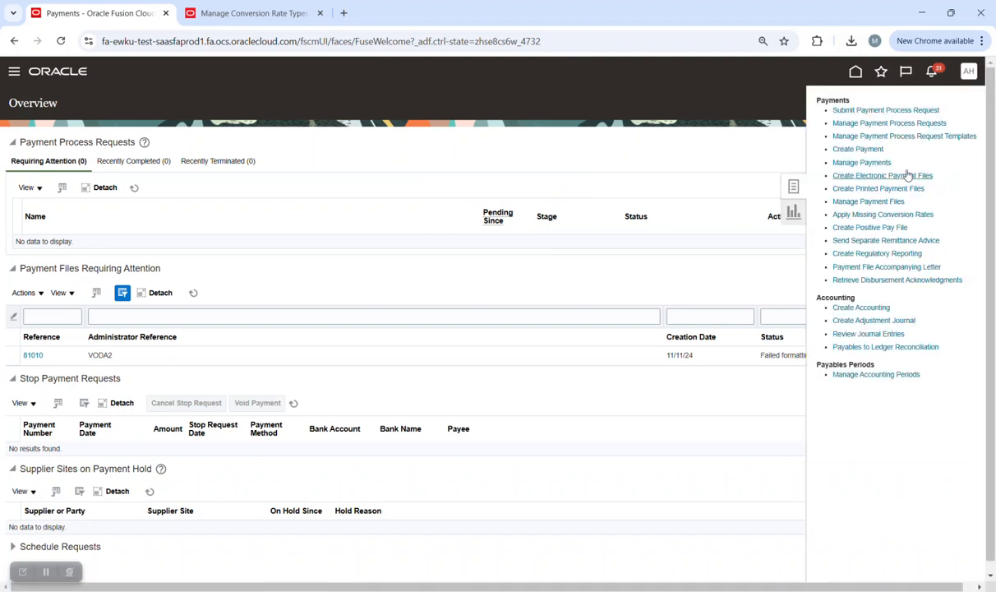
{"action": "left_click", "coordinate": [852, 148]}
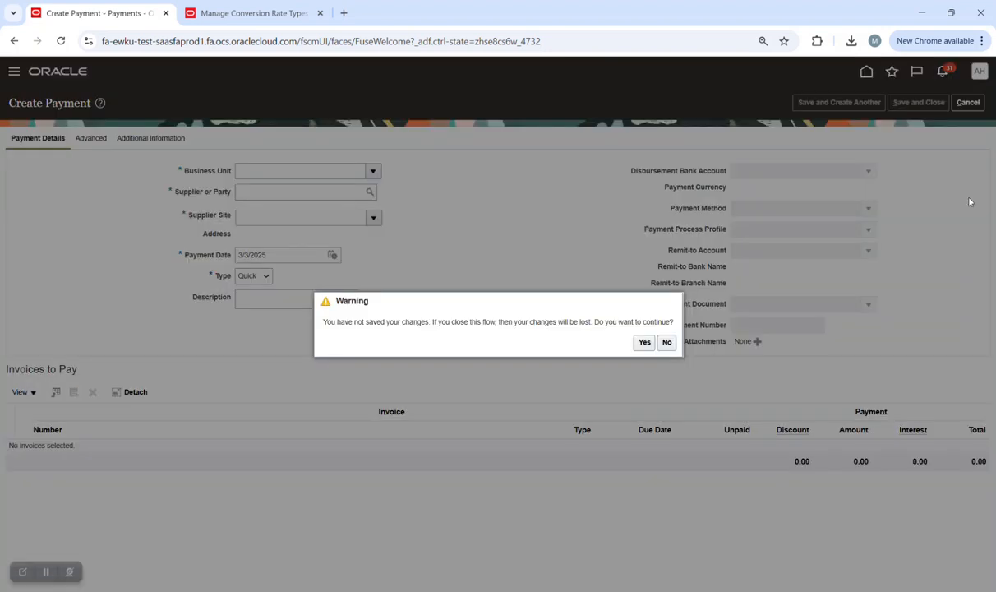
{"action": "left_click", "coordinate": [644, 342]}
Search Manage Payments for payment number 247 and open its details.
{"action": "left_click", "coordinate": [984, 189]}
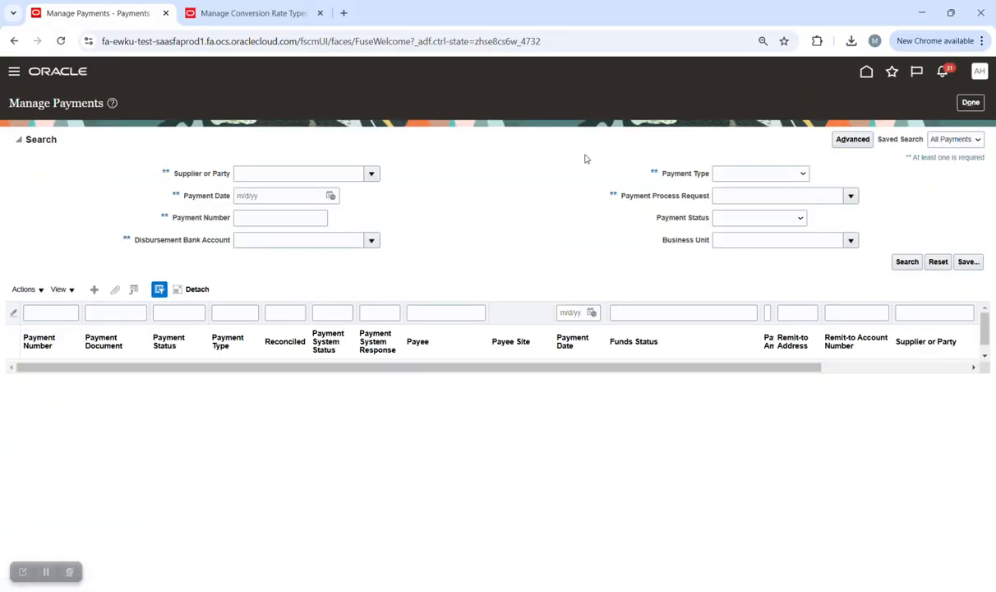
{"action": "left_click", "coordinate": [281, 218]}
{"action": "type", "text": "247"}
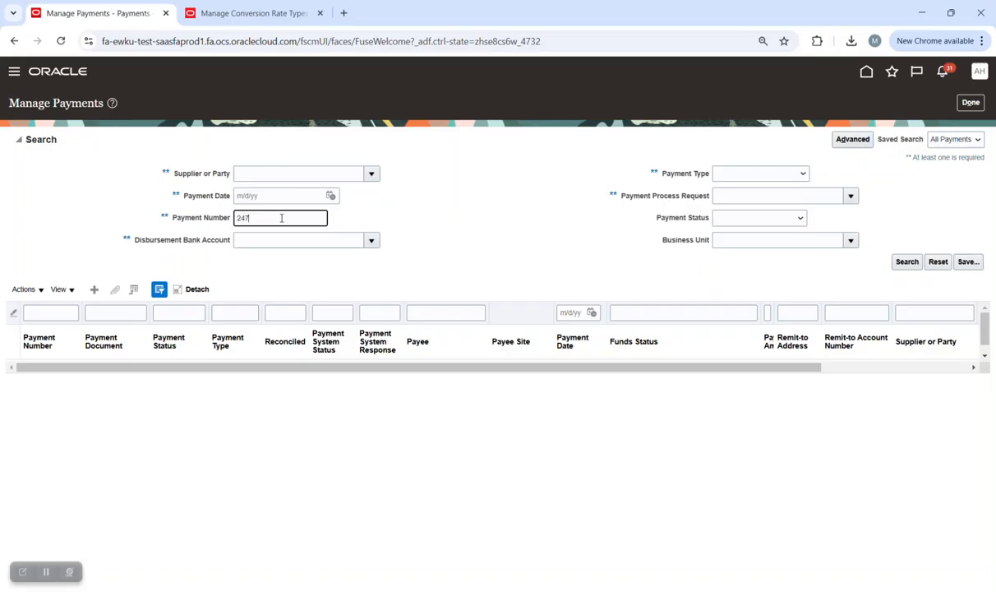
{"action": "key", "text": "Return"}
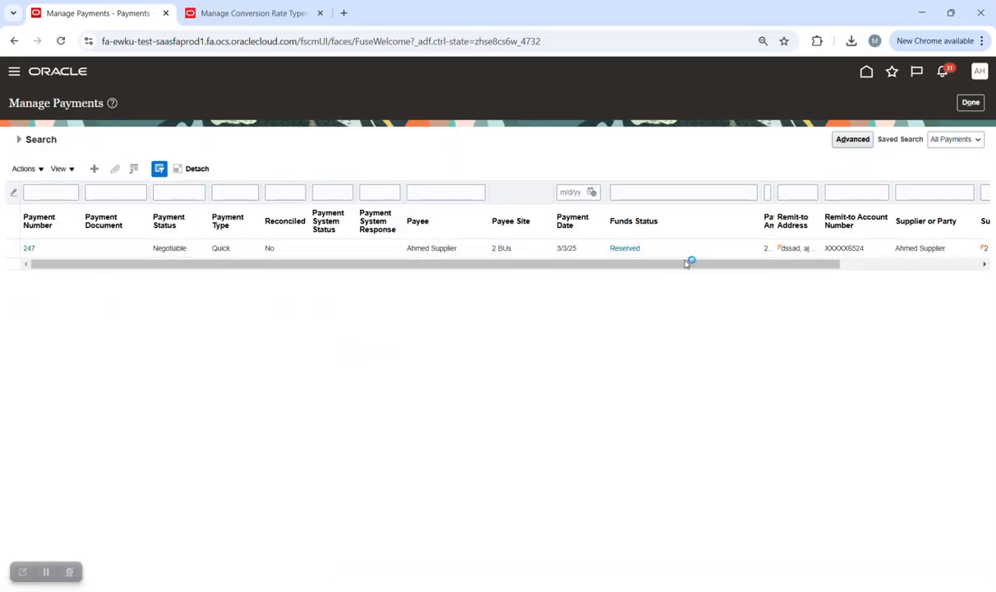
{"action": "left_click", "coordinate": [29, 250]}
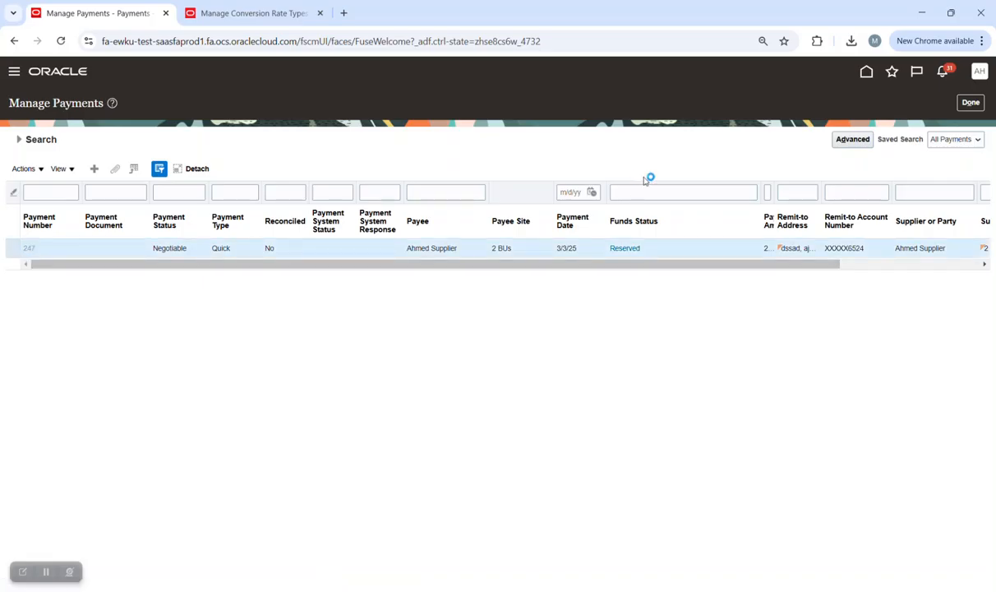
{"action": "left_click", "coordinate": [927, 105]}
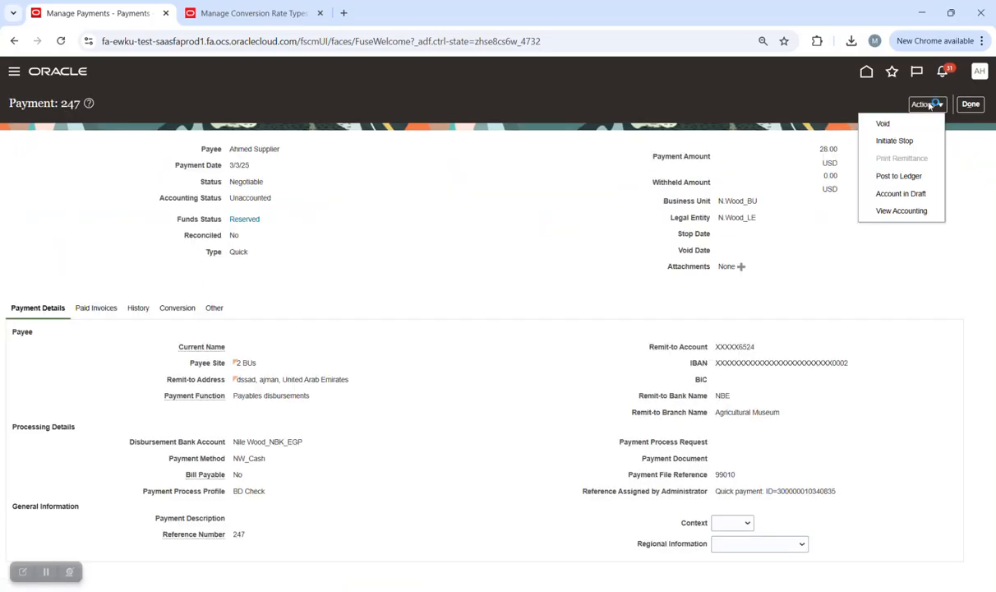
Post payment 247 to the ledger and review its accounting lines, showing a 1,370.00 EGP loss.
{"action": "left_click", "coordinate": [908, 194]}
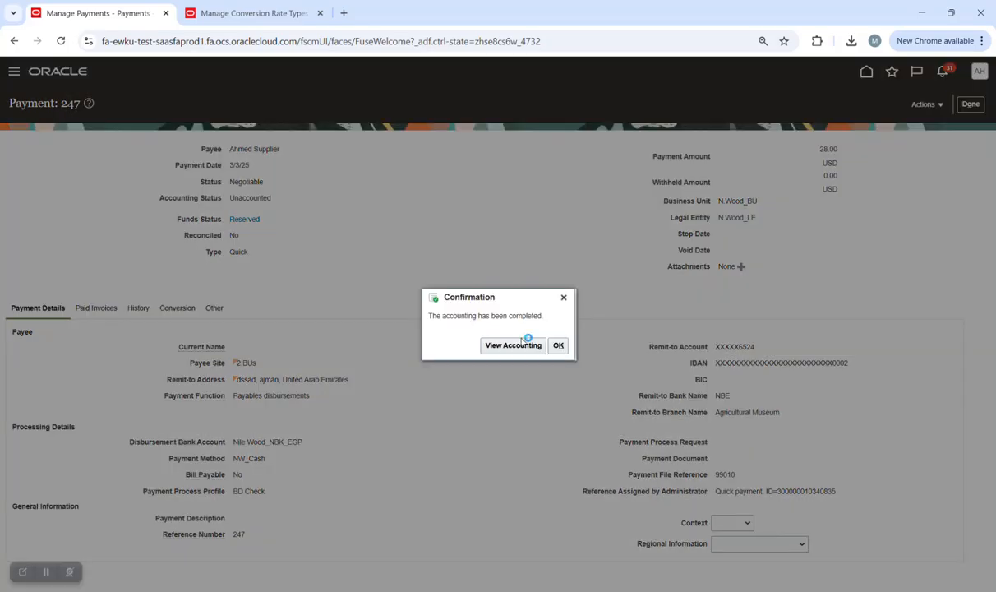
{"action": "left_click", "coordinate": [513, 348]}
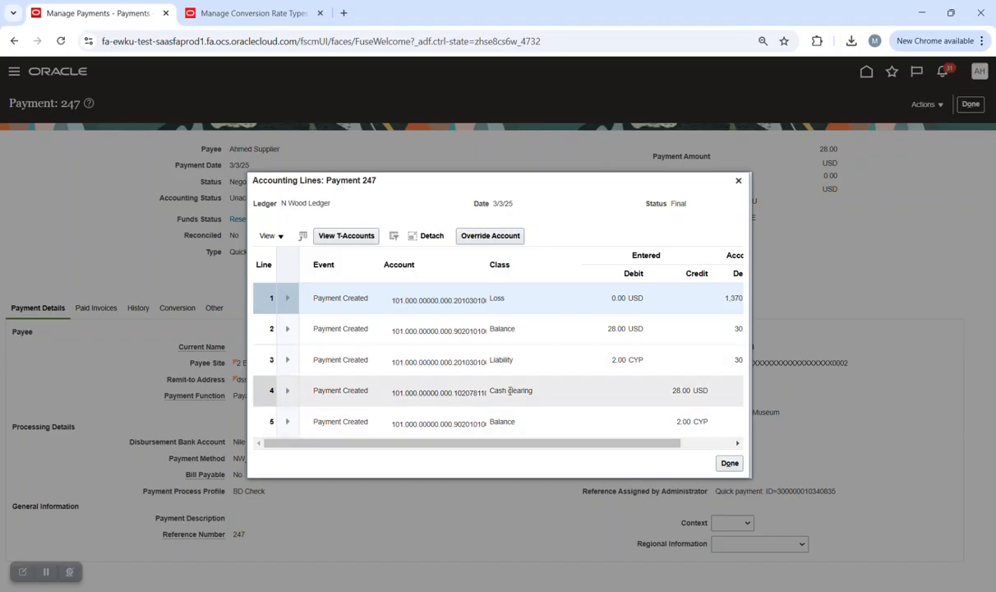
{"action": "left_click", "coordinate": [737, 443]}
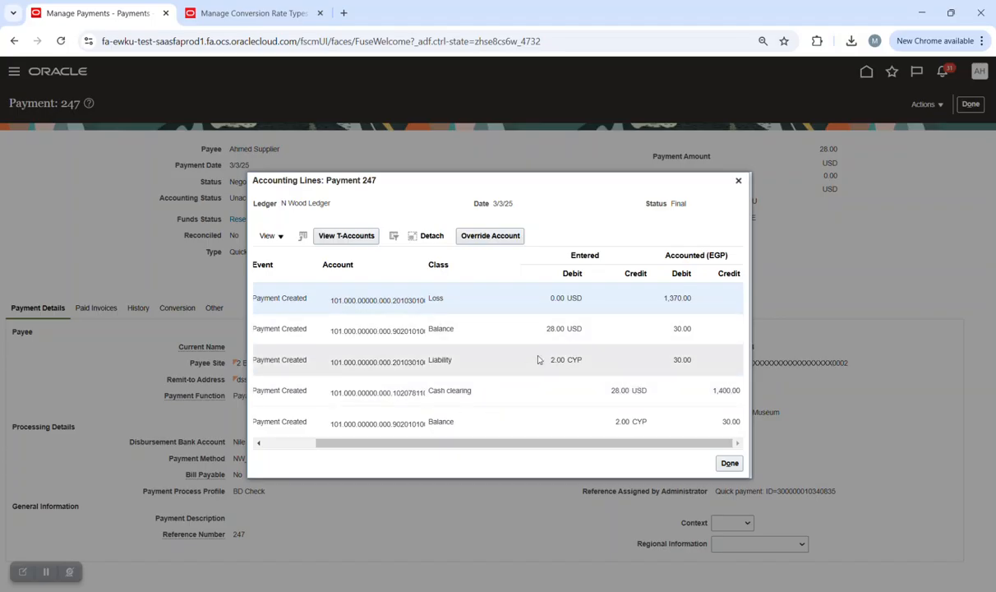
{"action": "left_click", "coordinate": [738, 180]}
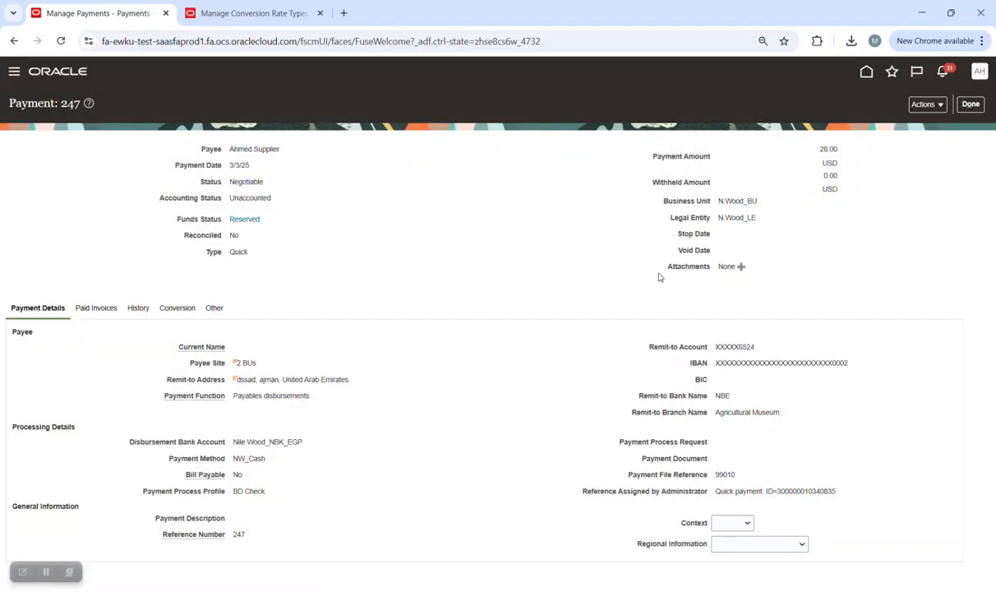